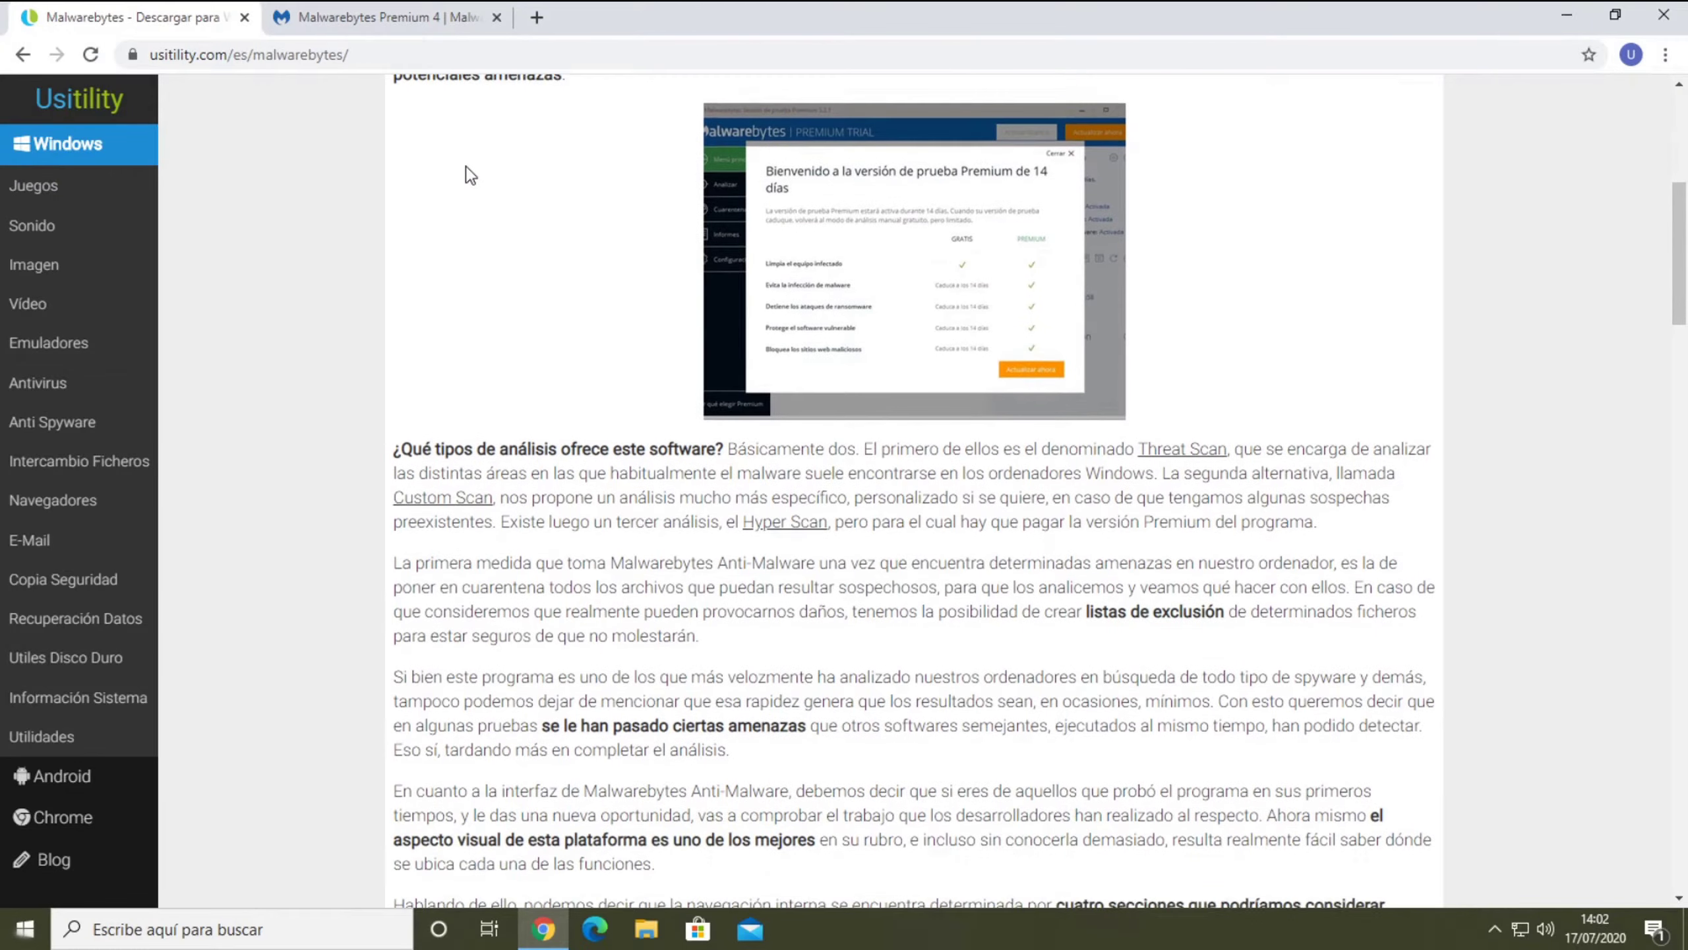
Step: Review the Malwarebytes article on Usitility and download the installer from that page
{"action": "scroll", "coordinate": [469, 262], "scroll_direction": "down", "scroll_amount": 7}
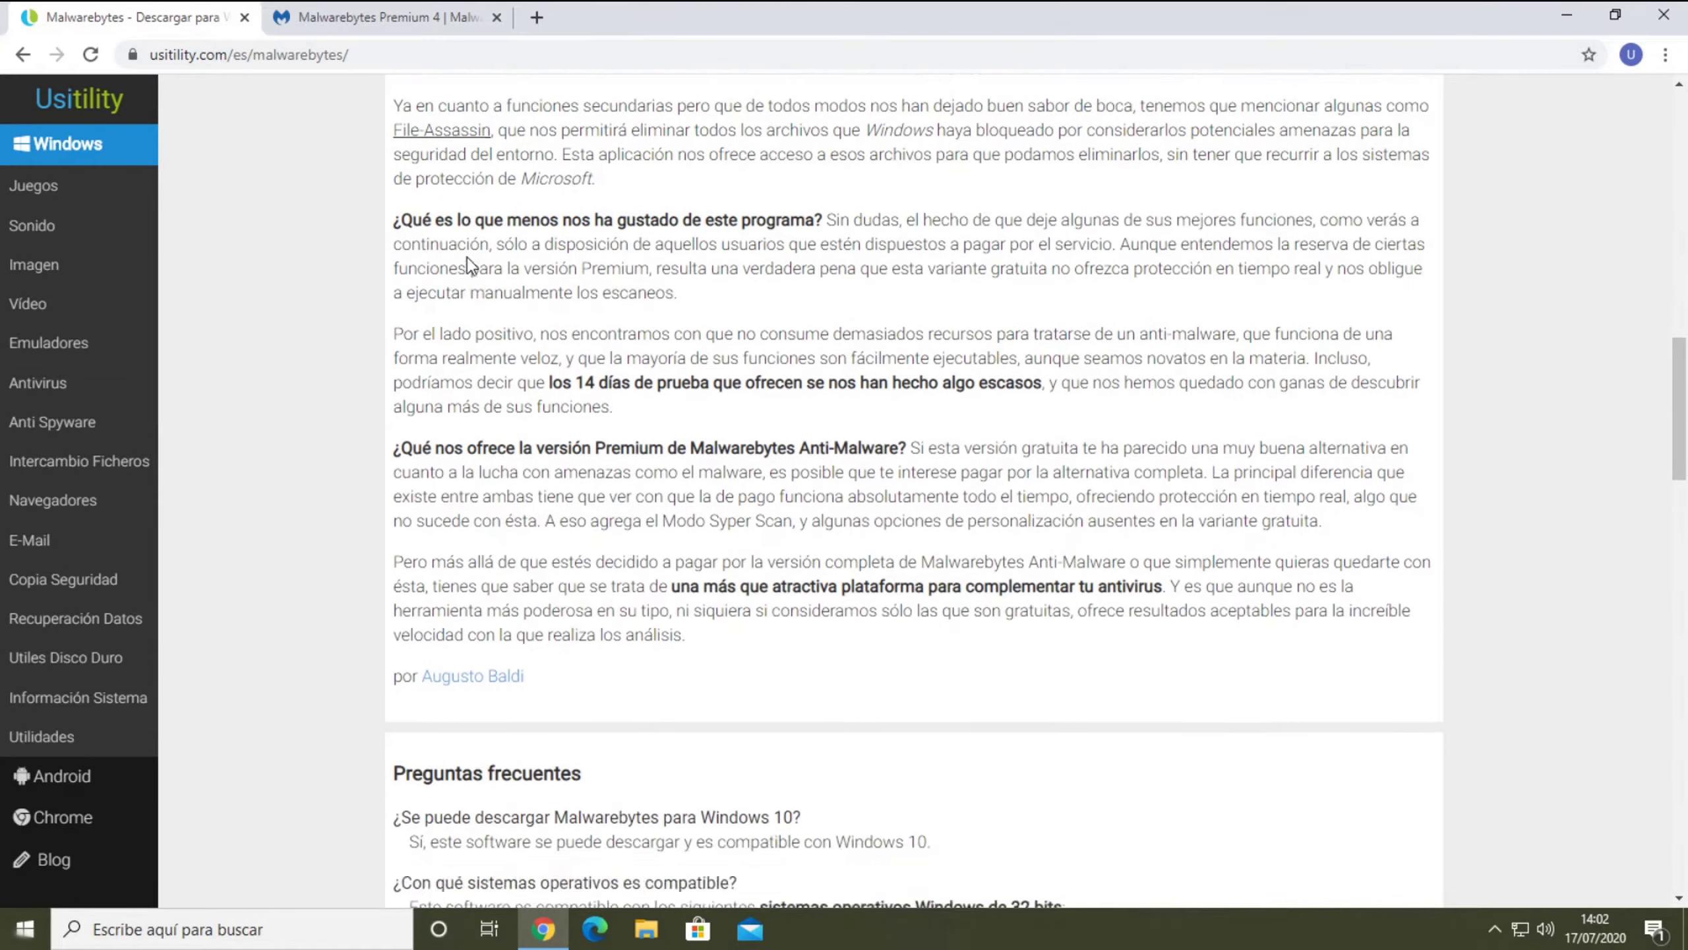
{"action": "scroll", "coordinate": [475, 262], "scroll_direction": "up", "scroll_amount": 8}
{"action": "scroll", "coordinate": [469, 260], "scroll_direction": "up", "scroll_amount": 15}
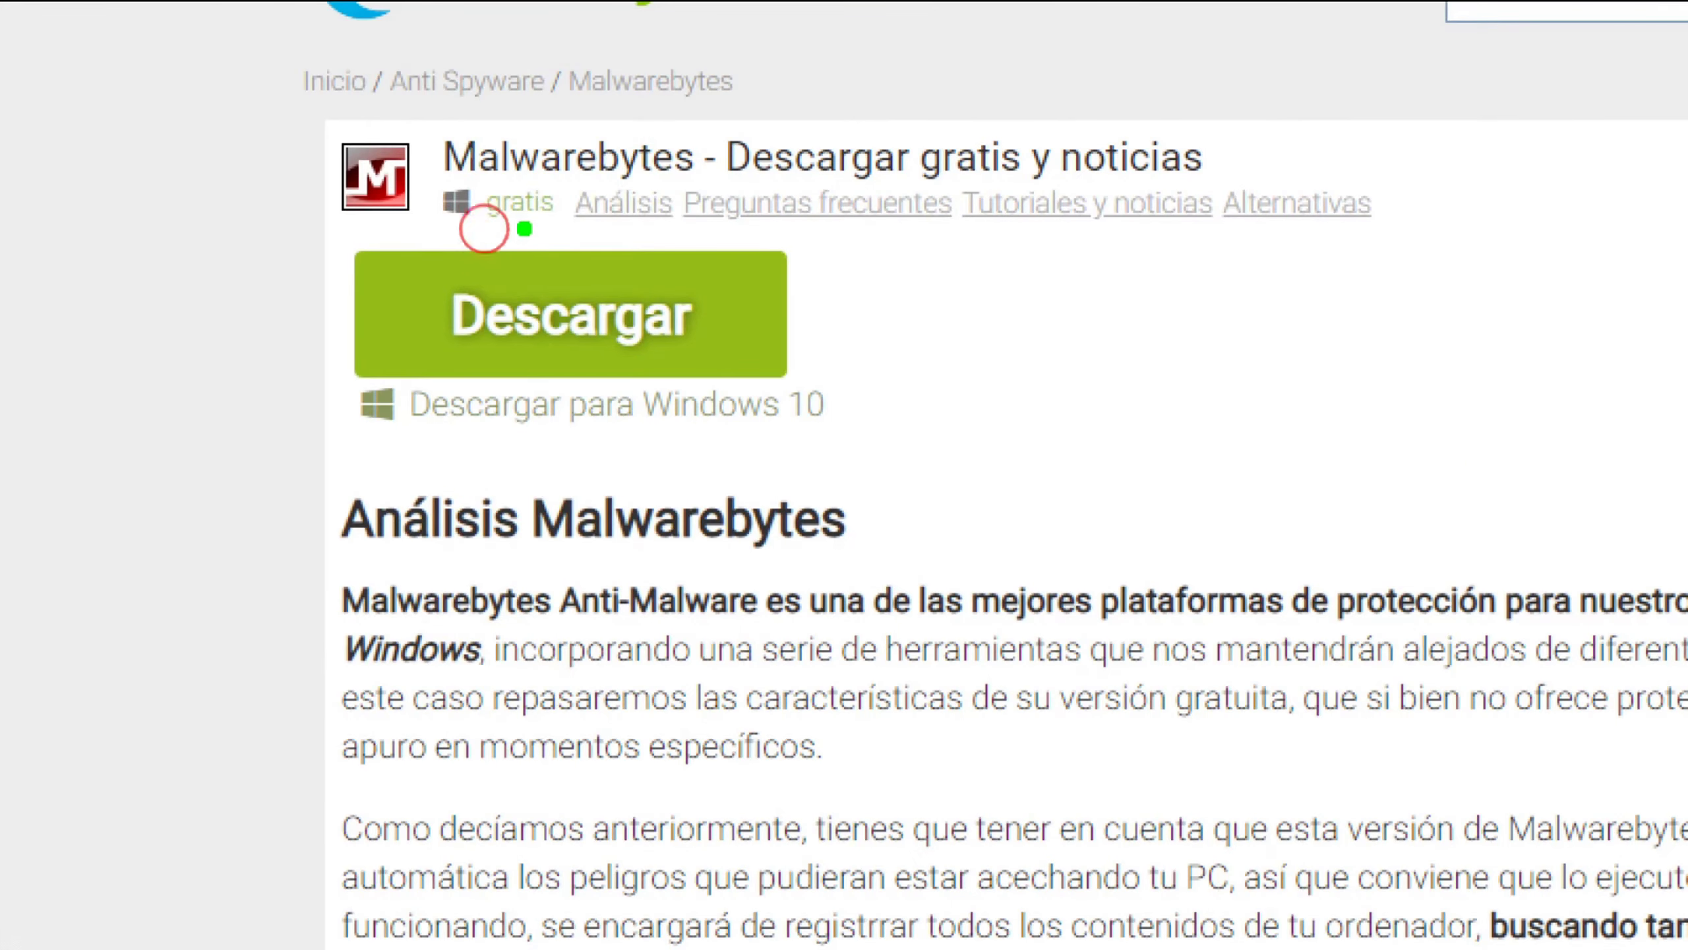
{"action": "mouse_move", "coordinate": [488, 229]}
{"action": "left_mouse_down"}
{"action": "mouse_move", "coordinate": [335, 292]}
{"action": "mouse_move", "coordinate": [676, 286]}
{"action": "left_mouse_up"}
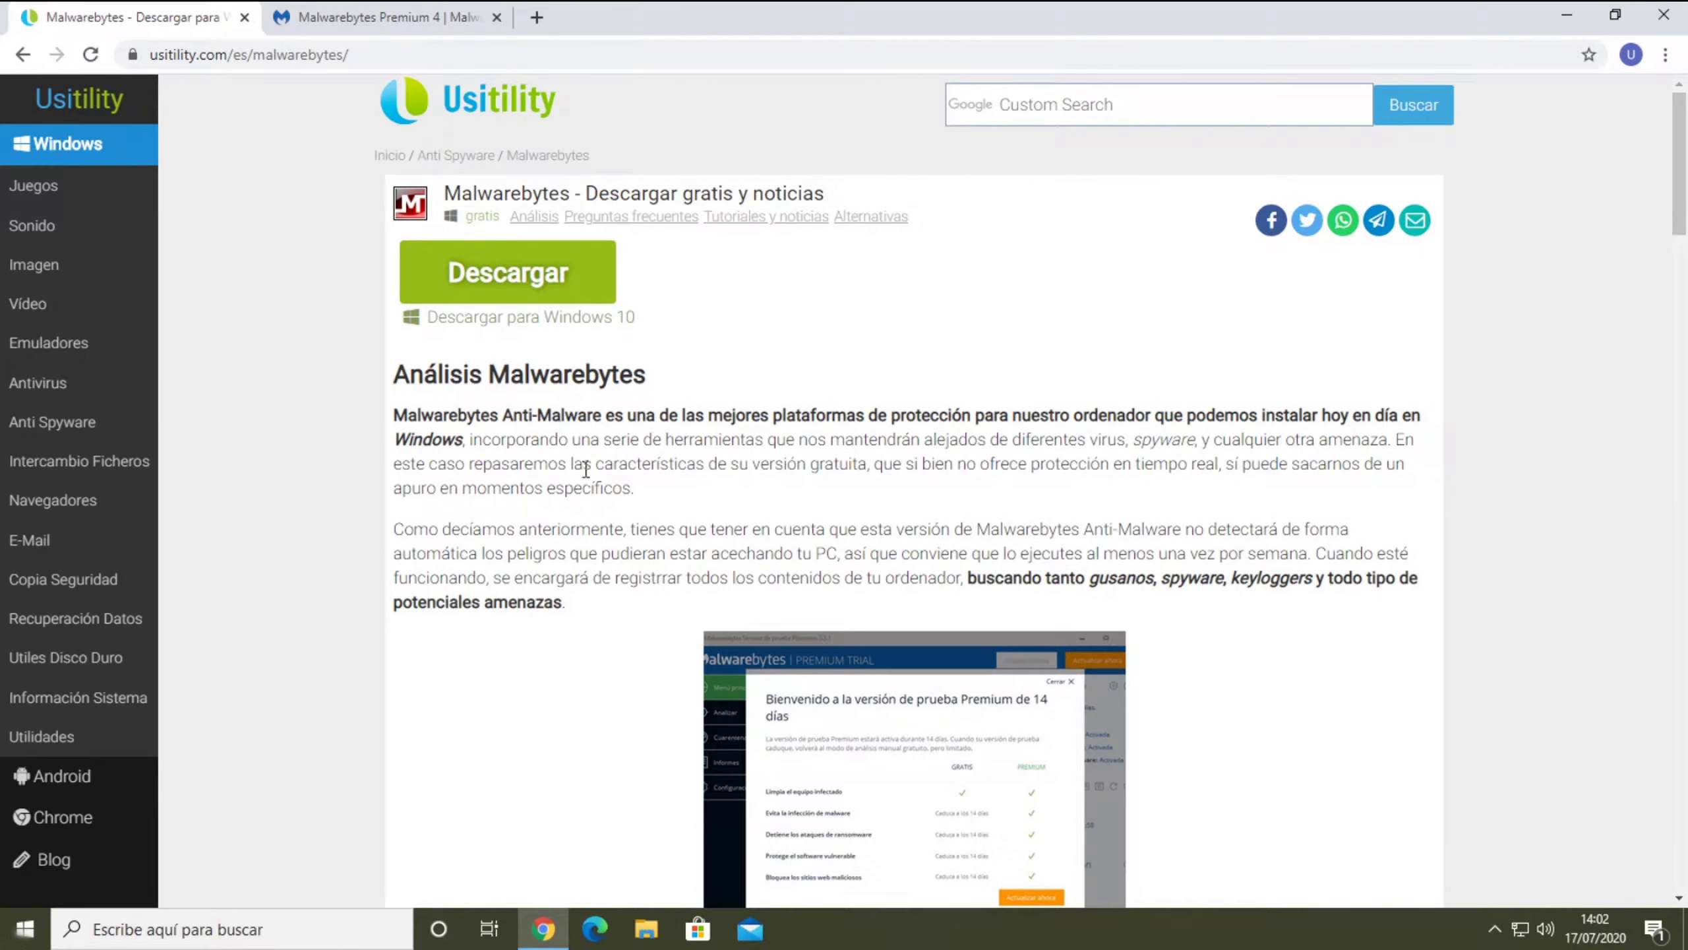
{"action": "left_click", "coordinate": [458, 273]}
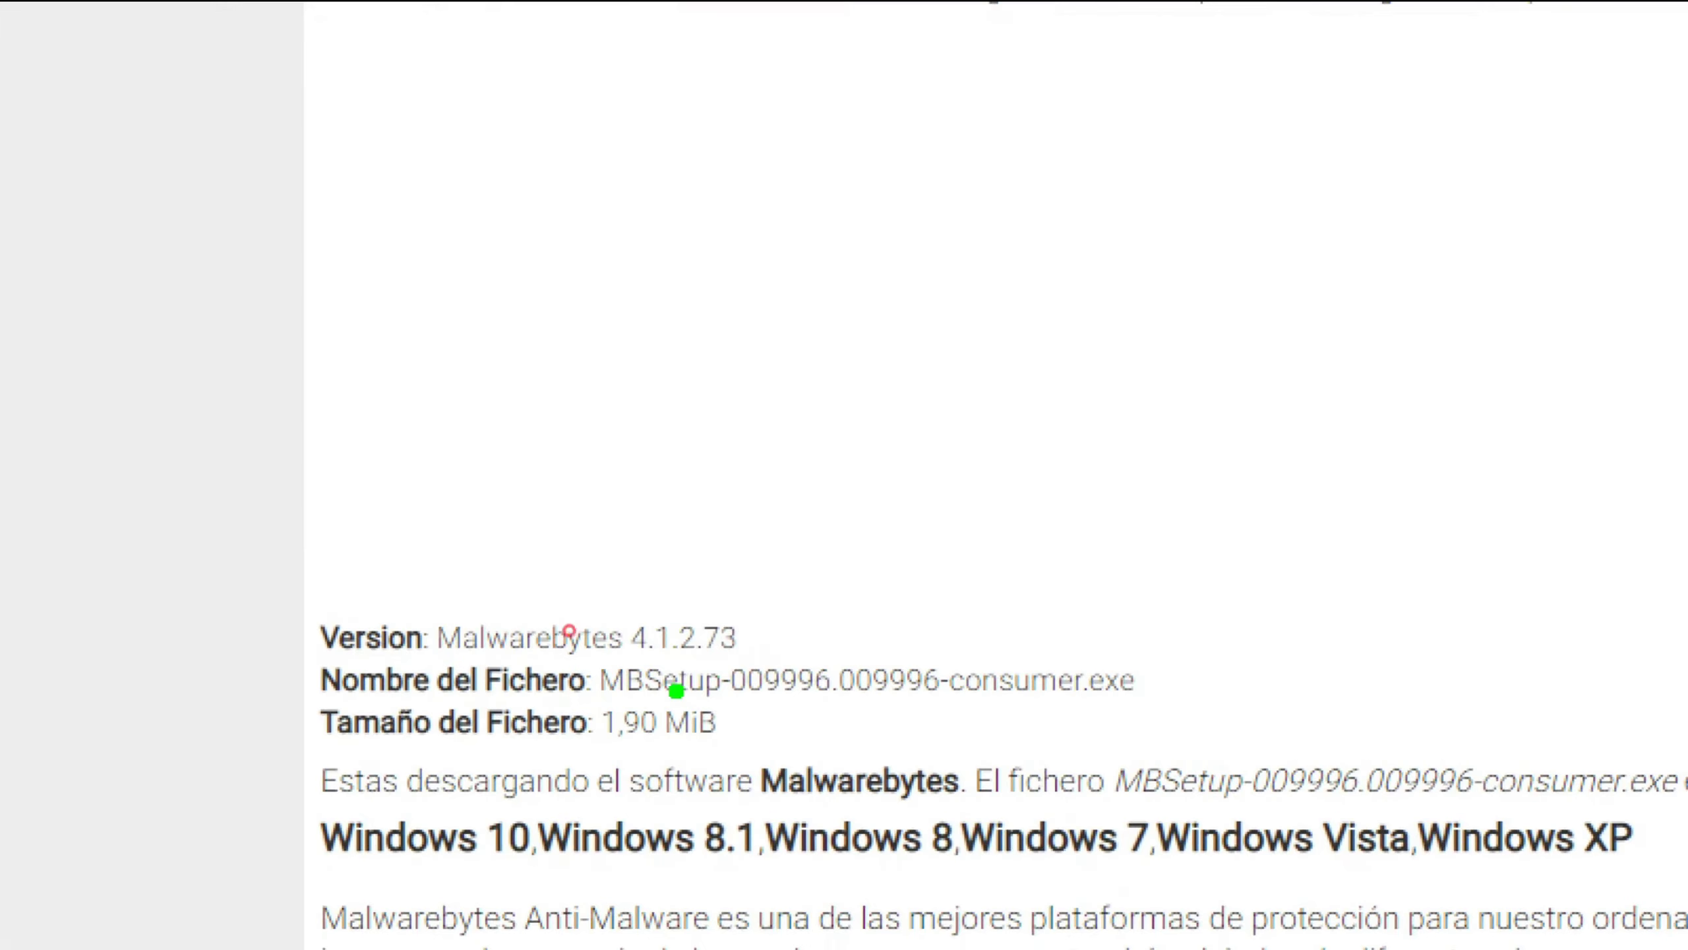
Step: Examine the version, file extension and size listed for the downloaded Malwarebytes installer
{"action": "left_click_drag", "start_coordinate": [624, 660], "coordinate": [779, 660]}
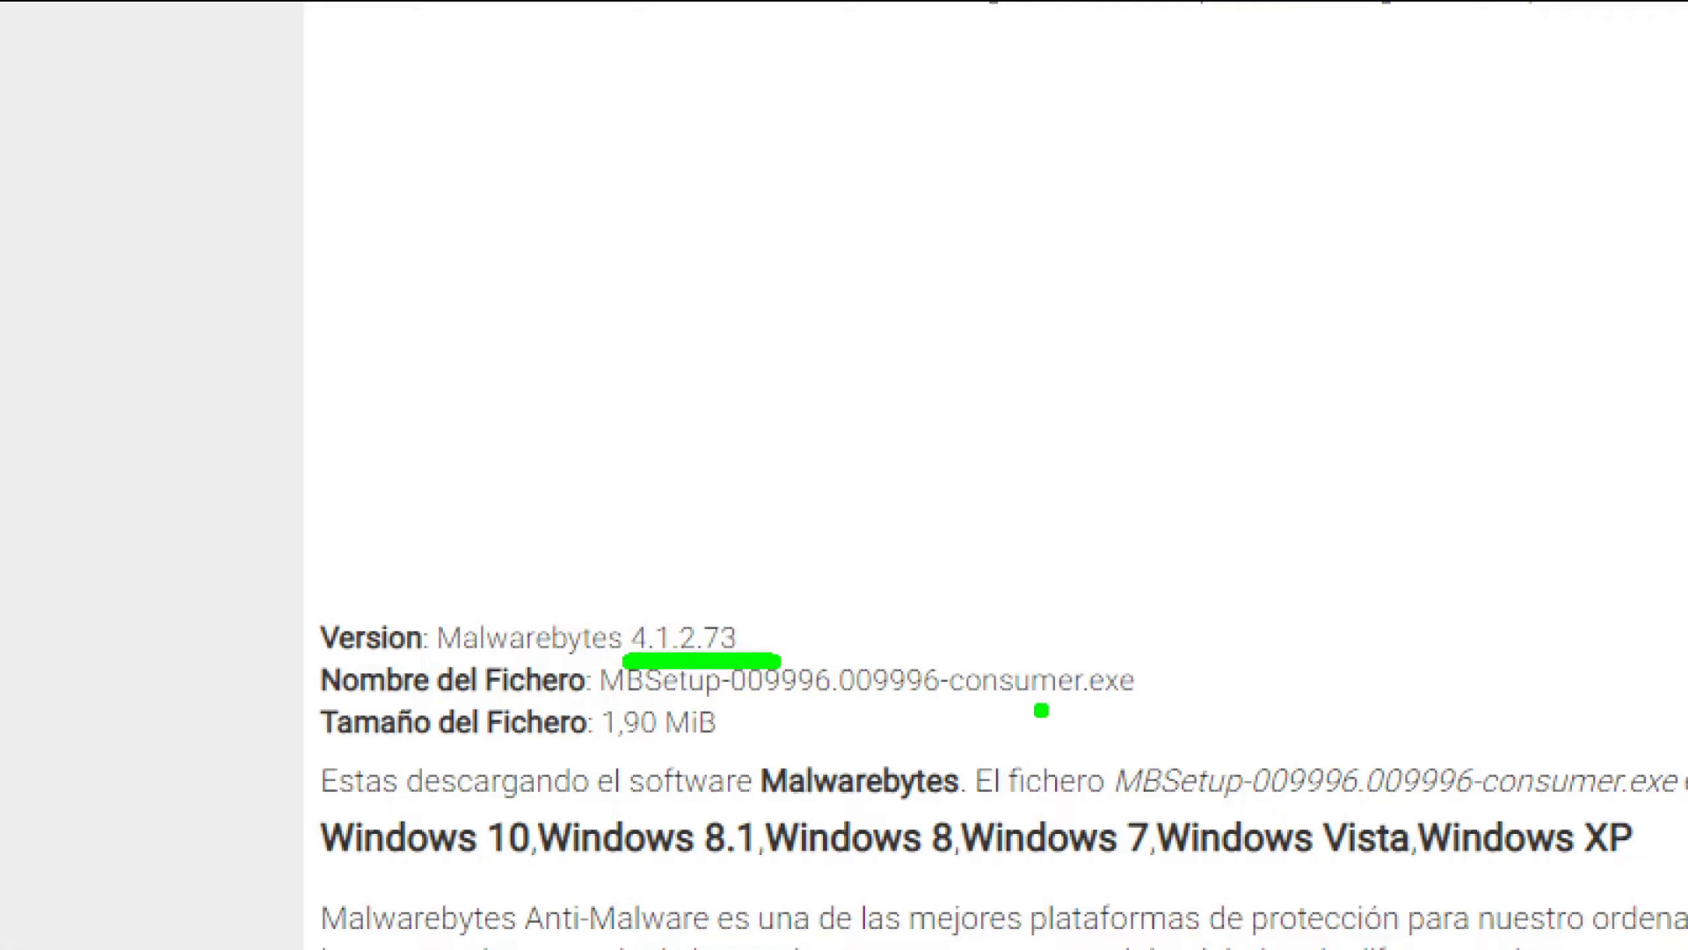
{"action": "left_click_drag", "start_coordinate": [1072, 712], "coordinate": [1180, 712]}
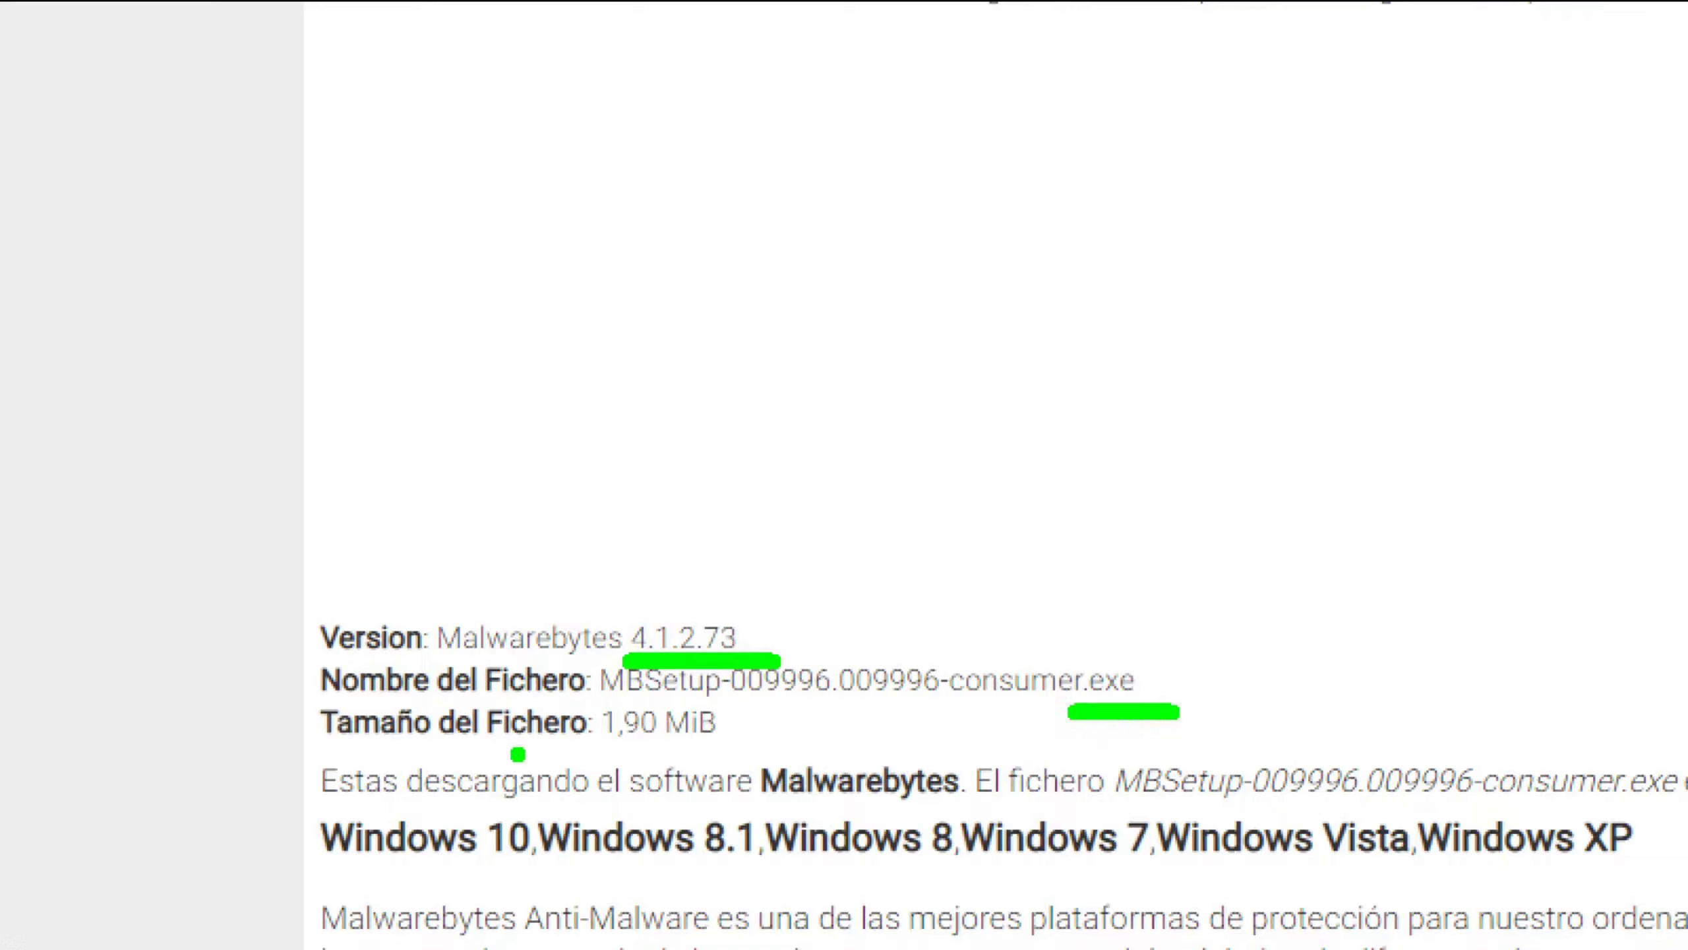
{"action": "left_click_drag", "start_coordinate": [604, 743], "coordinate": [725, 740]}
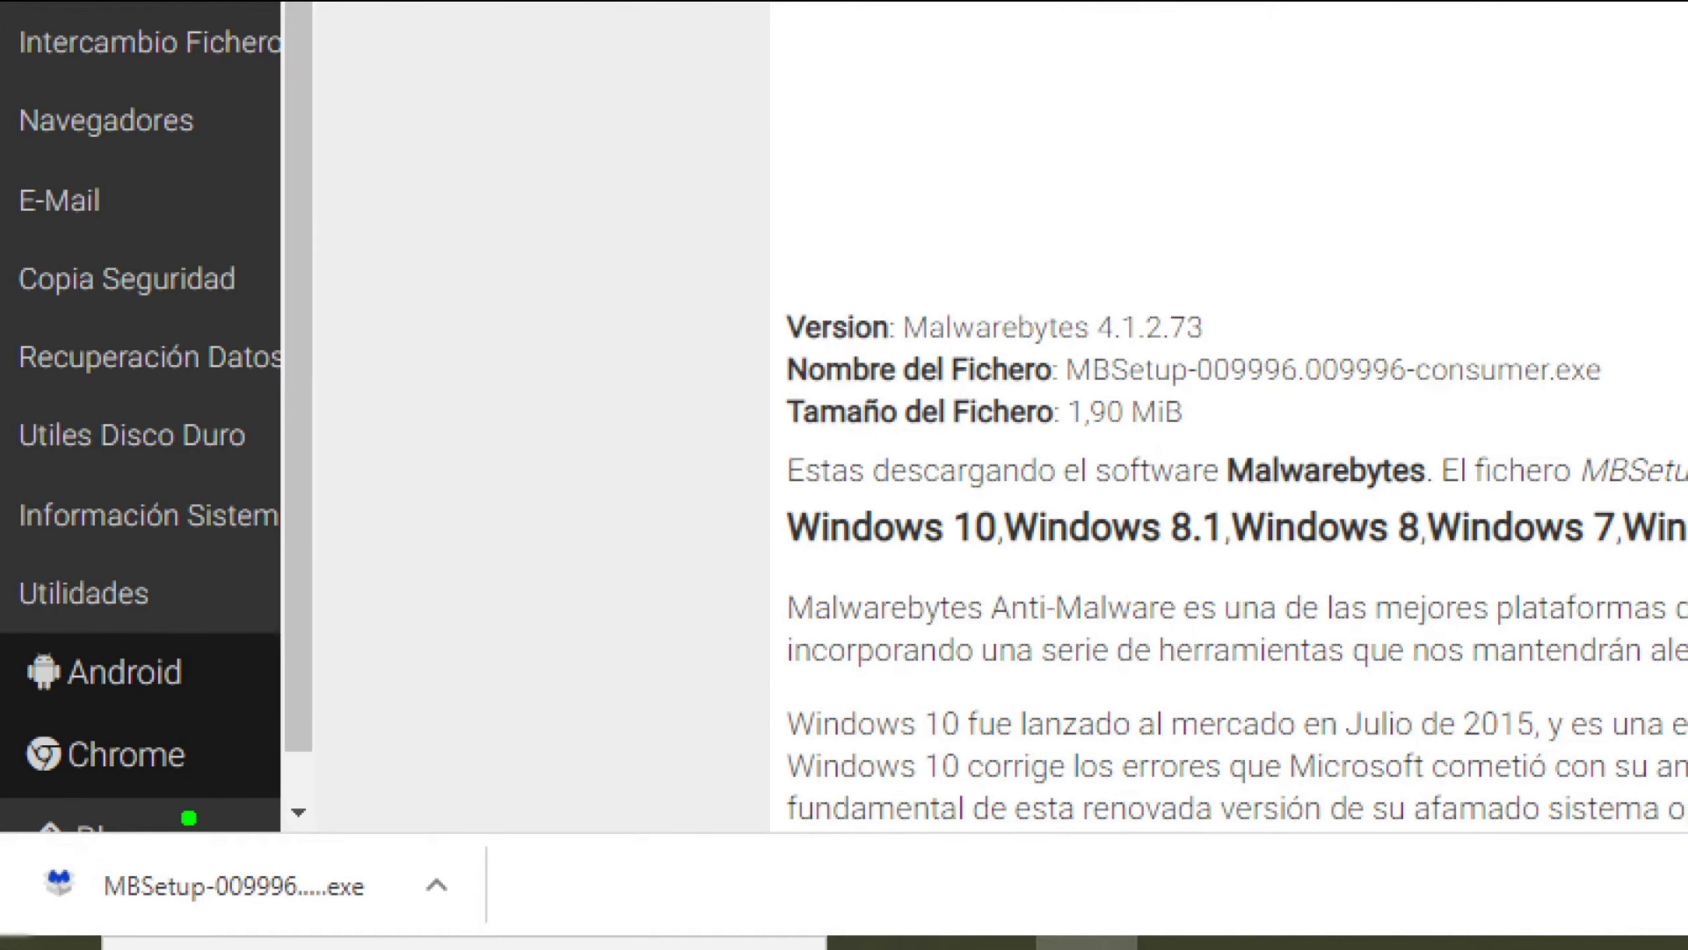
{"action": "mouse_move", "coordinate": [189, 817]}
{"action": "left_mouse_down"}
{"action": "mouse_move", "coordinate": [6, 864]}
{"action": "mouse_move", "coordinate": [191, 867]}
{"action": "left_mouse_up"}
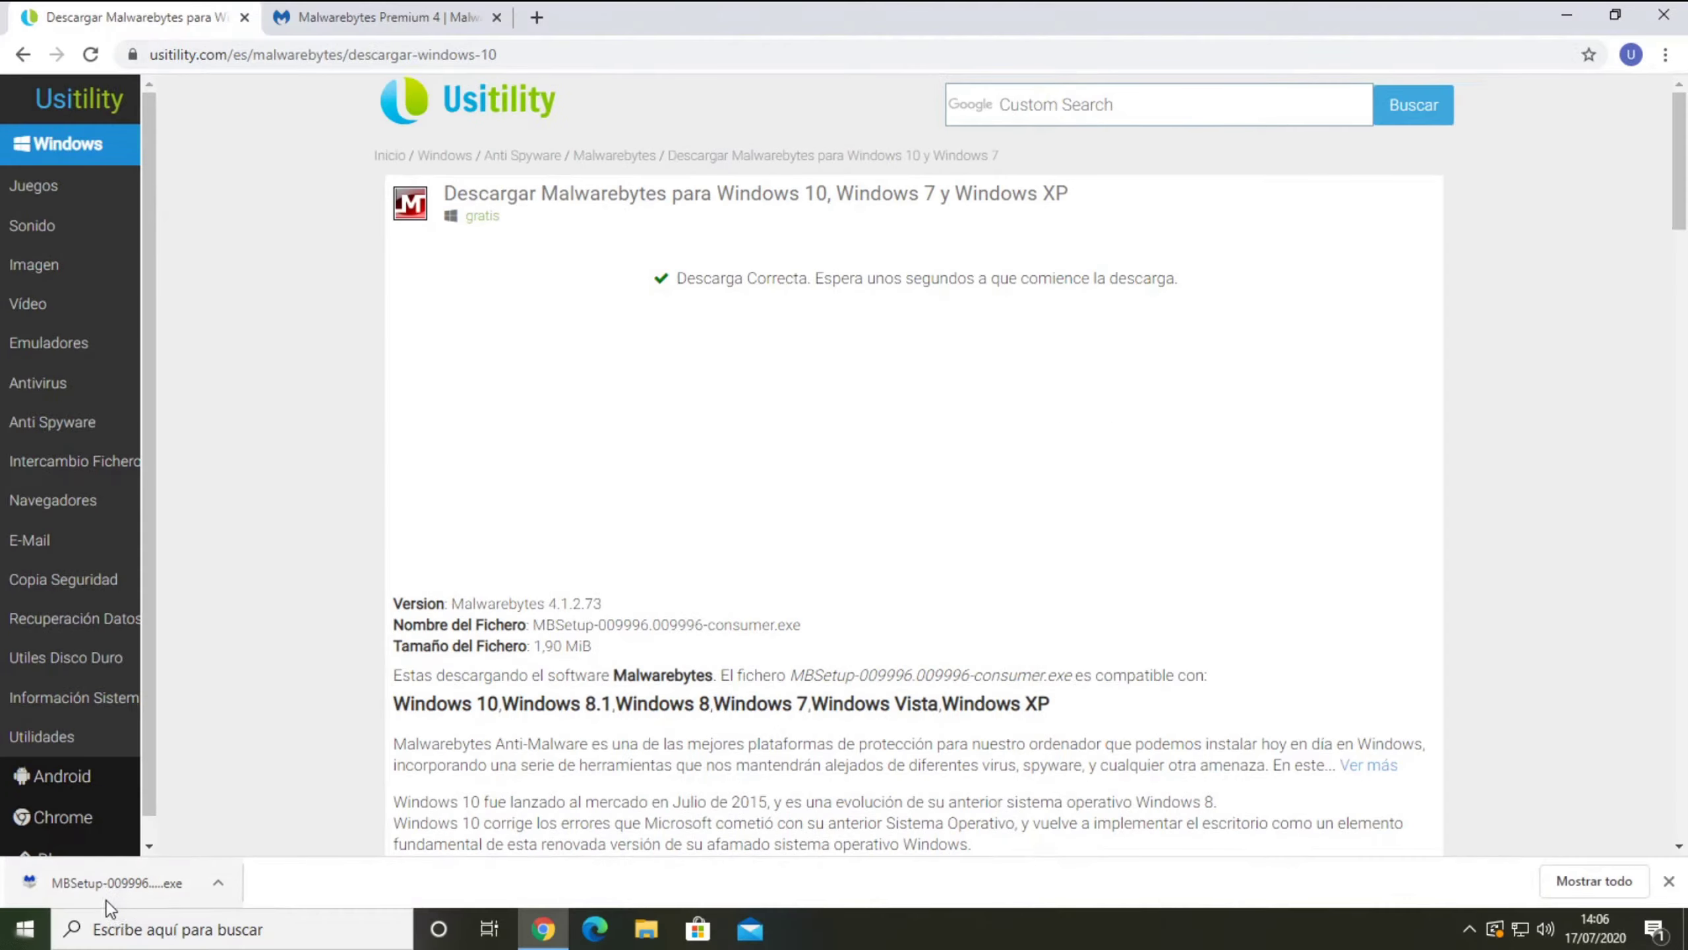
Step: Run the downloaded Malwarebytes setup, allowing it to make changes, and choose Equipo personal as the installation target
{"action": "left_click", "coordinate": [233, 850]}
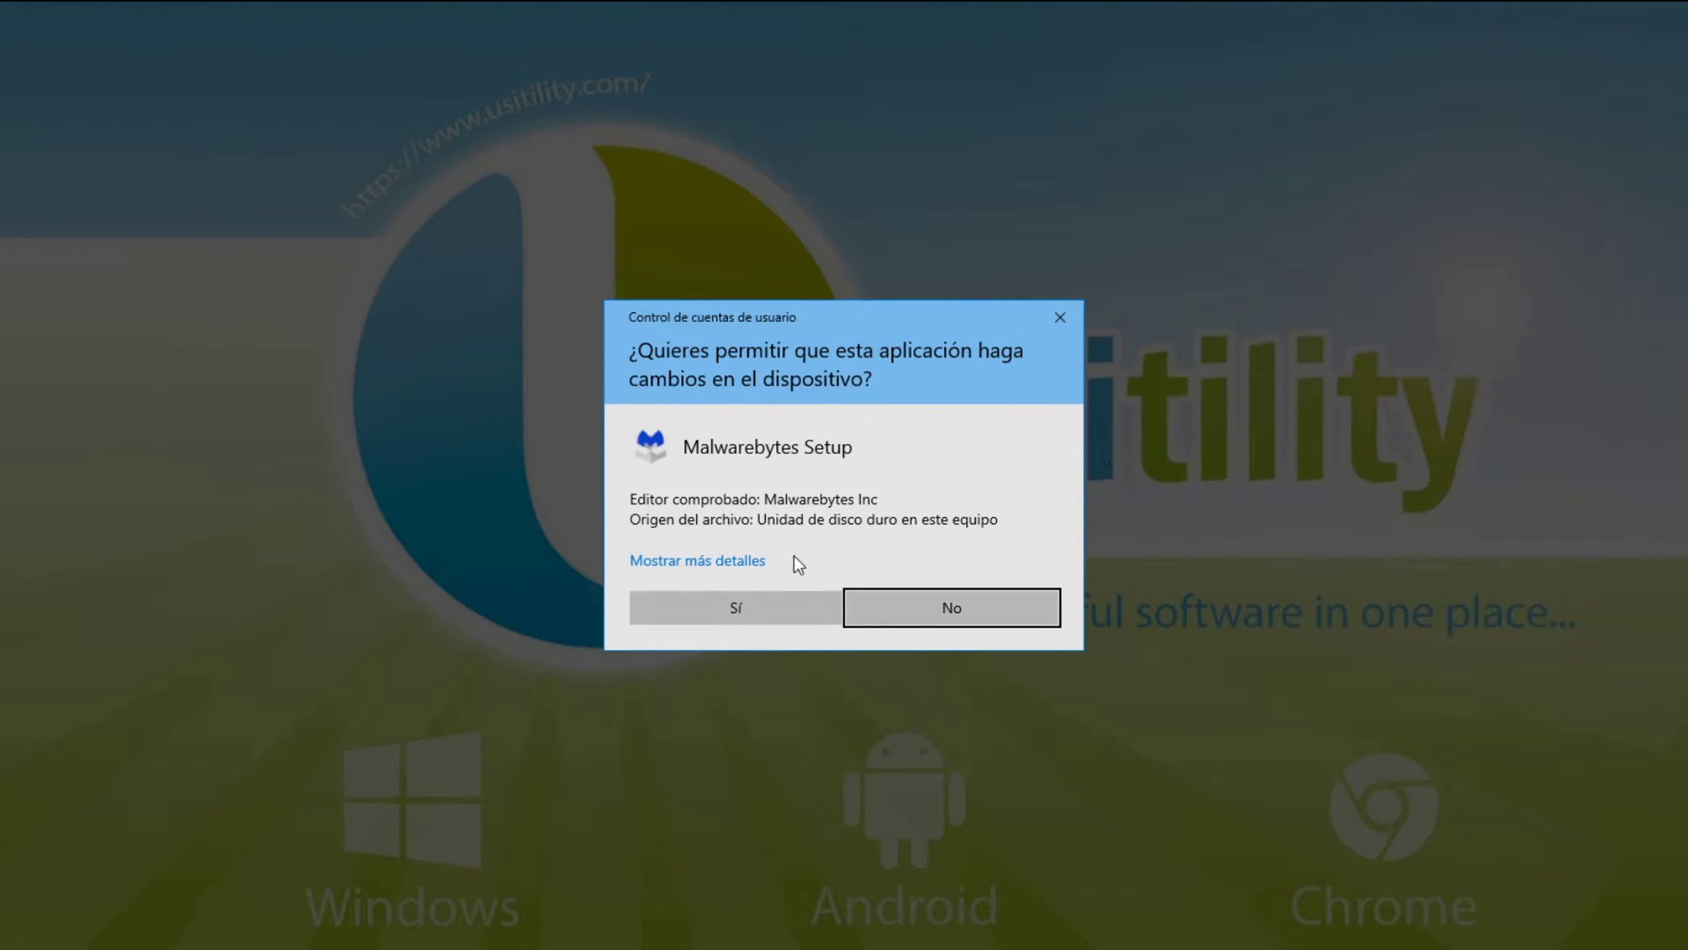
{"action": "left_click", "coordinate": [758, 613]}
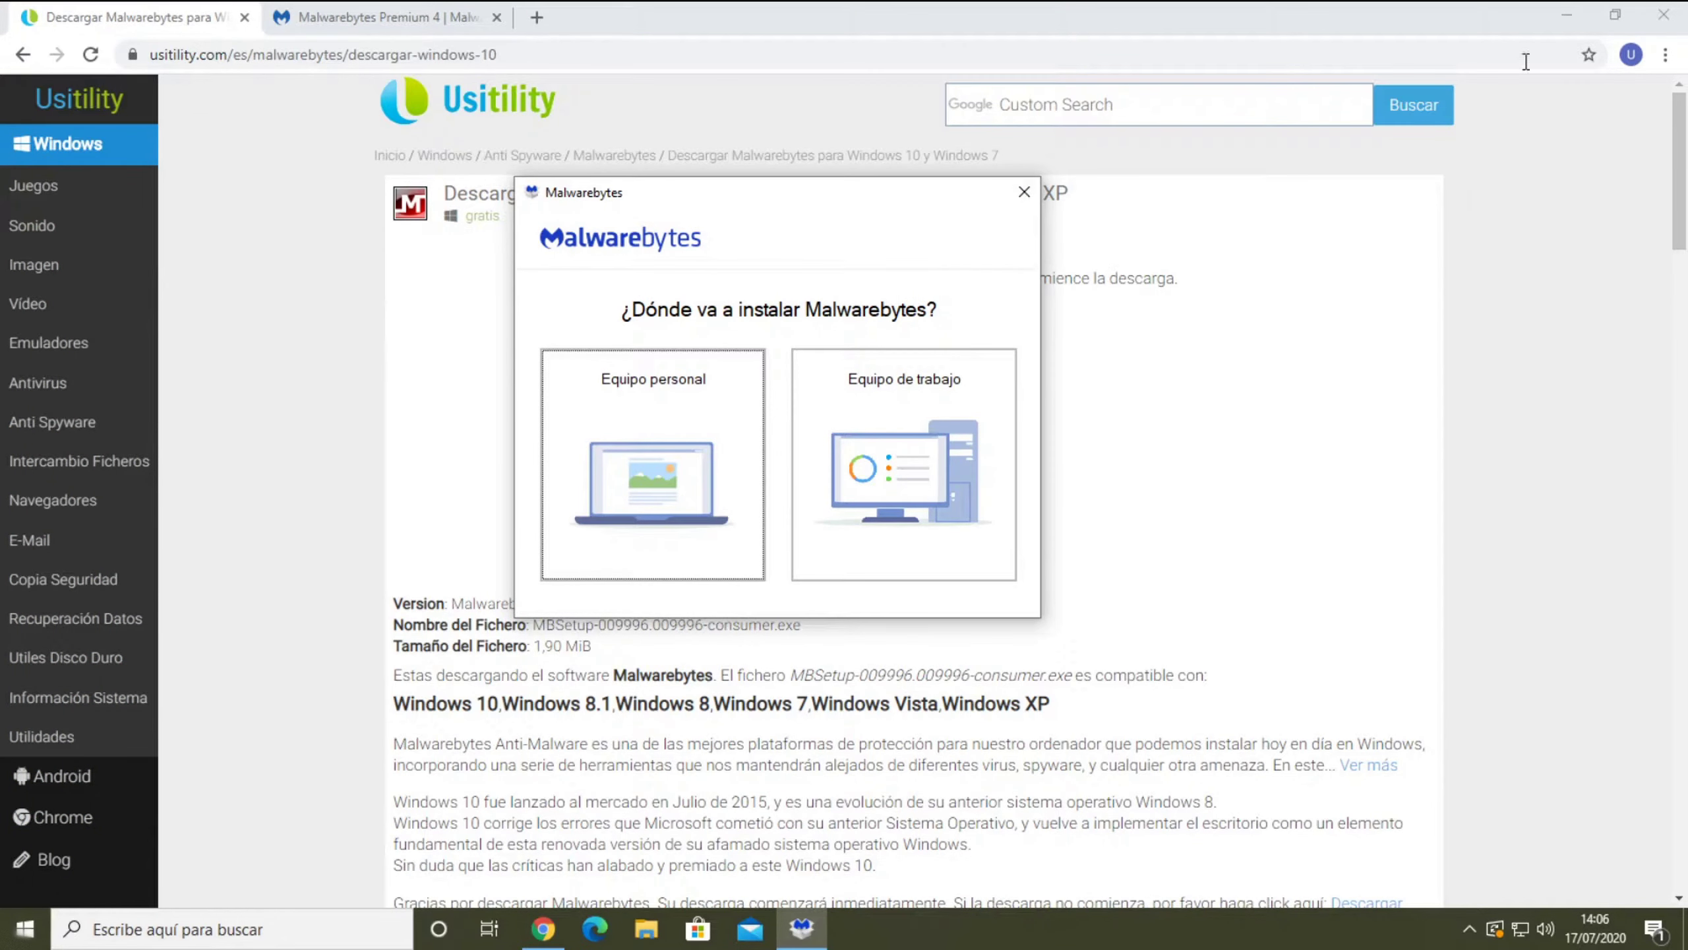
{"action": "left_click", "coordinate": [1567, 14]}
{"action": "left_click_drag", "start_coordinate": [790, 195], "coordinate": [610, 215]}
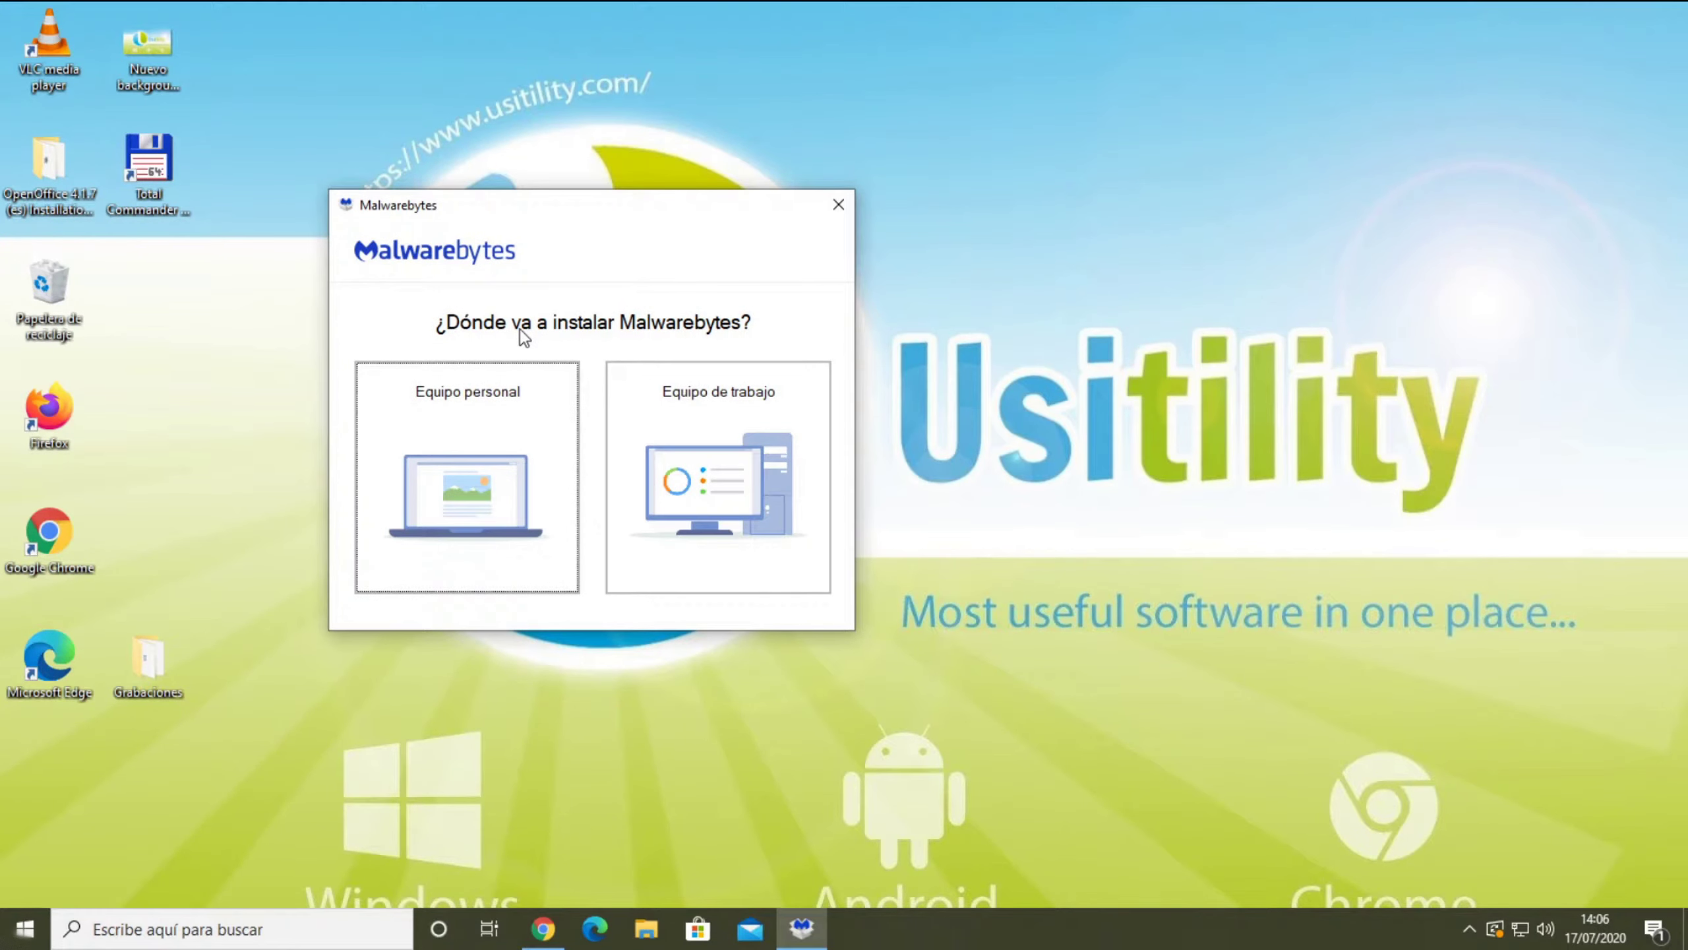
{"action": "left_click", "coordinate": [479, 473]}
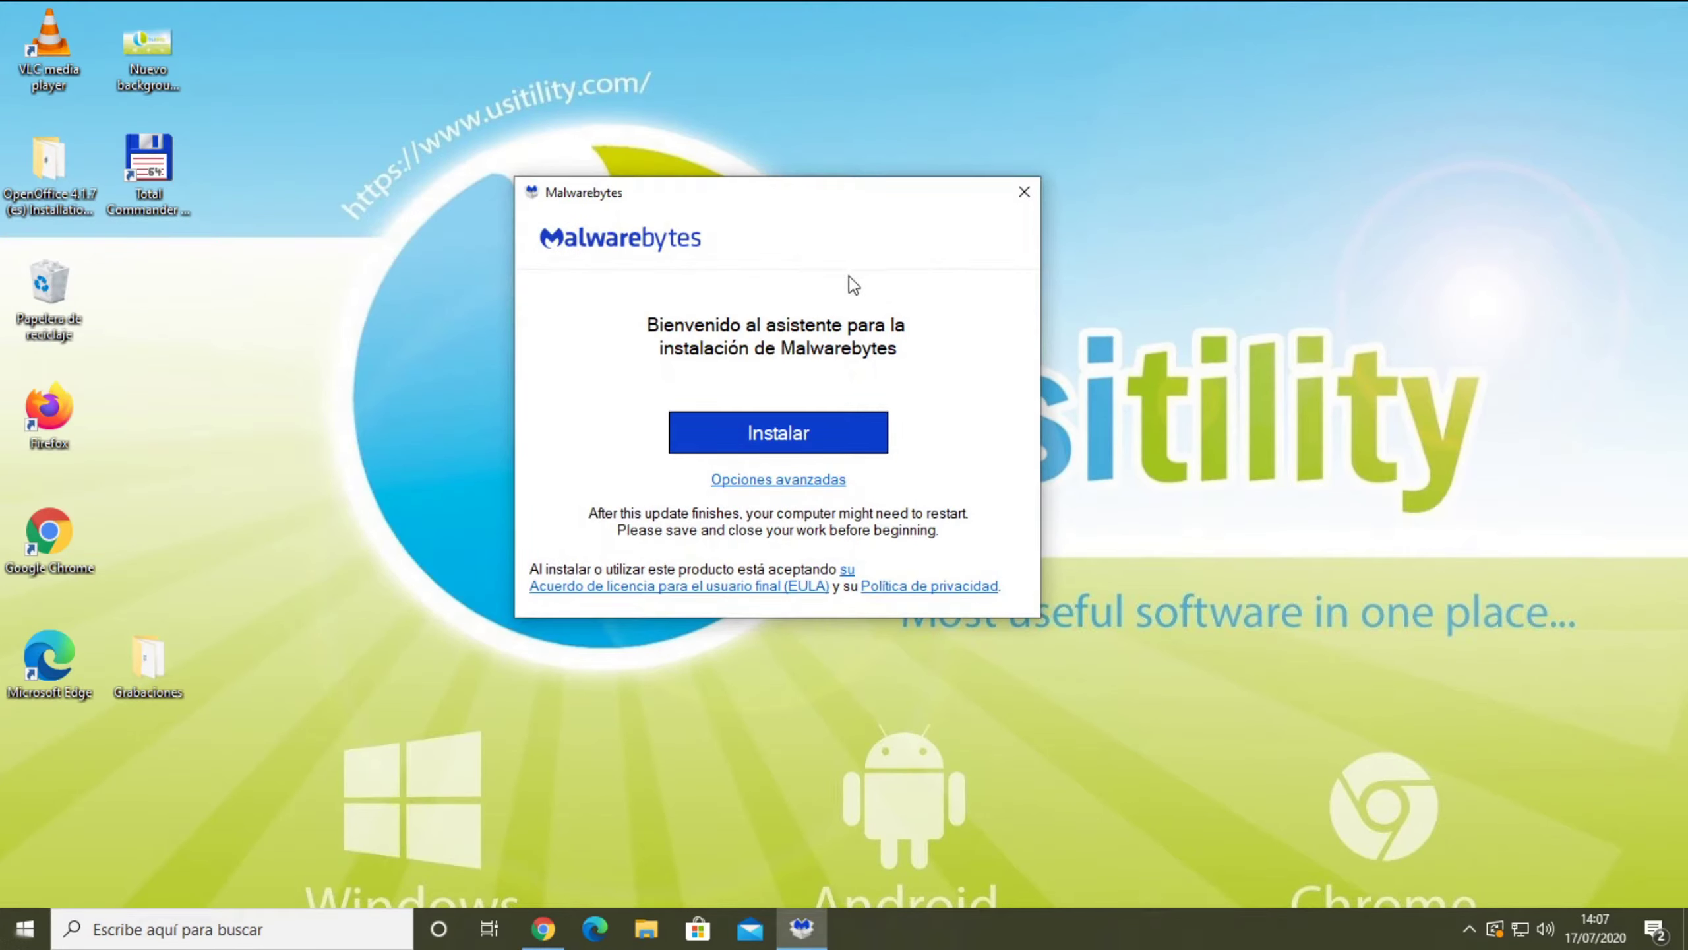
Step: Install Malwarebytes through the advanced options, keeping the default folder, the desktop shortcut and Español as the language
{"action": "left_click_drag", "start_coordinate": [819, 211], "coordinate": [656, 210]}
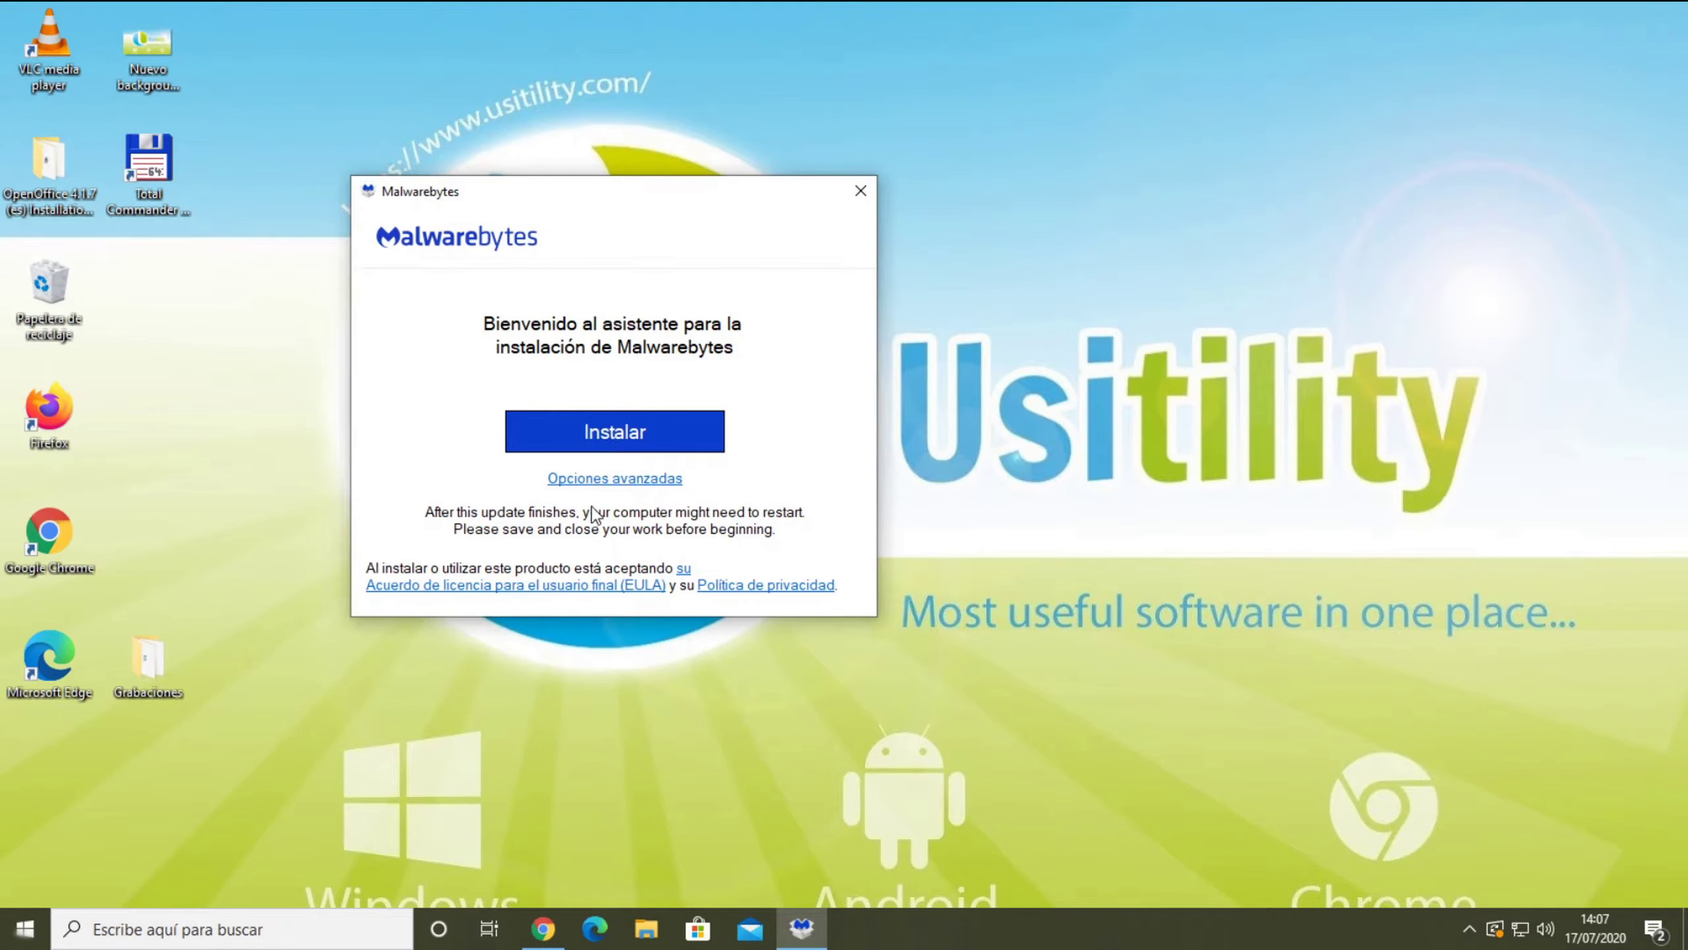
{"action": "left_click", "coordinate": [592, 426]}
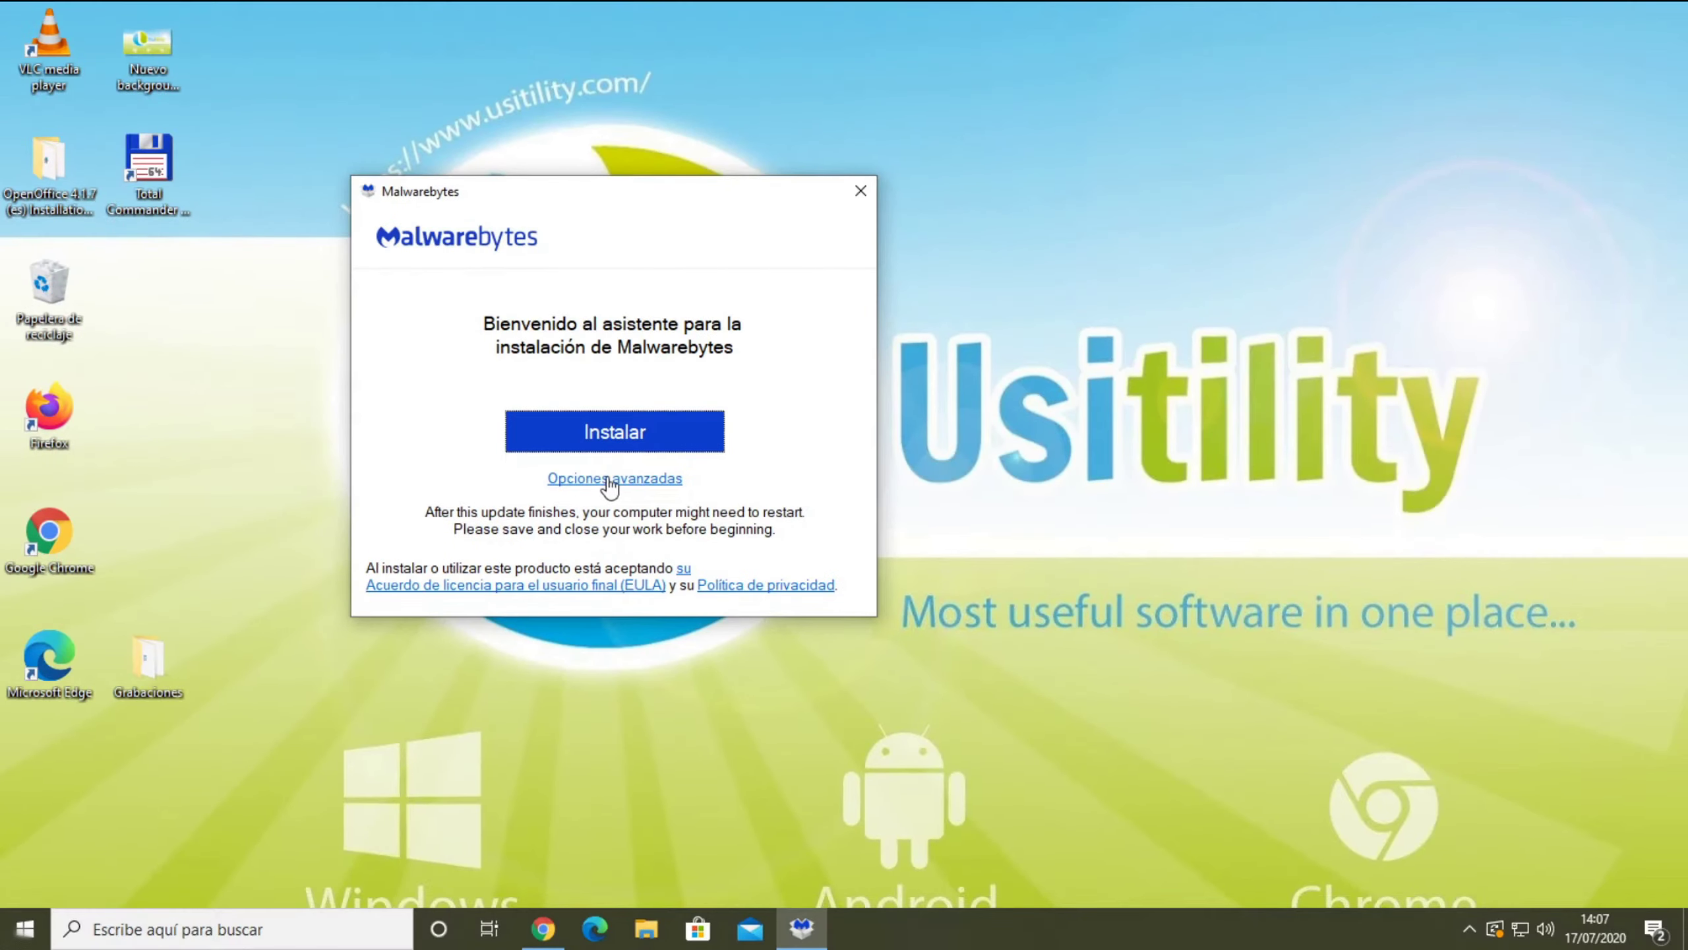
{"action": "left_click", "coordinate": [608, 478]}
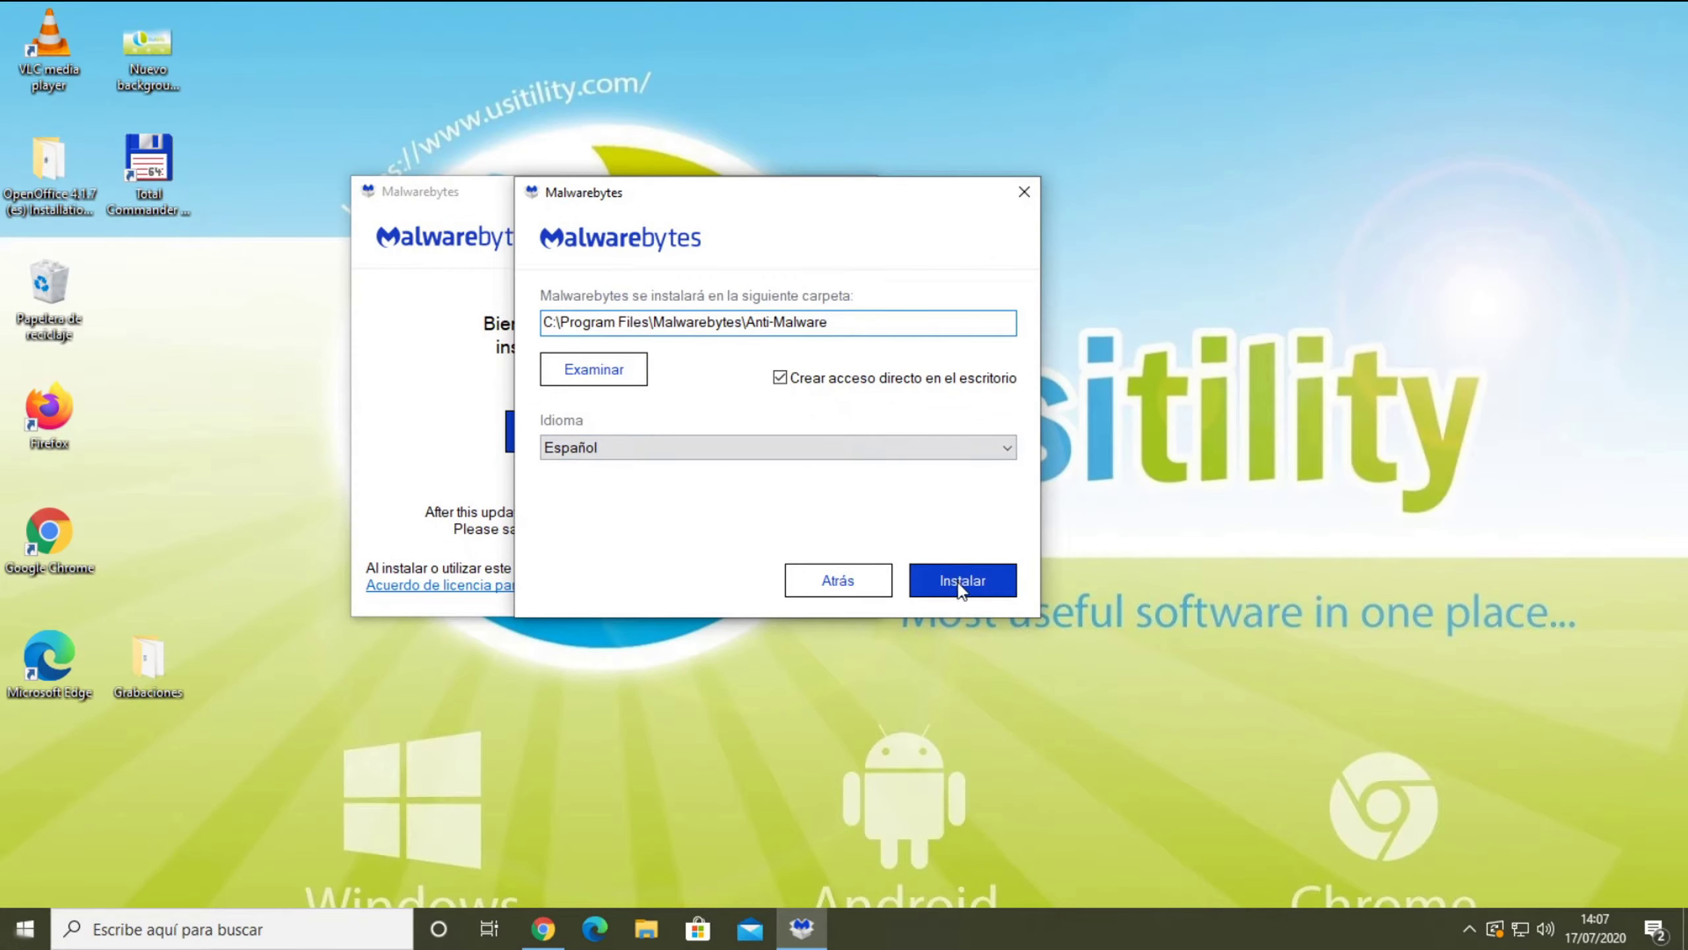
{"action": "left_click", "coordinate": [961, 580]}
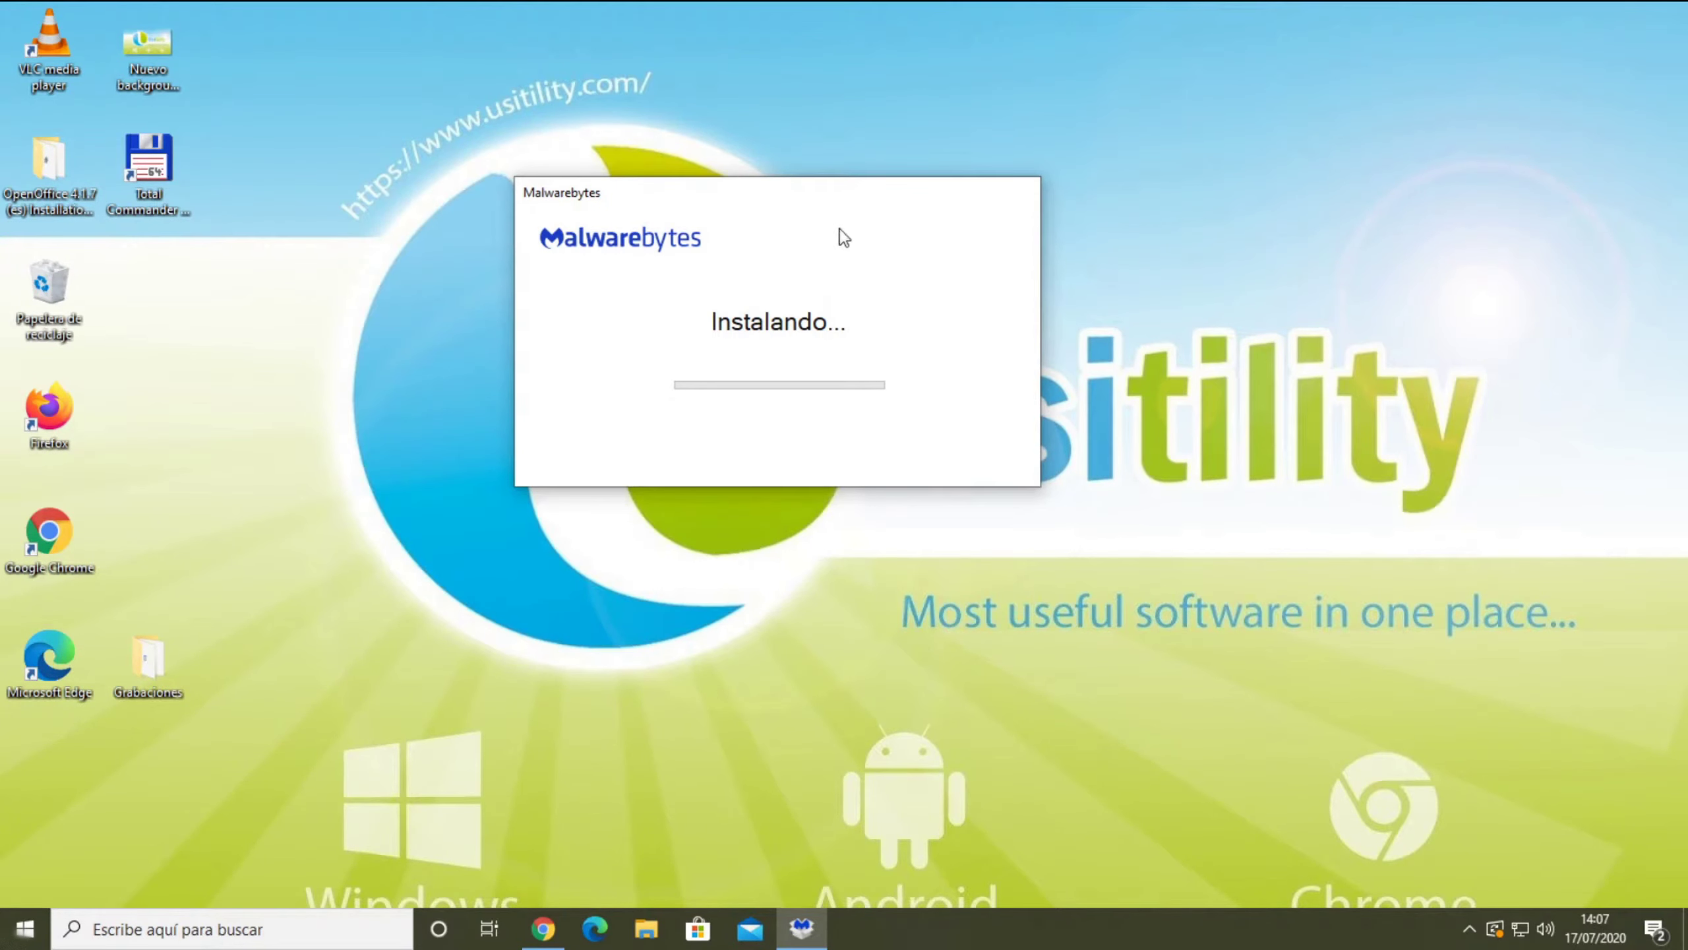
{"action": "left_click_drag", "start_coordinate": [833, 206], "coordinate": [656, 281]}
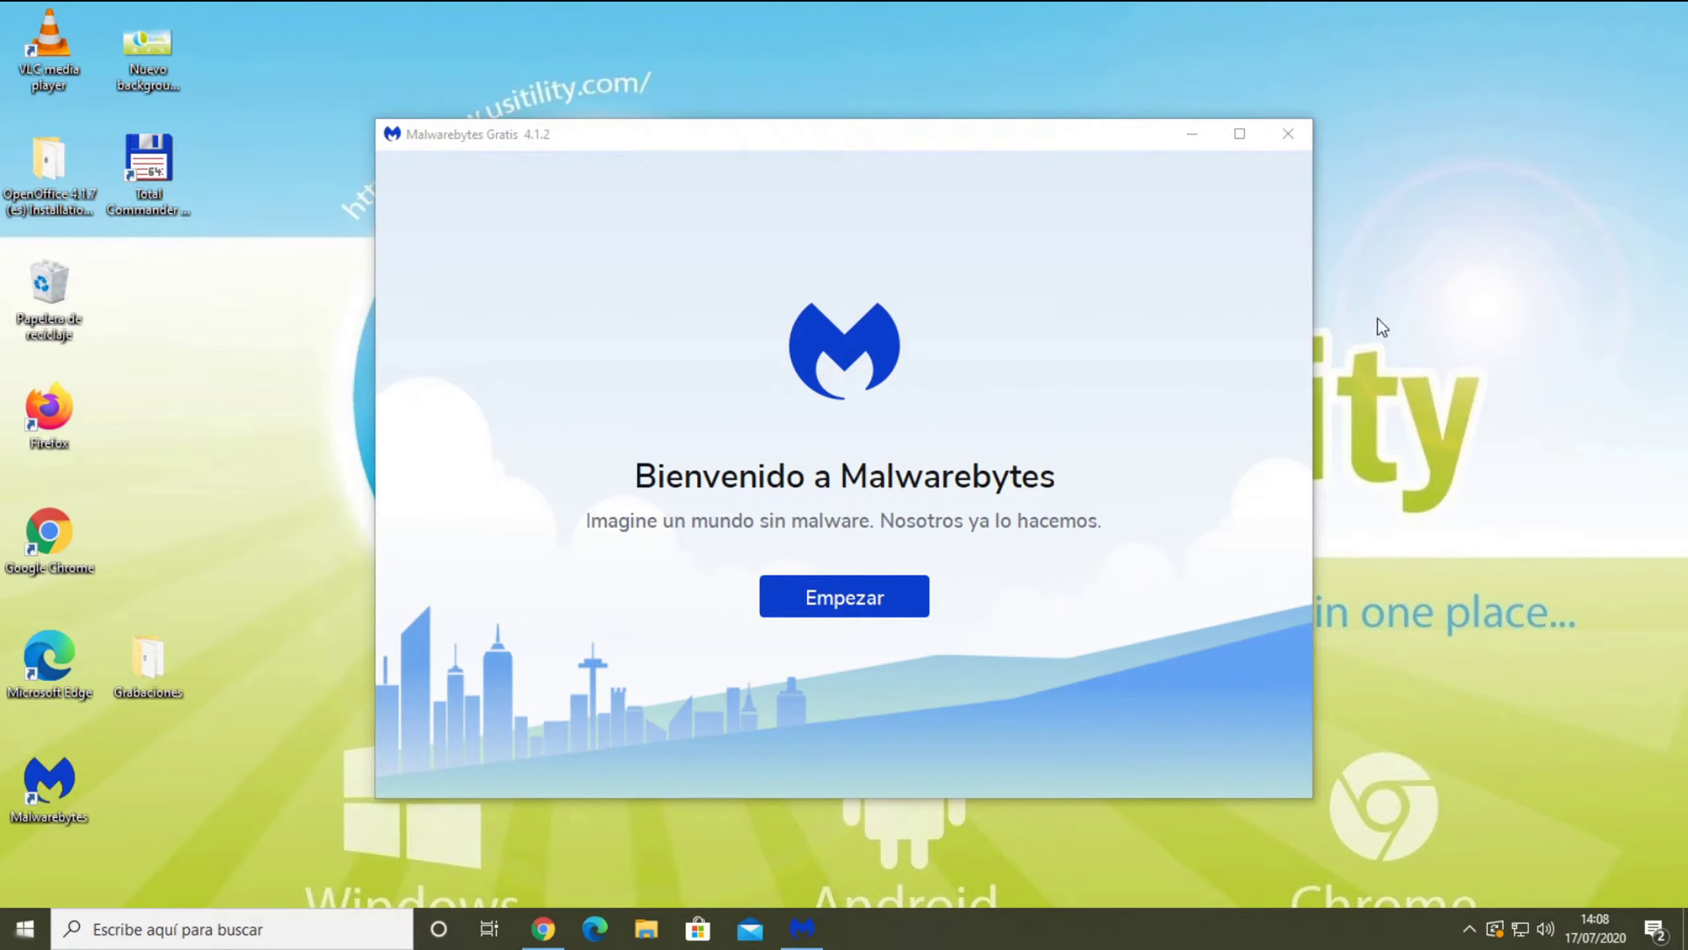
Step: Reposition the Malwarebytes welcome window to reveal the desktop shortcut, and start the initial setup
{"action": "left_click_drag", "start_coordinate": [789, 142], "coordinate": [602, 83]}
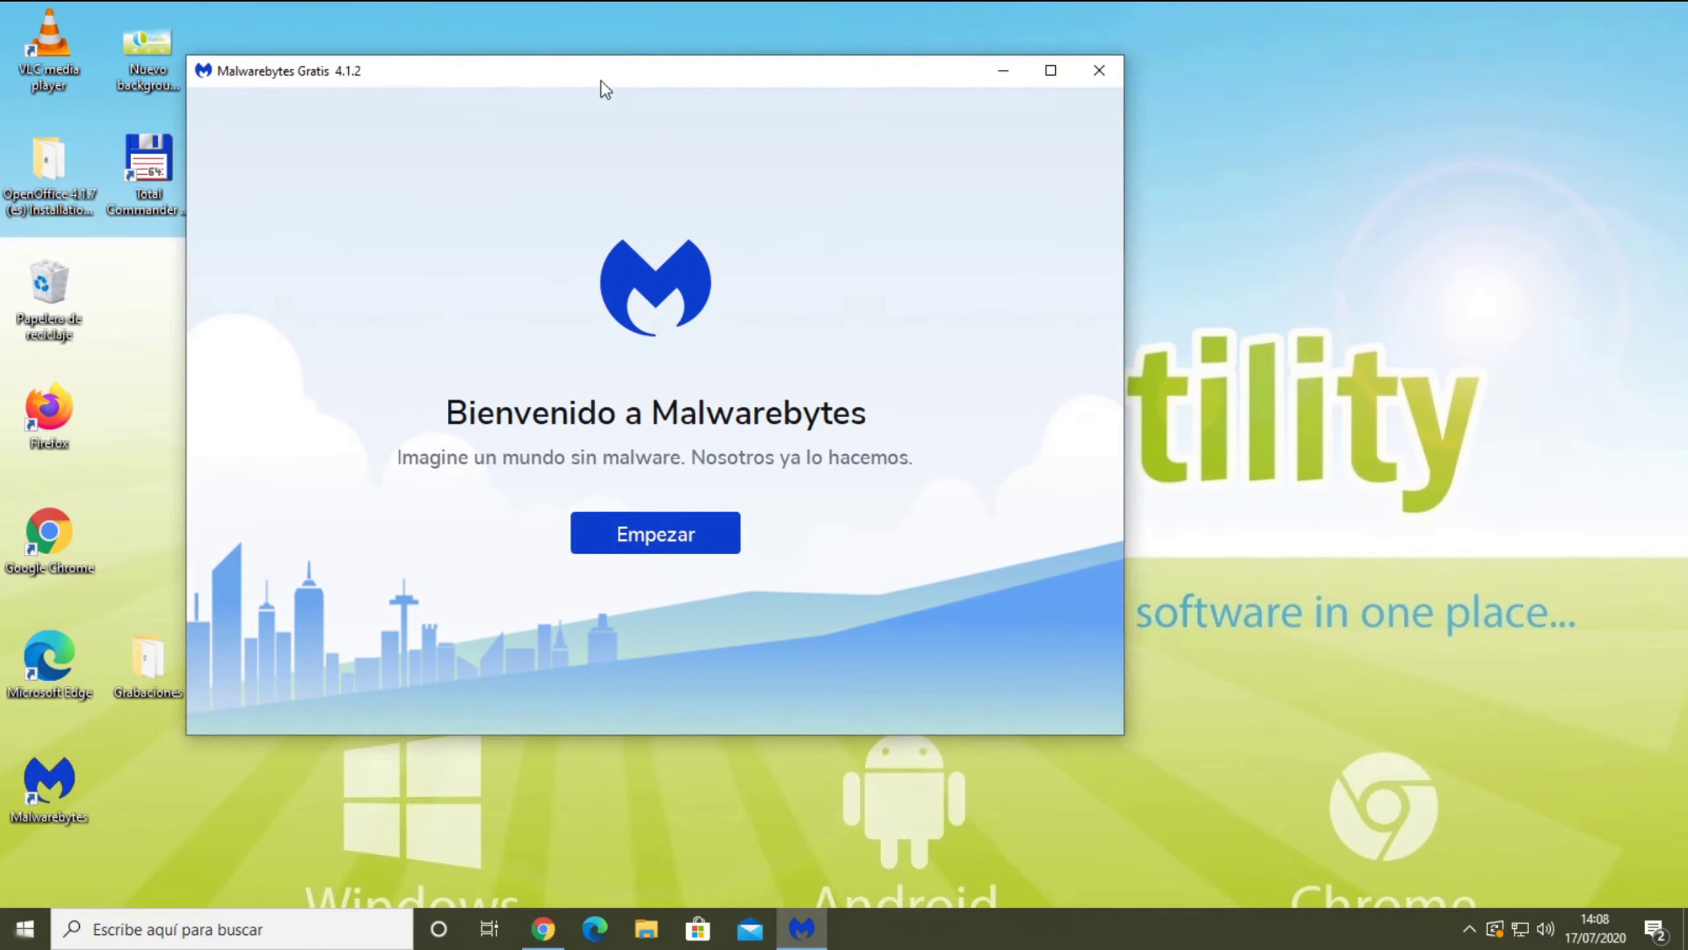
{"action": "left_click", "coordinate": [77, 766]}
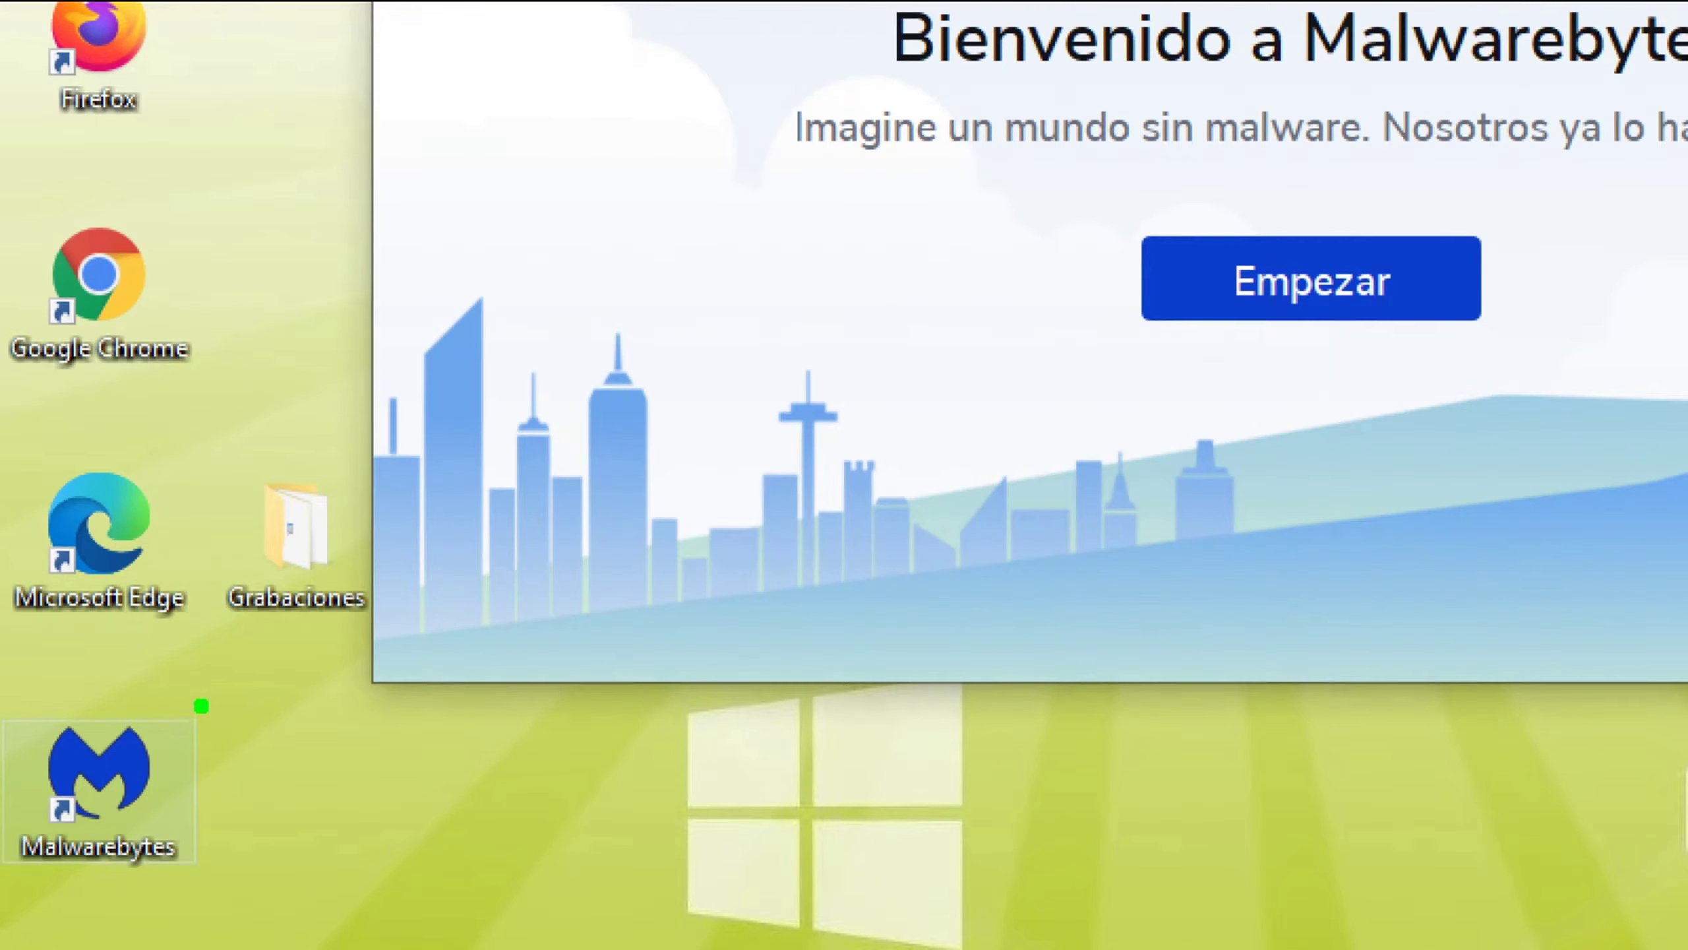
{"action": "mouse_move", "coordinate": [215, 707]}
{"action": "left_mouse_down"}
{"action": "mouse_move", "coordinate": [141, 684]}
{"action": "mouse_move", "coordinate": [43, 707]}
{"action": "mouse_move", "coordinate": [217, 714]}
{"action": "mouse_move", "coordinate": [215, 685]}
{"action": "left_mouse_up"}
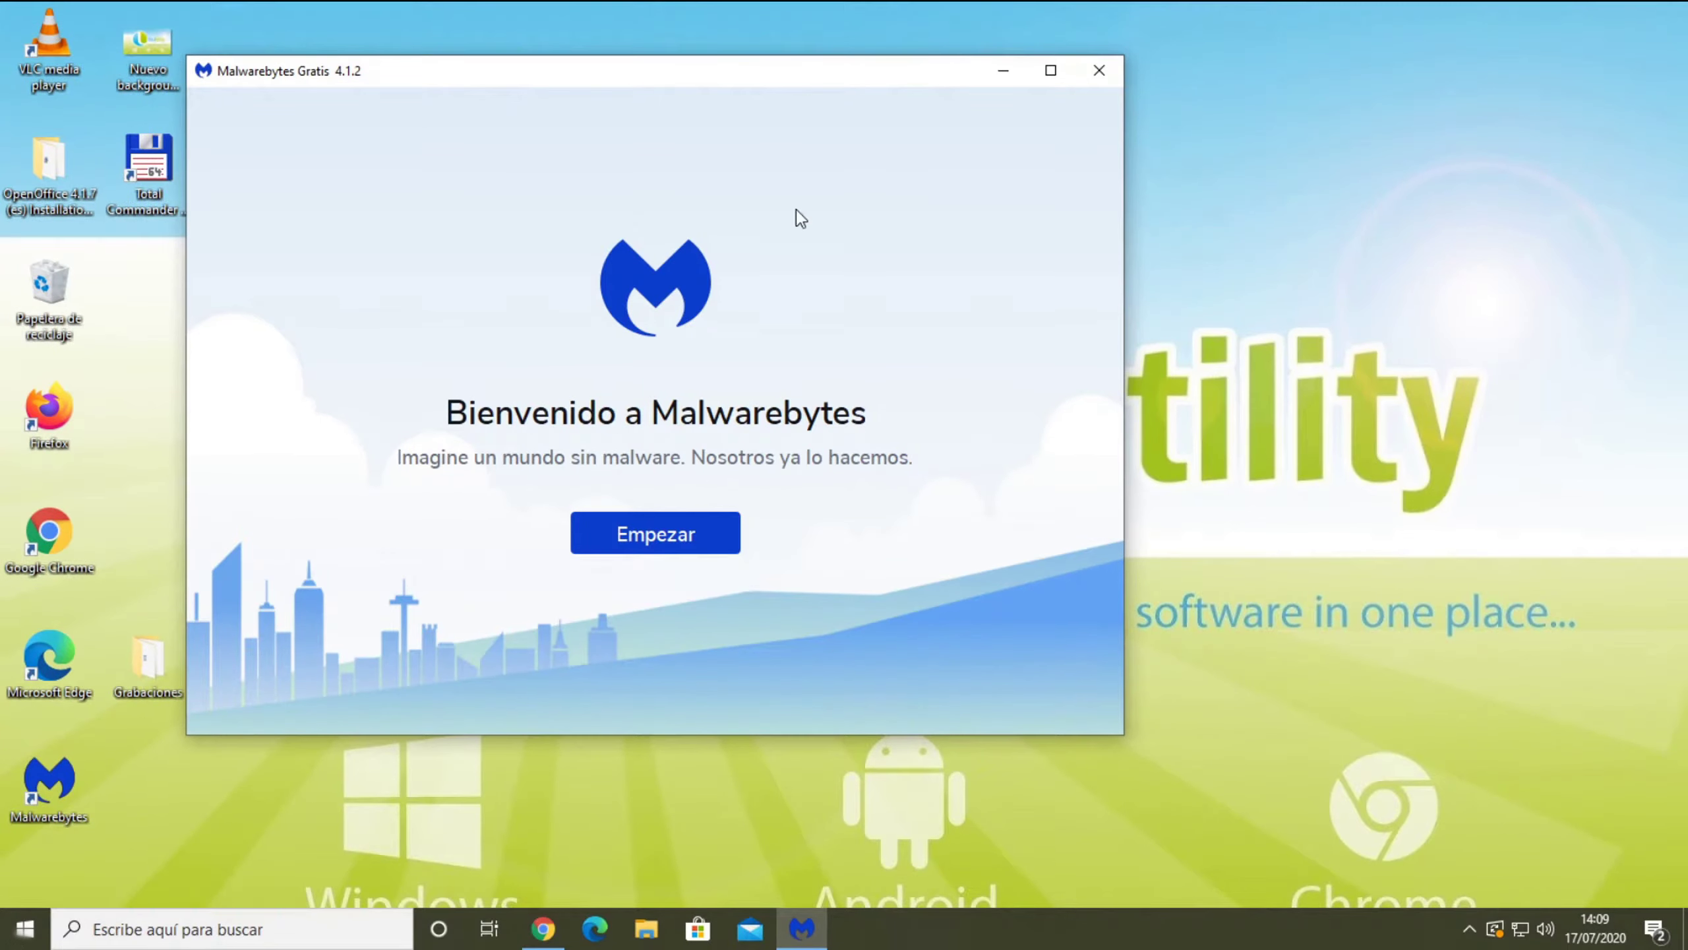
{"action": "mouse_move", "coordinate": [820, 74]}
{"action": "left_mouse_down"}
{"action": "mouse_move", "coordinate": [879, 100]}
{"action": "mouse_move", "coordinate": [816, 86]}
{"action": "left_mouse_up"}
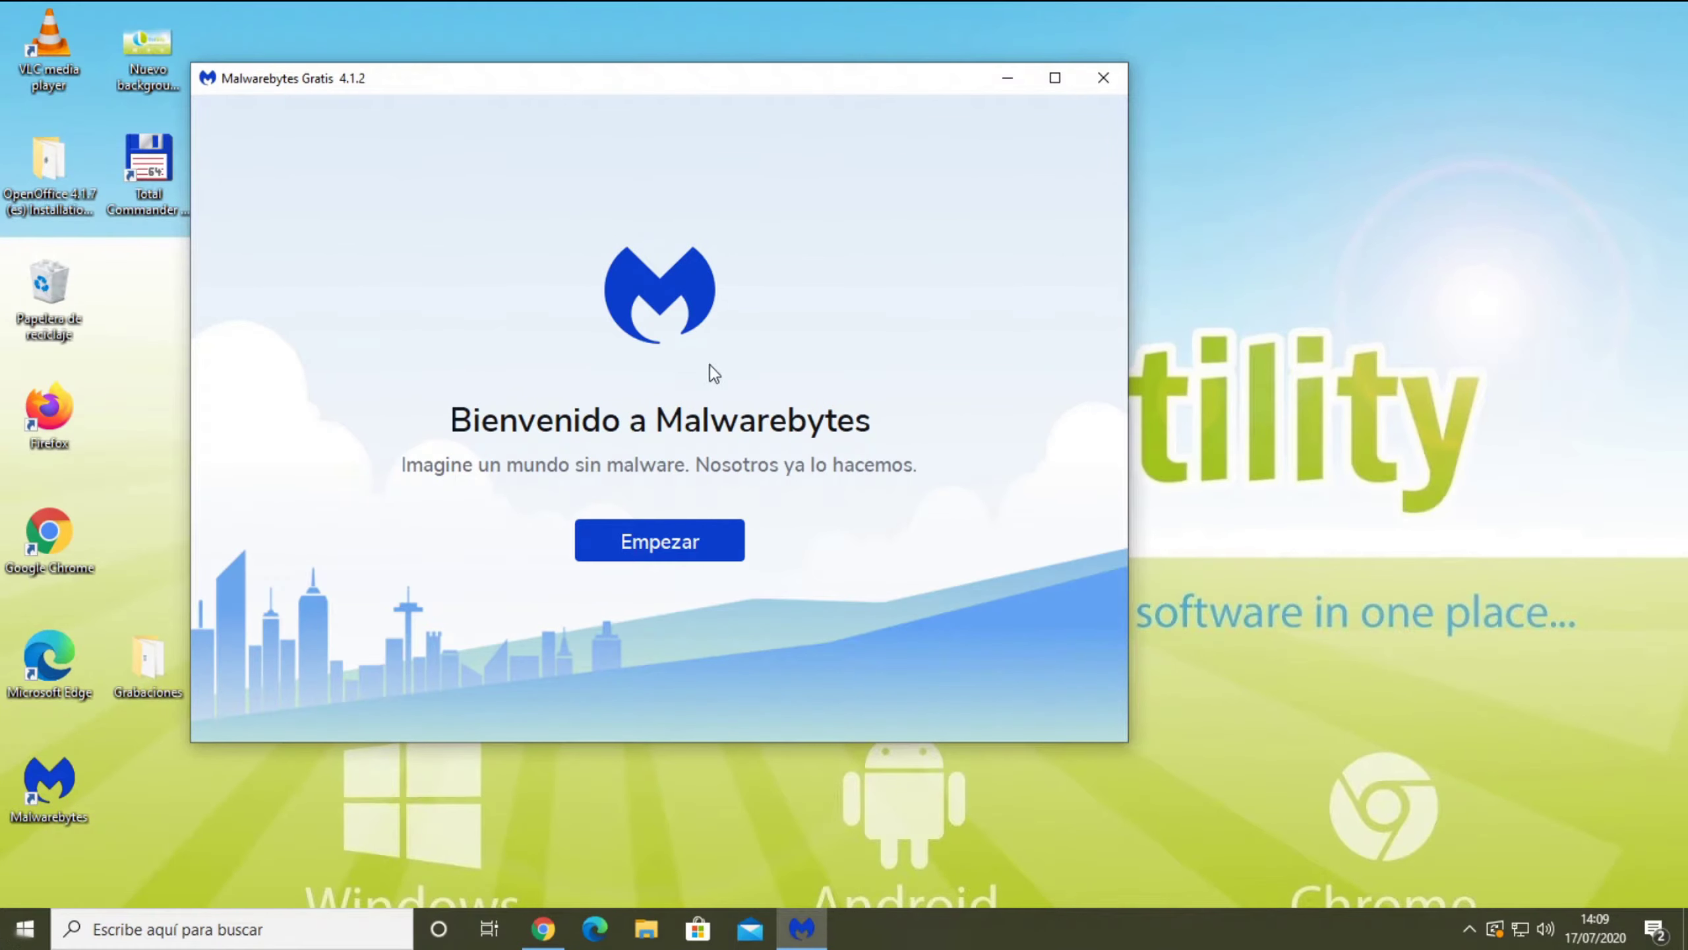
{"action": "left_click", "coordinate": [666, 552]}
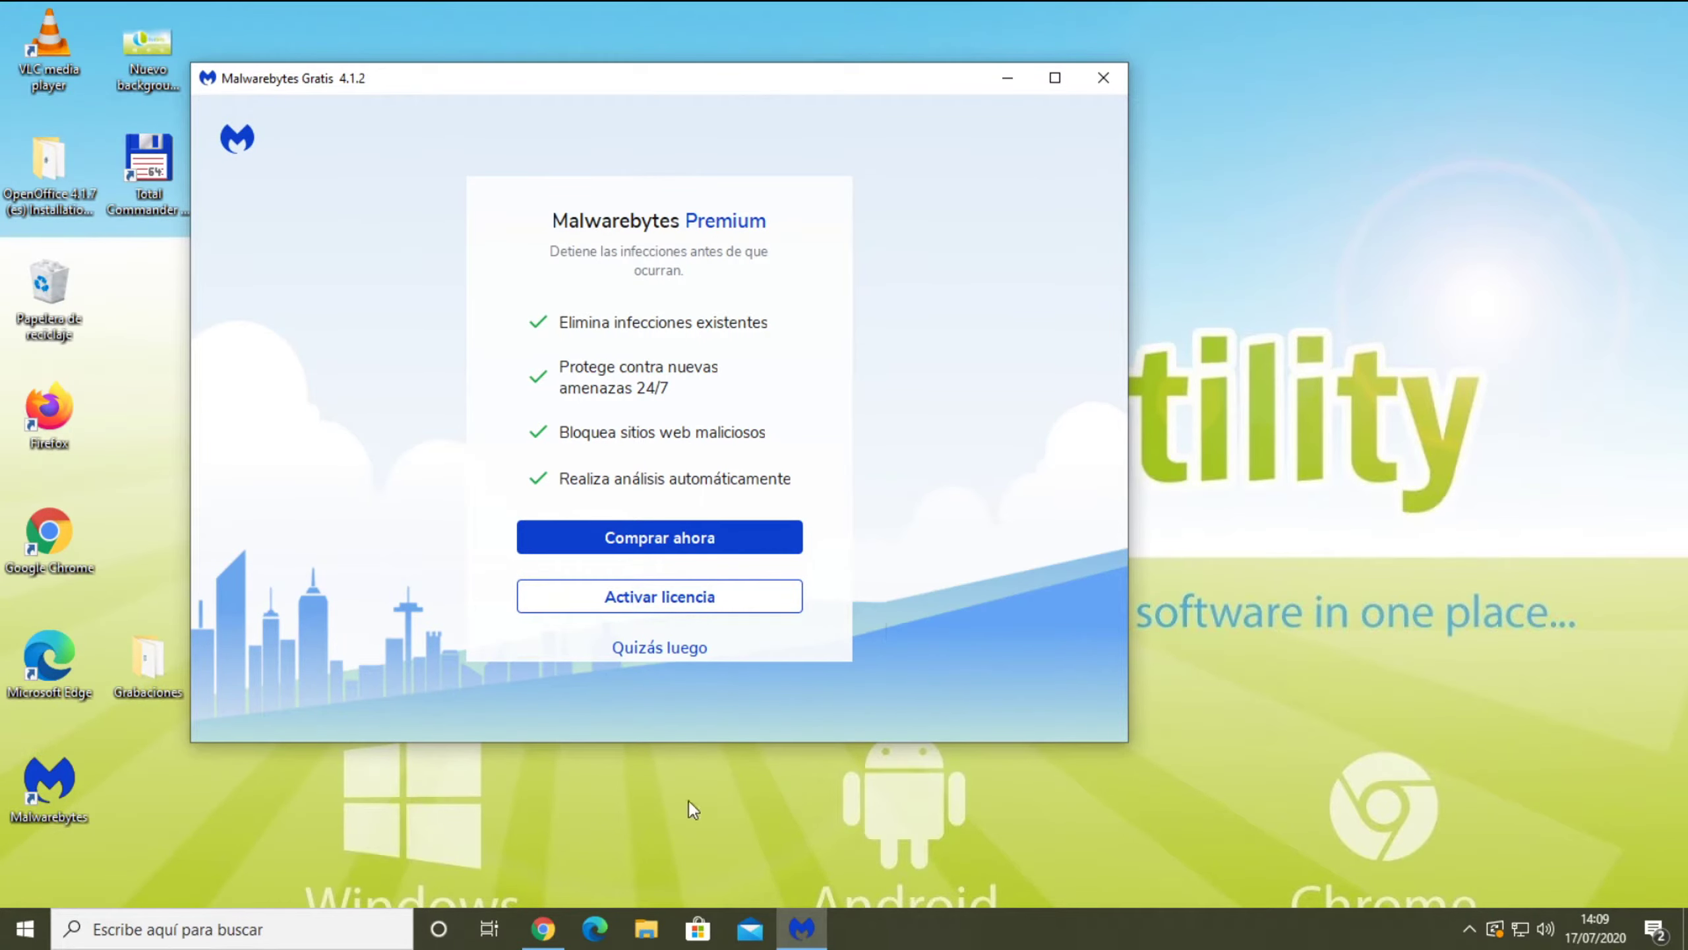
Step: Switch to Chrome and compare the Gratis and Premium features in the table on the Malwarebytes Premium page, and return to Malwarebytes
{"action": "mouse_move", "coordinate": [543, 929]}
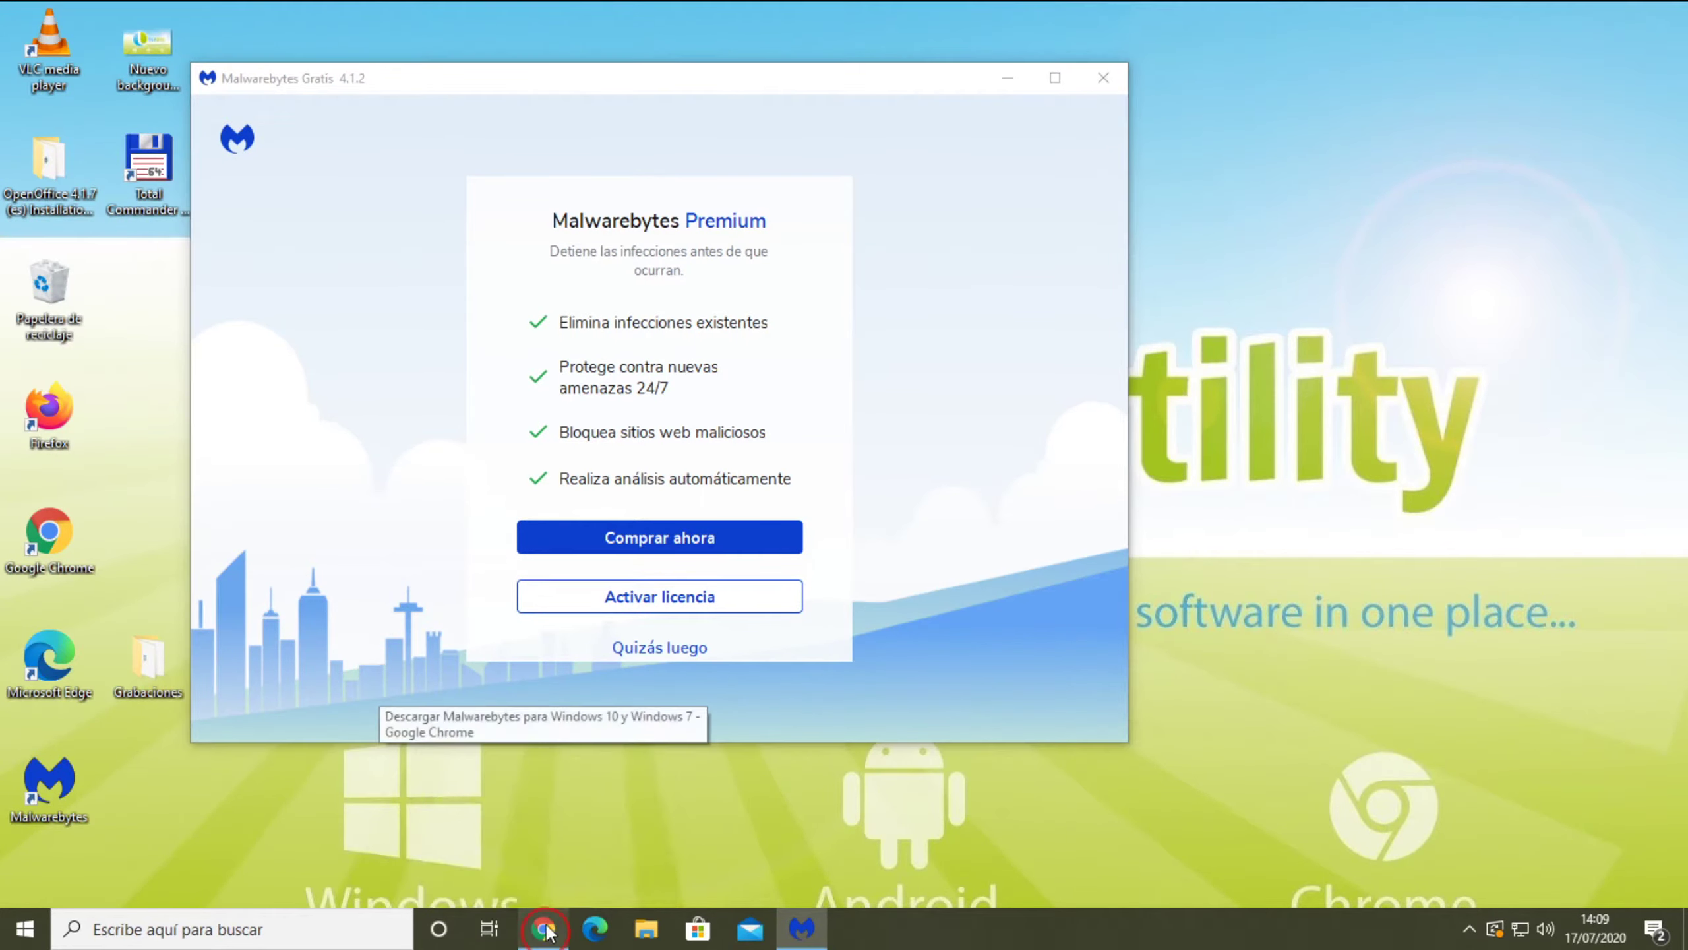
{"action": "left_click", "coordinate": [546, 831]}
{"action": "left_click", "coordinate": [382, 17]}
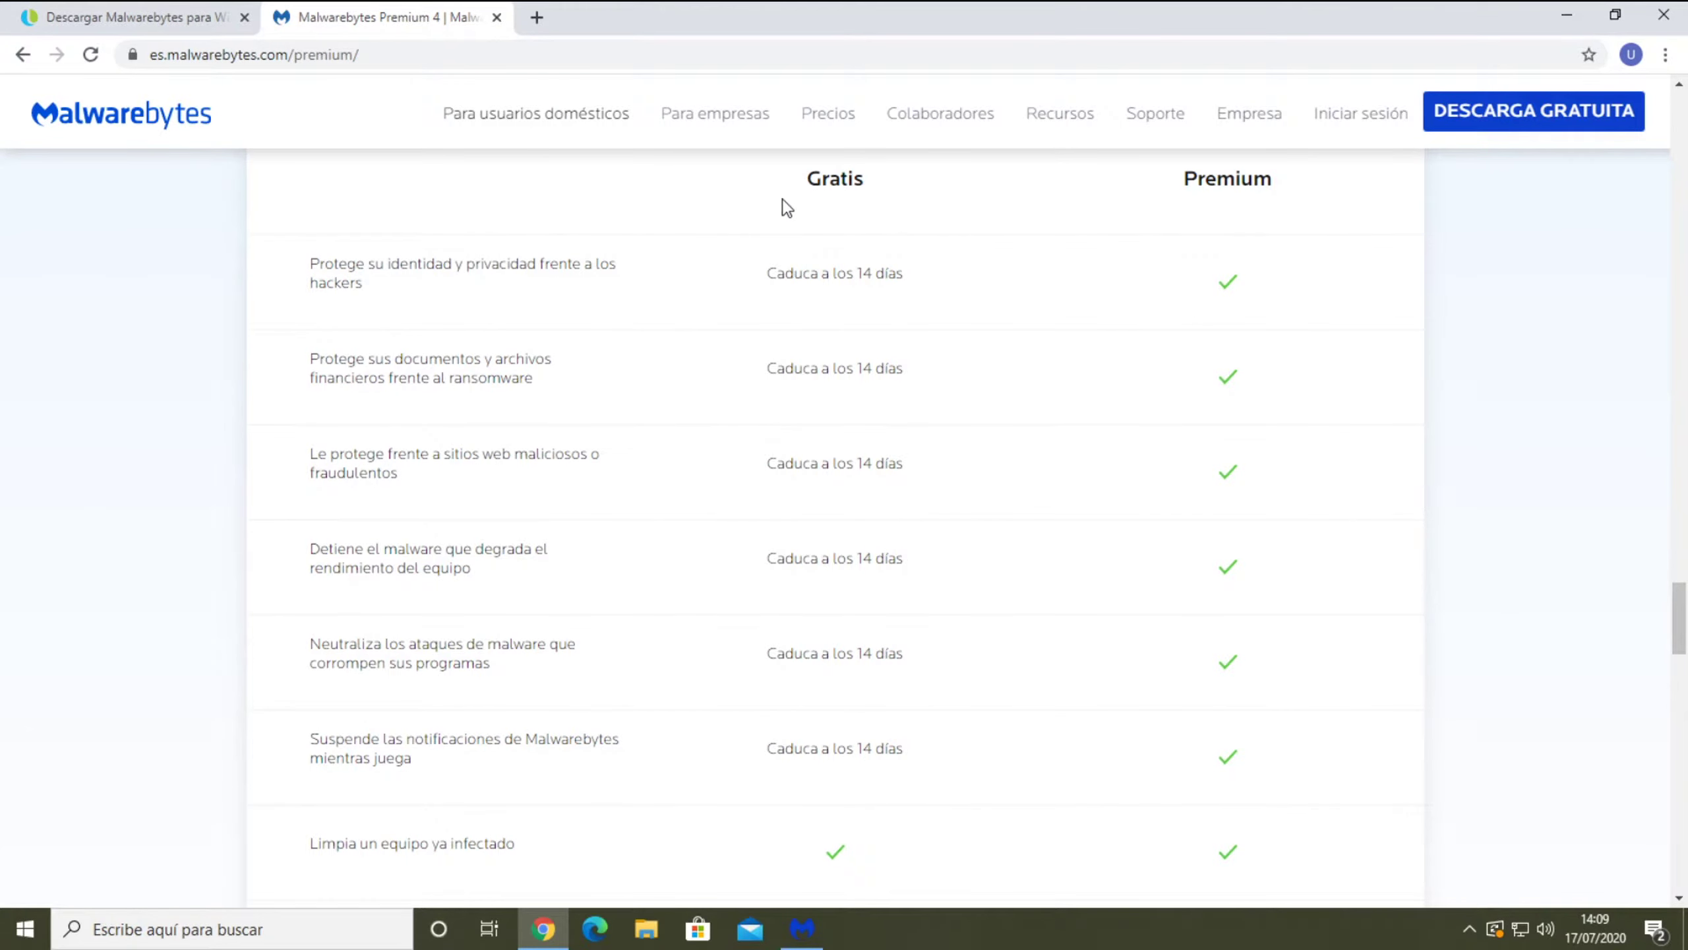
{"action": "left_click_drag", "start_coordinate": [818, 196], "coordinate": [906, 203]}
{"action": "left_click_drag", "start_coordinate": [1183, 205], "coordinate": [1280, 209]}
{"action": "left_click_drag", "start_coordinate": [305, 842], "coordinate": [186, 842]}
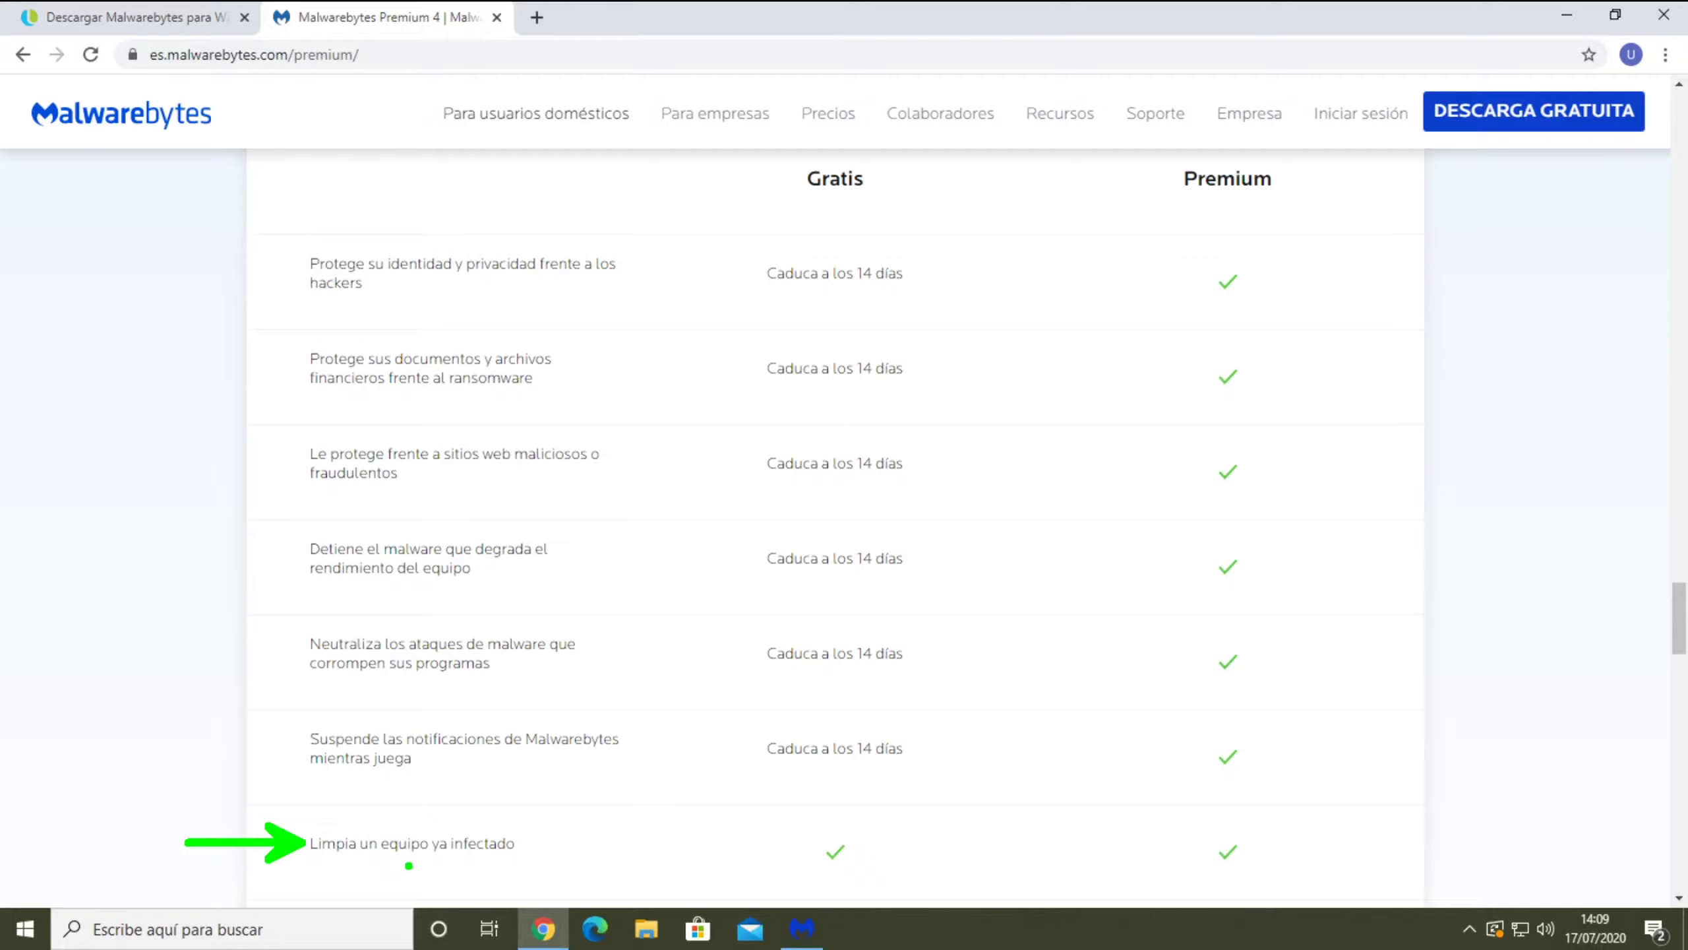
{"action": "left_click_drag", "start_coordinate": [317, 865], "coordinate": [522, 865]}
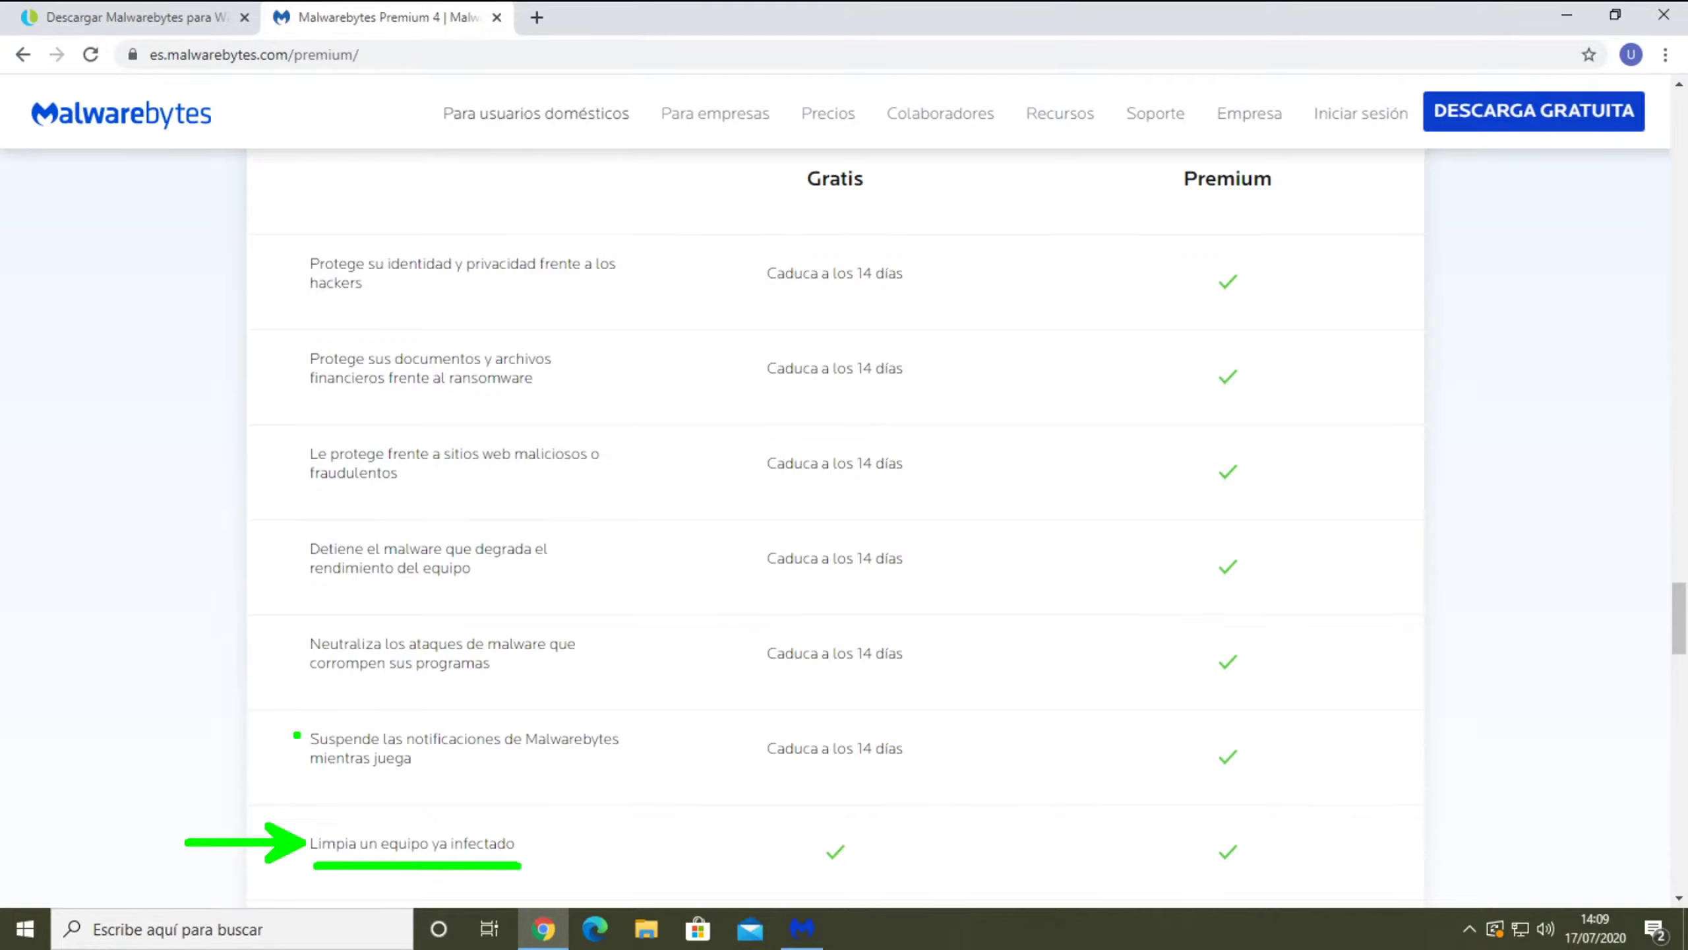
{"action": "left_click_drag", "start_coordinate": [296, 739], "coordinate": [176, 739]}
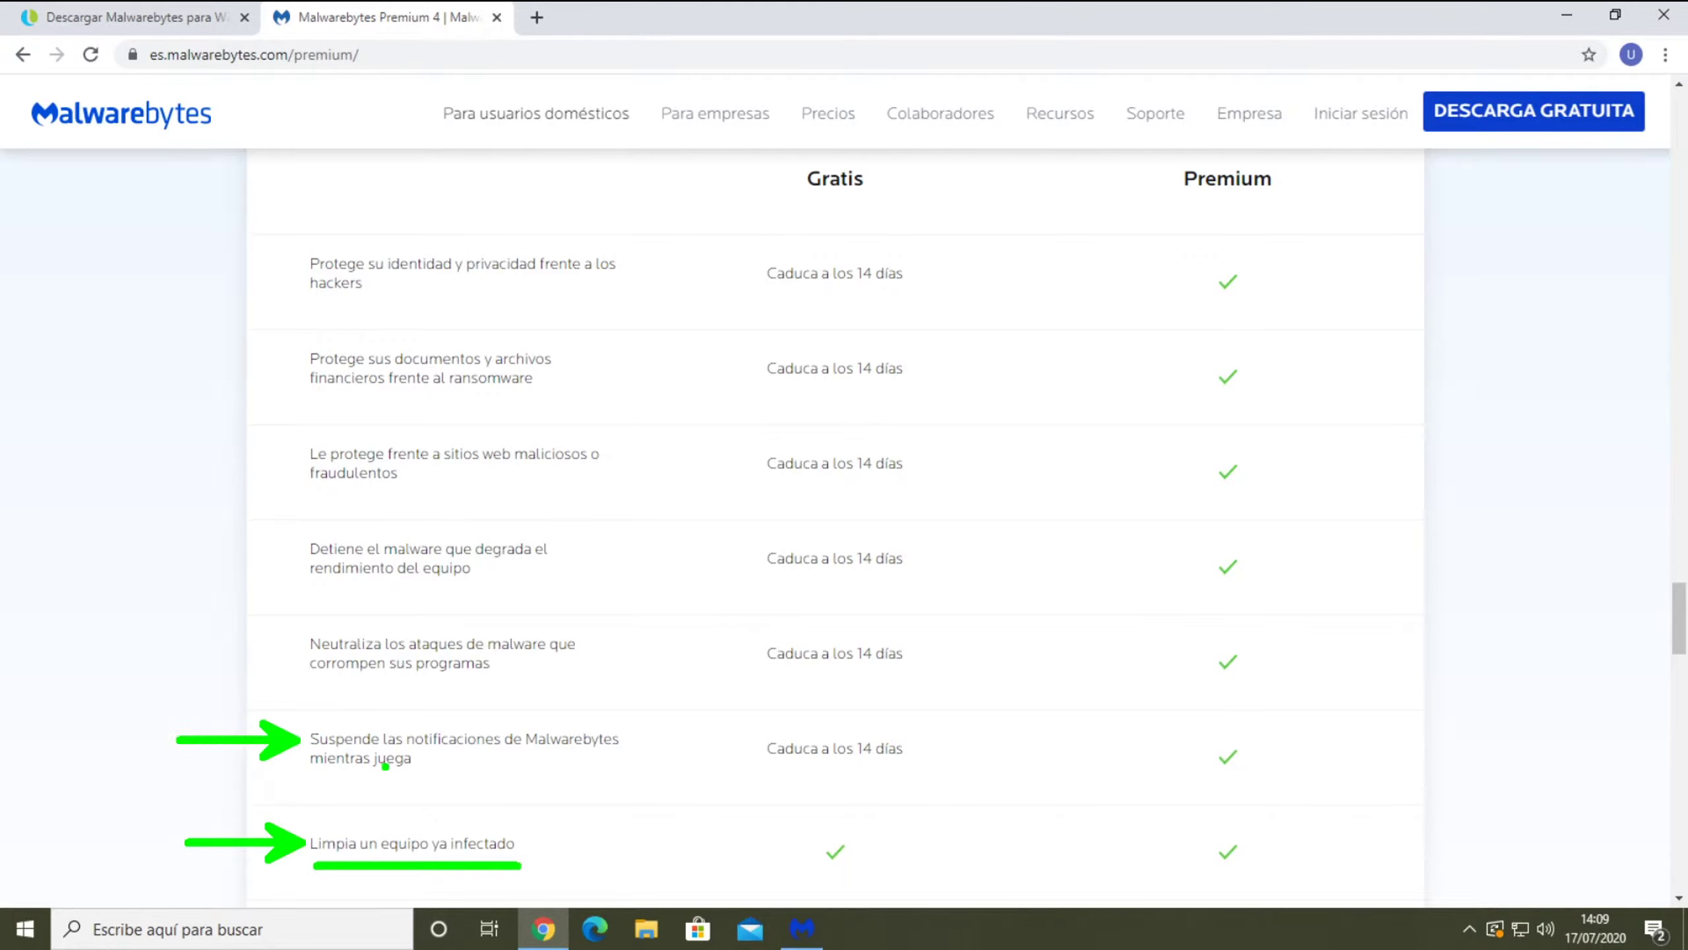
{"action": "left_click_drag", "start_coordinate": [298, 648], "coordinate": [210, 648]}
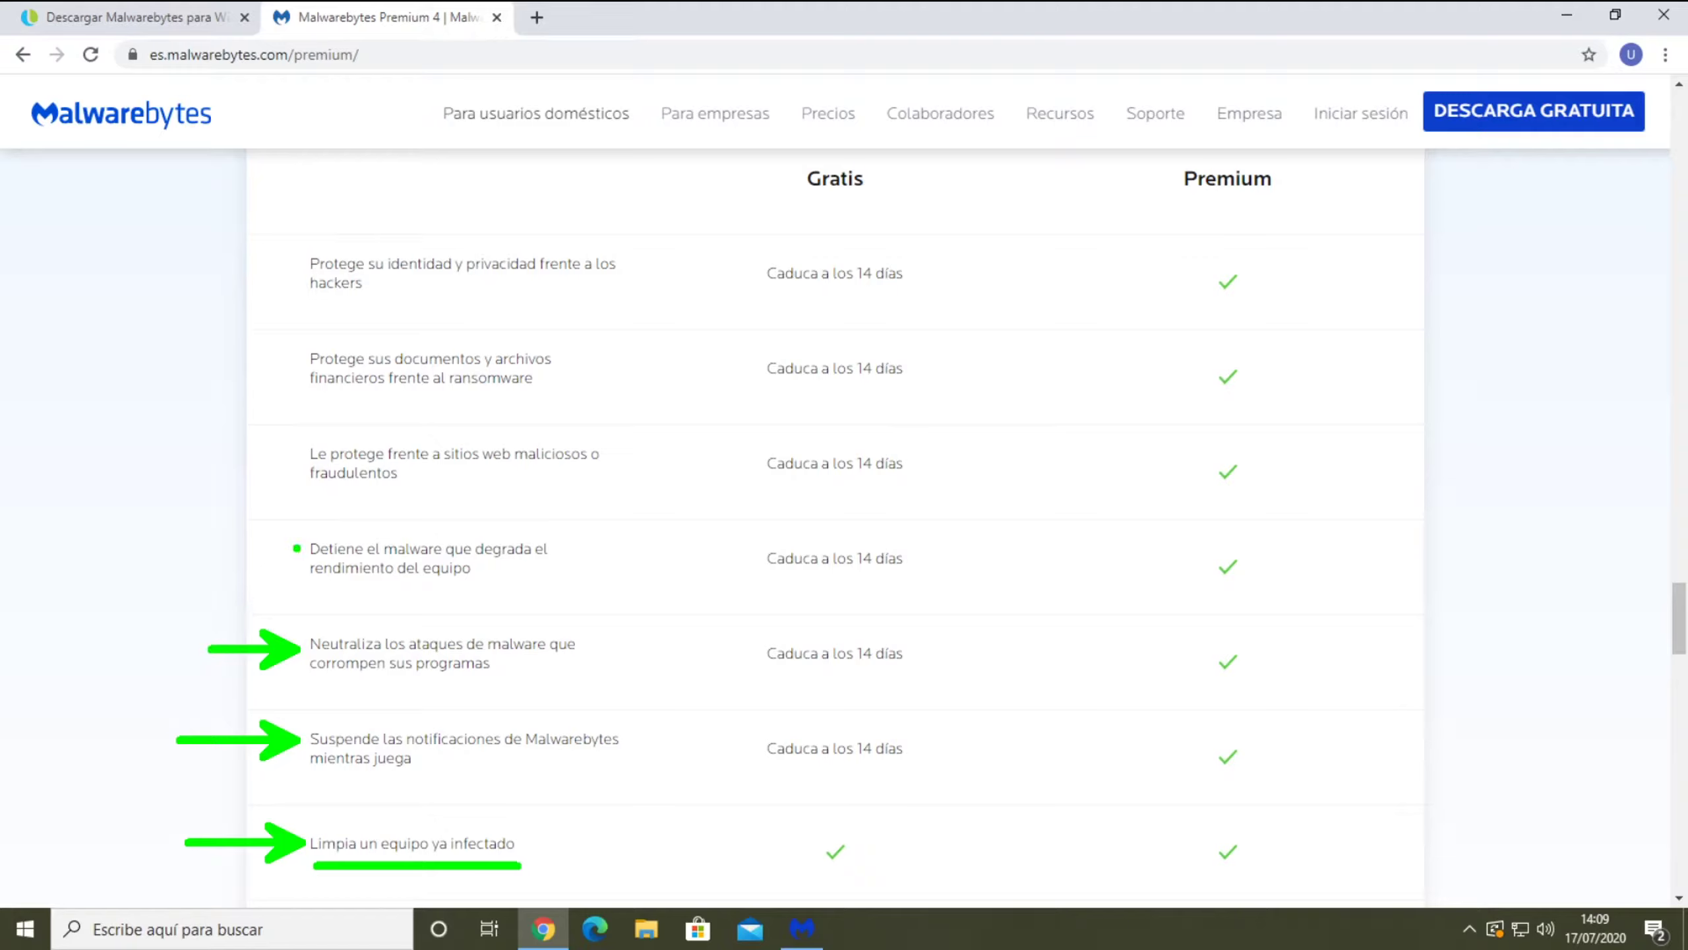
{"action": "left_click_drag", "start_coordinate": [297, 547], "coordinate": [181, 547]}
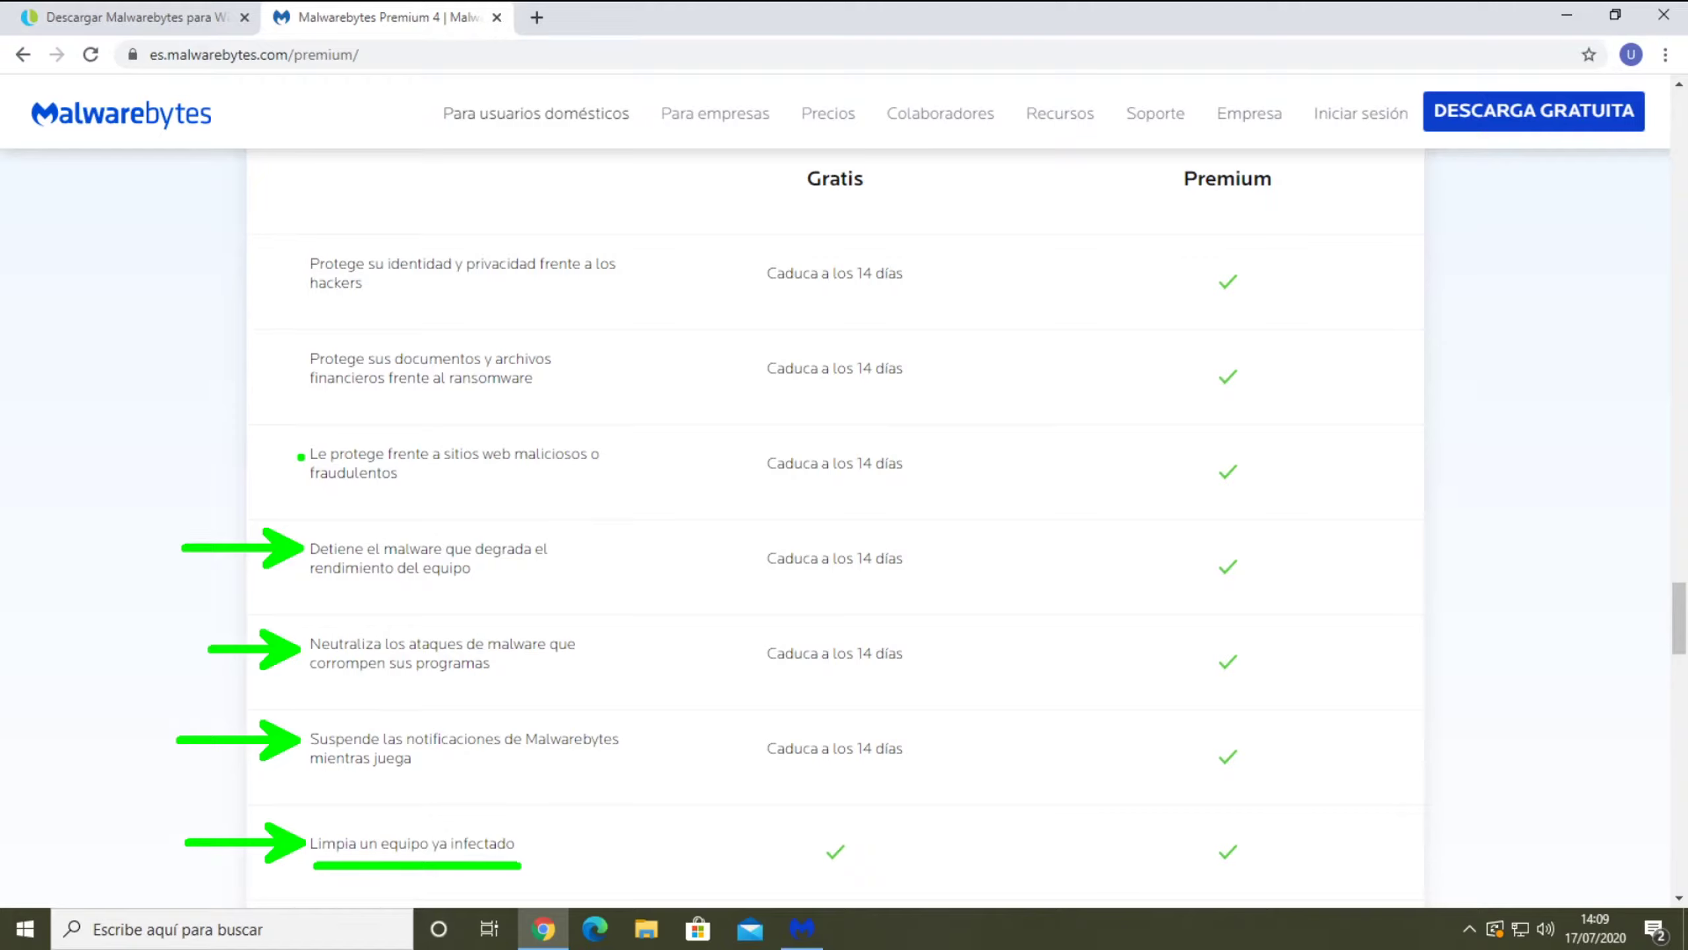
{"action": "left_click_drag", "start_coordinate": [301, 457], "coordinate": [198, 457]}
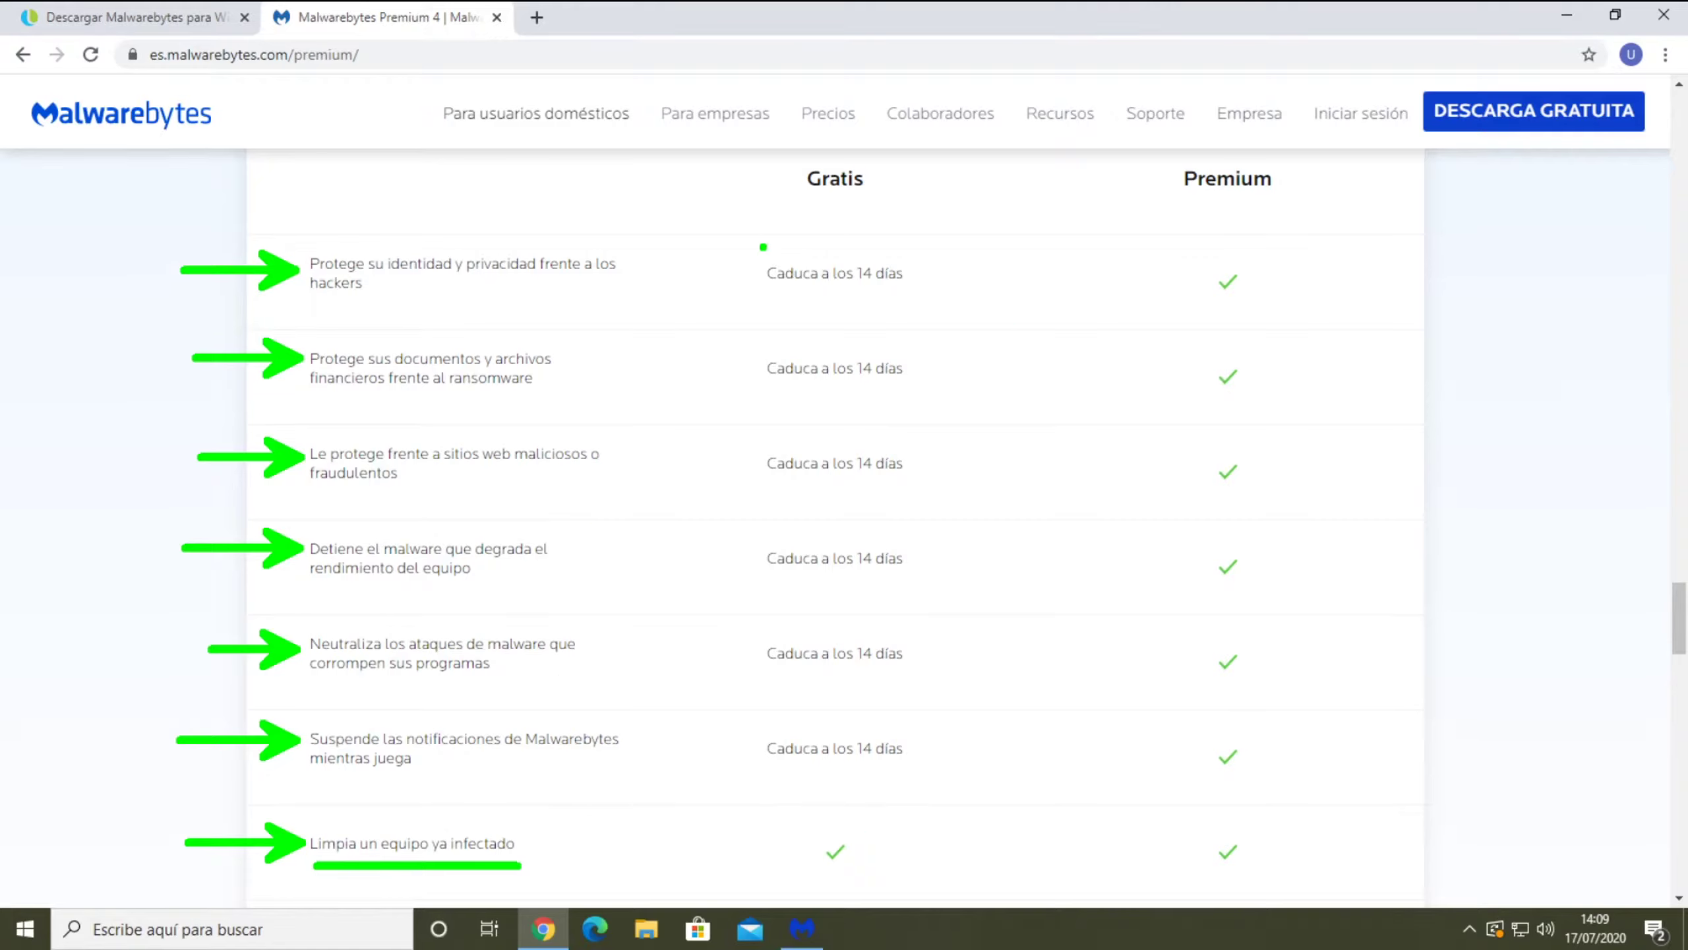
{"action": "mouse_move", "coordinate": [763, 246]}
{"action": "left_mouse_down"}
{"action": "mouse_move", "coordinate": [728, 332]}
{"action": "mouse_move", "coordinate": [716, 585]}
{"action": "mouse_move", "coordinate": [784, 779]}
{"action": "mouse_move", "coordinate": [761, 244]}
{"action": "left_mouse_up"}
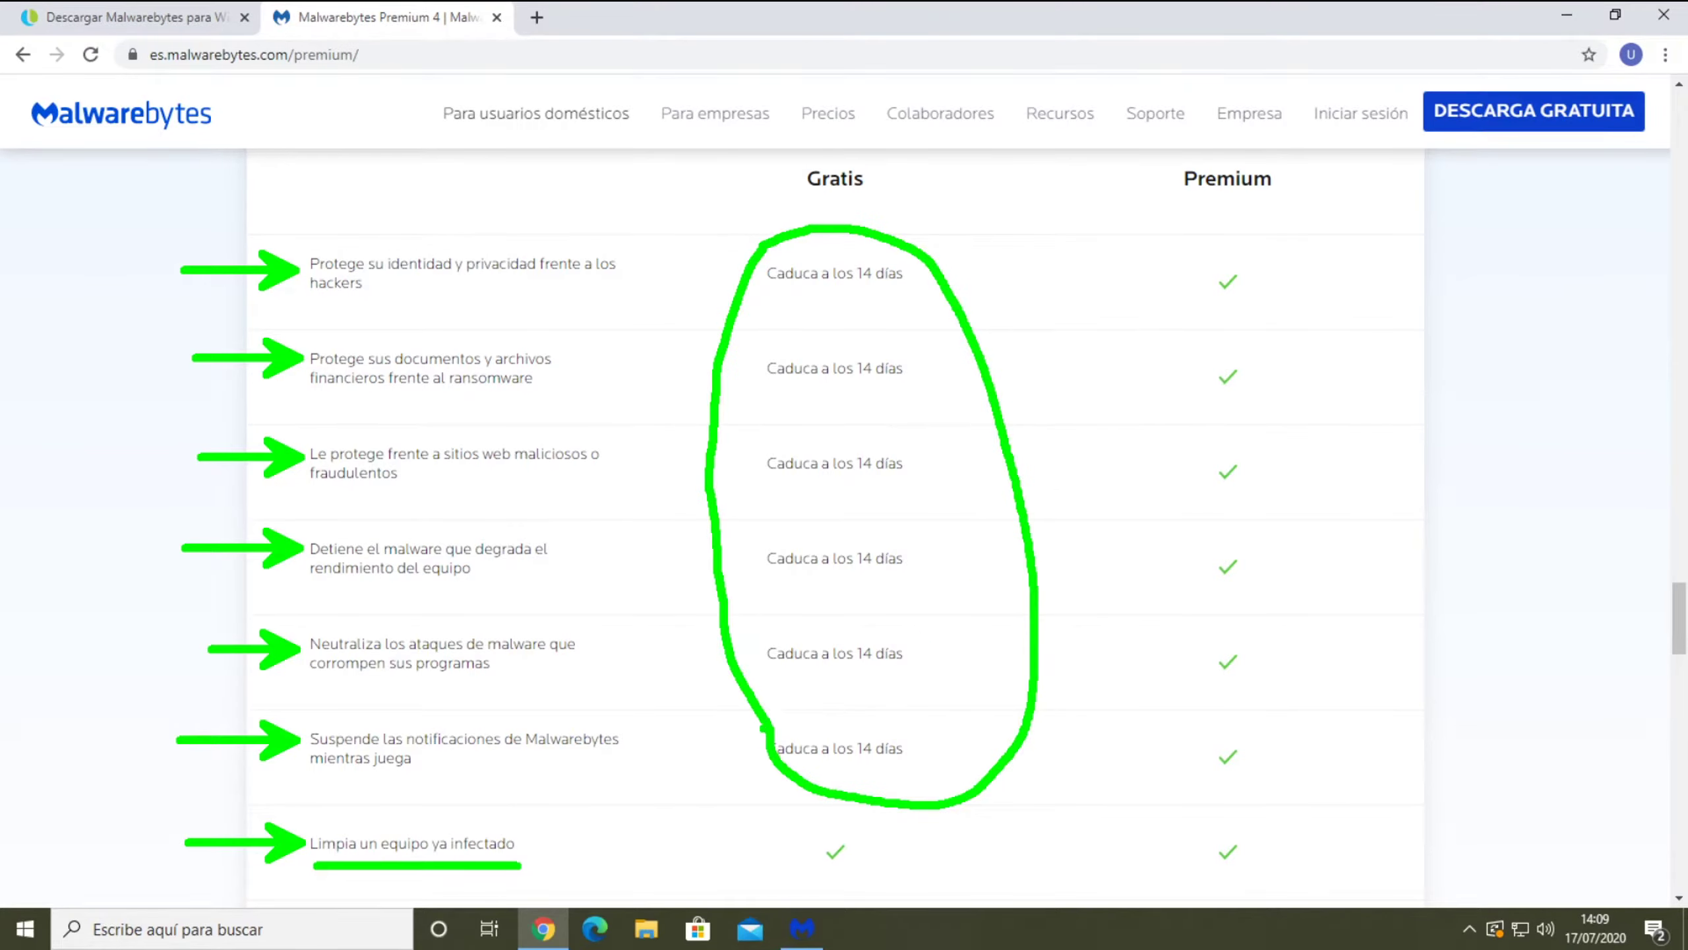
{"action": "key", "text": "Escape"}
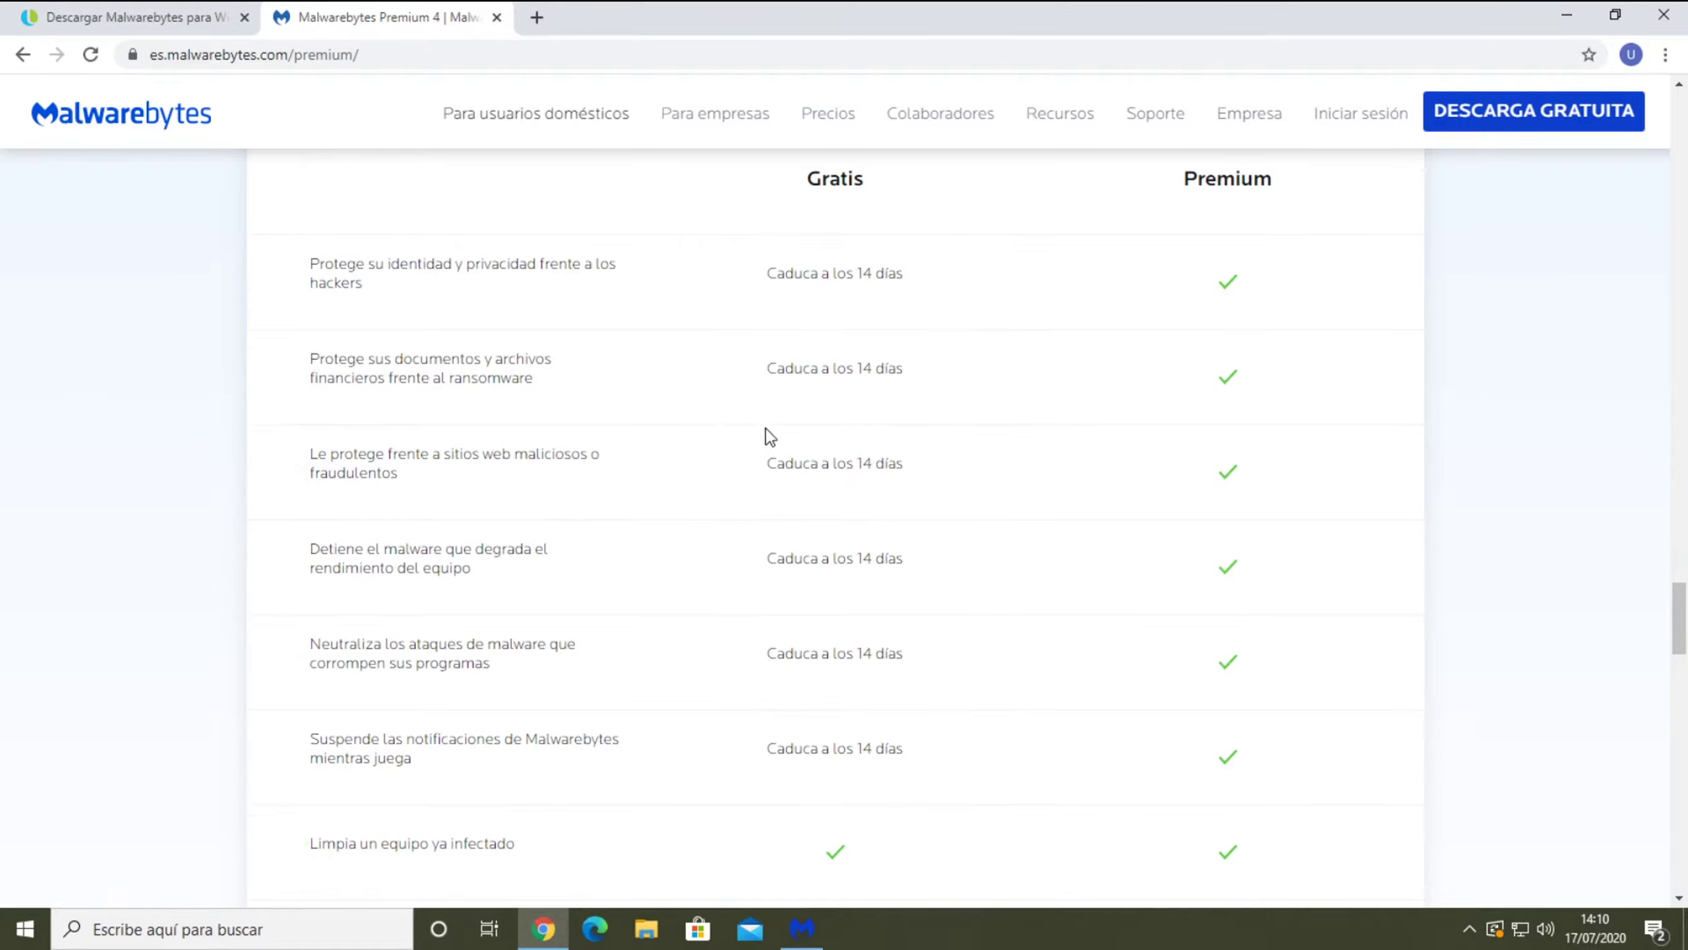
{"action": "left_click", "coordinate": [1564, 16]}
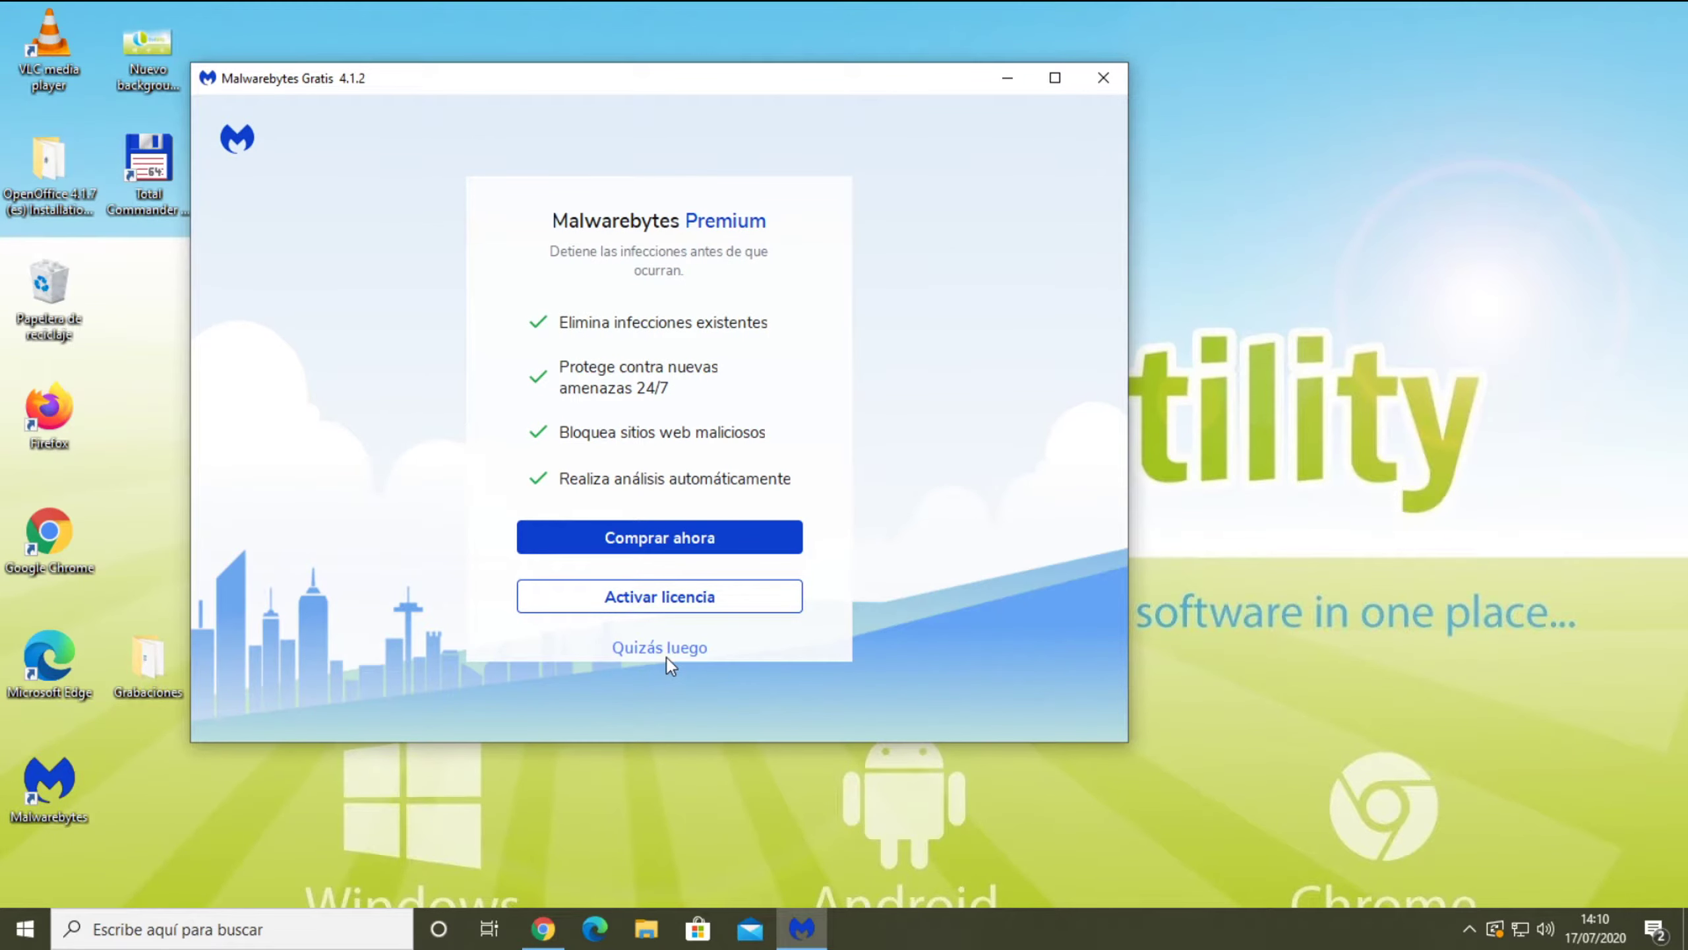
Step: Skip buying or activating a licence, review the Premium features on offer, and start the 14-day Malwarebytes Premium trial
{"action": "left_click", "coordinate": [666, 655]}
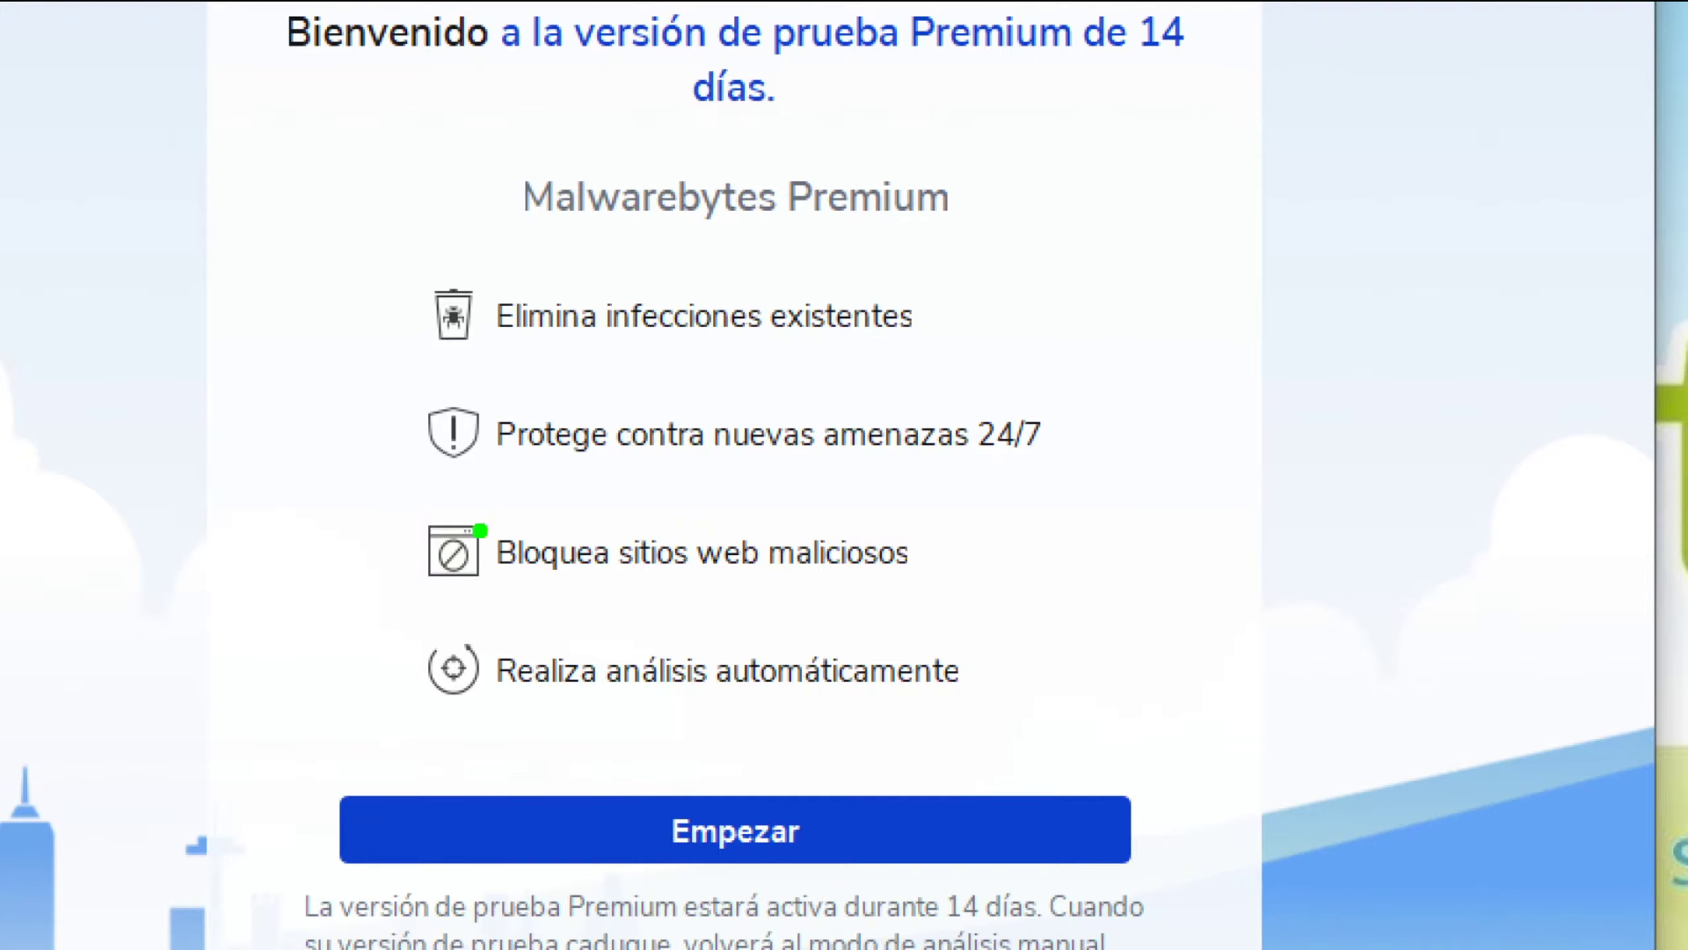
{"action": "left_click_drag", "start_coordinate": [293, 316], "coordinate": [405, 318]}
{"action": "left_click_drag", "start_coordinate": [324, 445], "coordinate": [429, 445]}
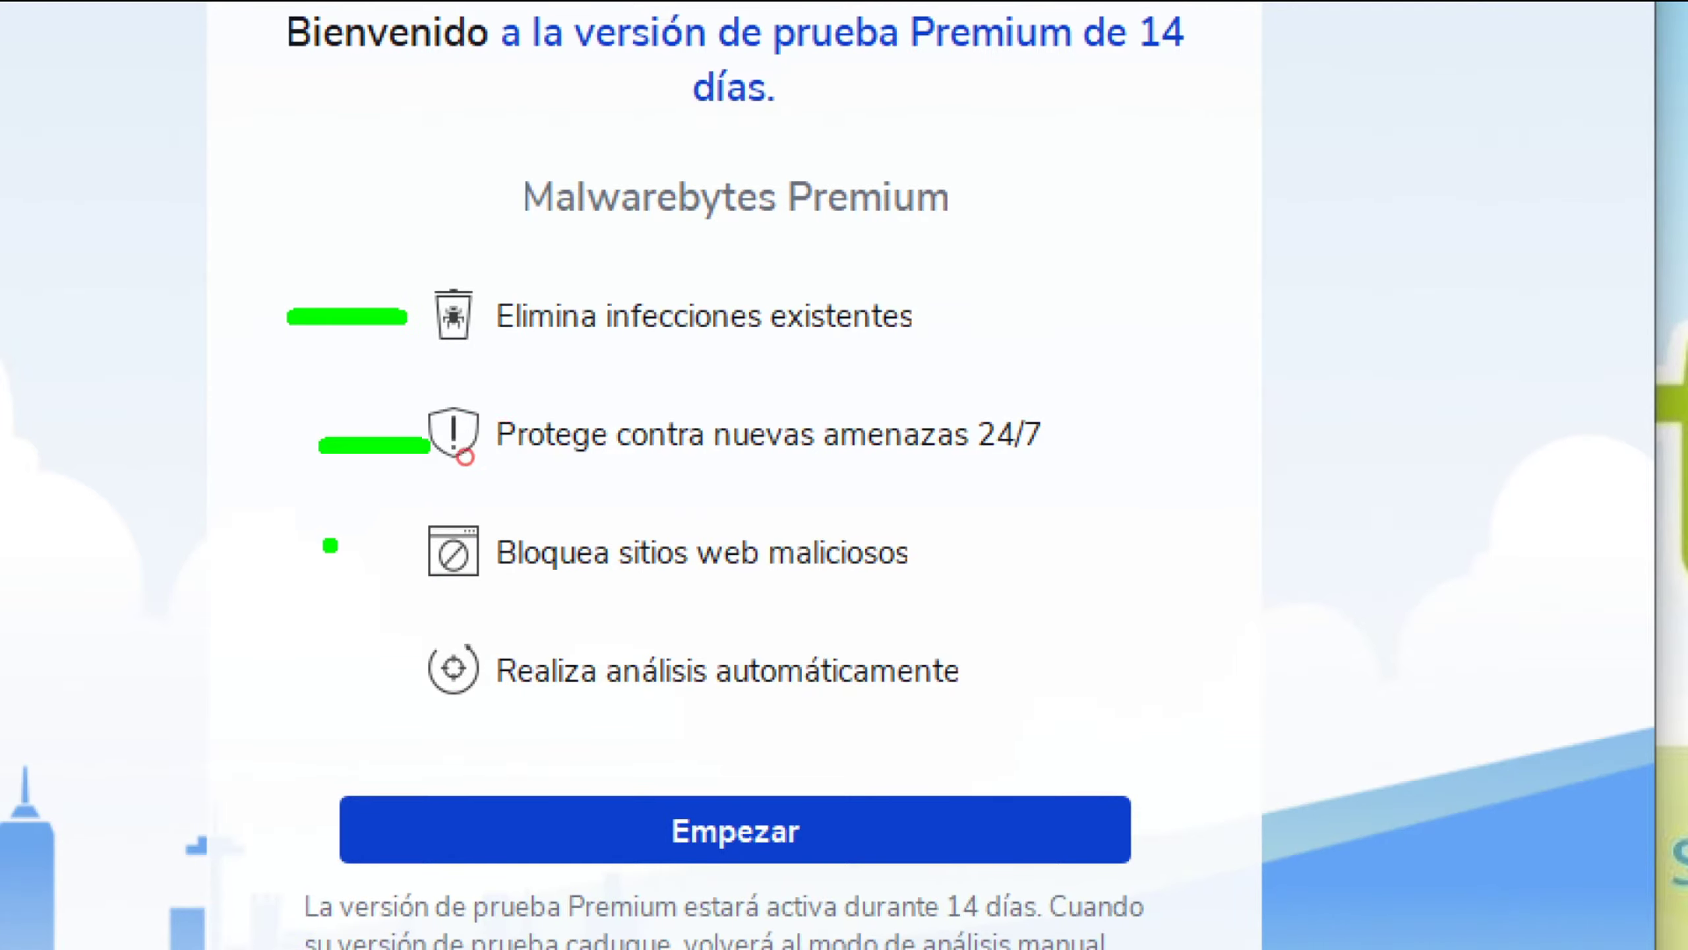
{"action": "left_click_drag", "start_coordinate": [330, 546], "coordinate": [426, 566]}
{"action": "left_click_drag", "start_coordinate": [341, 700], "coordinate": [460, 707]}
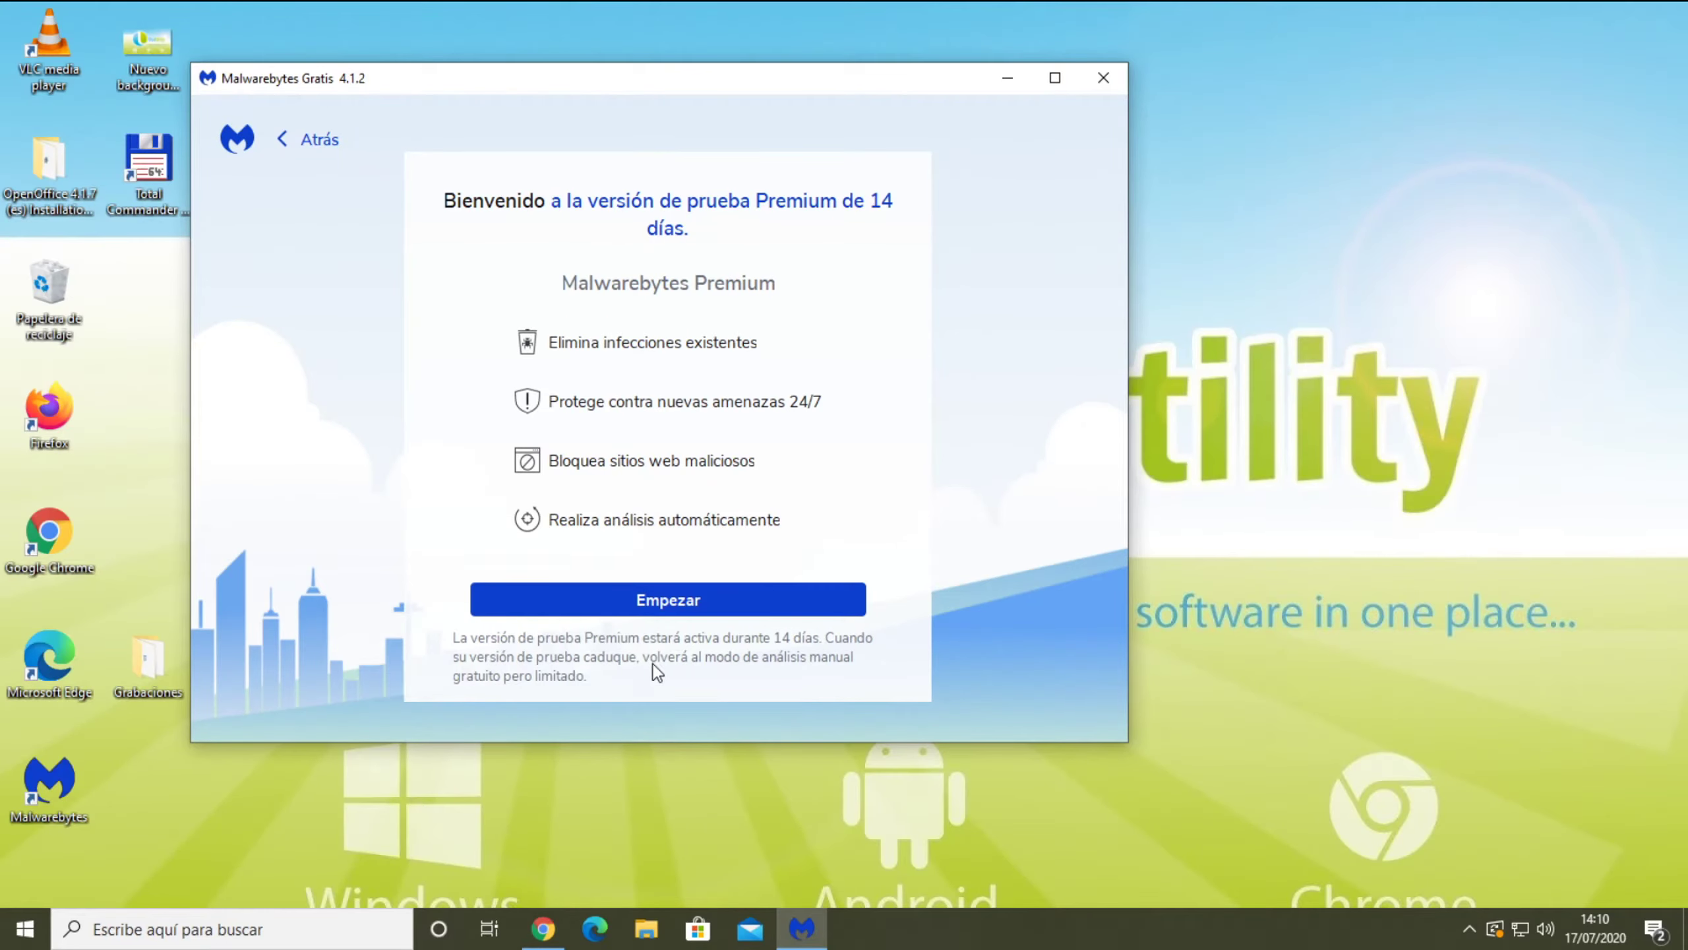
{"action": "left_click", "coordinate": [650, 671]}
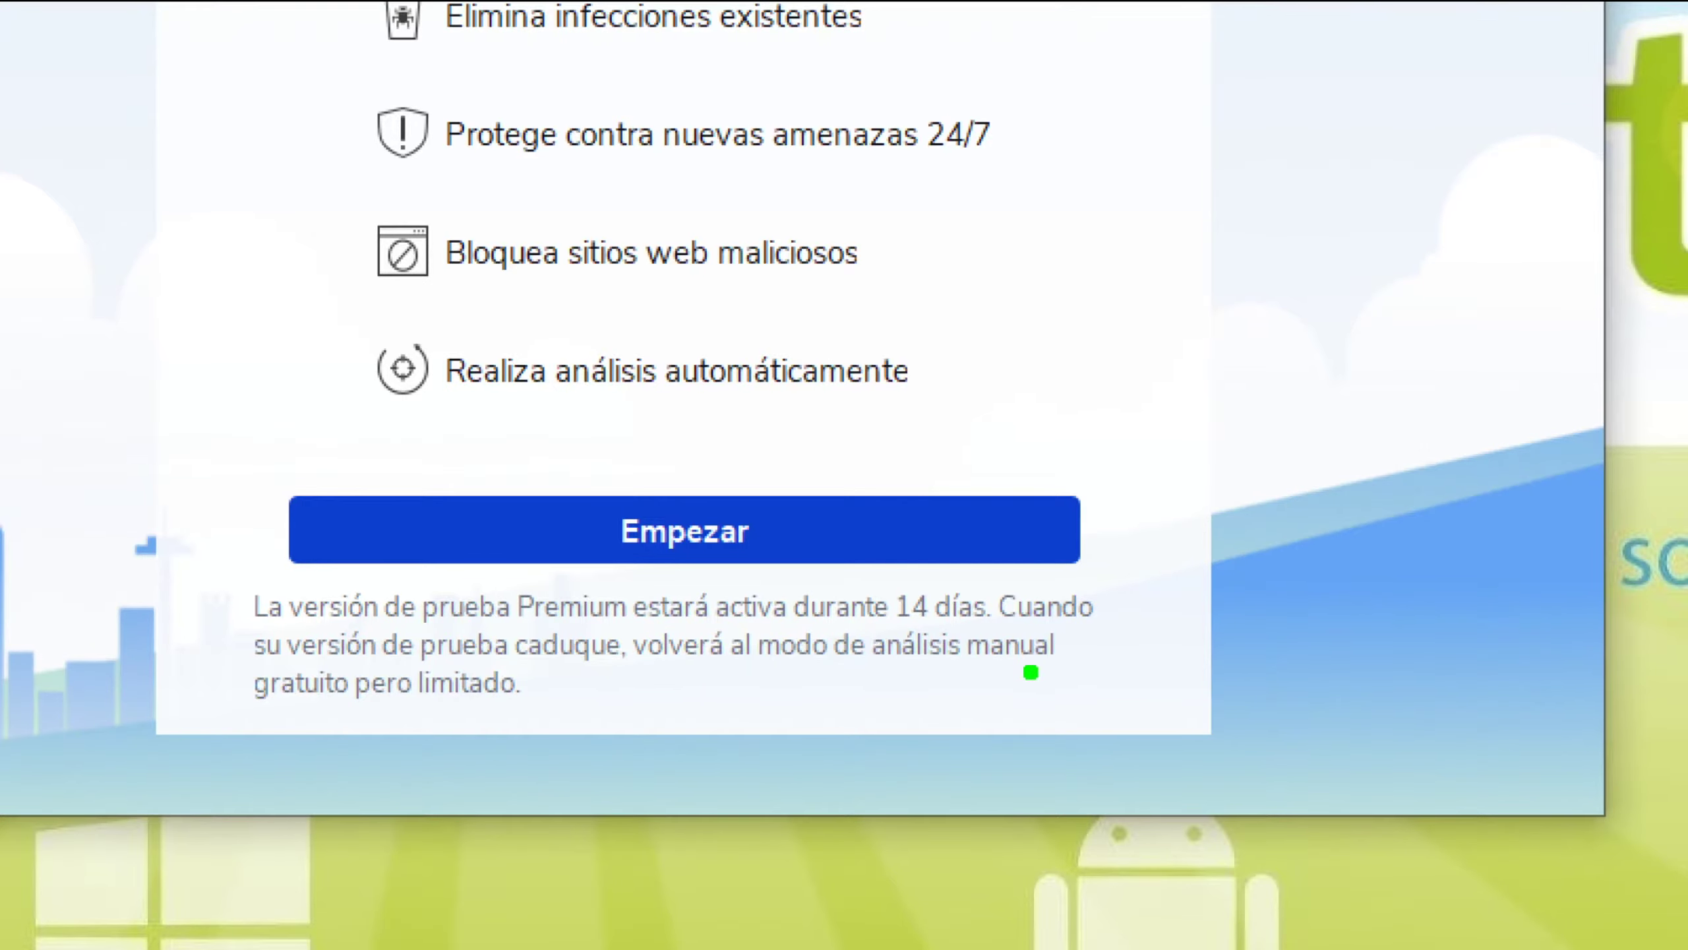
{"action": "left_click_drag", "start_coordinate": [241, 706], "coordinate": [565, 701]}
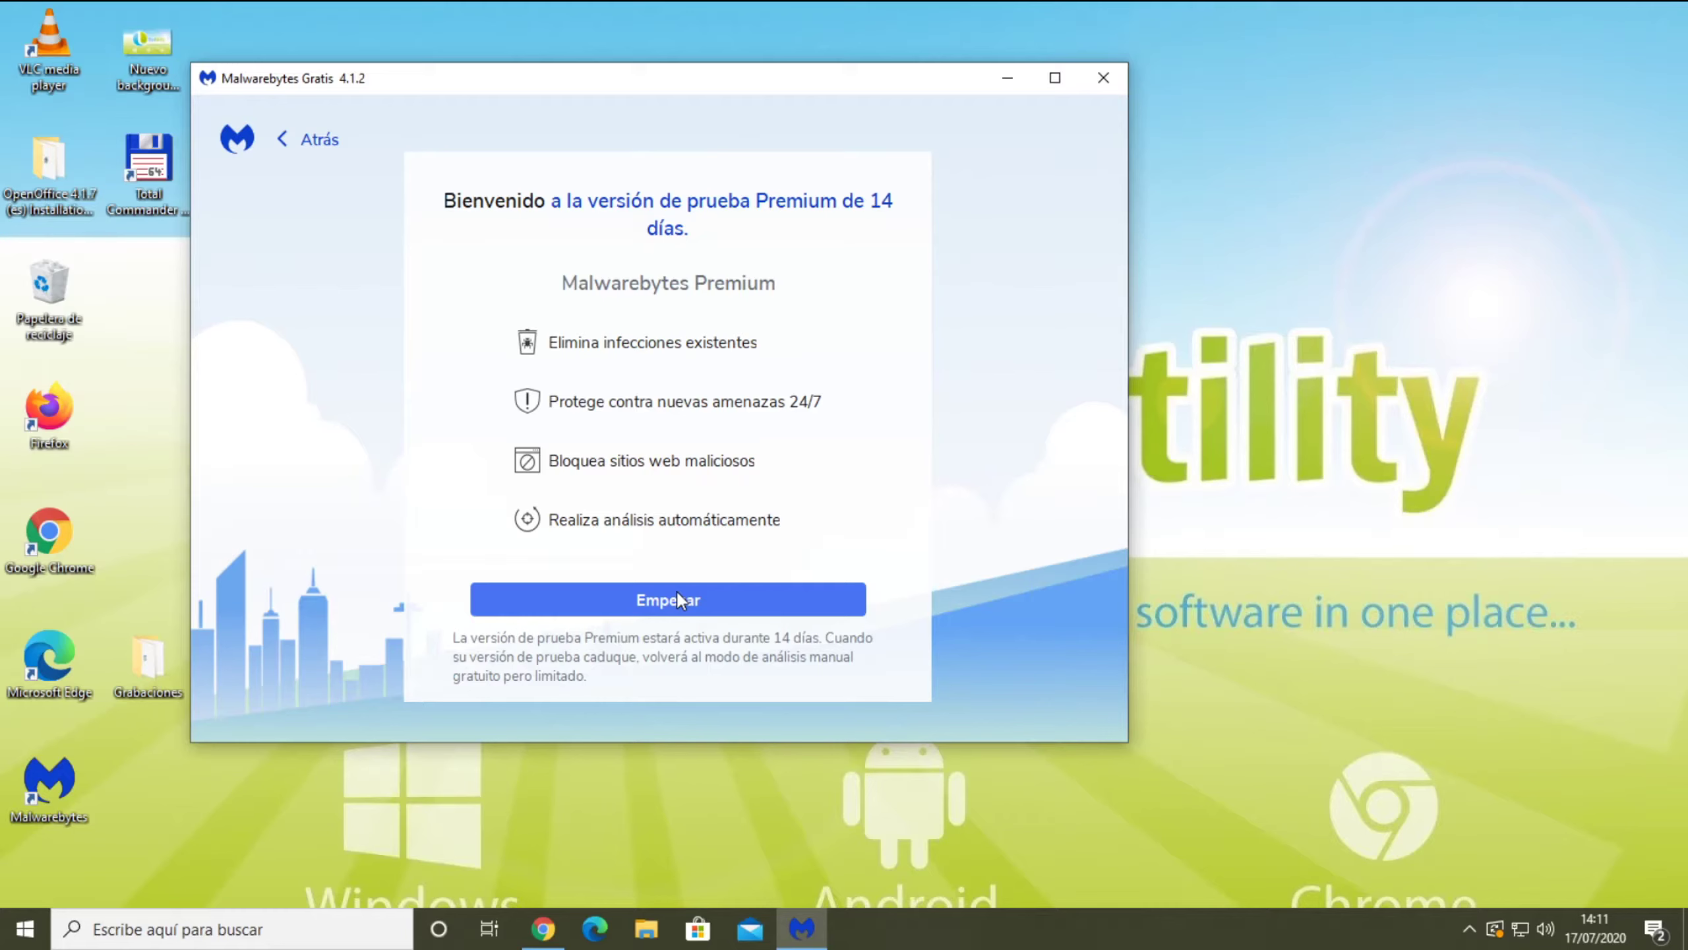
{"action": "left_click", "coordinate": [678, 595]}
{"action": "left_click_drag", "start_coordinate": [665, 88], "coordinate": [651, 90]}
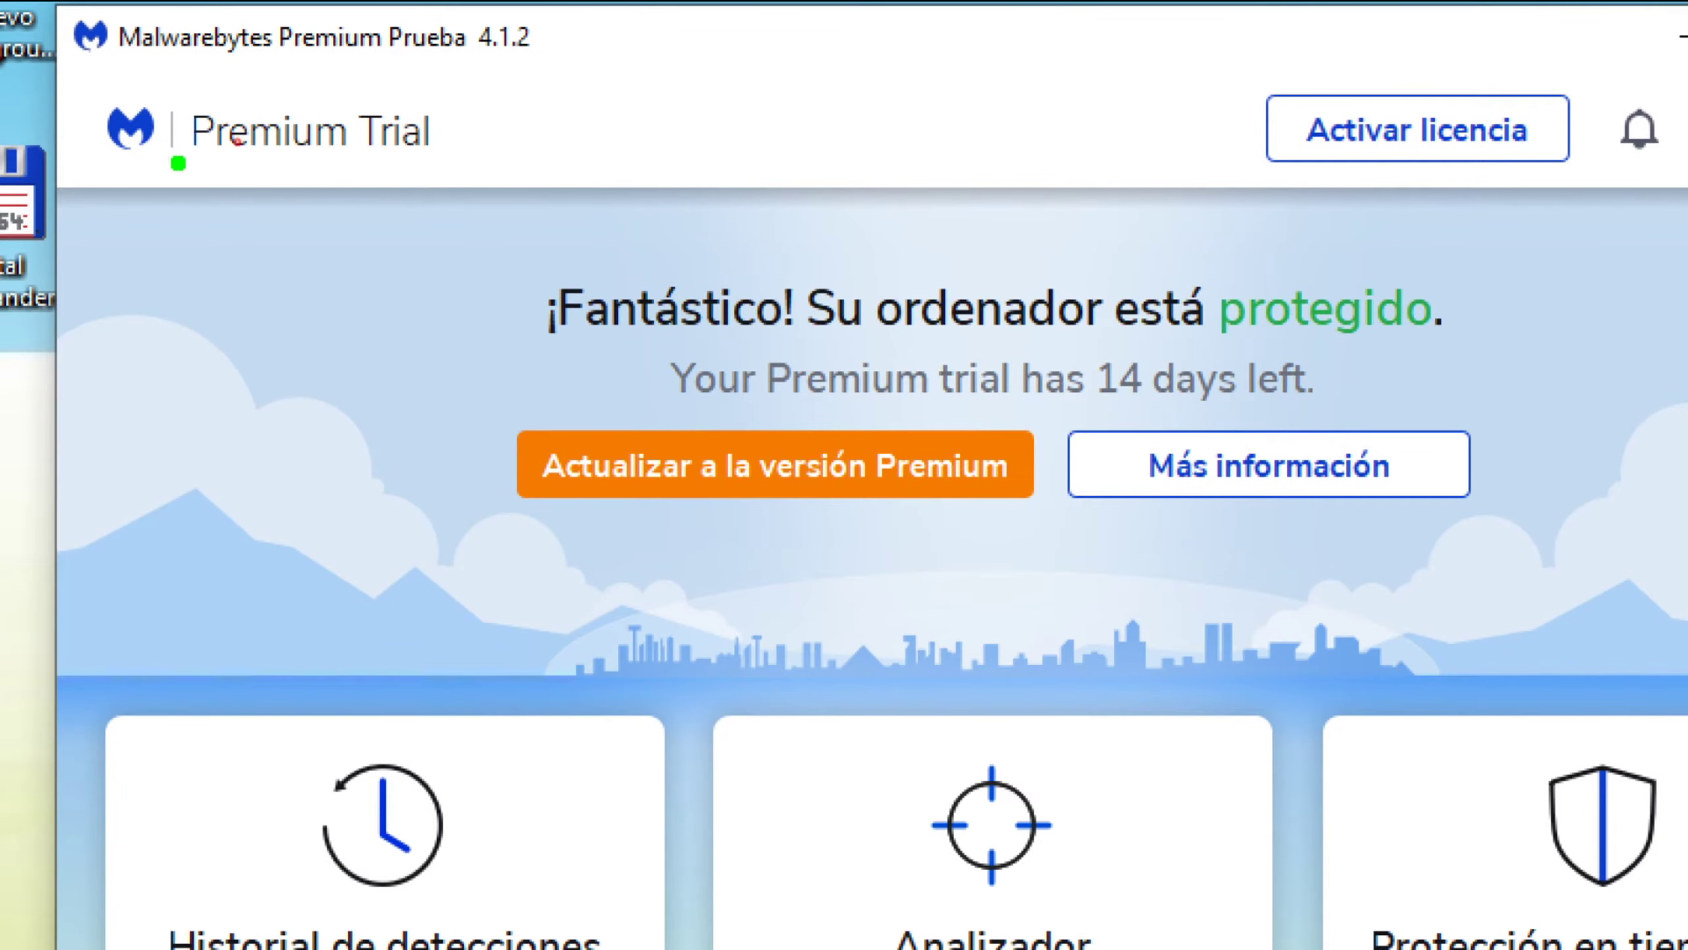
Step: Examine the Premium Trial label, the Premium upgrade option and the Protección en tiempo real card on the dashboard
{"action": "left_click_drag", "start_coordinate": [237, 143], "coordinate": [630, 124]}
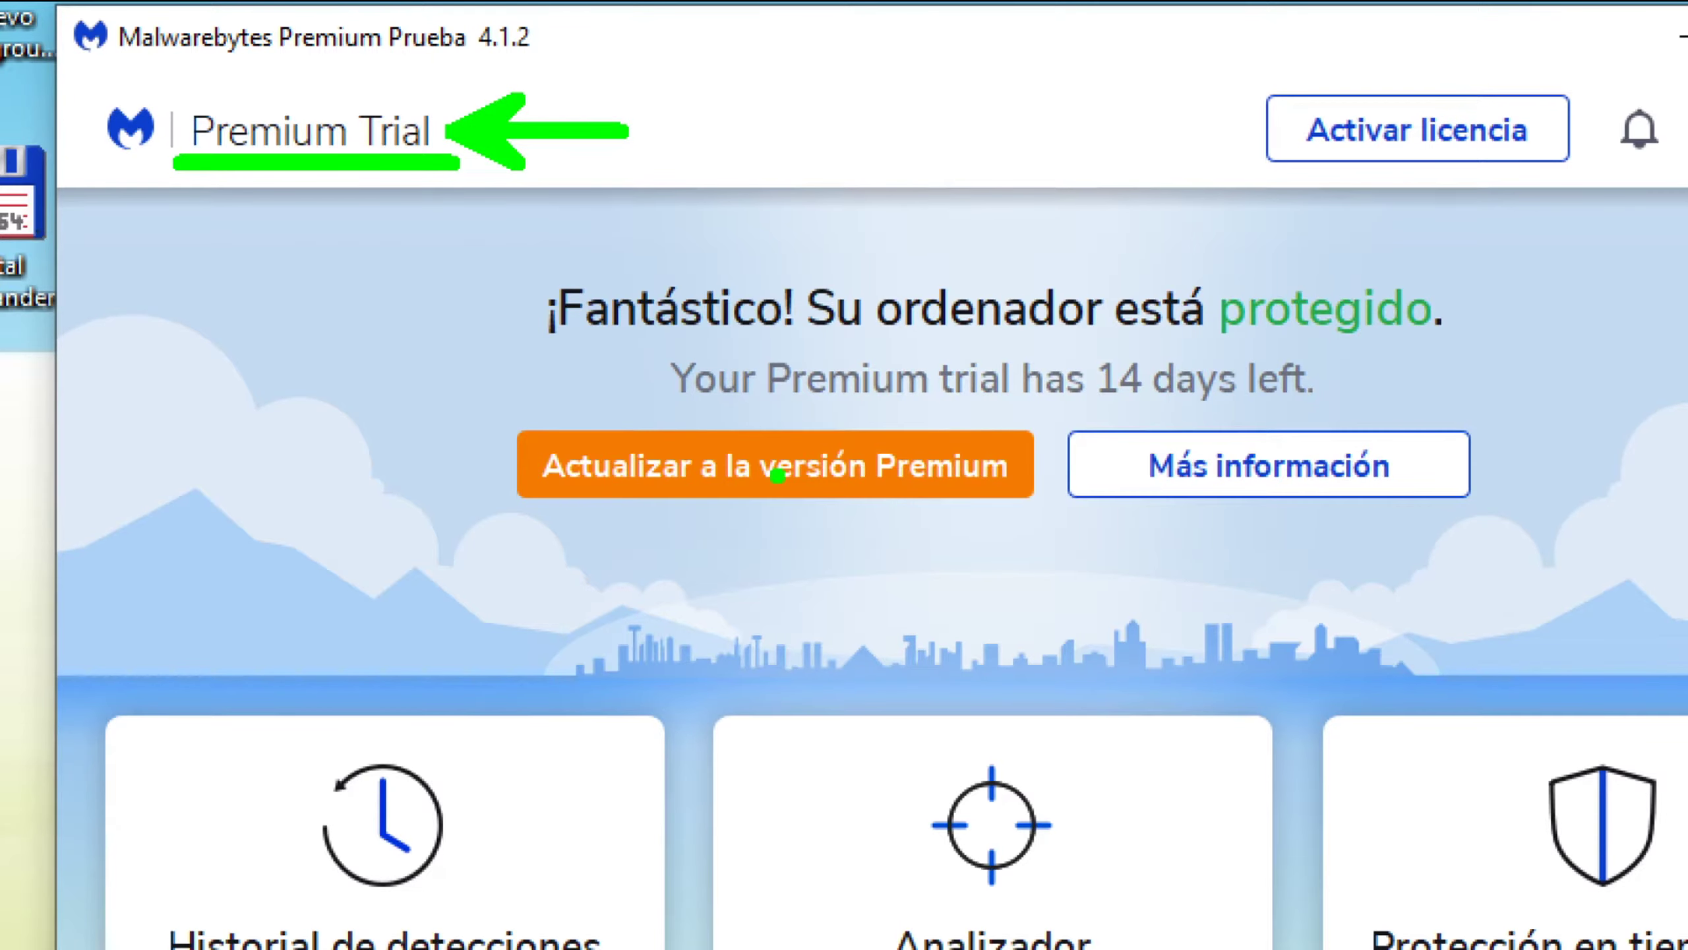
{"action": "key", "text": "Escape"}
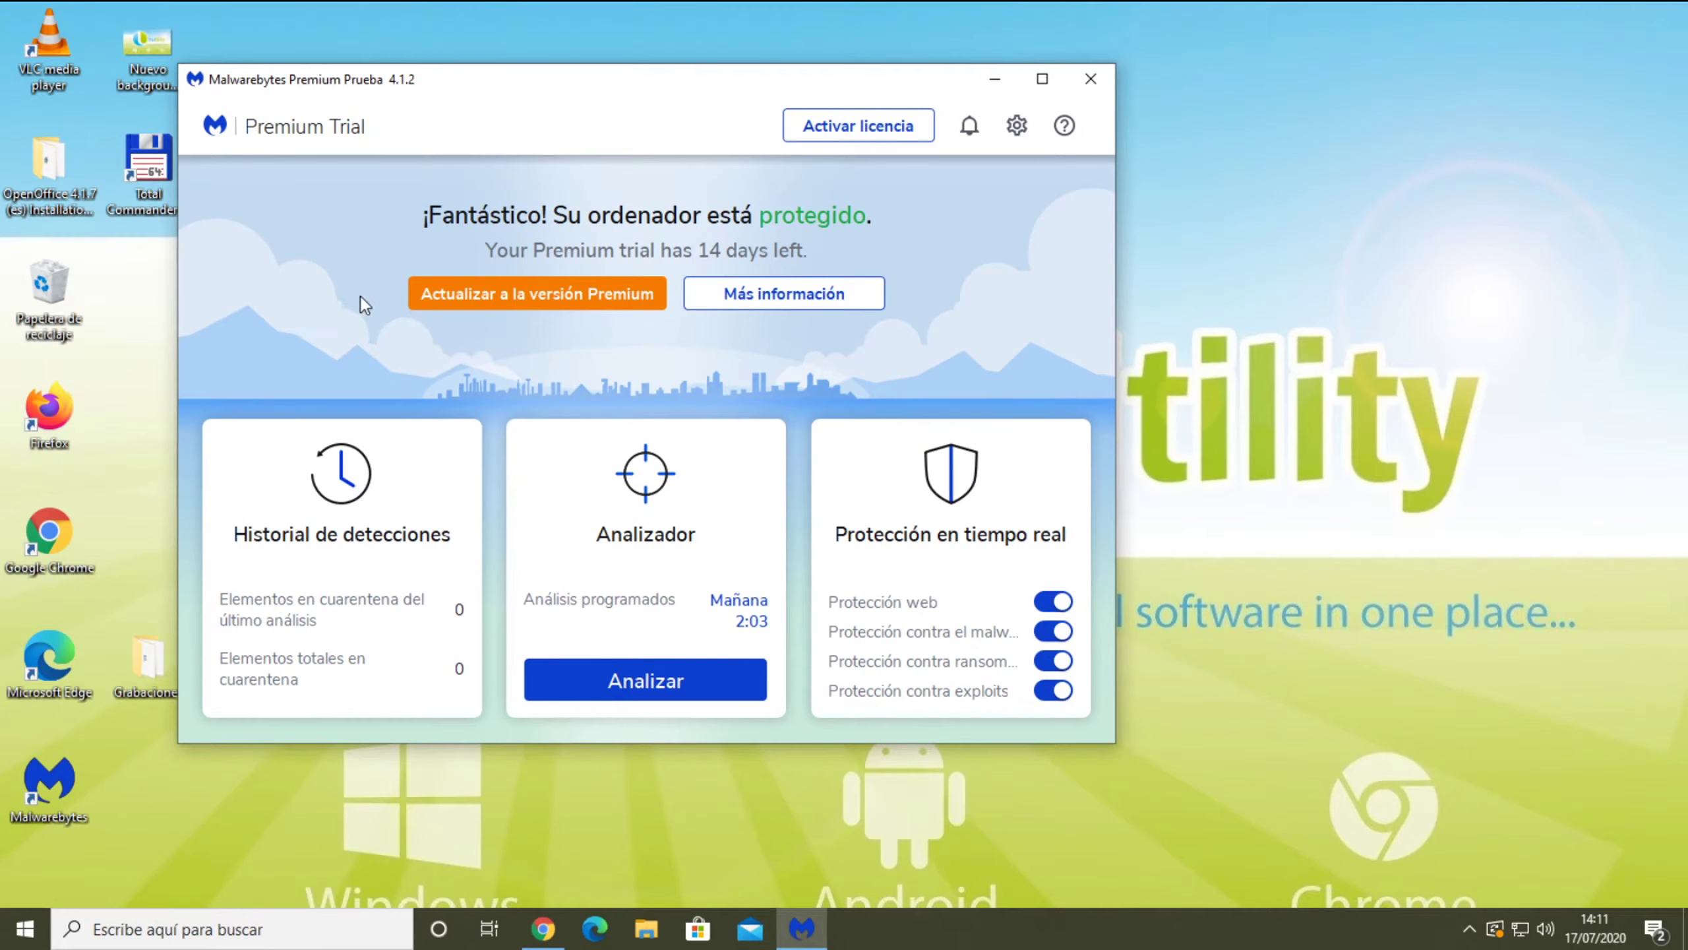
{"action": "left_click_drag", "start_coordinate": [393, 297], "coordinate": [292, 335]}
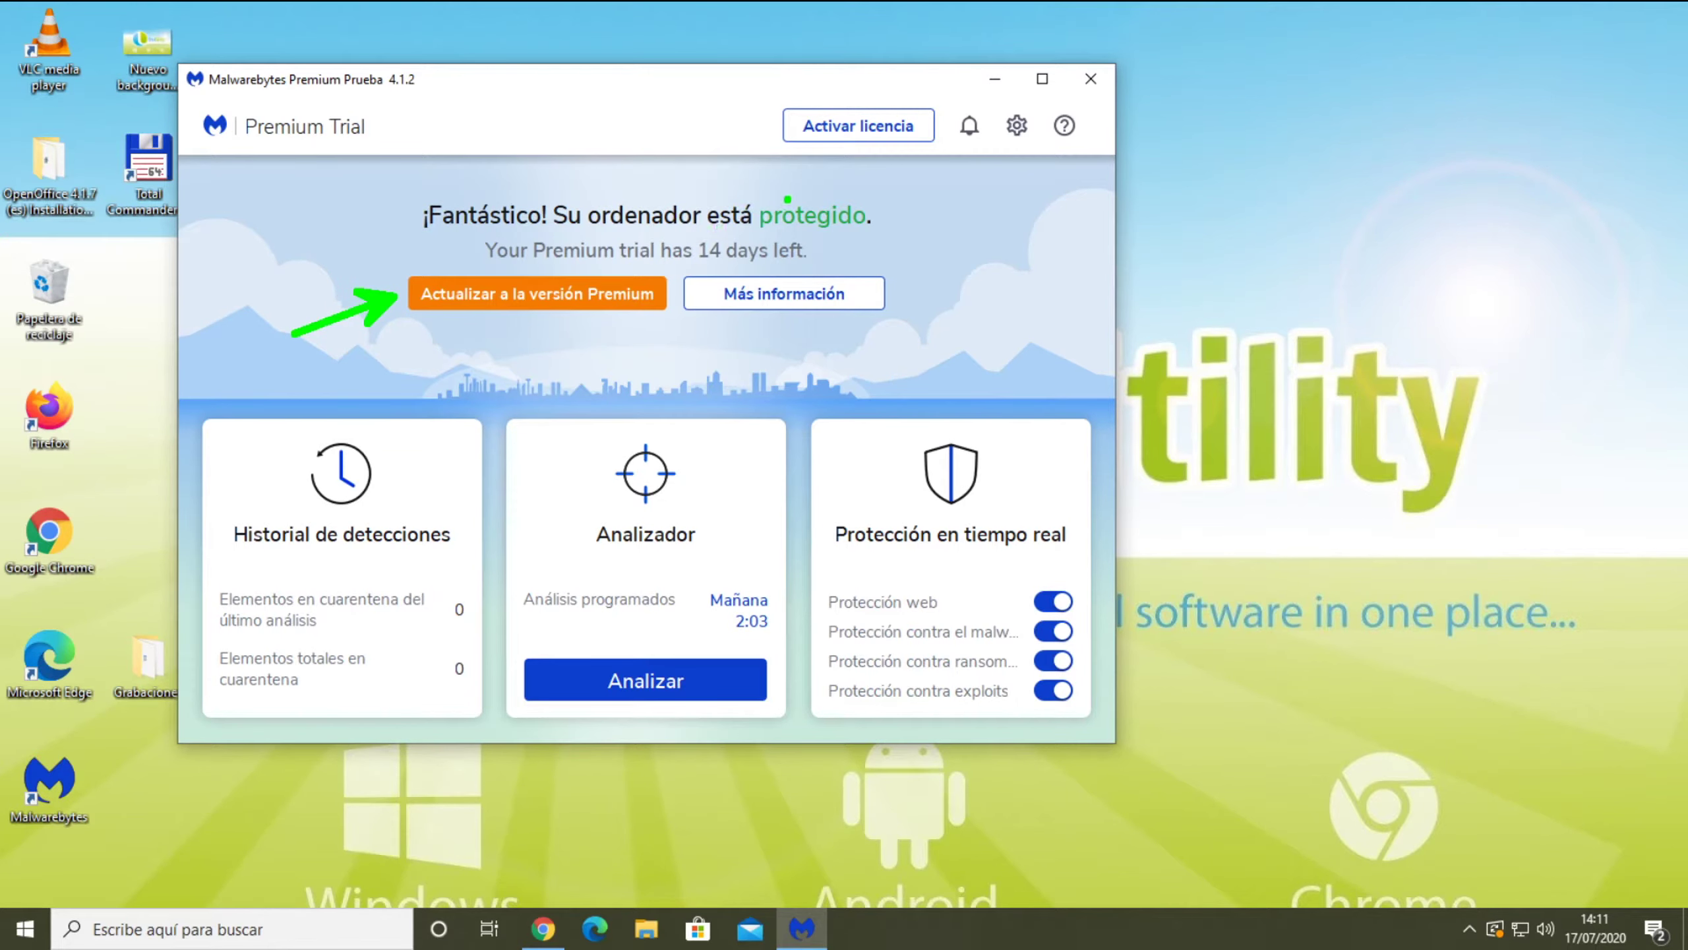
{"action": "left_click_drag", "start_coordinate": [948, 161], "coordinate": [989, 209]}
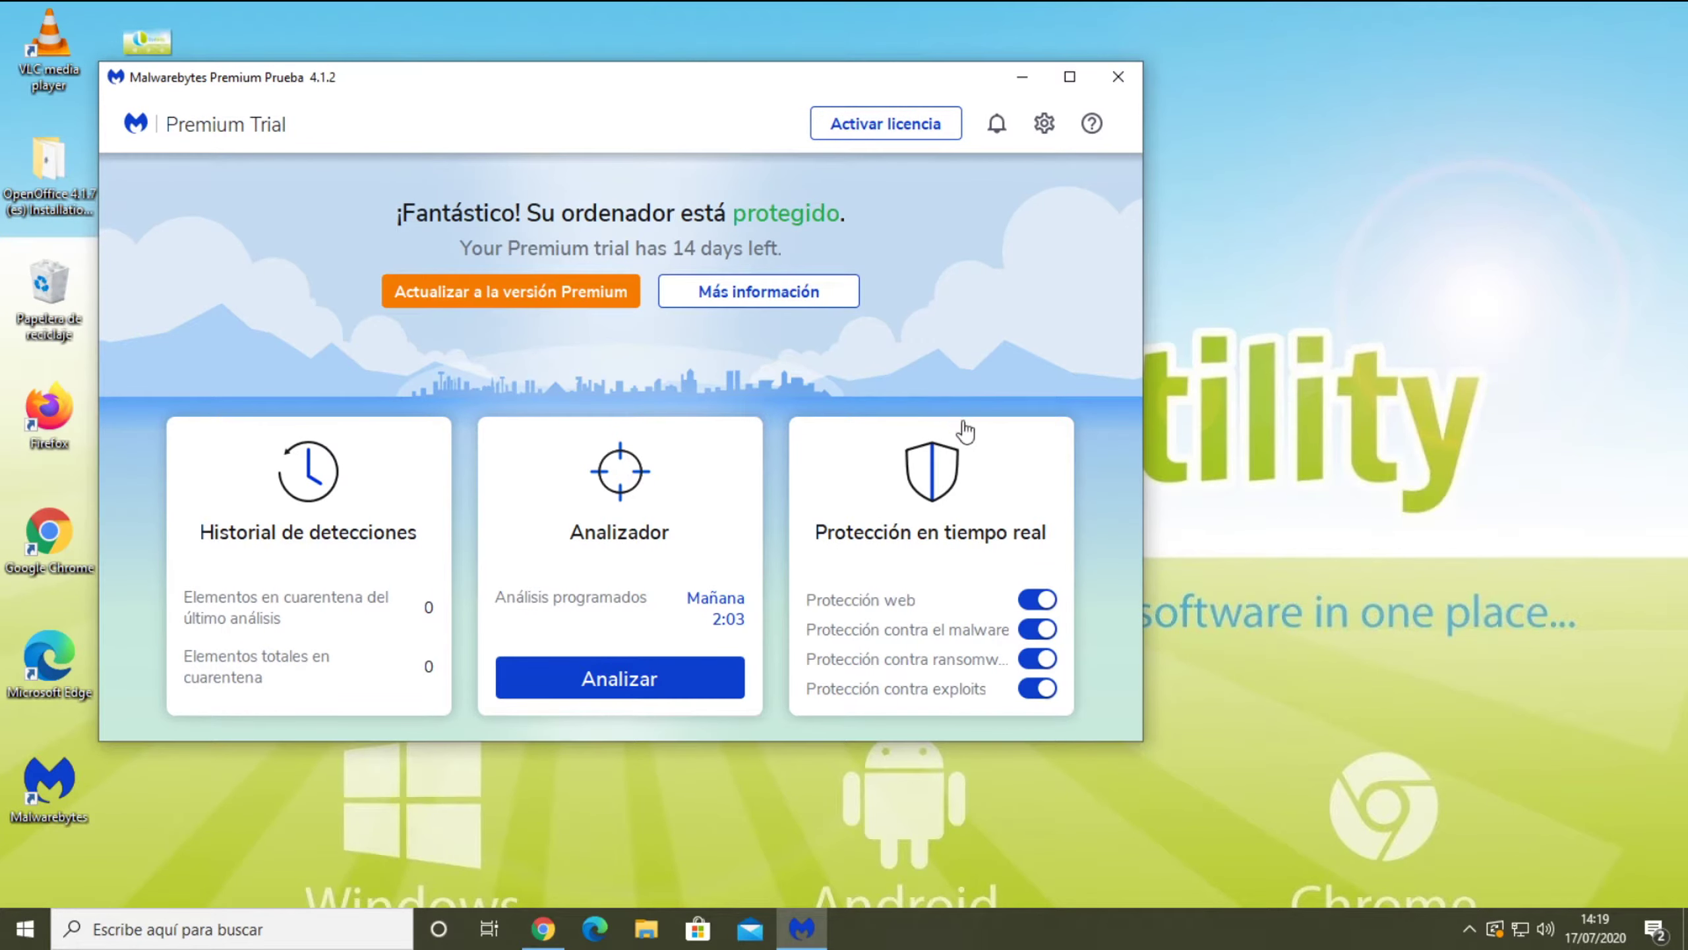
{"action": "mouse_move", "coordinate": [965, 392]}
{"action": "left_mouse_down"}
{"action": "mouse_move", "coordinate": [877, 397]}
{"action": "mouse_move", "coordinate": [777, 632]}
{"action": "mouse_move", "coordinate": [977, 762]}
{"action": "mouse_move", "coordinate": [1067, 482]}
{"action": "mouse_move", "coordinate": [961, 394]}
{"action": "left_mouse_up"}
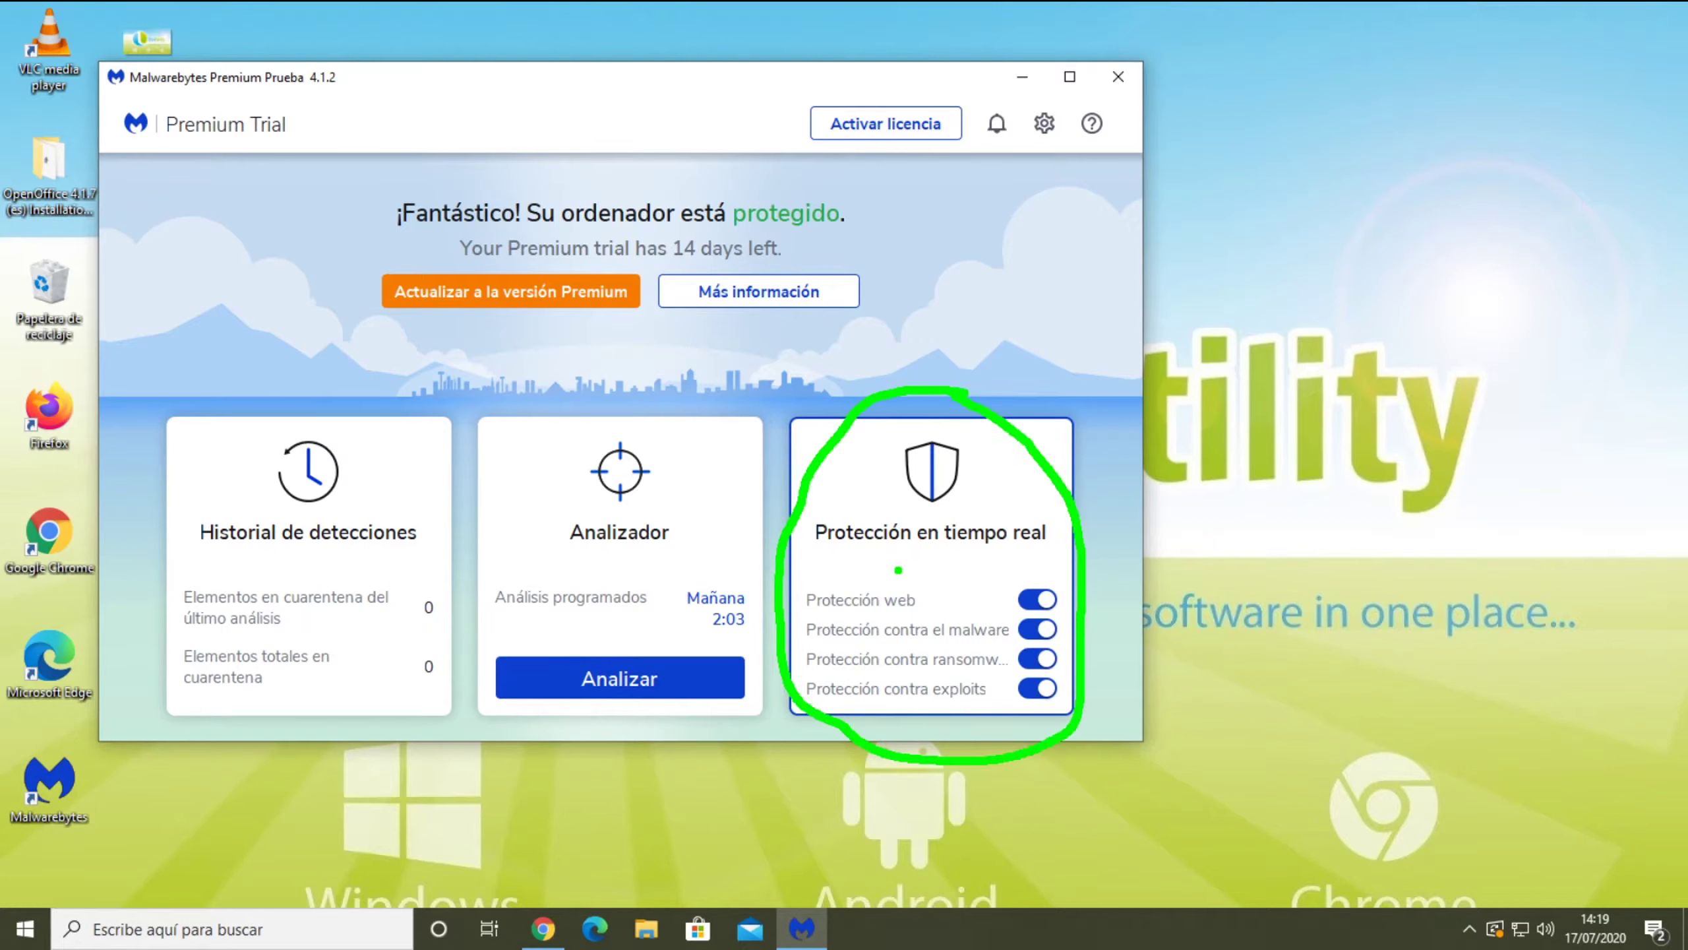
{"action": "key", "text": "Escape"}
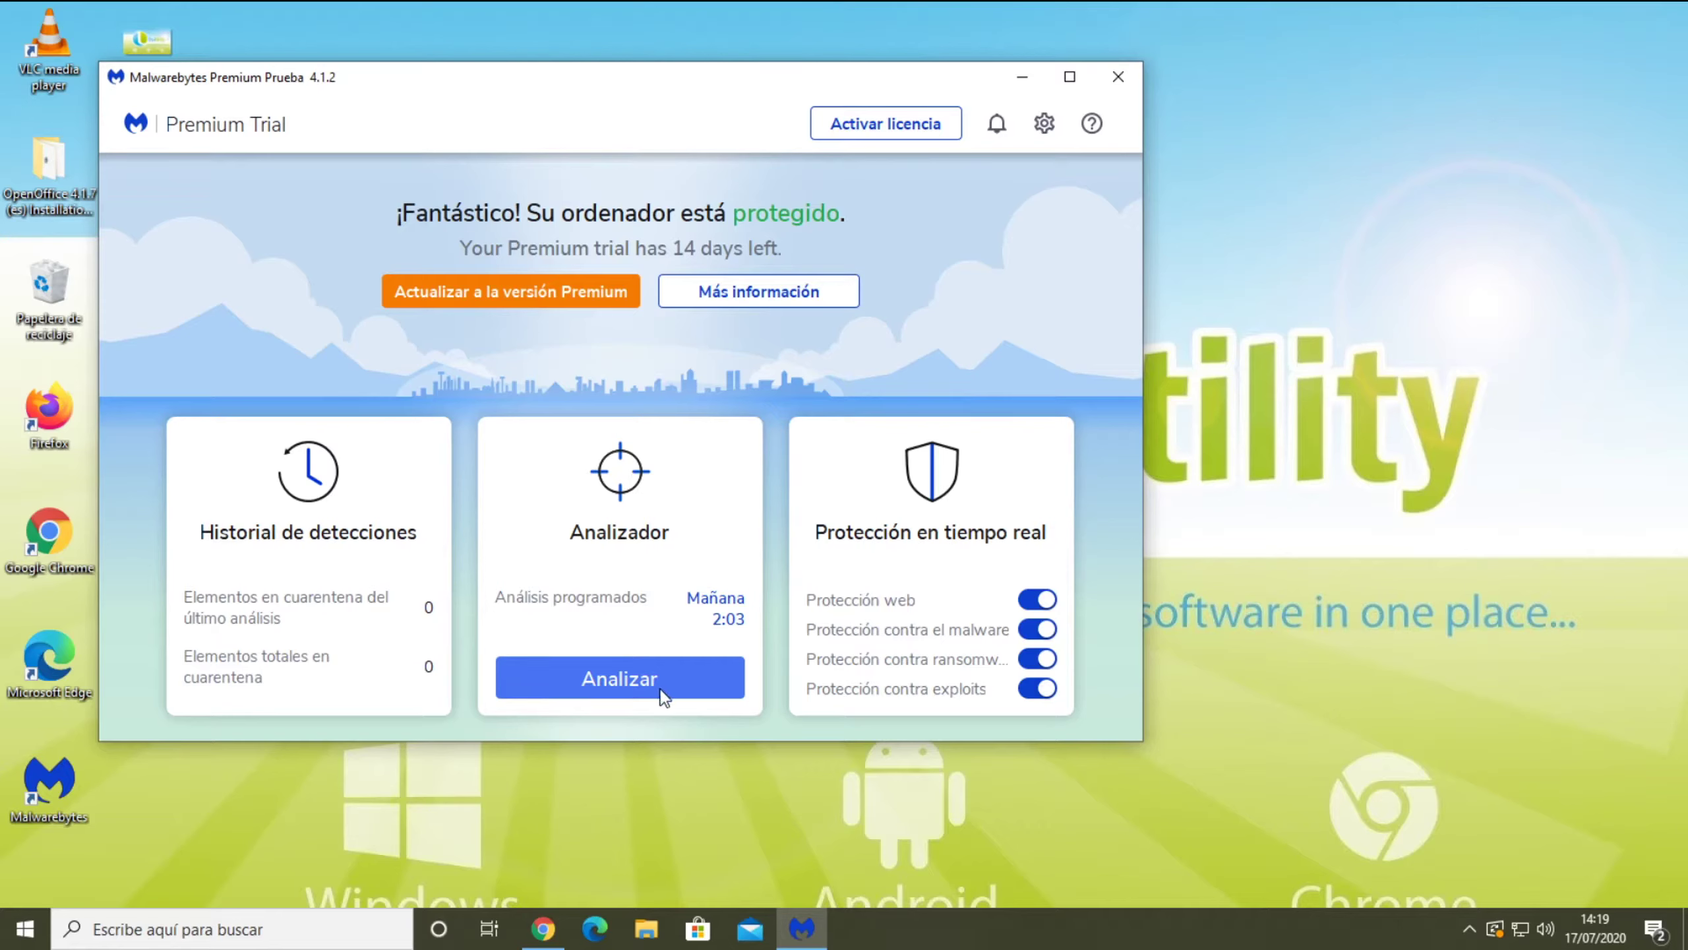
Step: Start a threat scan, inspect the details of the detected item while it runs, and close the details
{"action": "left_click", "coordinate": [698, 673]}
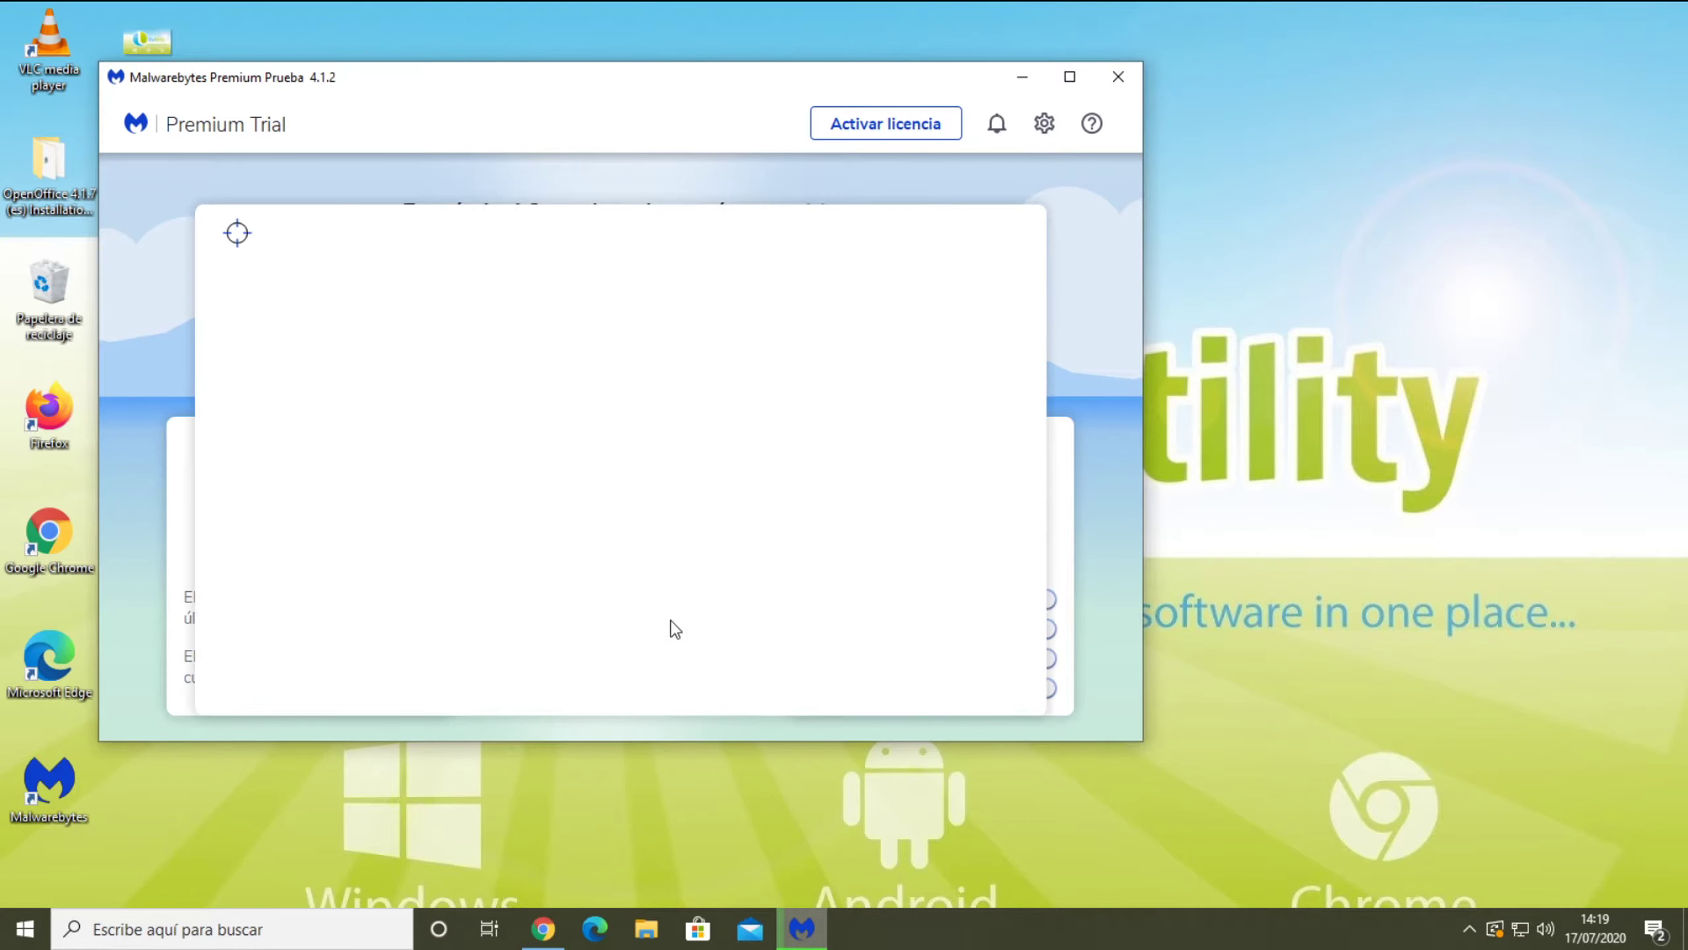
{"action": "left_click", "coordinate": [589, 203]}
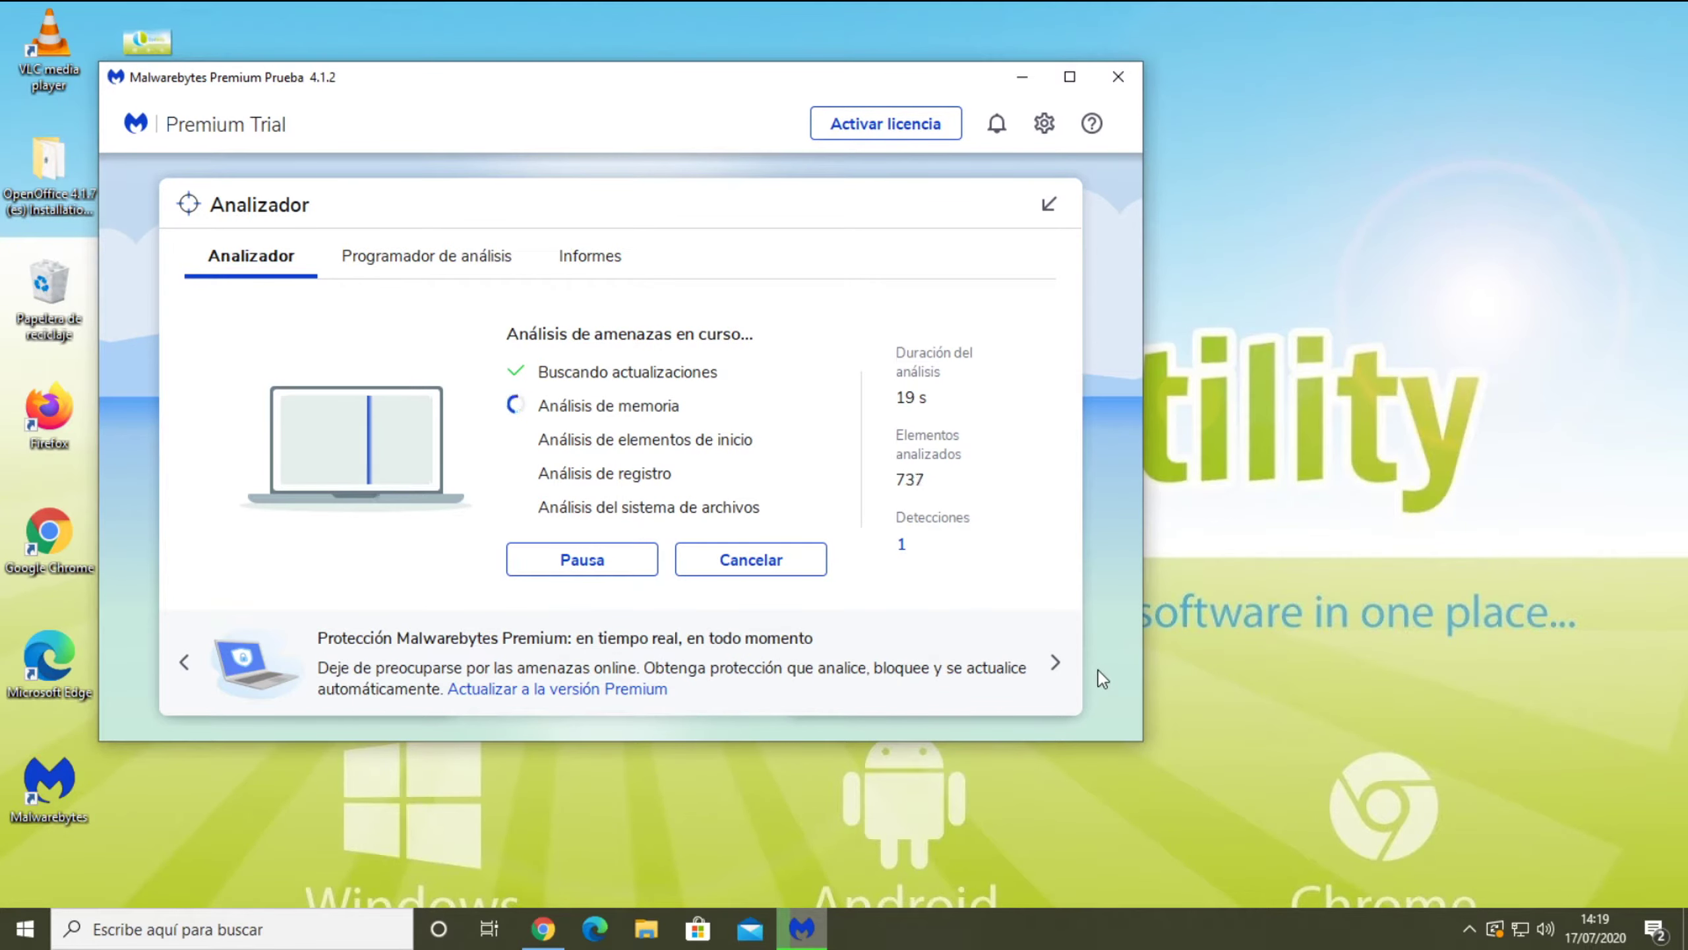
{"action": "left_click", "coordinate": [902, 559]}
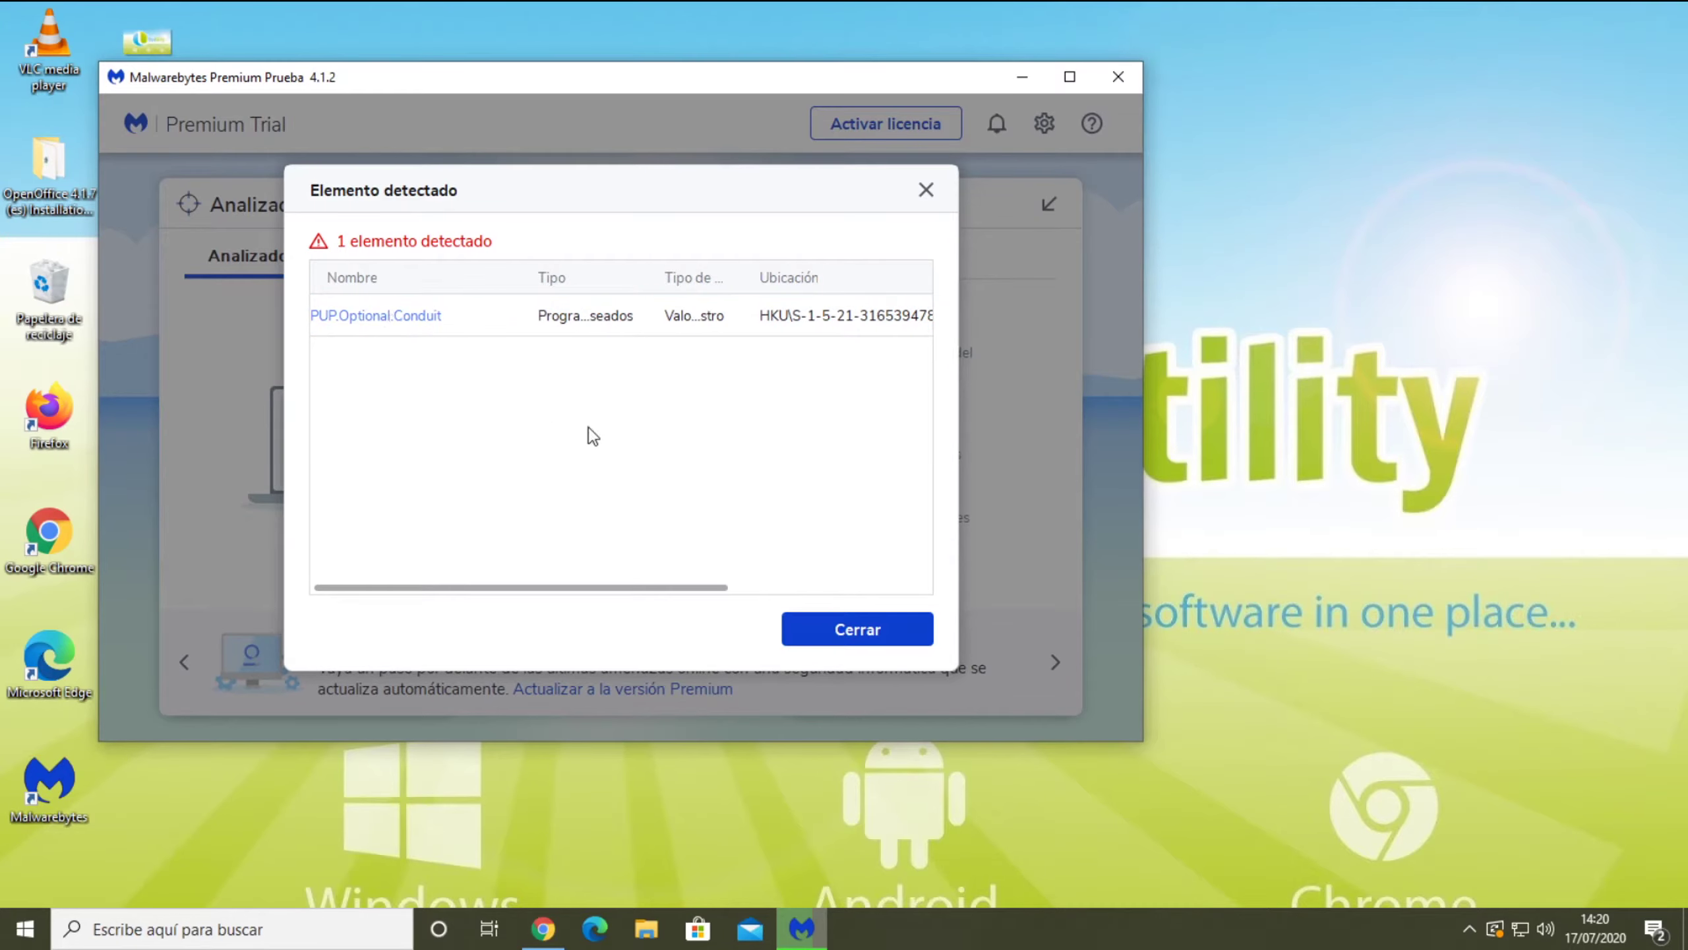
{"action": "left_click", "coordinate": [872, 640]}
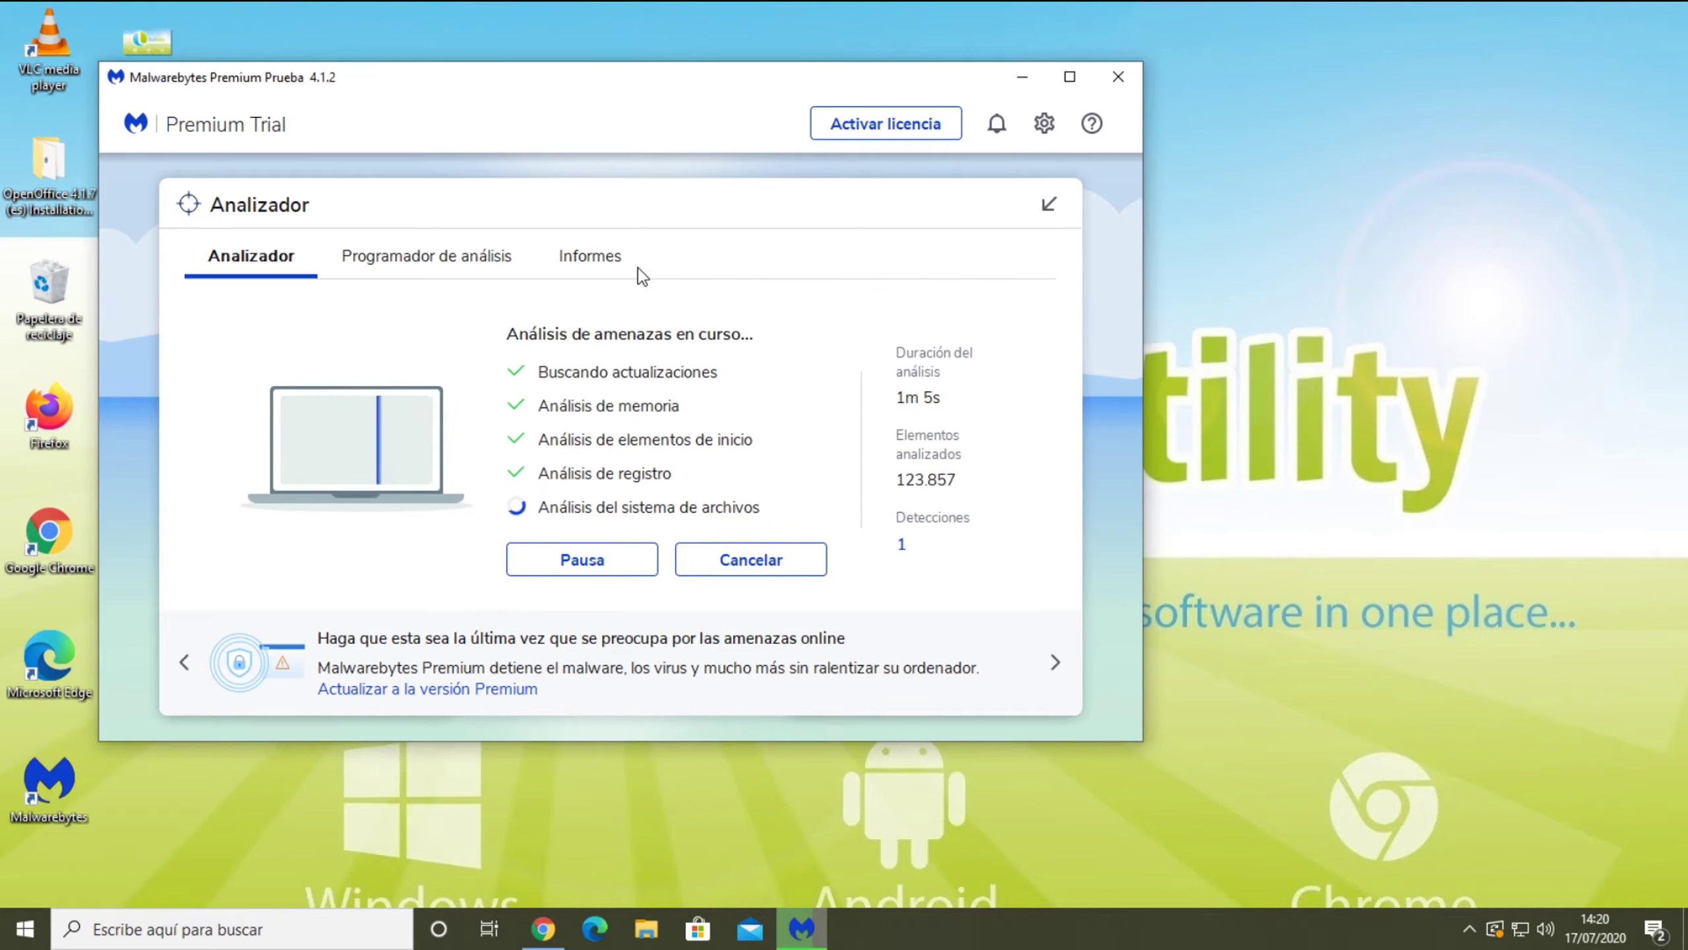
Step: Check the scan scheduler and the Informes section, and return to the running scan
{"action": "left_click", "coordinate": [451, 266]}
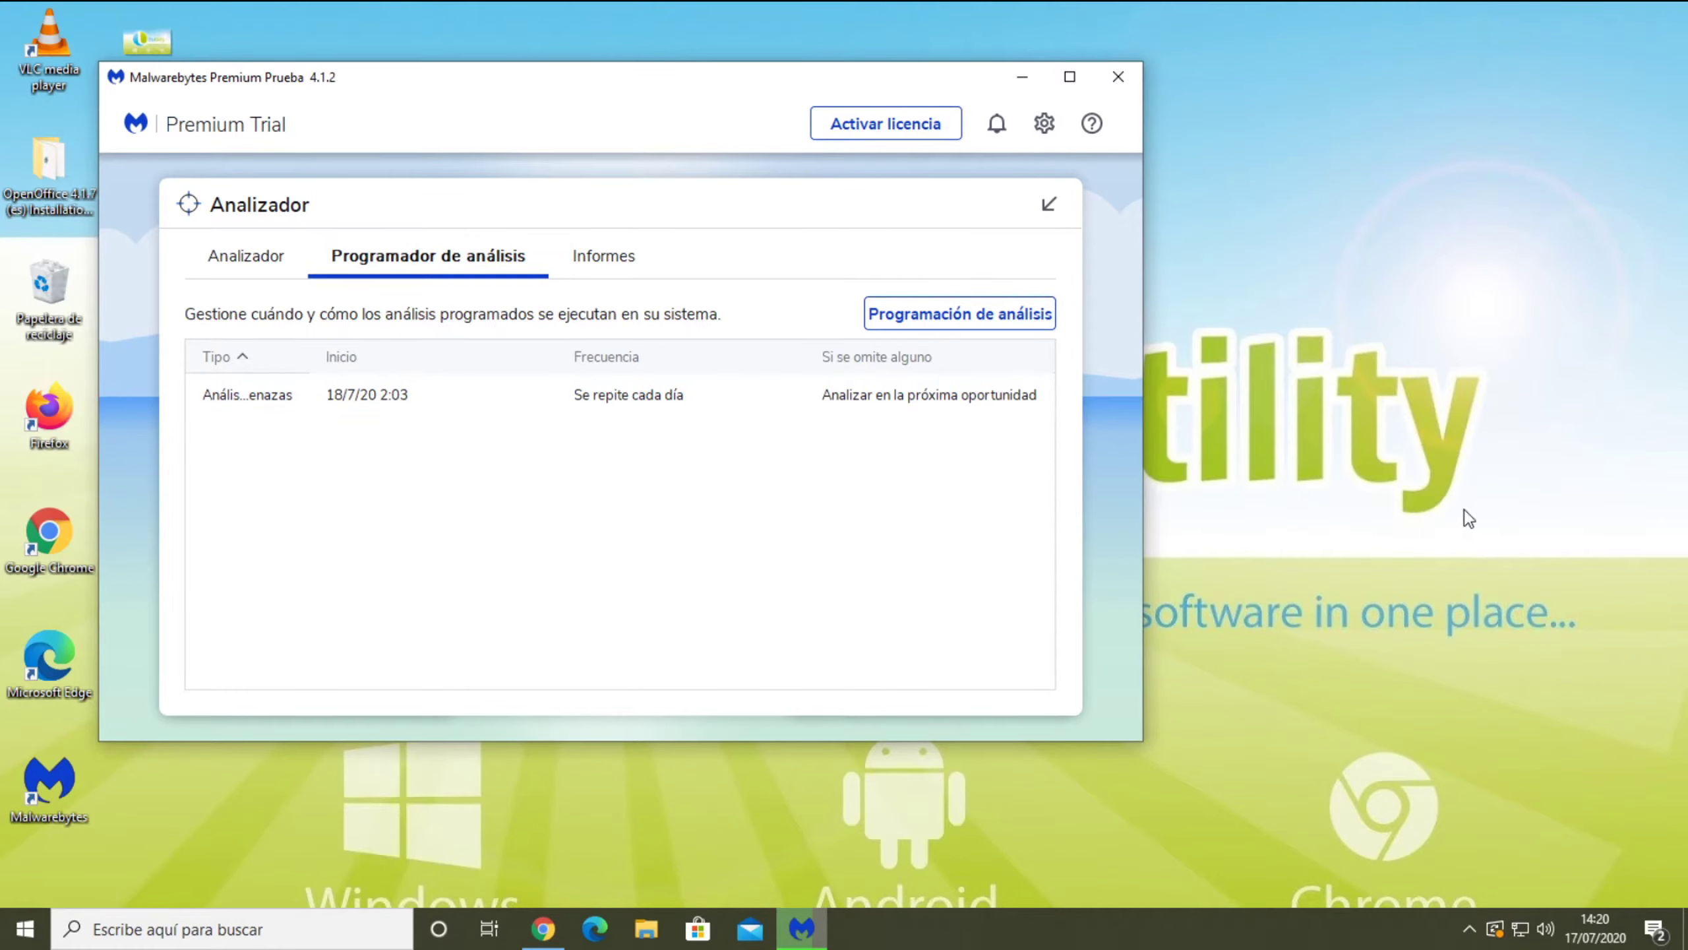
{"action": "left_click", "coordinate": [607, 259]}
{"action": "left_click", "coordinate": [259, 266]}
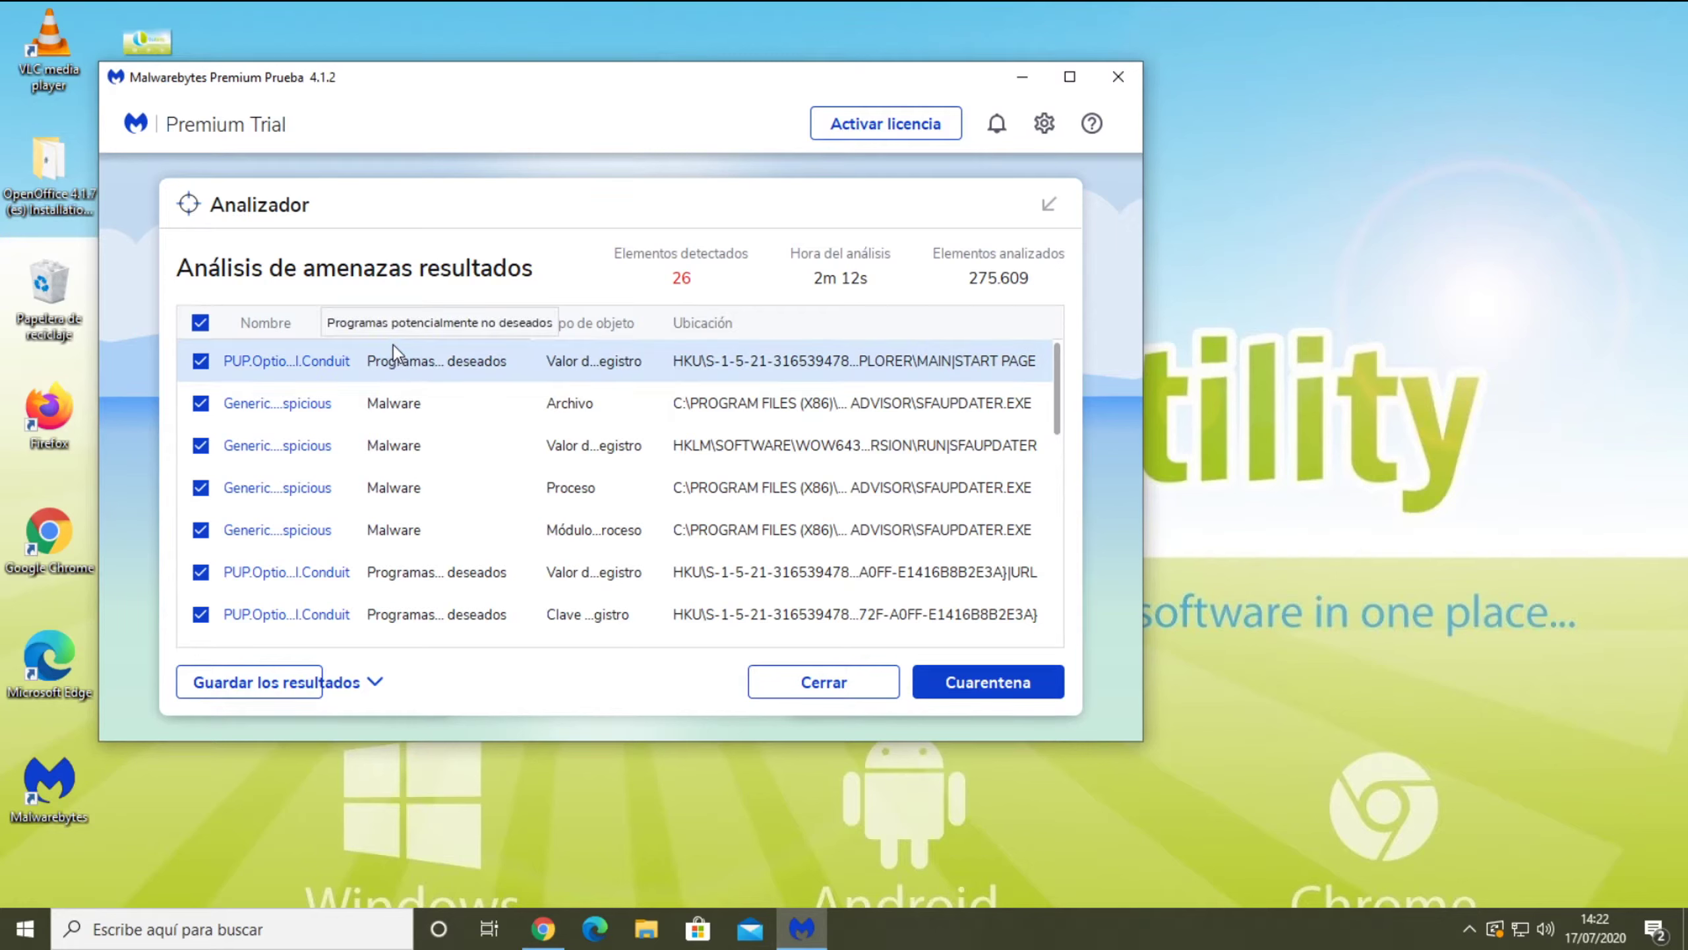
Step: Open the online description of the first PUP.Optional.Conduit result in Chrome, skim it, and return to Malwarebytes
{"action": "left_click", "coordinate": [271, 362]}
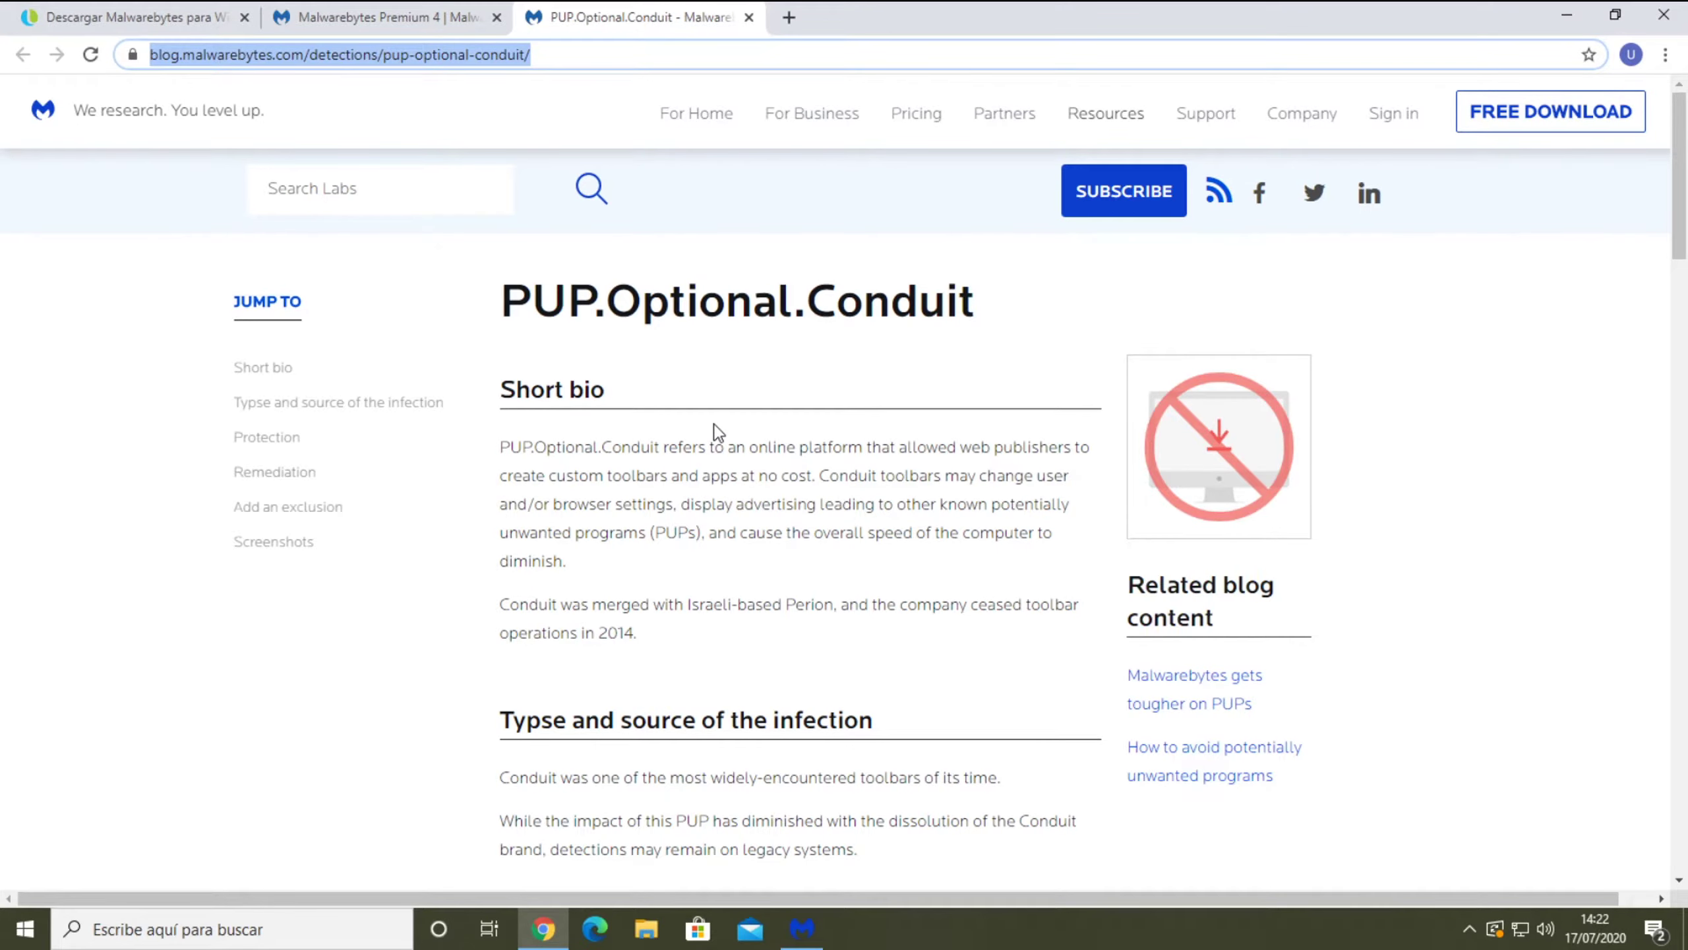
{"action": "scroll", "coordinate": [741, 372], "scroll_direction": "down", "scroll_amount": 15}
{"action": "scroll", "coordinate": [728, 393], "scroll_direction": "up", "scroll_amount": 15}
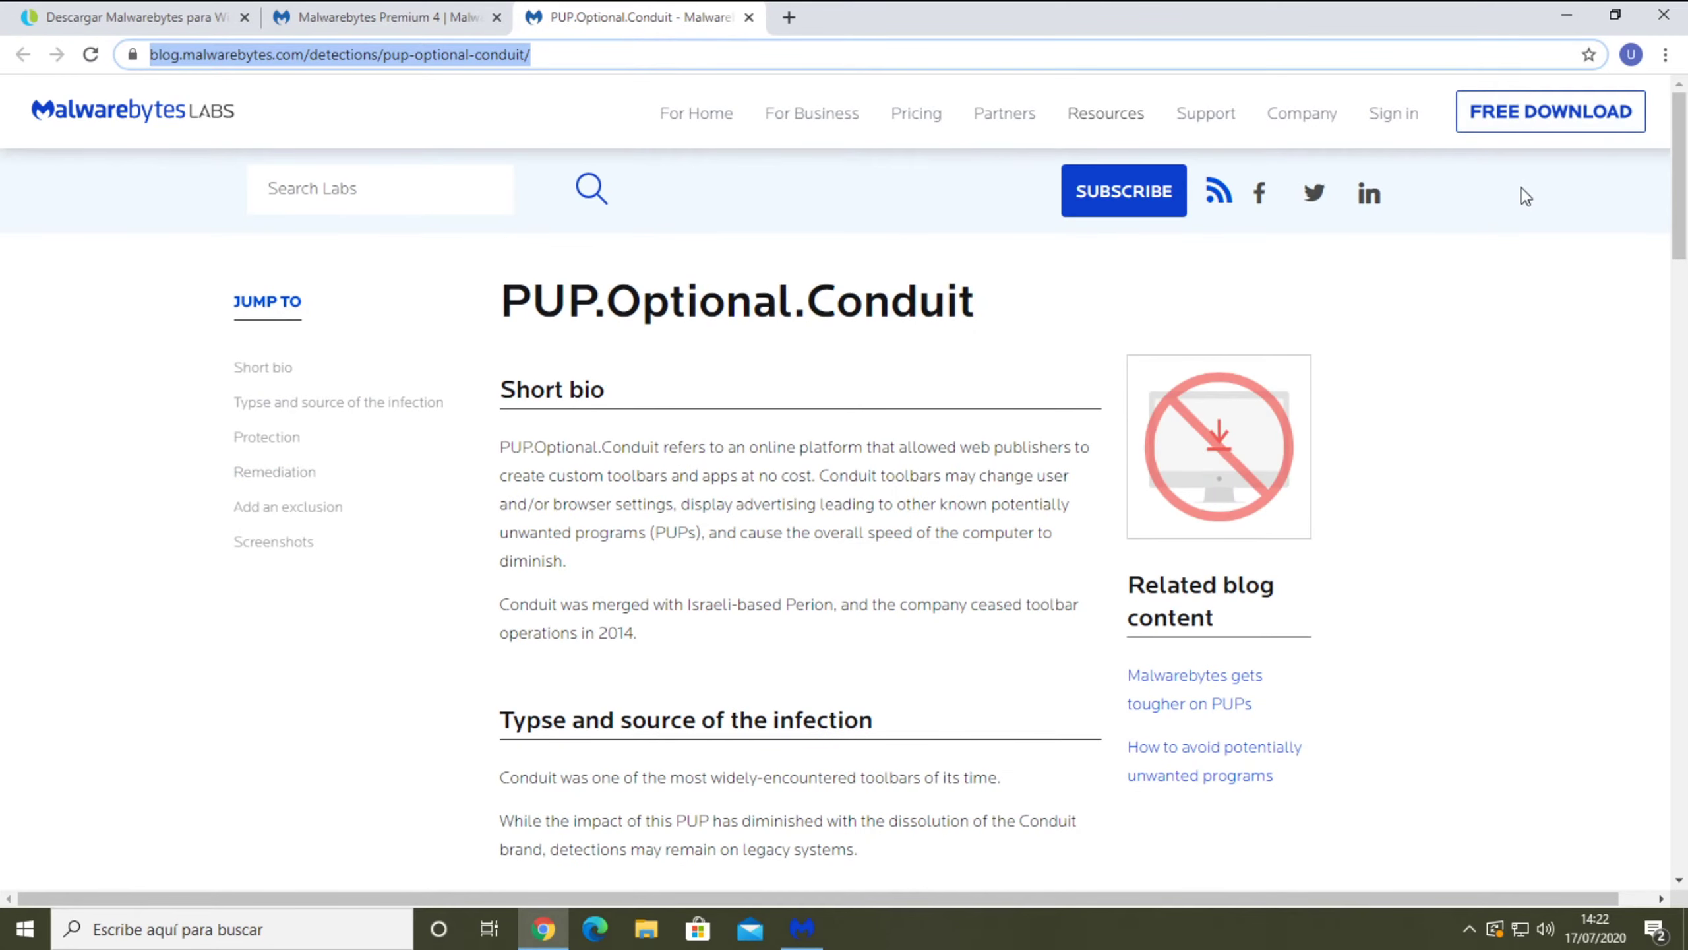
{"action": "left_click", "coordinate": [1567, 15]}
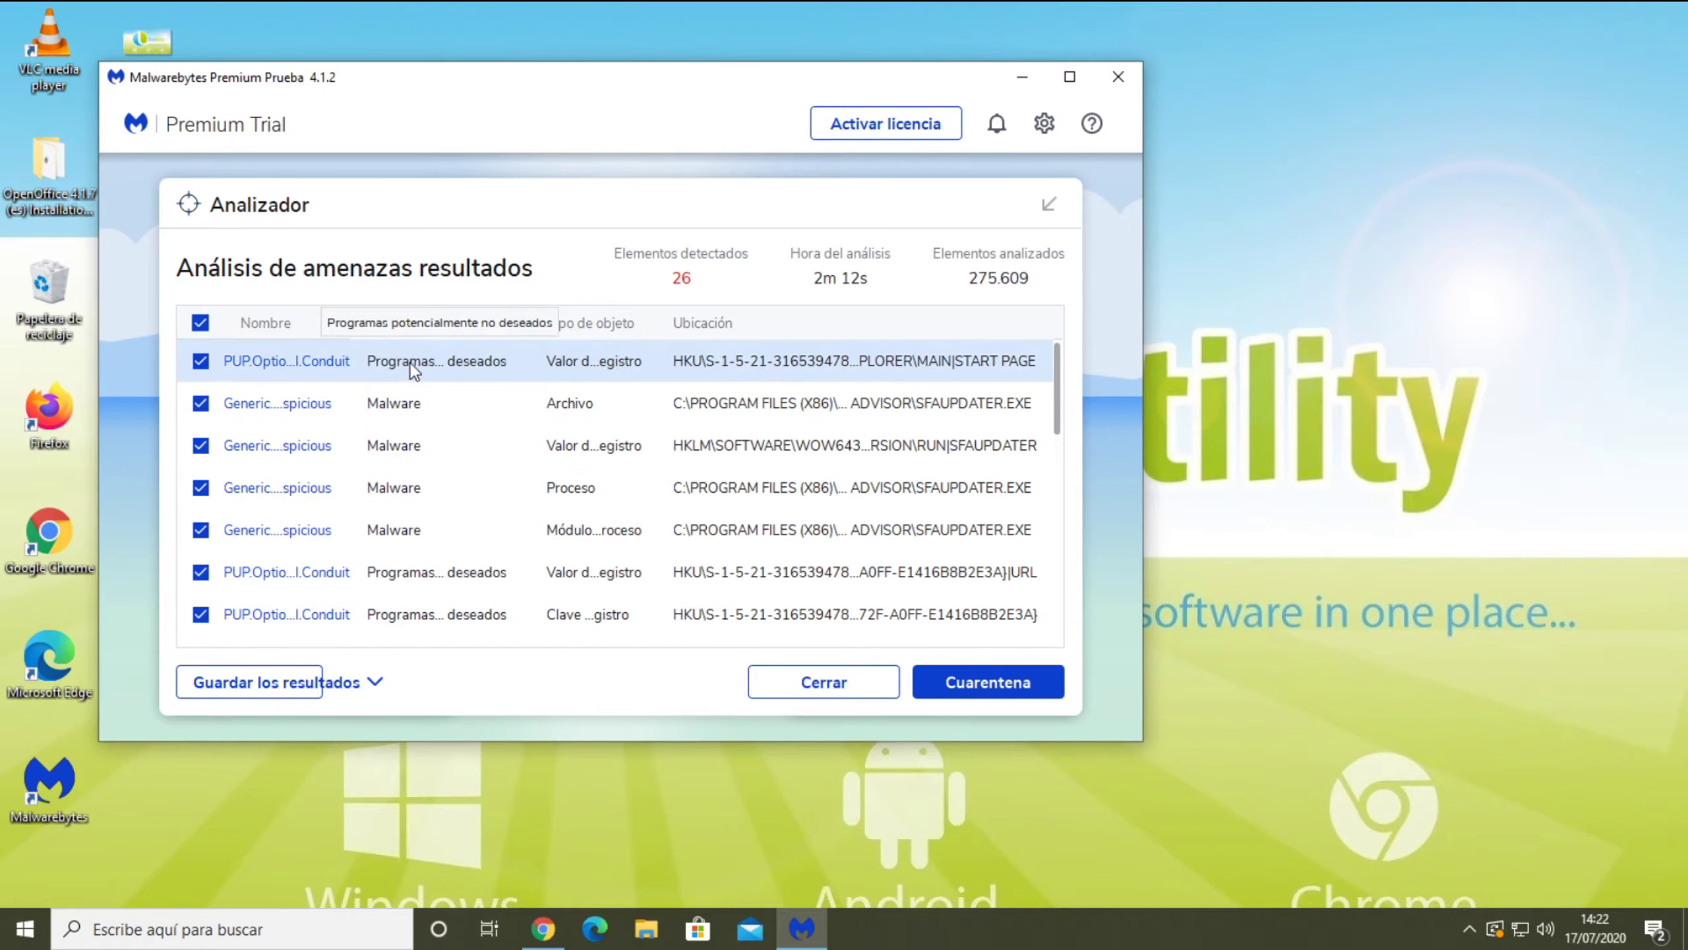
Step: Review the names, types and locations of the threats throughout the scan results list
{"action": "scroll", "coordinate": [438, 565], "scroll_direction": "down", "scroll_amount": 5}
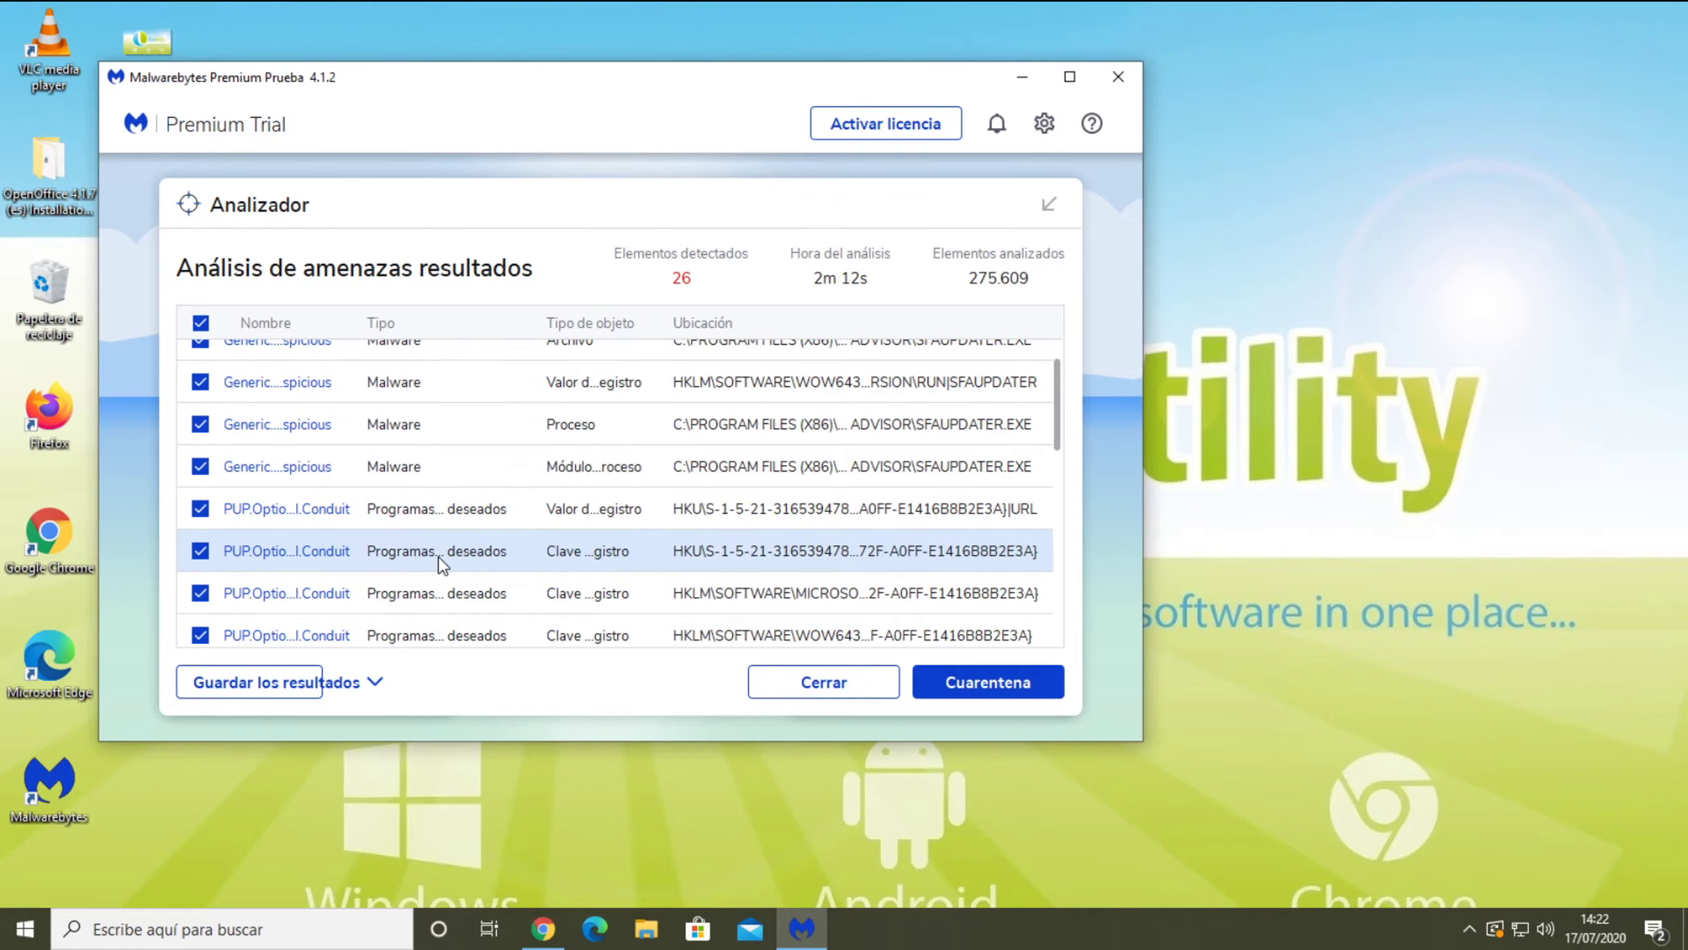
{"action": "scroll", "coordinate": [438, 554], "scroll_direction": "up", "scroll_amount": 4}
{"action": "scroll", "coordinate": [443, 572], "scroll_direction": "up", "scroll_amount": 2}
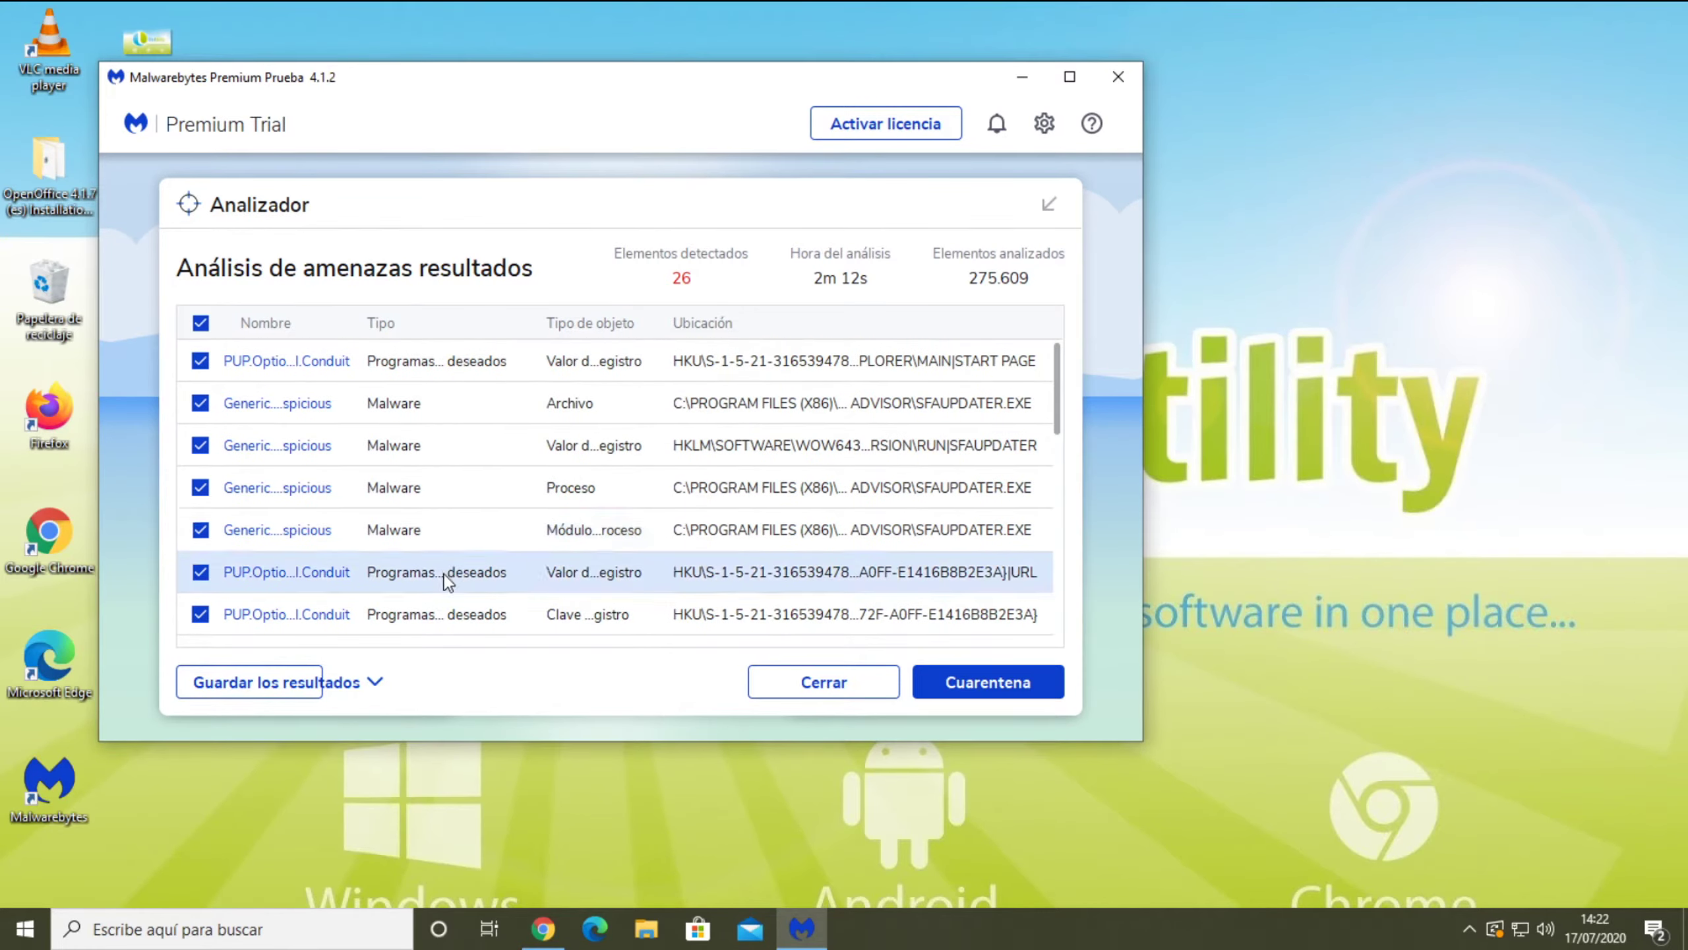
{"action": "scroll", "coordinate": [445, 575], "scroll_direction": "down", "scroll_amount": 6}
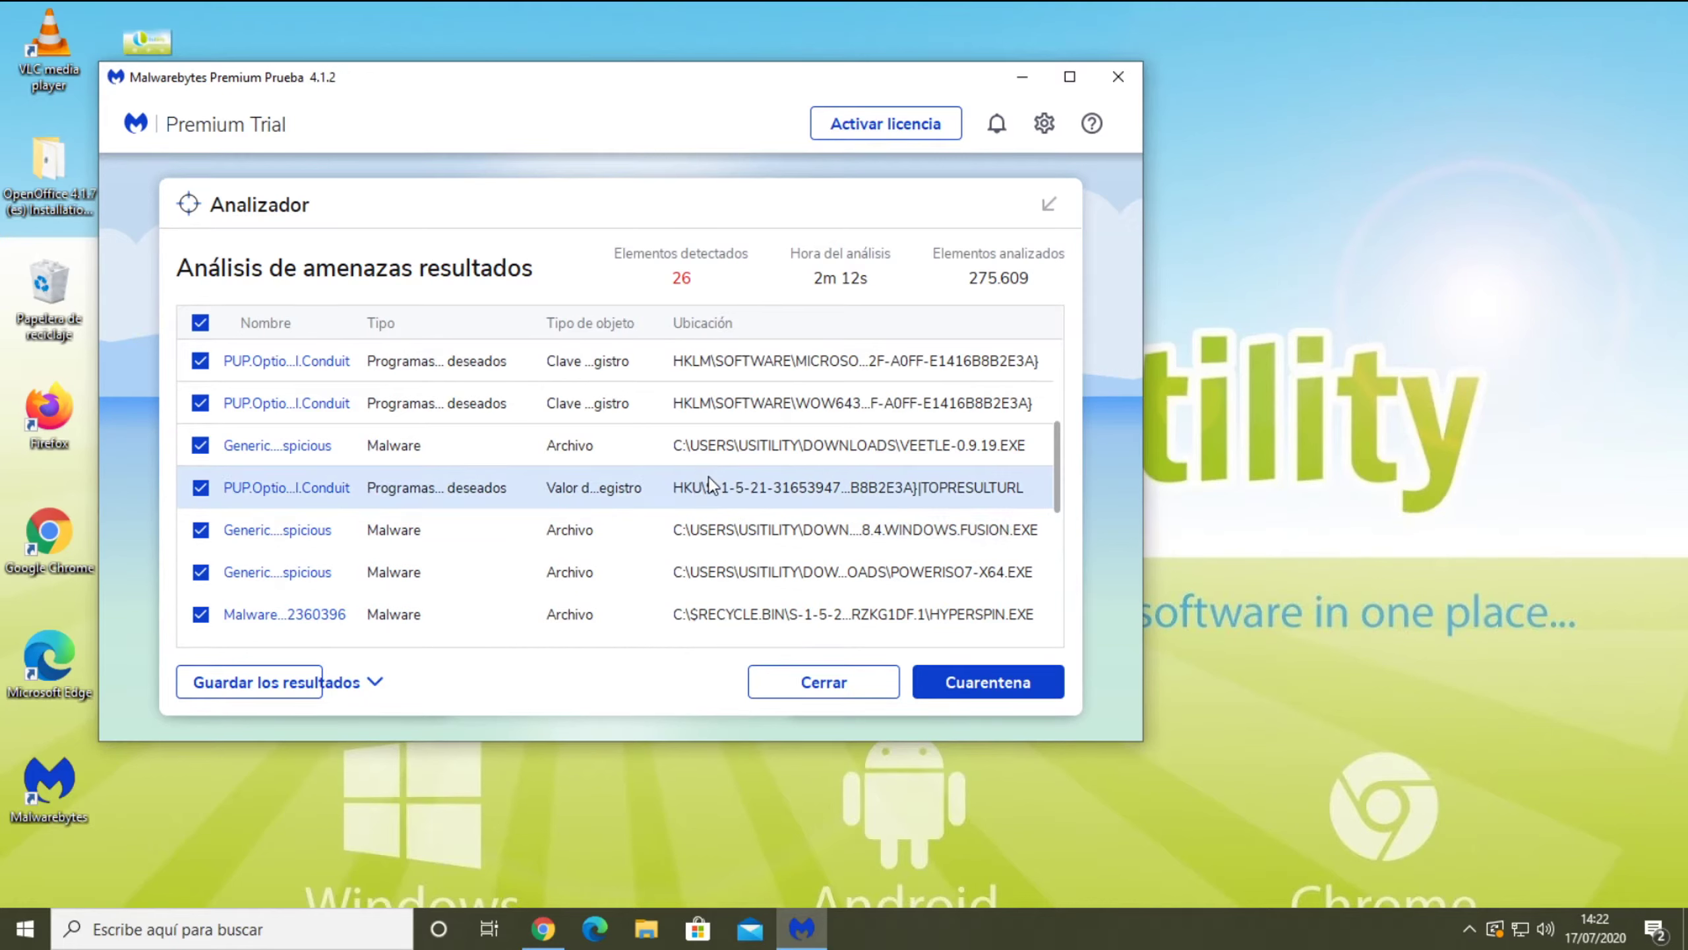
{"action": "scroll", "coordinate": [710, 475], "scroll_direction": "up", "scroll_amount": 7}
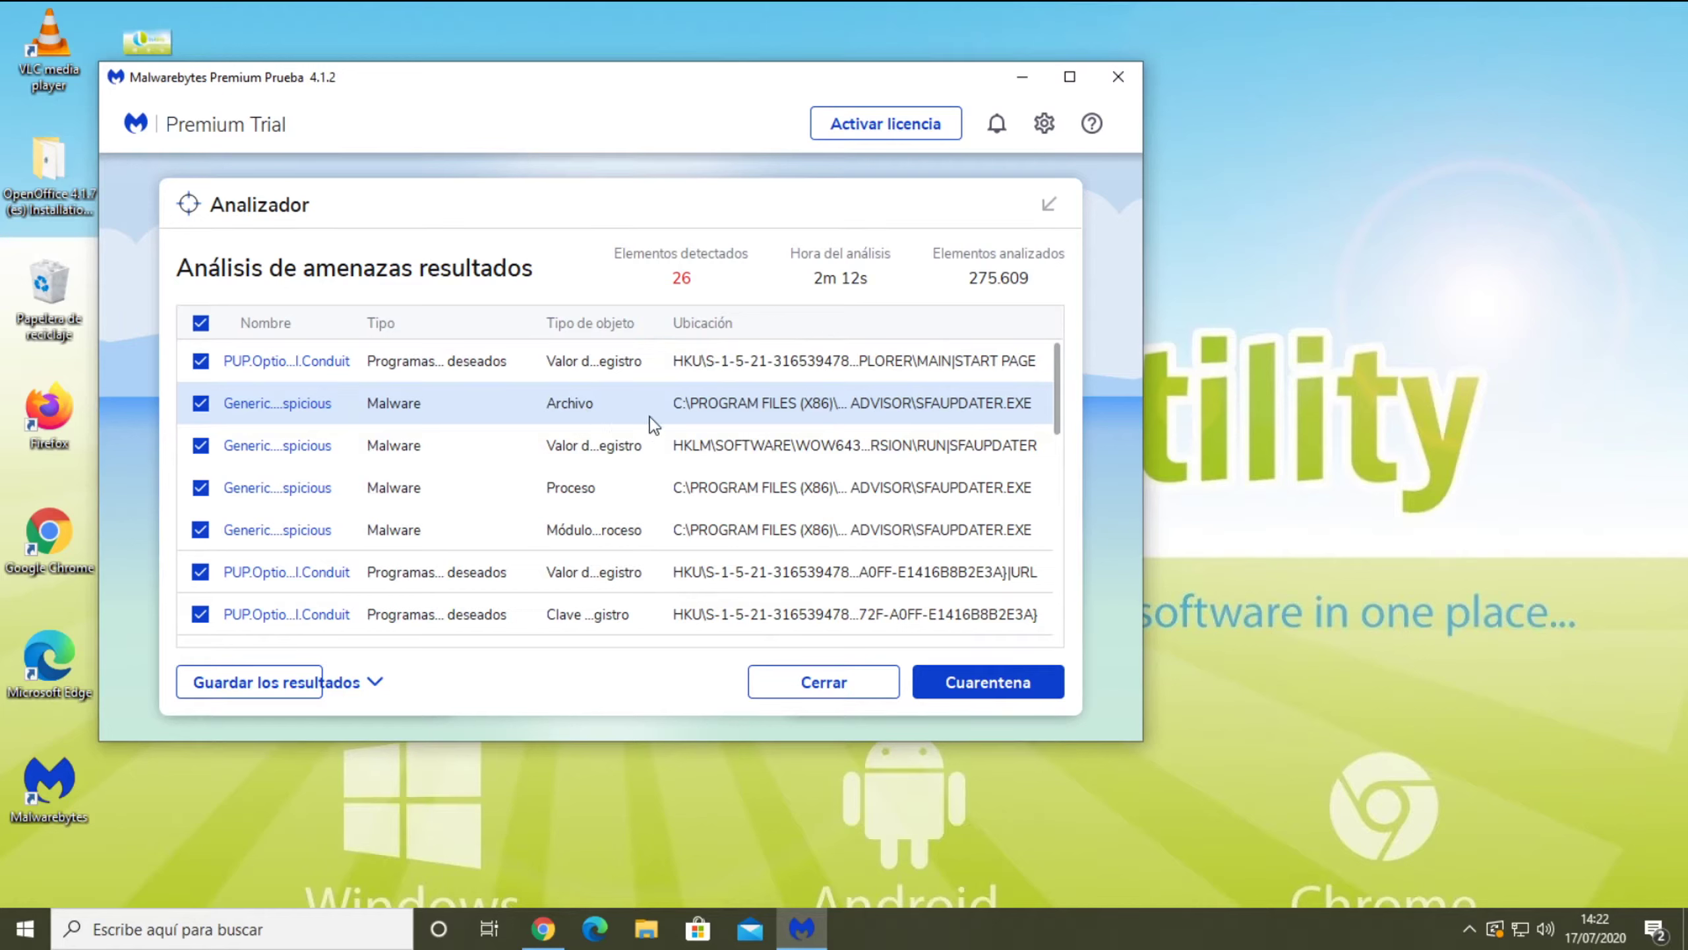
{"action": "scroll", "coordinate": [699, 425], "scroll_direction": "down", "scroll_amount": 3}
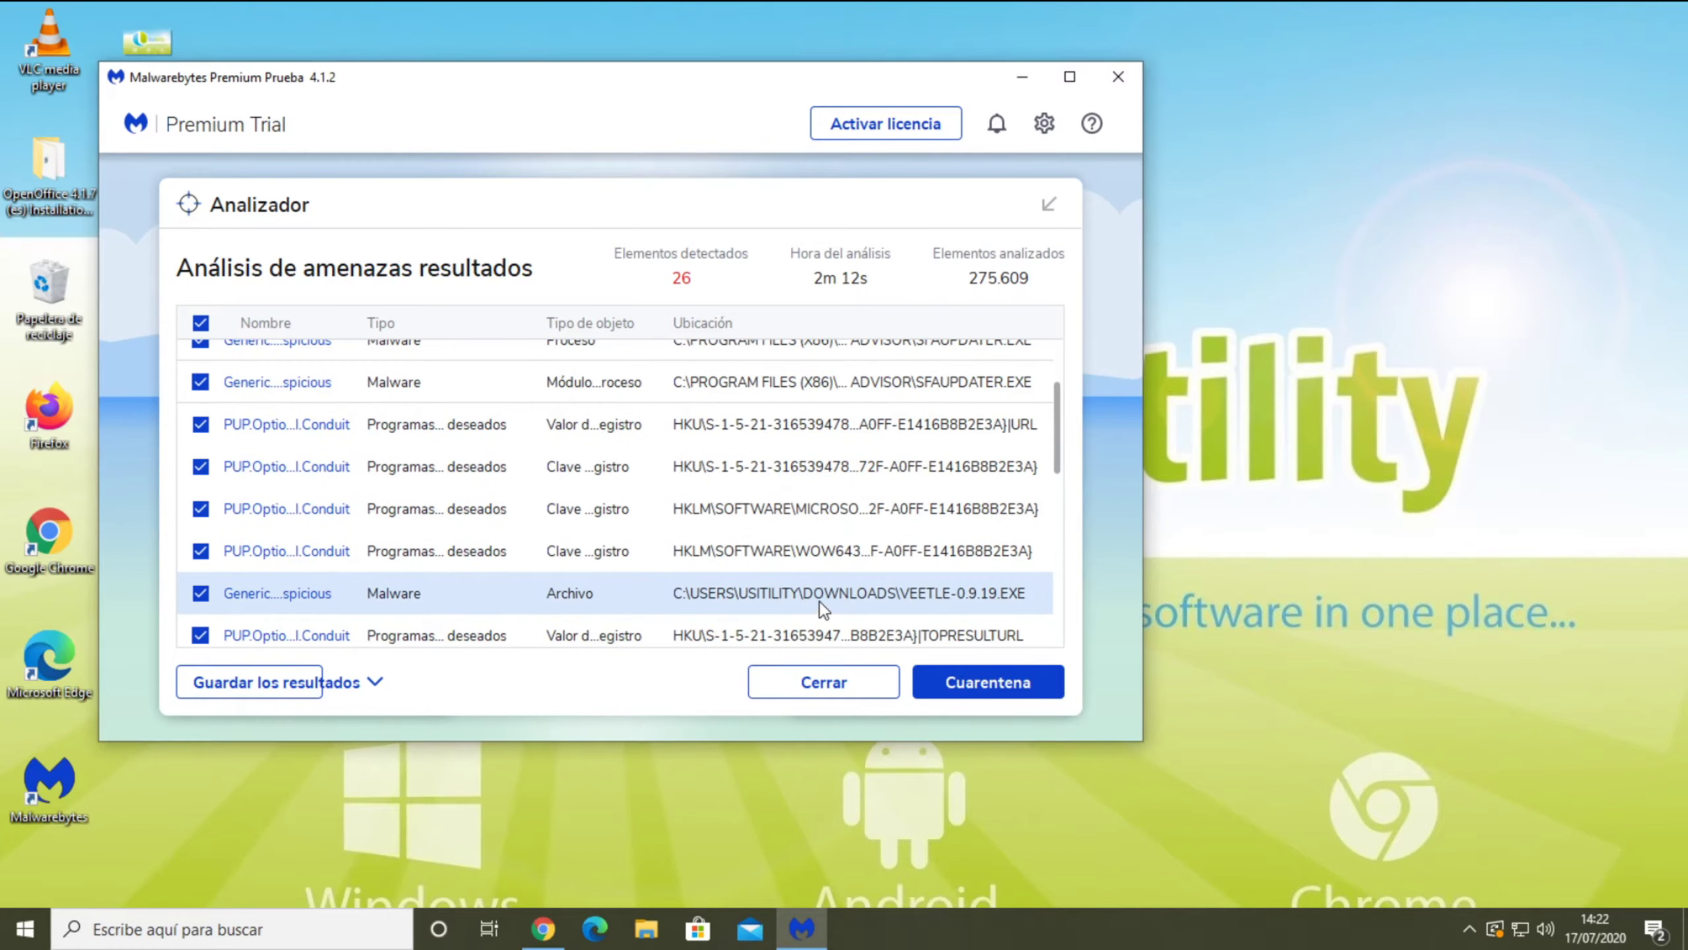
{"action": "scroll", "coordinate": [747, 587], "scroll_direction": "down", "scroll_amount": 10}
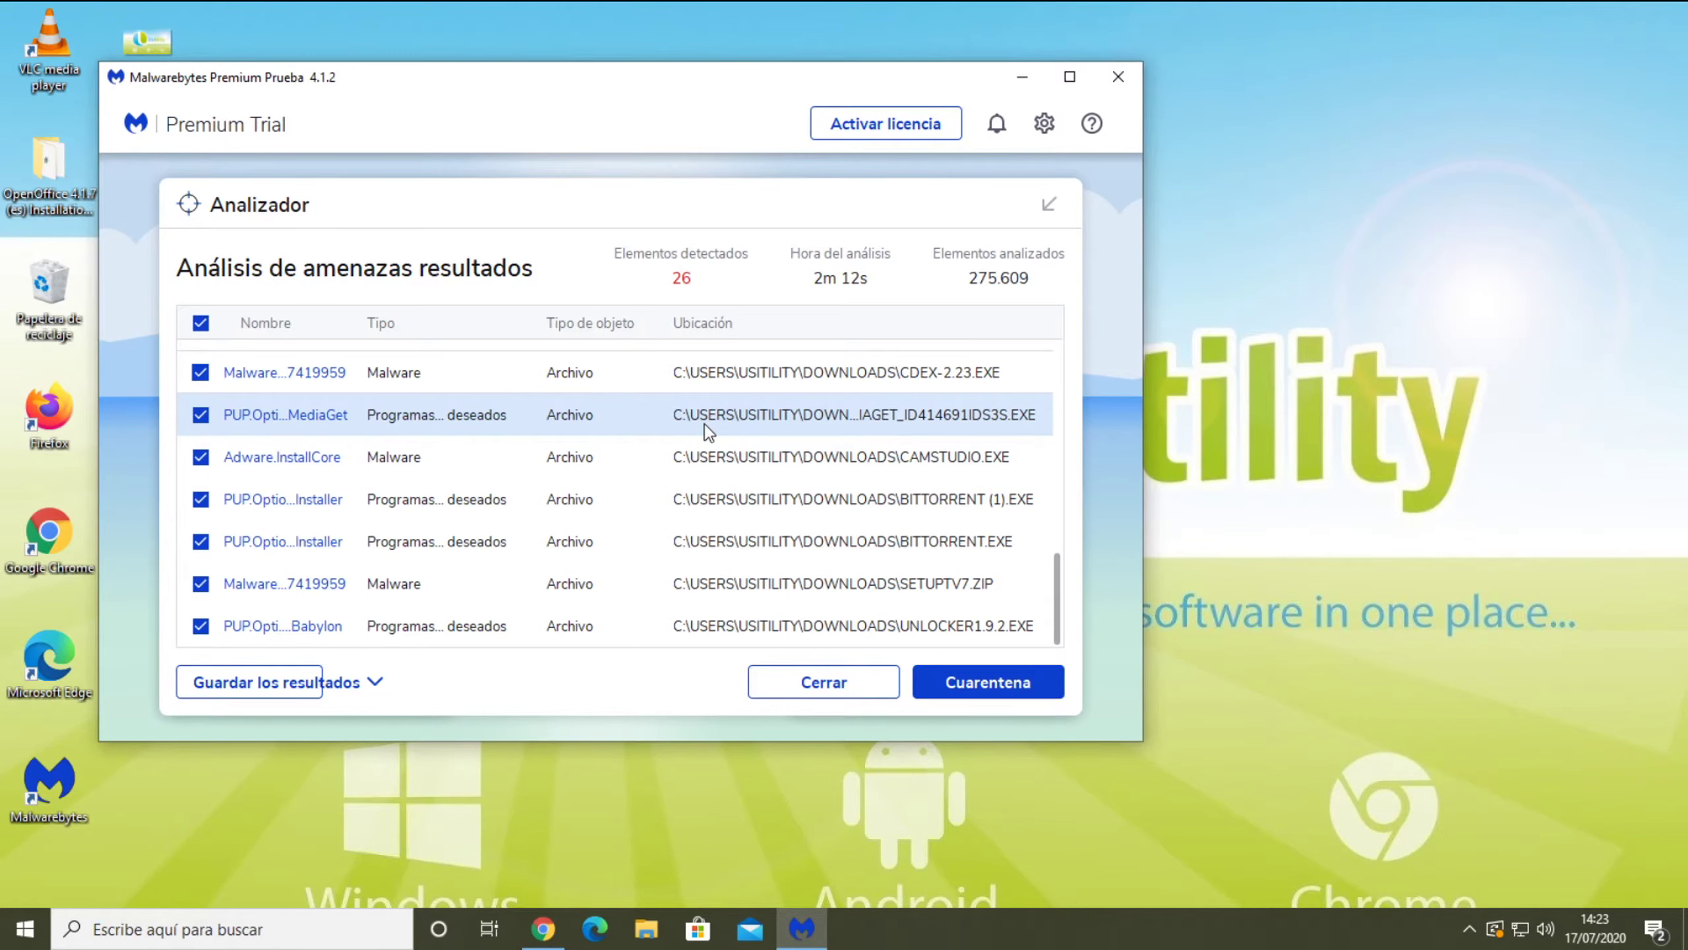
Step: Open the online description of the PUP.Optional.Babylon result in Chrome, read its short bio, and return to Malwarebytes
{"action": "left_click", "coordinate": [299, 627]}
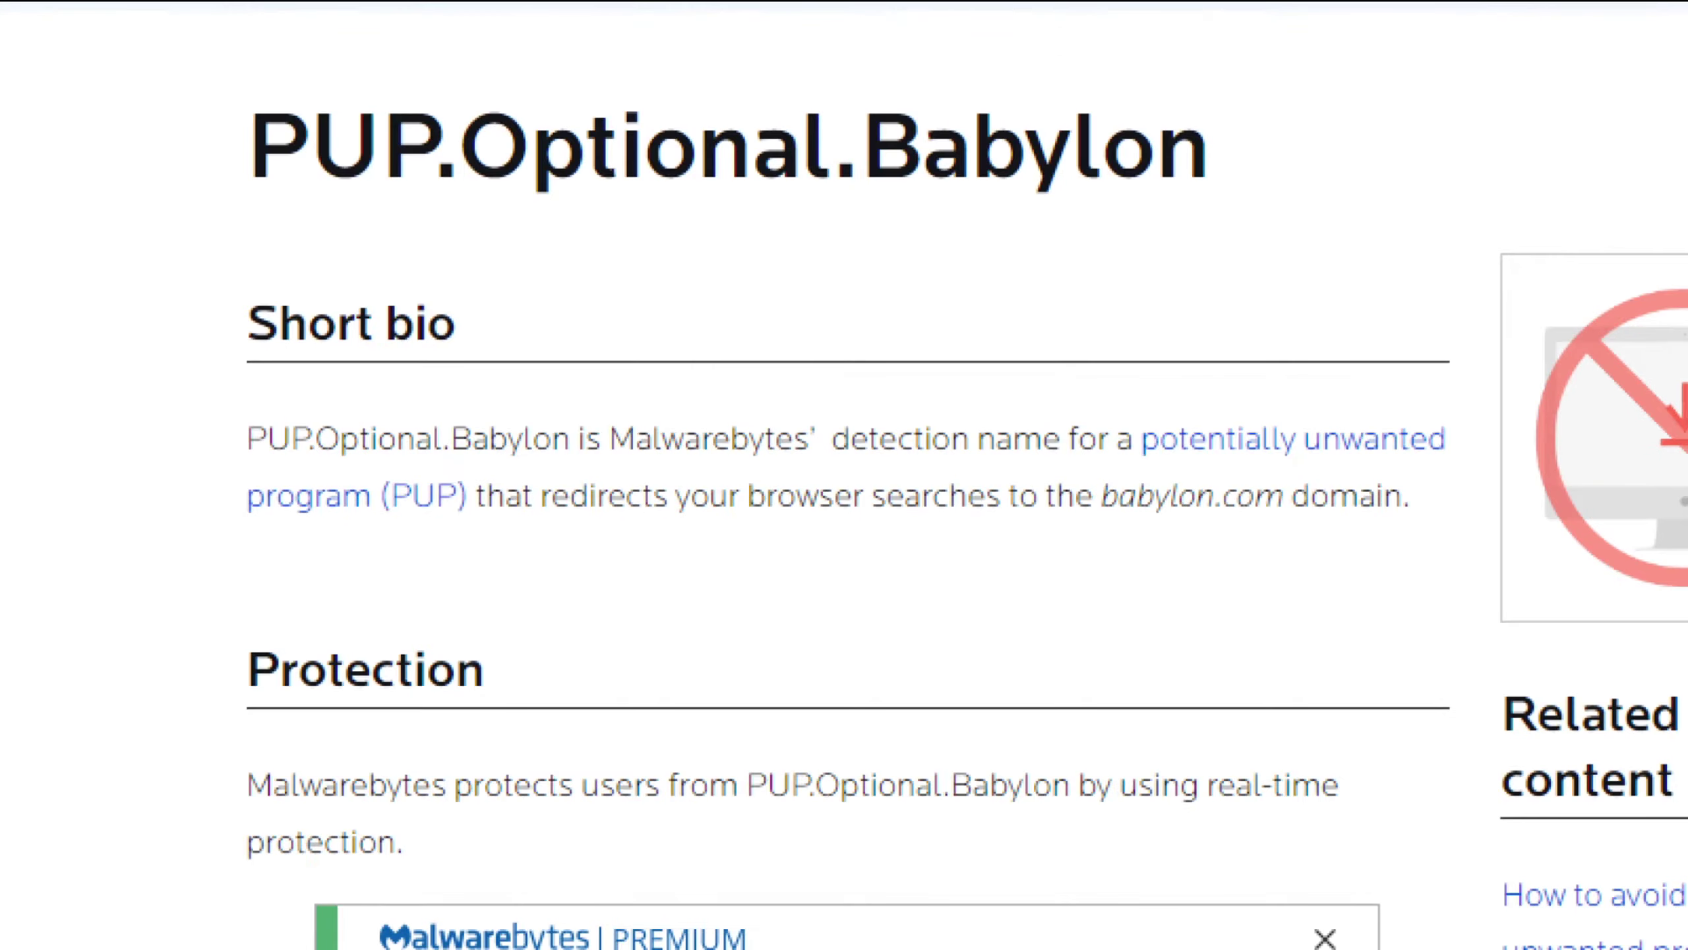
{"action": "left_click_drag", "start_coordinate": [255, 465], "coordinate": [306, 465]}
{"action": "mouse_move", "coordinate": [481, 519]}
{"action": "left_mouse_down"}
{"action": "mouse_move", "coordinate": [898, 536]}
{"action": "mouse_move", "coordinate": [1279, 521]}
{"action": "left_mouse_up"}
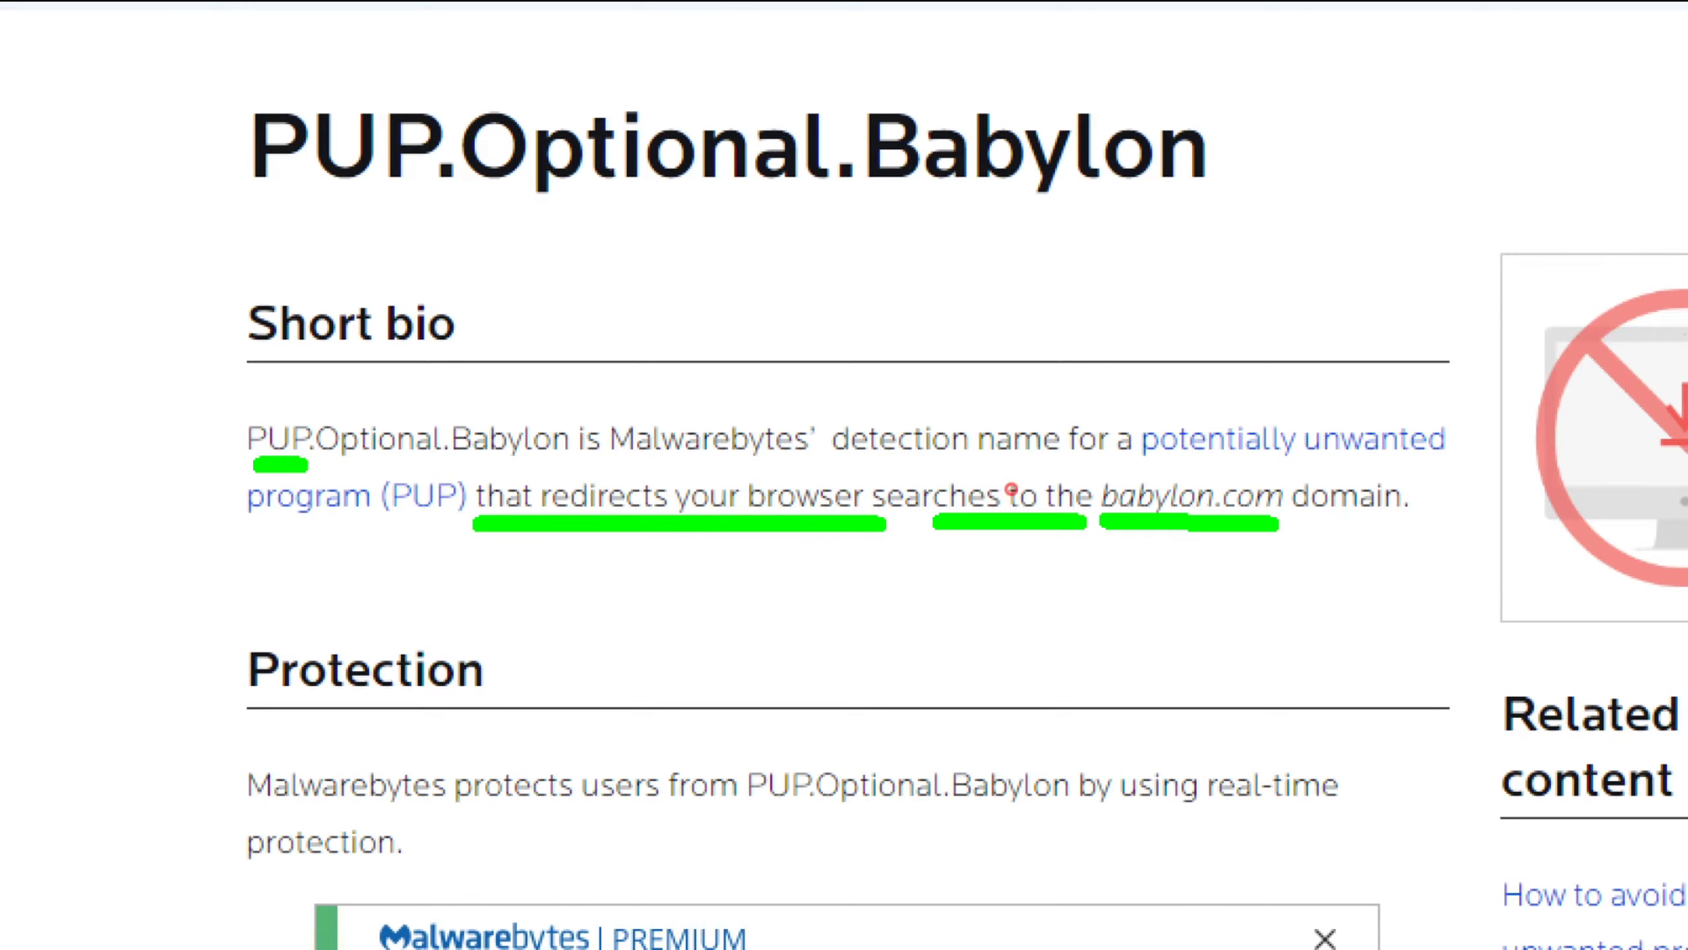
{"action": "key", "text": "Escape"}
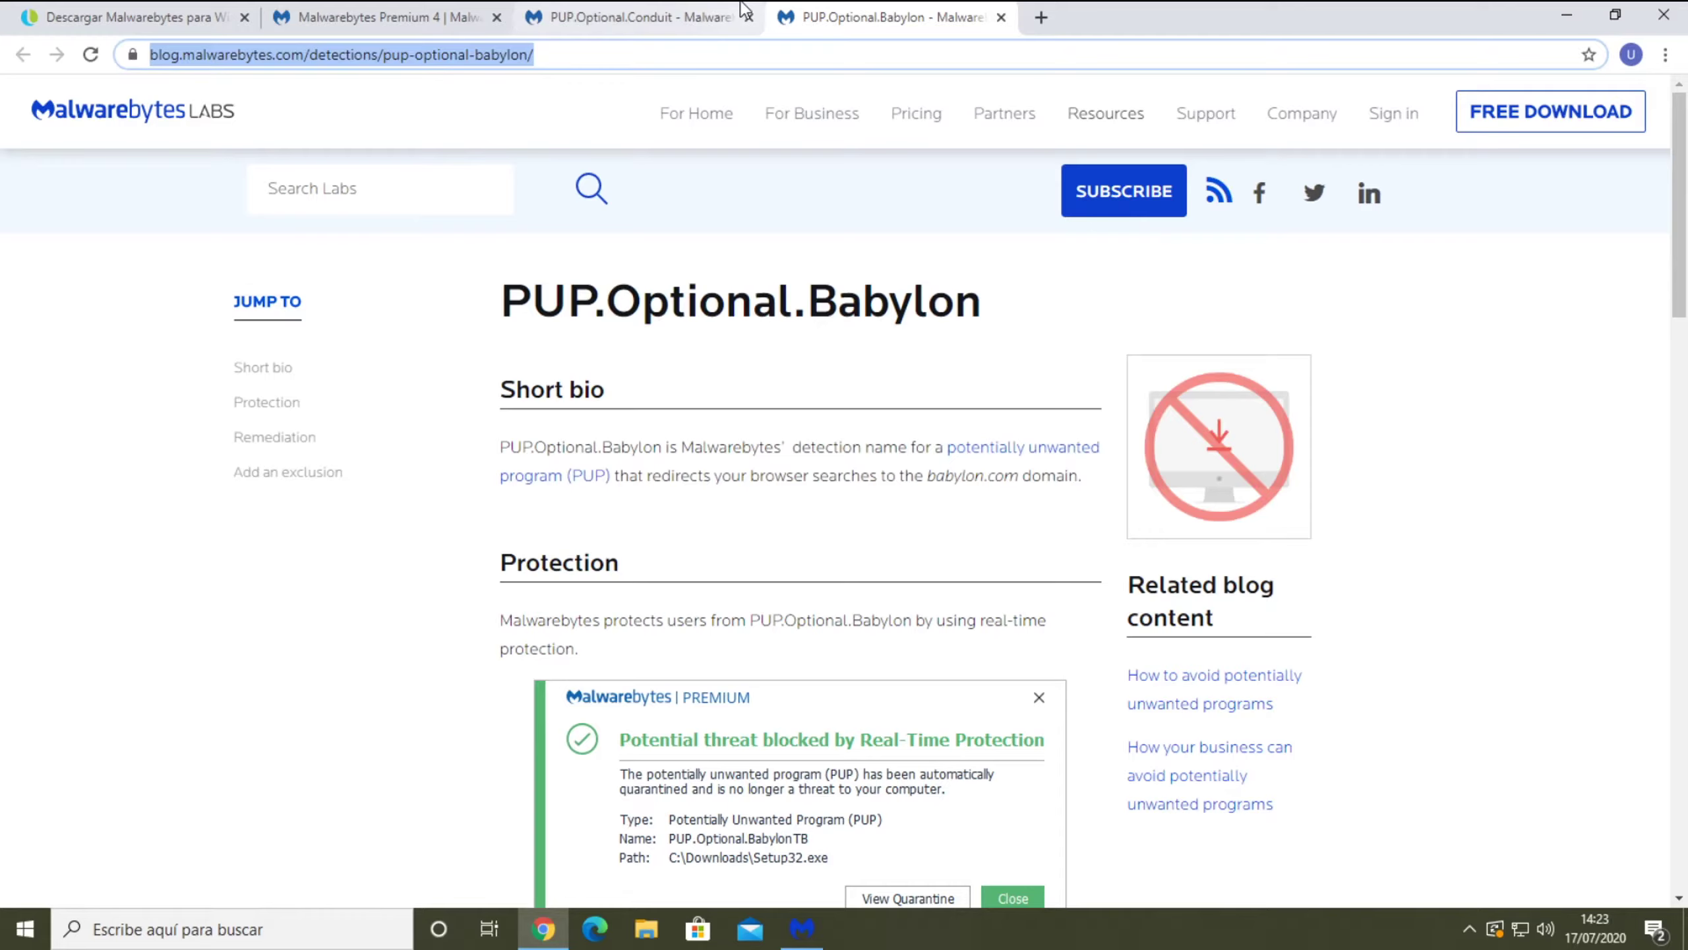
{"action": "left_click", "coordinate": [1560, 22]}
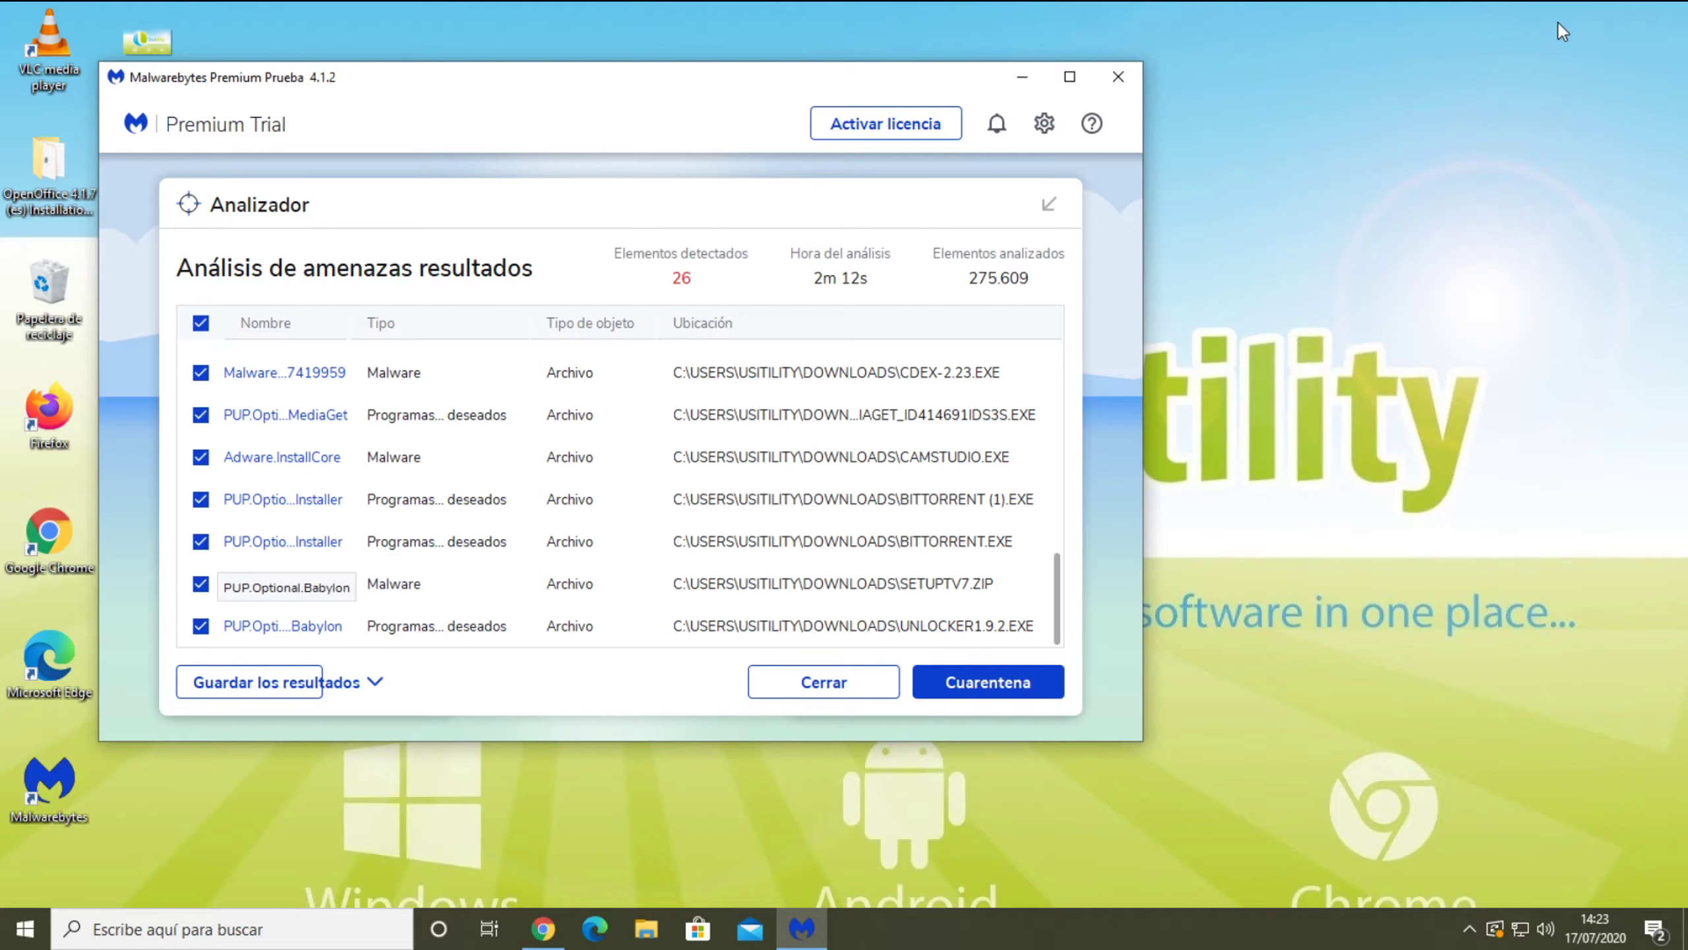
Step: Recheck the list of detected threats and send all the selected items to quarantine
{"action": "left_click_drag", "start_coordinate": [1060, 635], "coordinate": [1067, 343]}
{"action": "scroll", "coordinate": [1027, 545], "scroll_direction": "down", "scroll_amount": 2}
{"action": "scroll", "coordinate": [1026, 544], "scroll_direction": "down", "scroll_amount": 5}
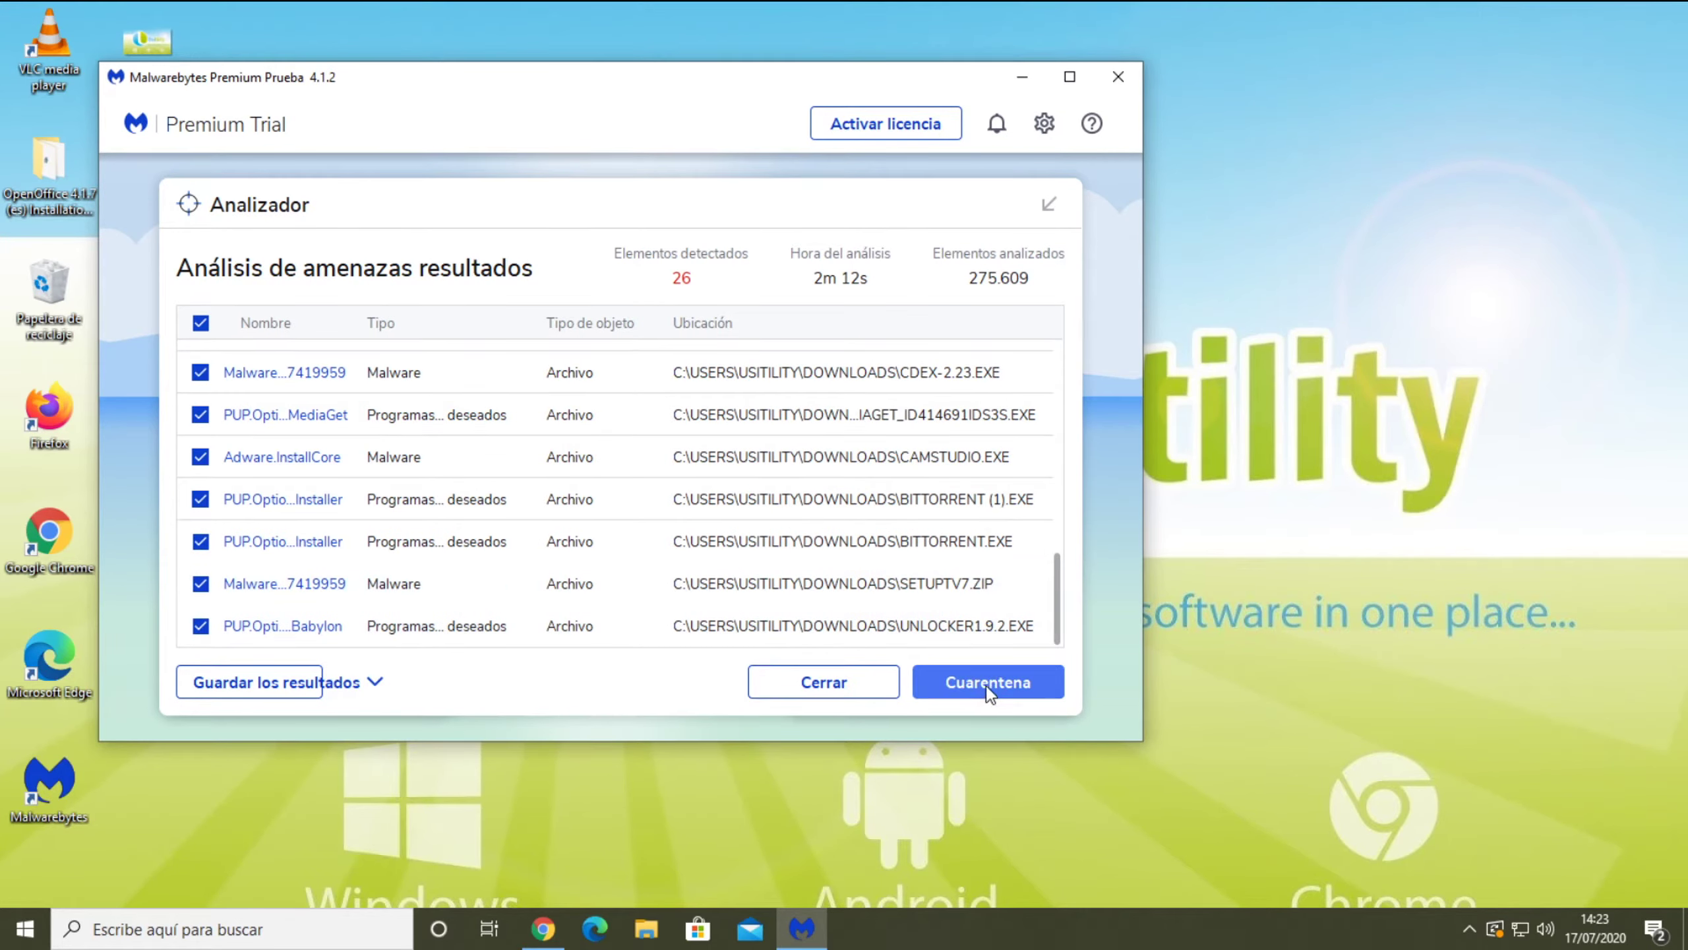
{"action": "scroll", "coordinate": [405, 465], "scroll_direction": "up", "scroll_amount": 3}
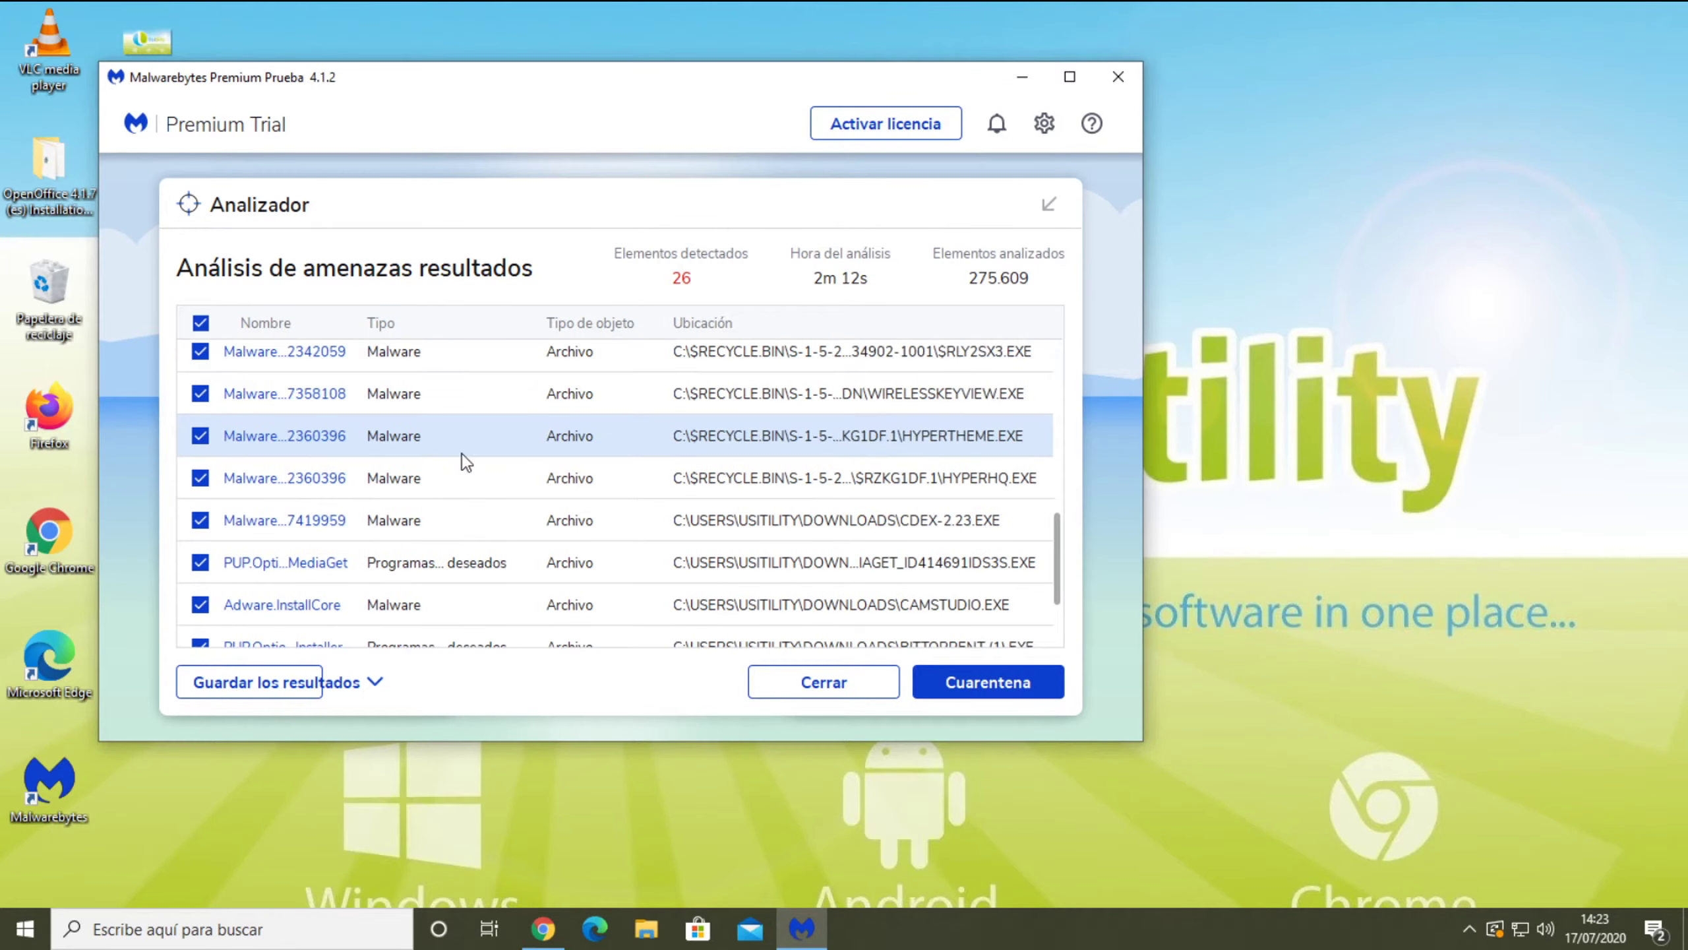
{"action": "scroll", "coordinate": [687, 424], "scroll_direction": "up", "scroll_amount": 2}
{"action": "scroll", "coordinate": [665, 459], "scroll_direction": "down", "scroll_amount": 5}
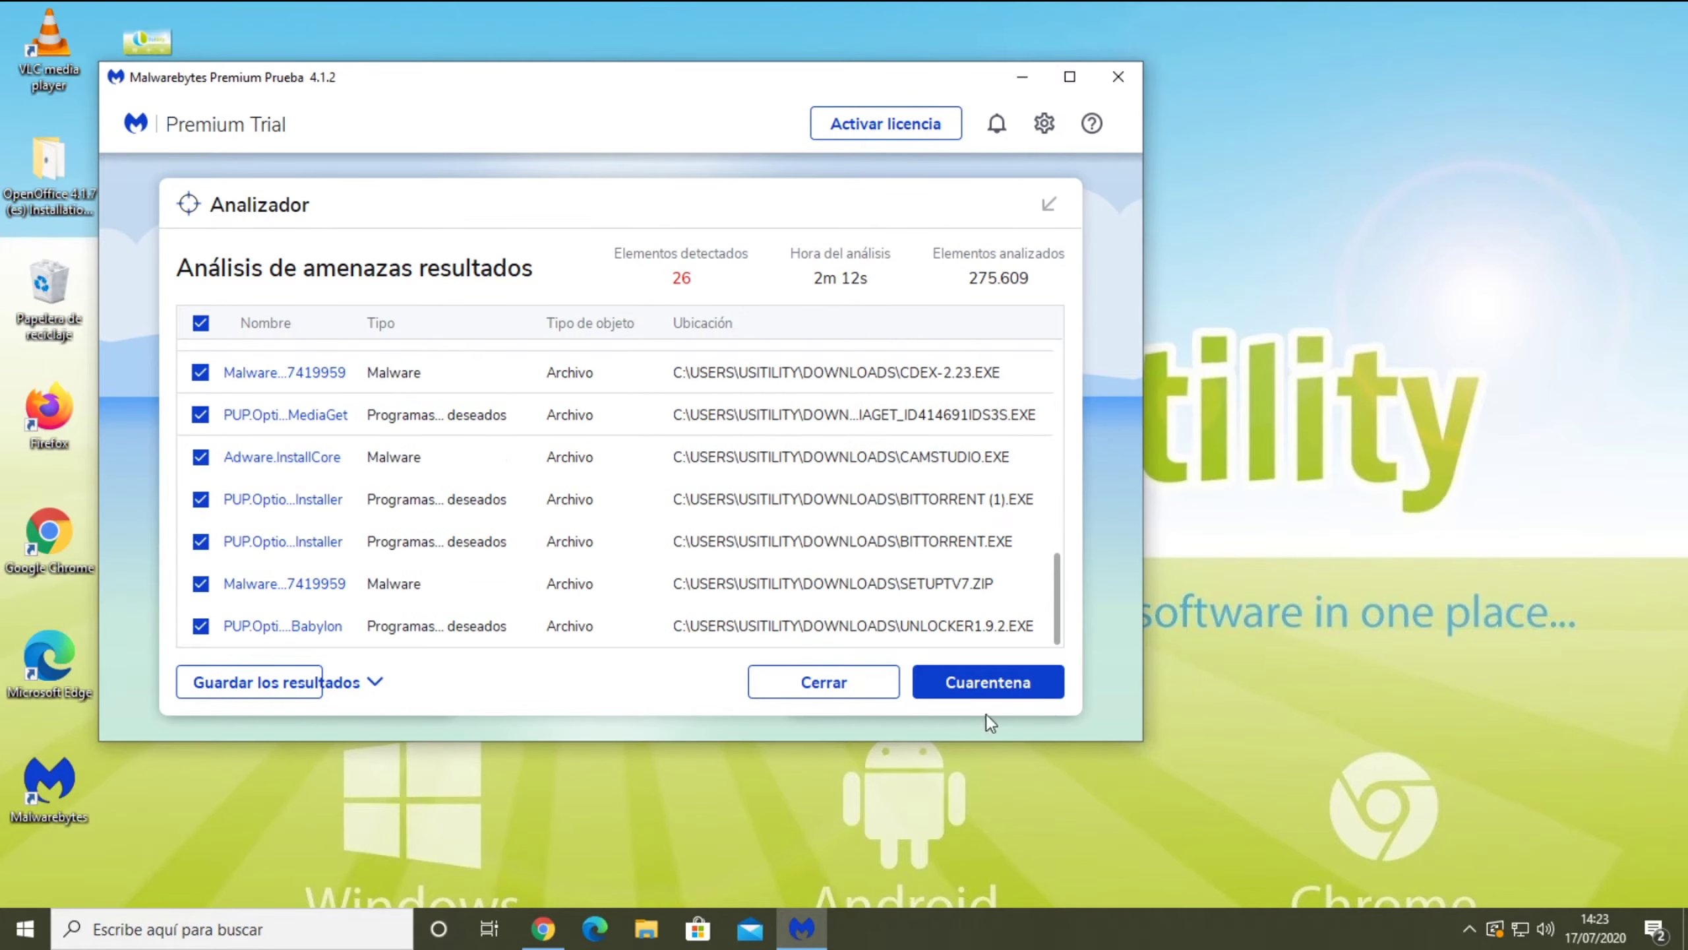
{"action": "left_click", "coordinate": [982, 687]}
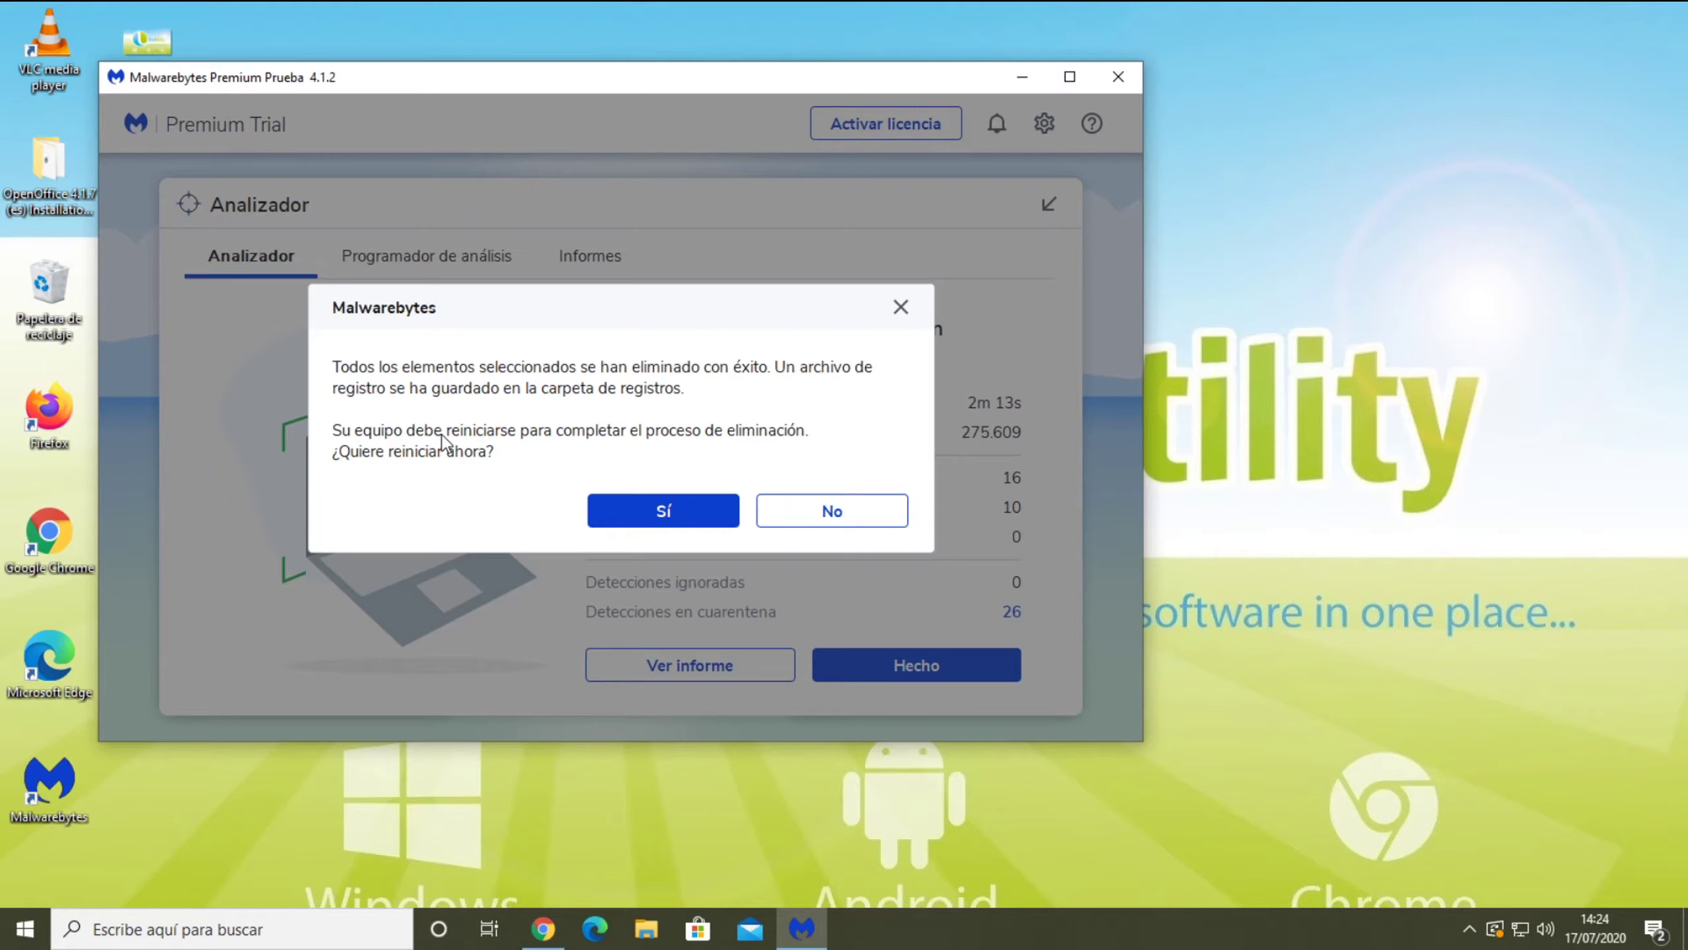
Step: Decline the immediate computer restart offered after the quarantine, each time it is requested
{"action": "left_click", "coordinate": [627, 310]}
{"action": "left_click", "coordinate": [839, 510]}
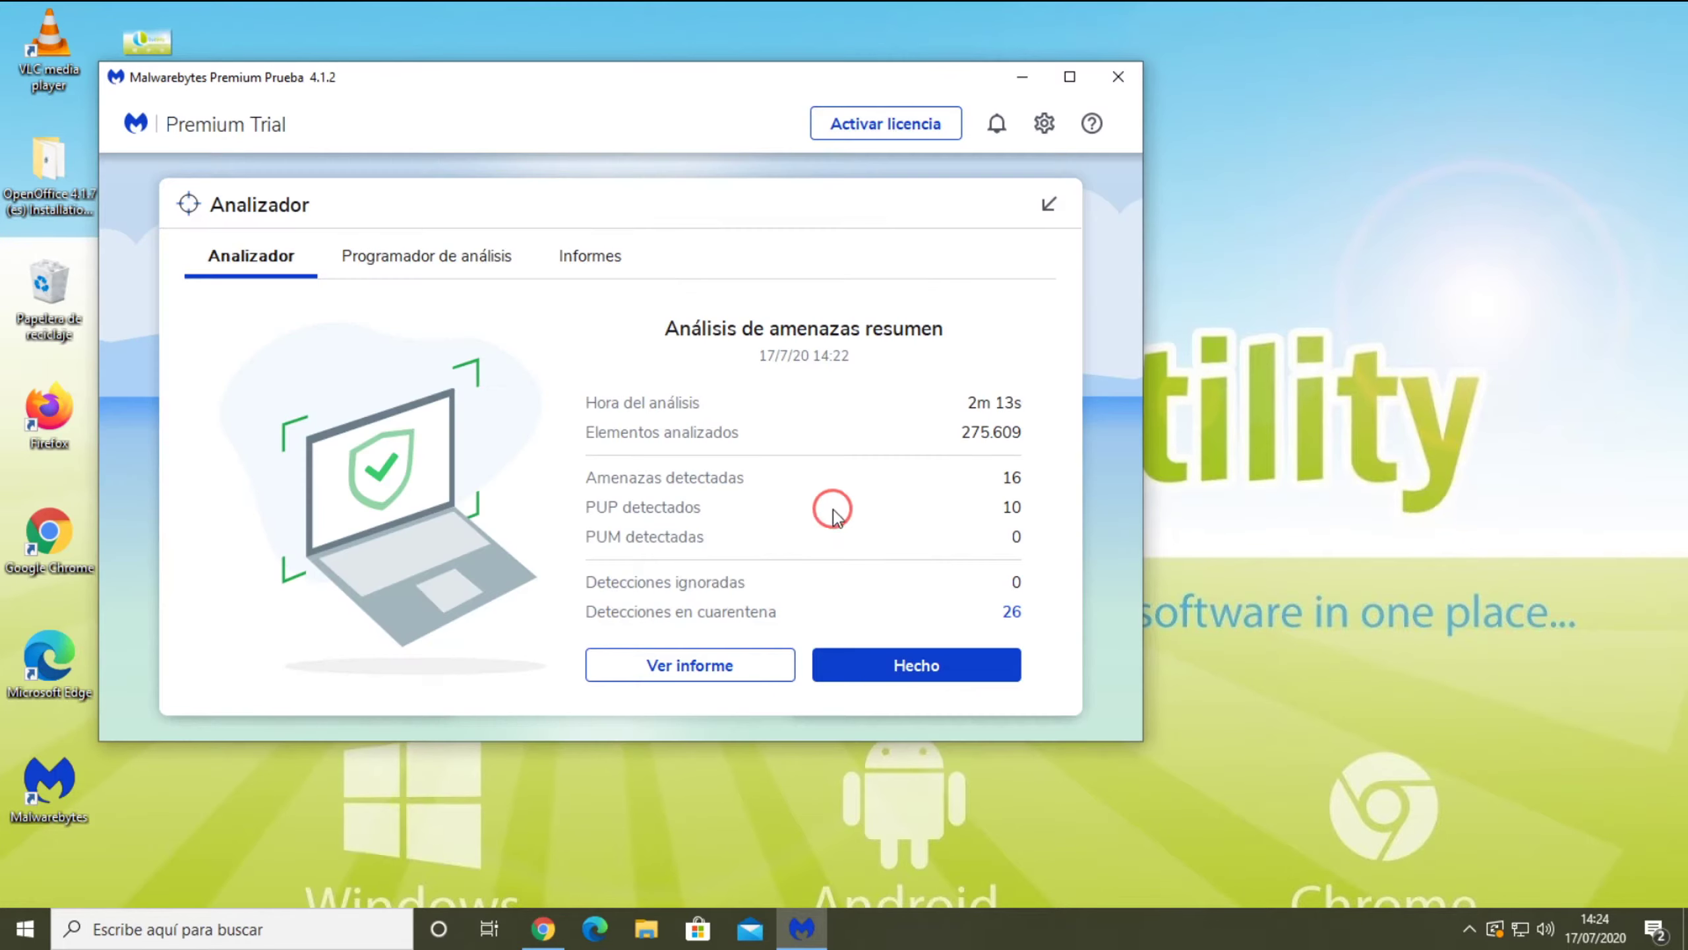
{"action": "left_click", "coordinate": [1417, 382]}
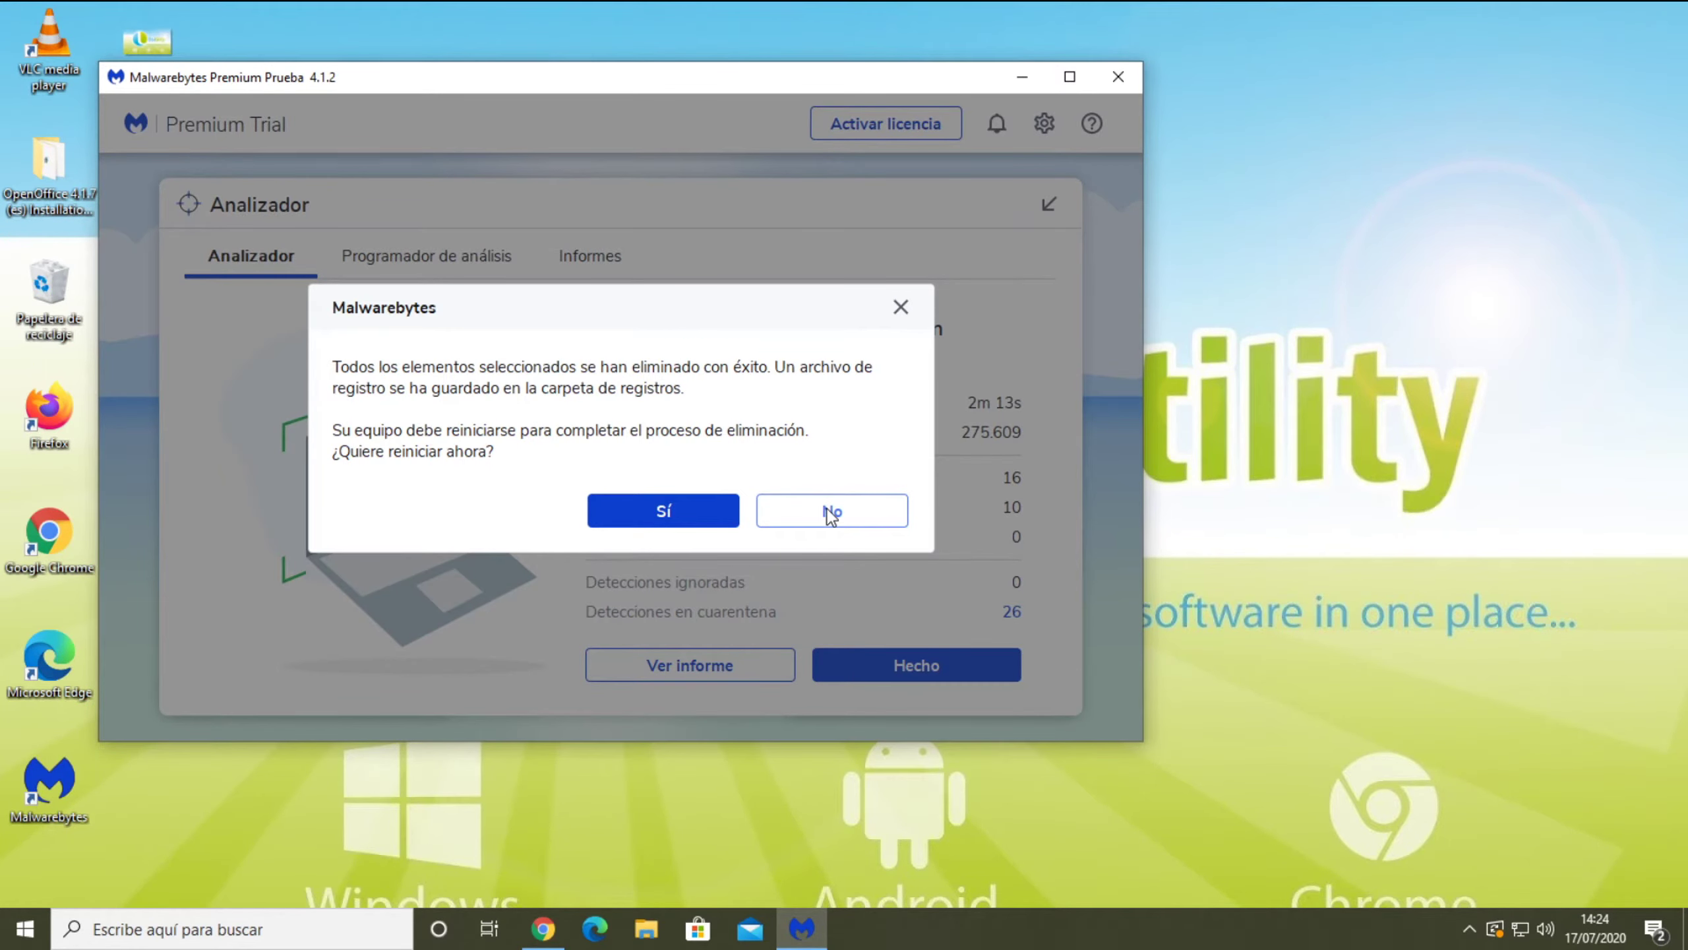
{"action": "left_click", "coordinate": [831, 512]}
Step: Open the report of the finished scan, examine its summary, advanced details and export options, decline the repeated restart request, and close the report
{"action": "left_click", "coordinate": [728, 663]}
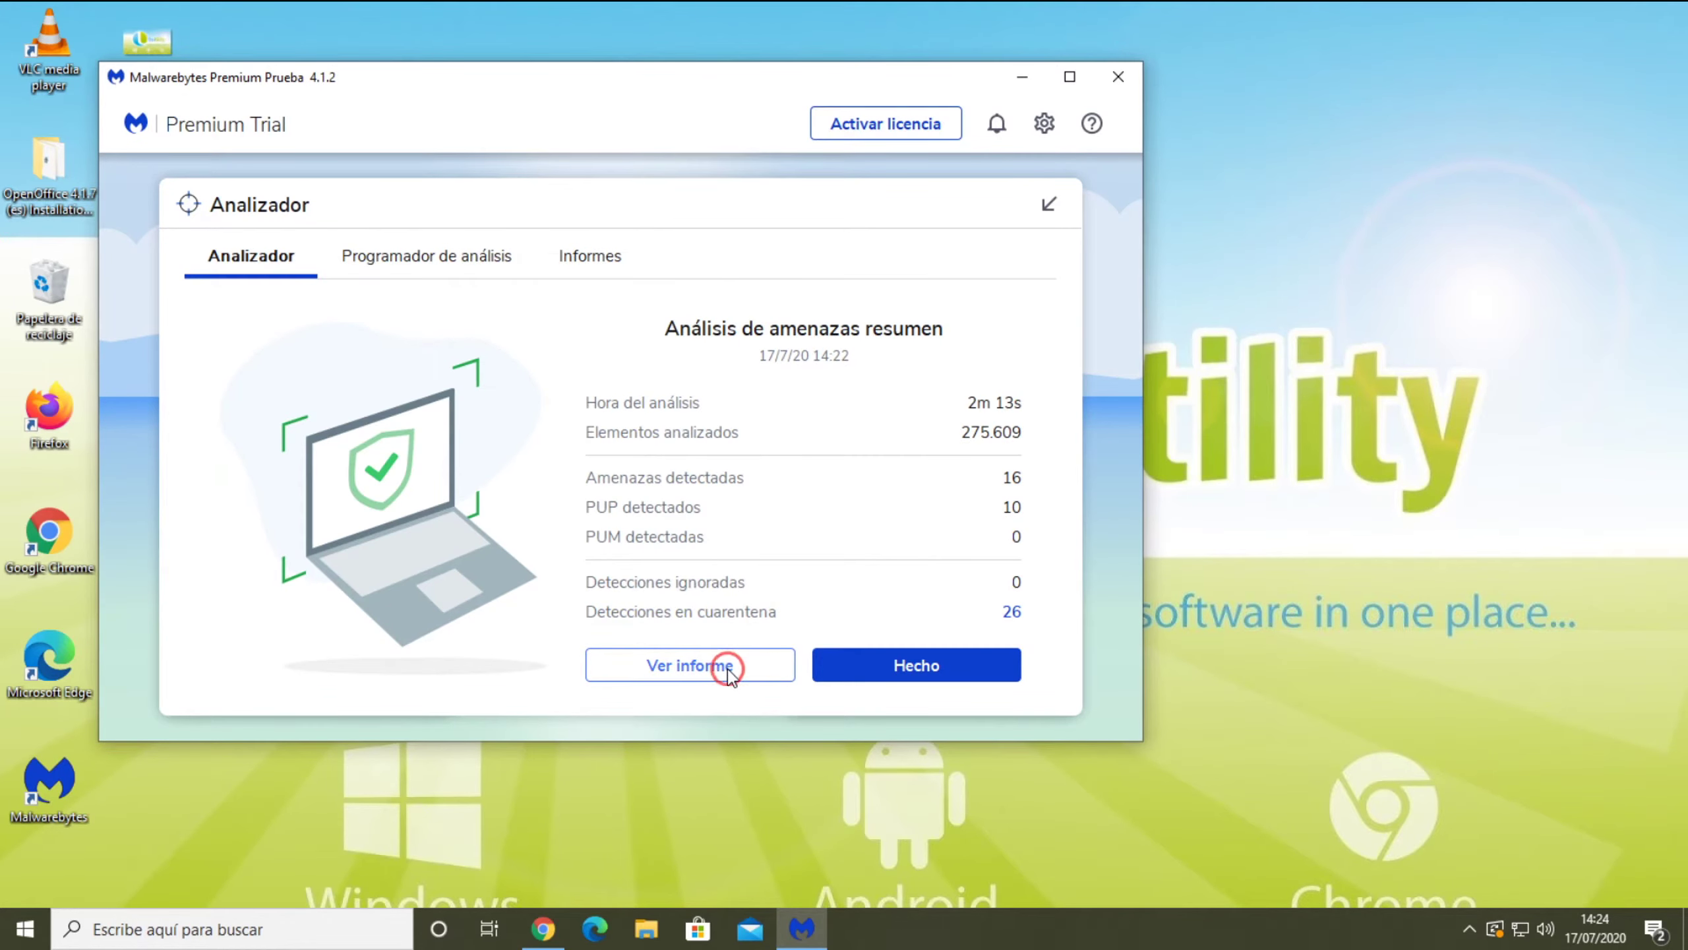
{"action": "scroll", "coordinate": [641, 457], "scroll_direction": "down", "scroll_amount": 5}
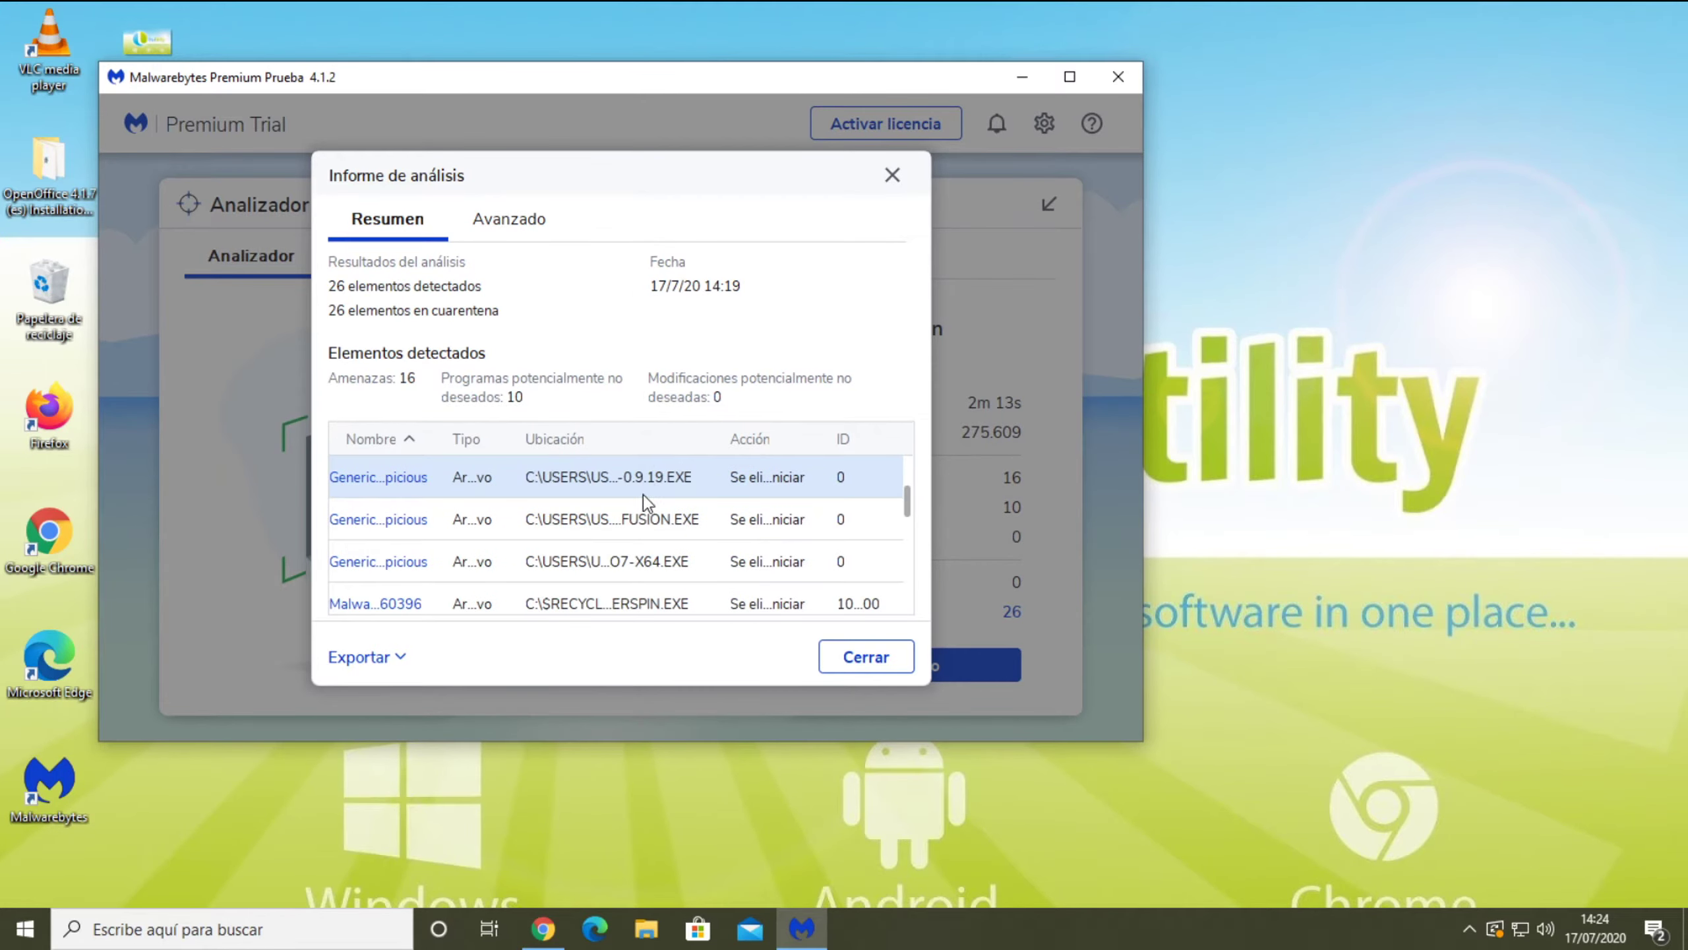
{"action": "left_click", "coordinate": [509, 219]}
{"action": "scroll", "coordinate": [515, 345], "scroll_direction": "down", "scroll_amount": 5}
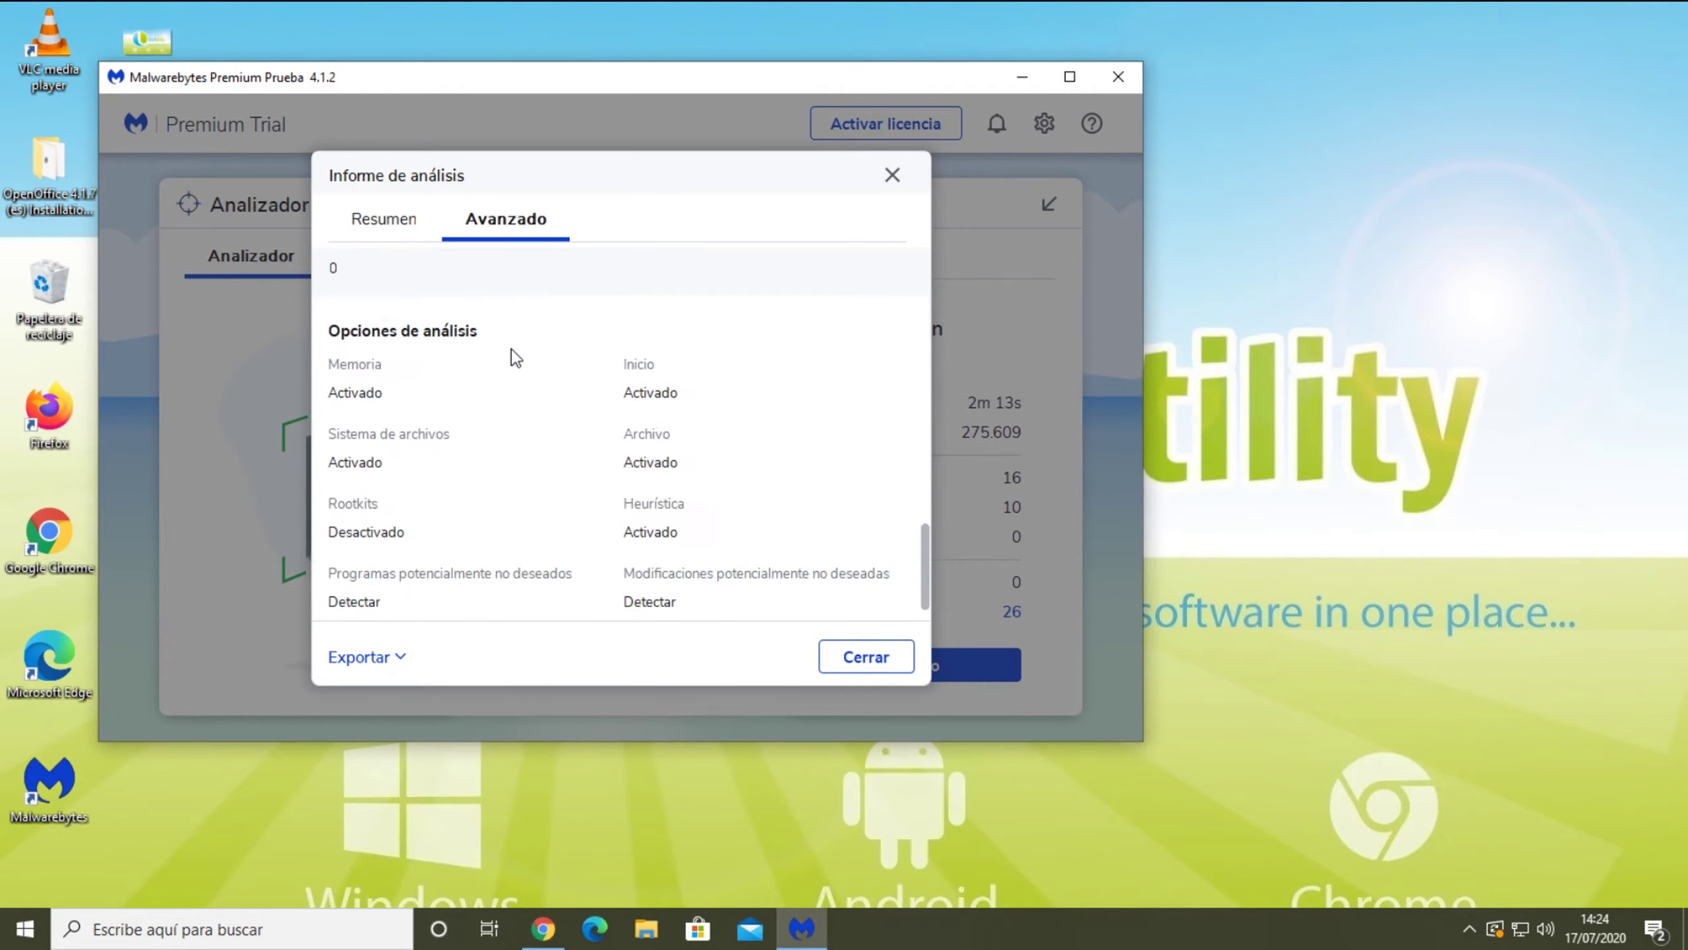
{"action": "left_click", "coordinate": [379, 212]}
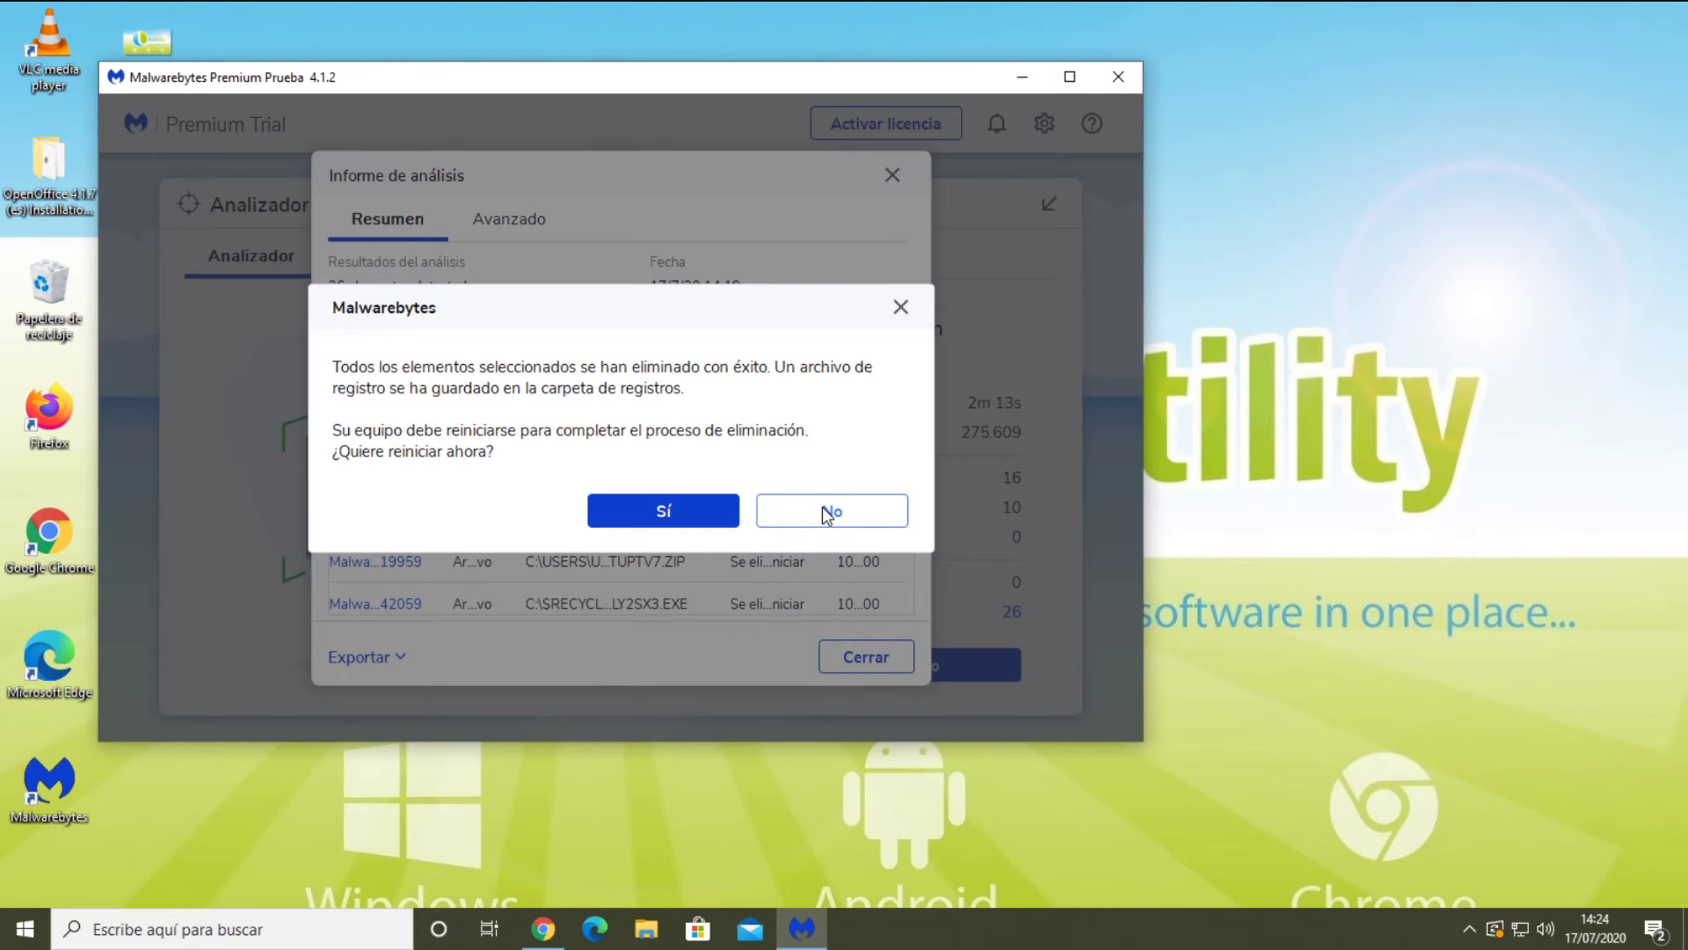
{"action": "left_click", "coordinate": [879, 512]}
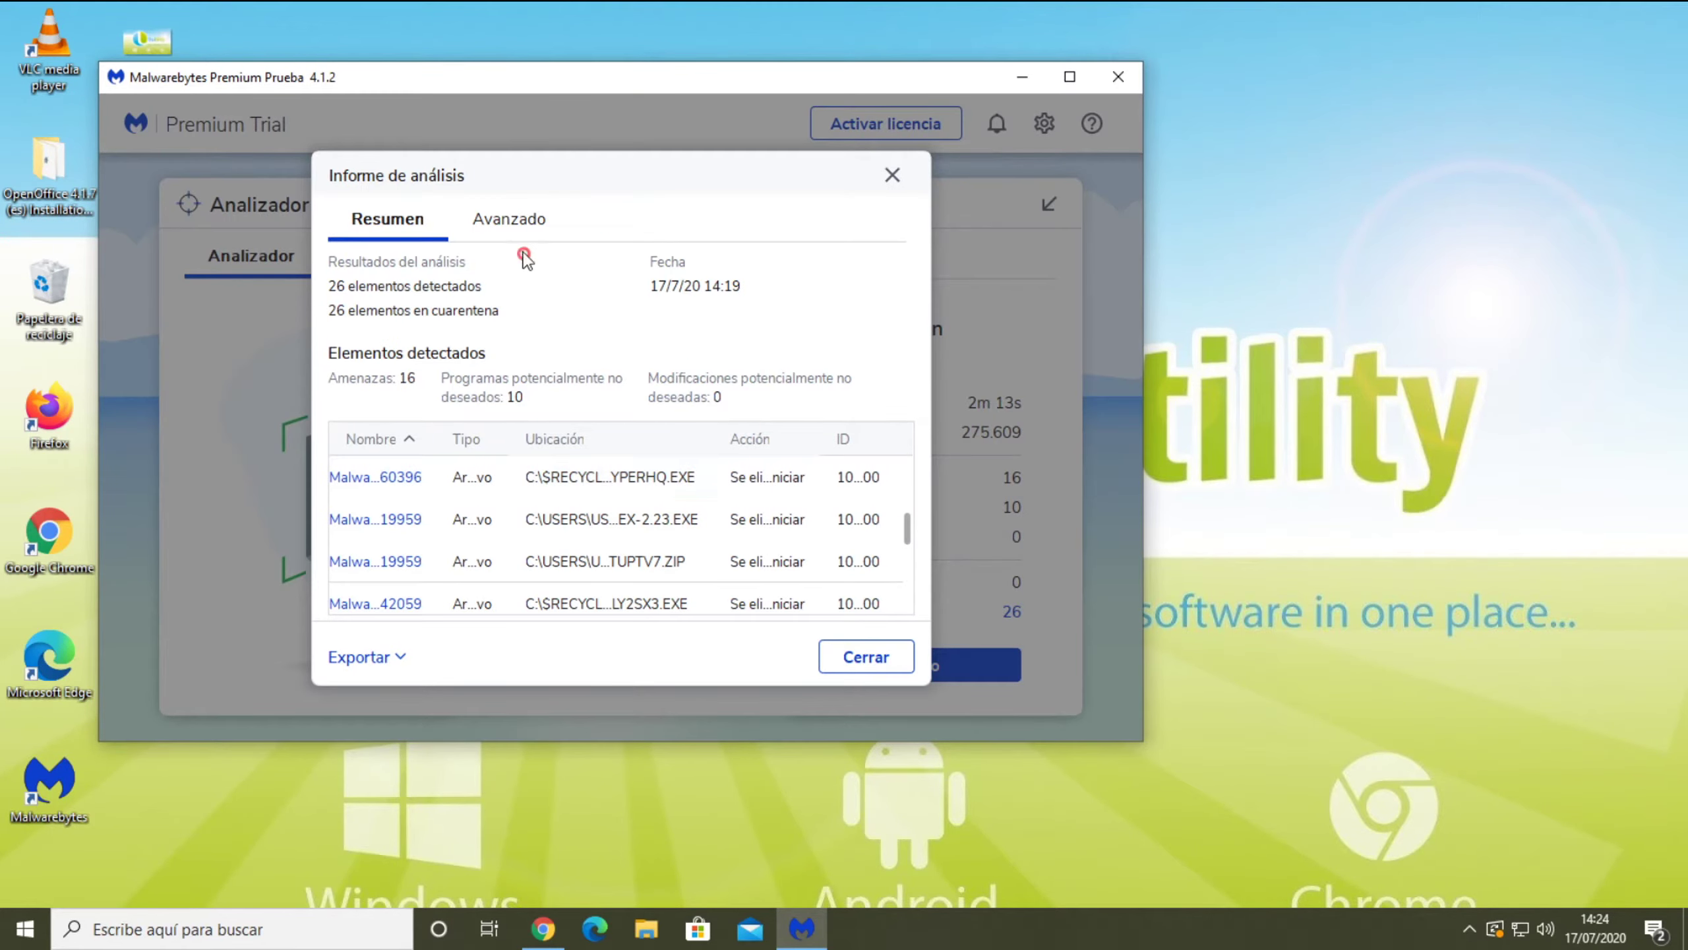
{"action": "left_click", "coordinate": [527, 226]}
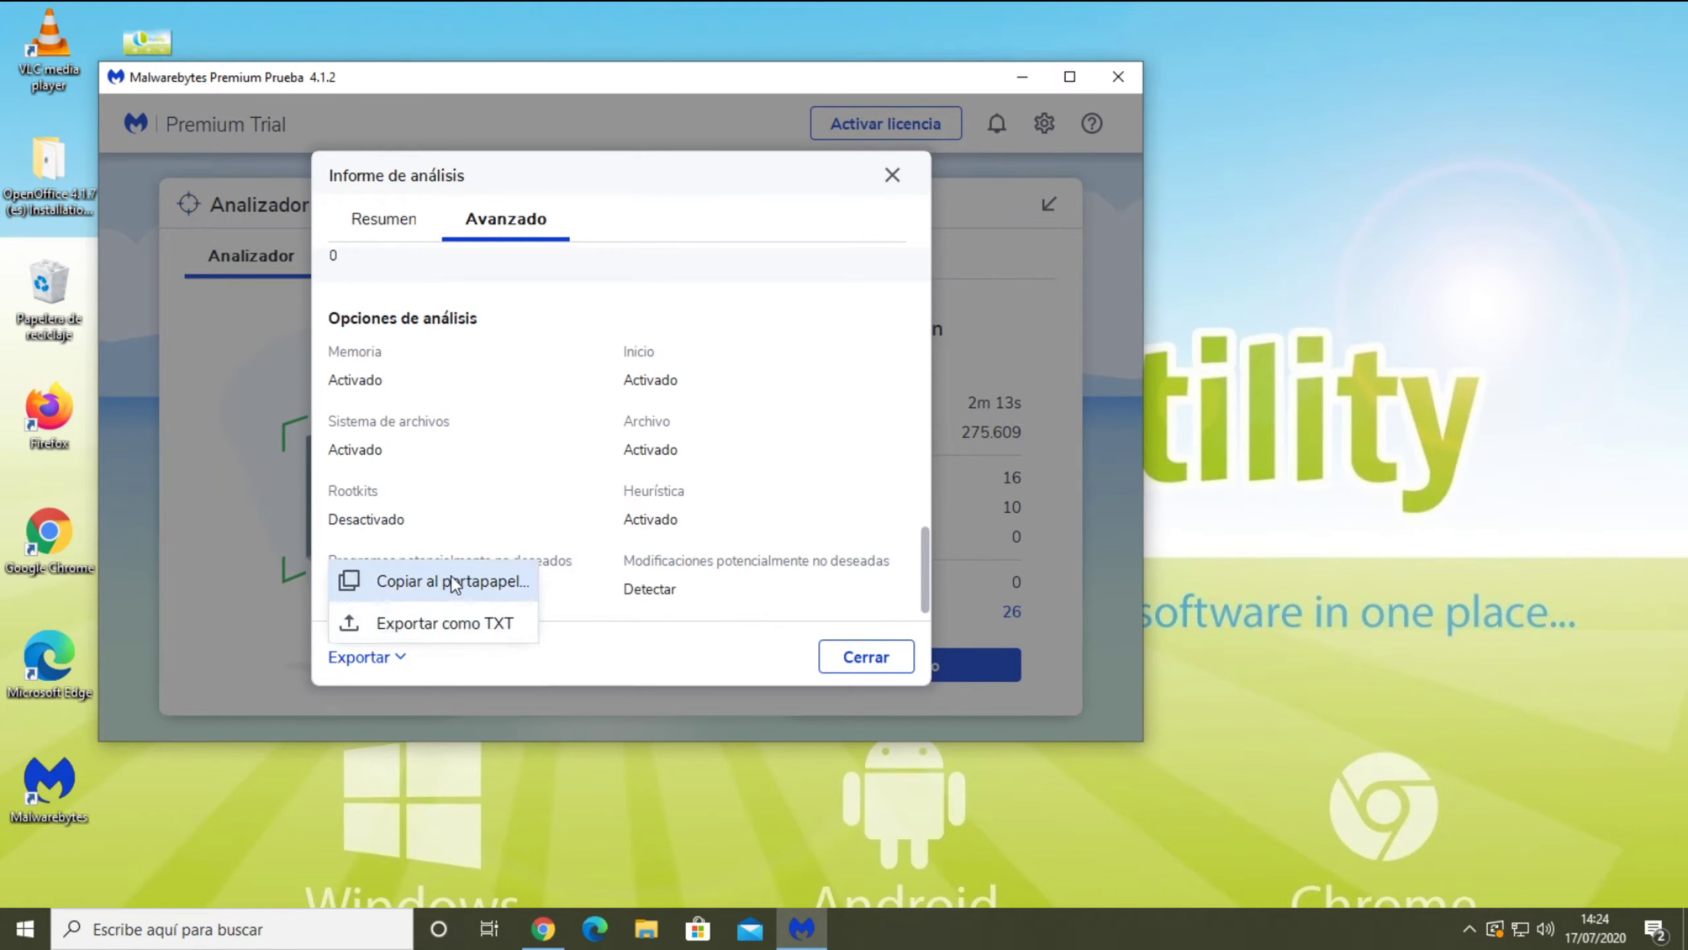
{"action": "left_click", "coordinate": [867, 657]}
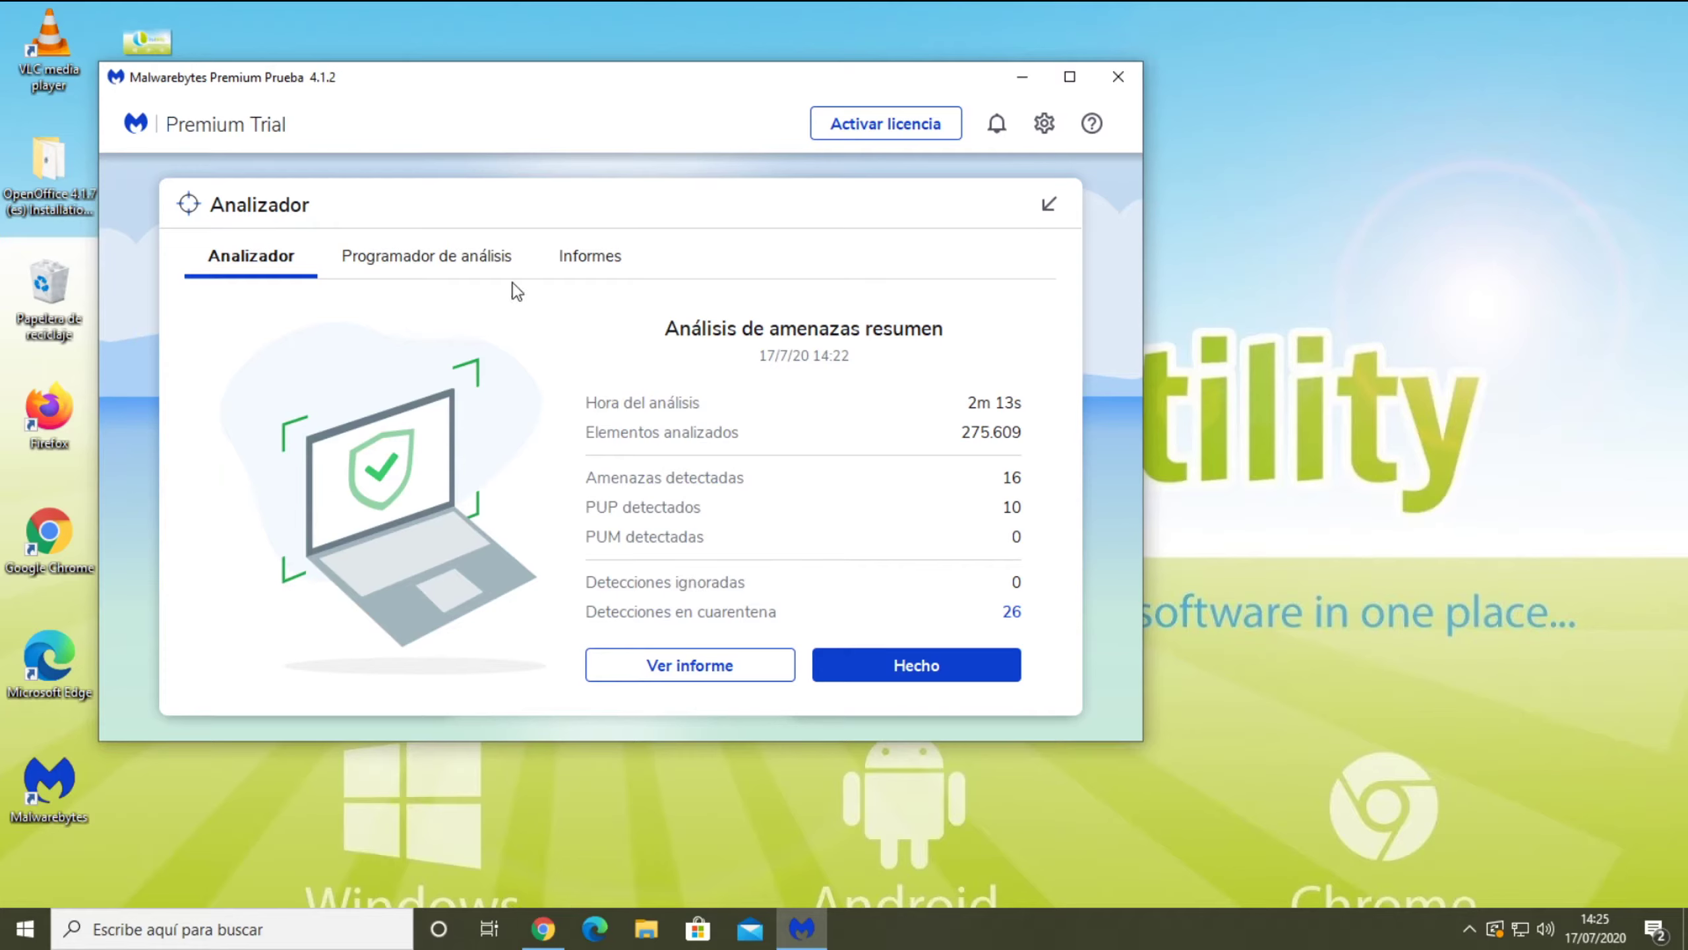
Step: Look through the scan scheduler and the list of scan reports, and return to the threat scan summary
{"action": "left_click", "coordinate": [469, 263]}
{"action": "left_click", "coordinate": [621, 264]}
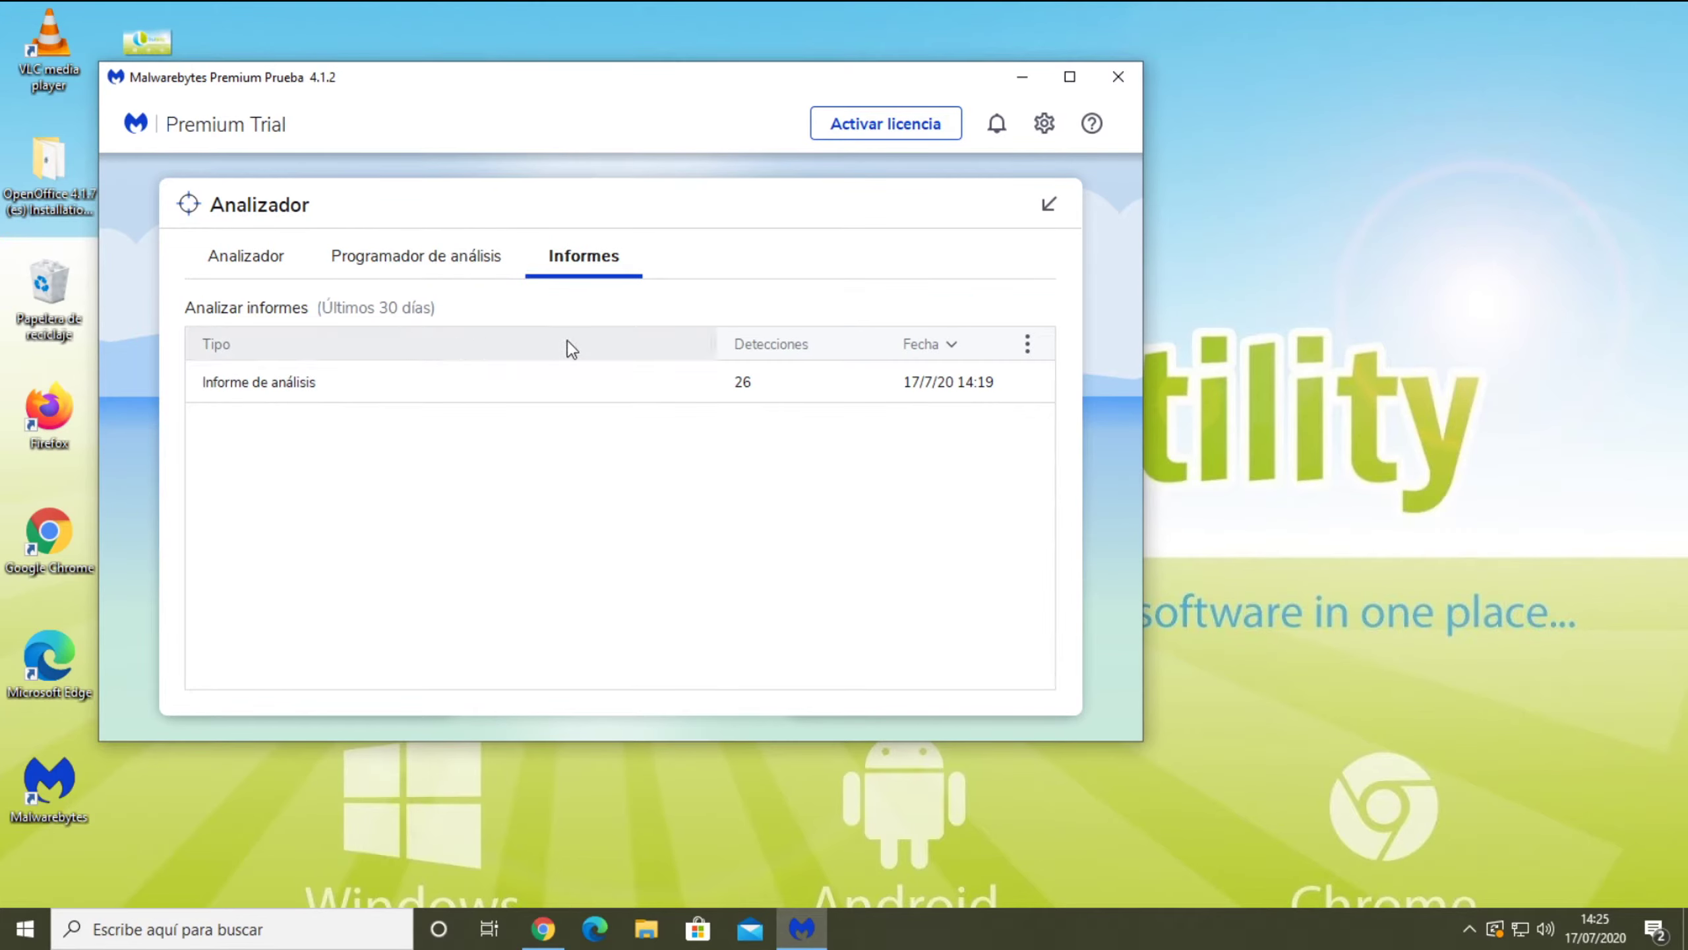
{"action": "left_click", "coordinate": [246, 256]}
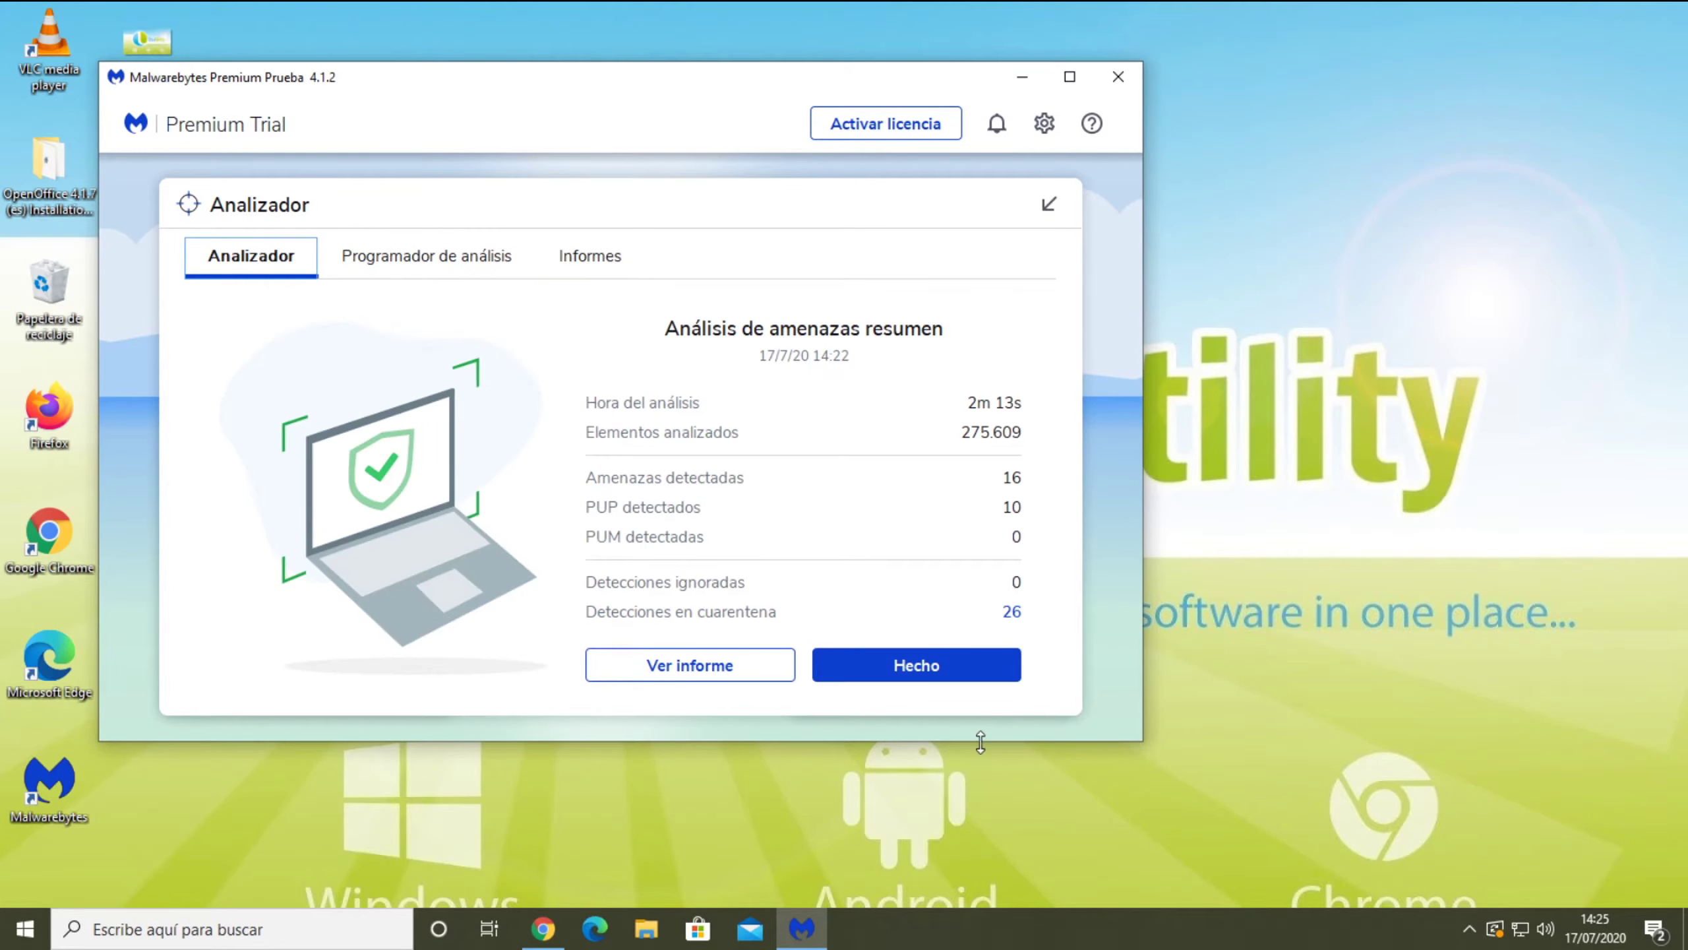
Step: Finish the threat scan summary and agree to restart the computer to complete the removal
{"action": "left_click", "coordinate": [926, 679]}
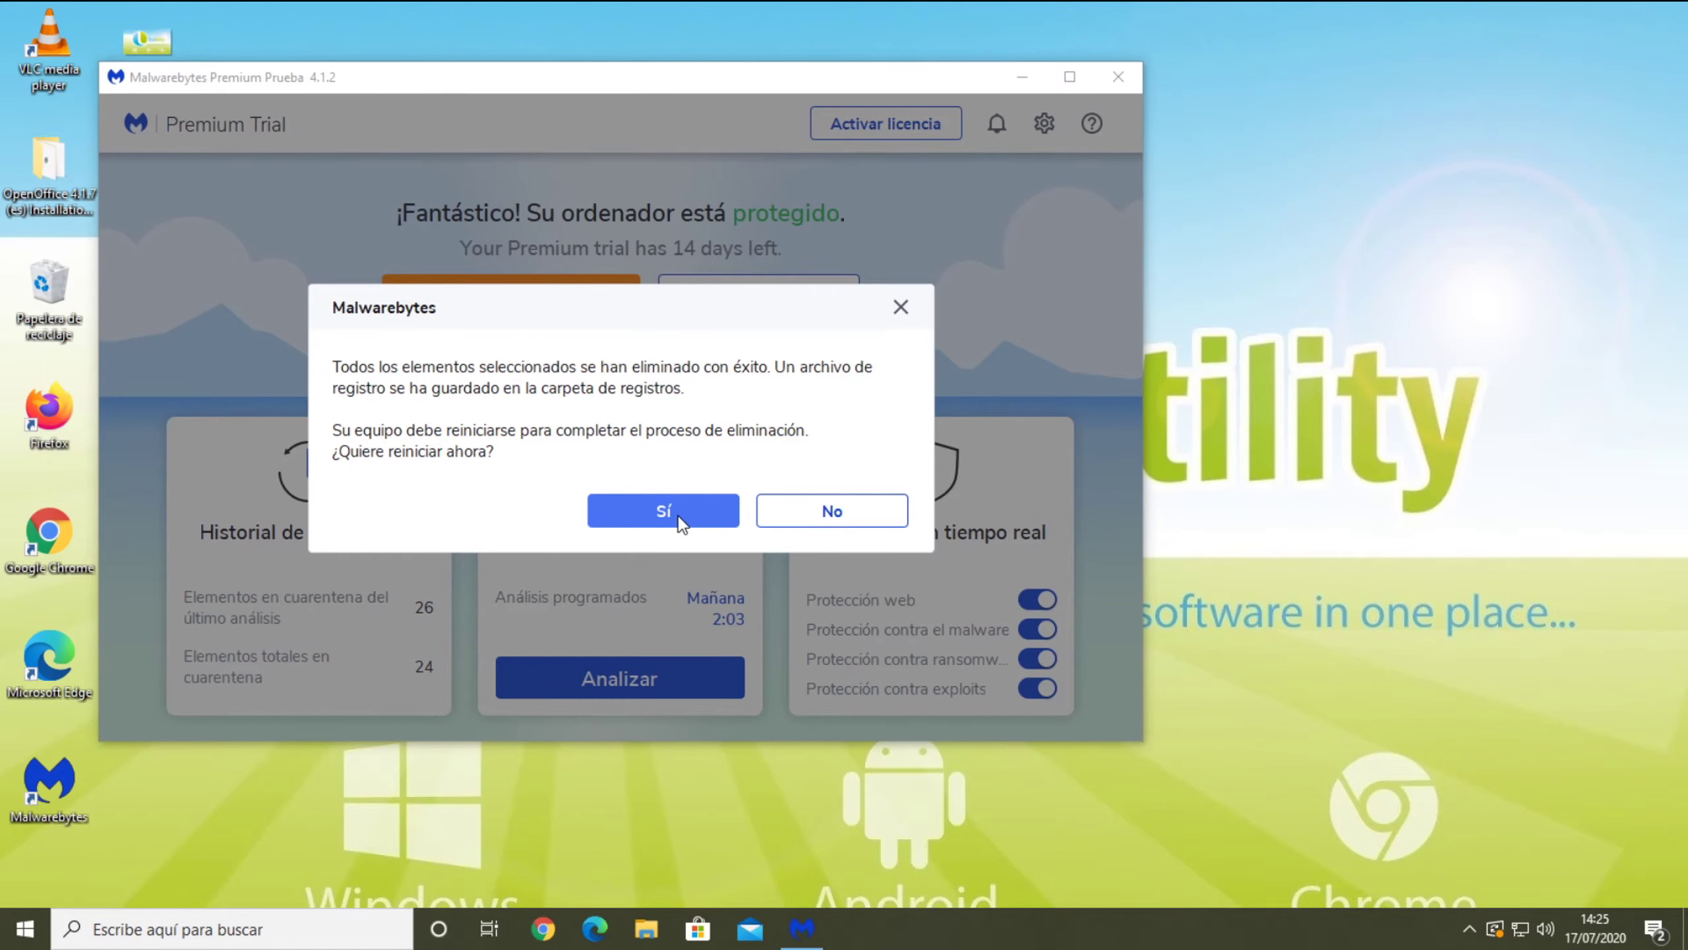
{"action": "left_click", "coordinate": [671, 510]}
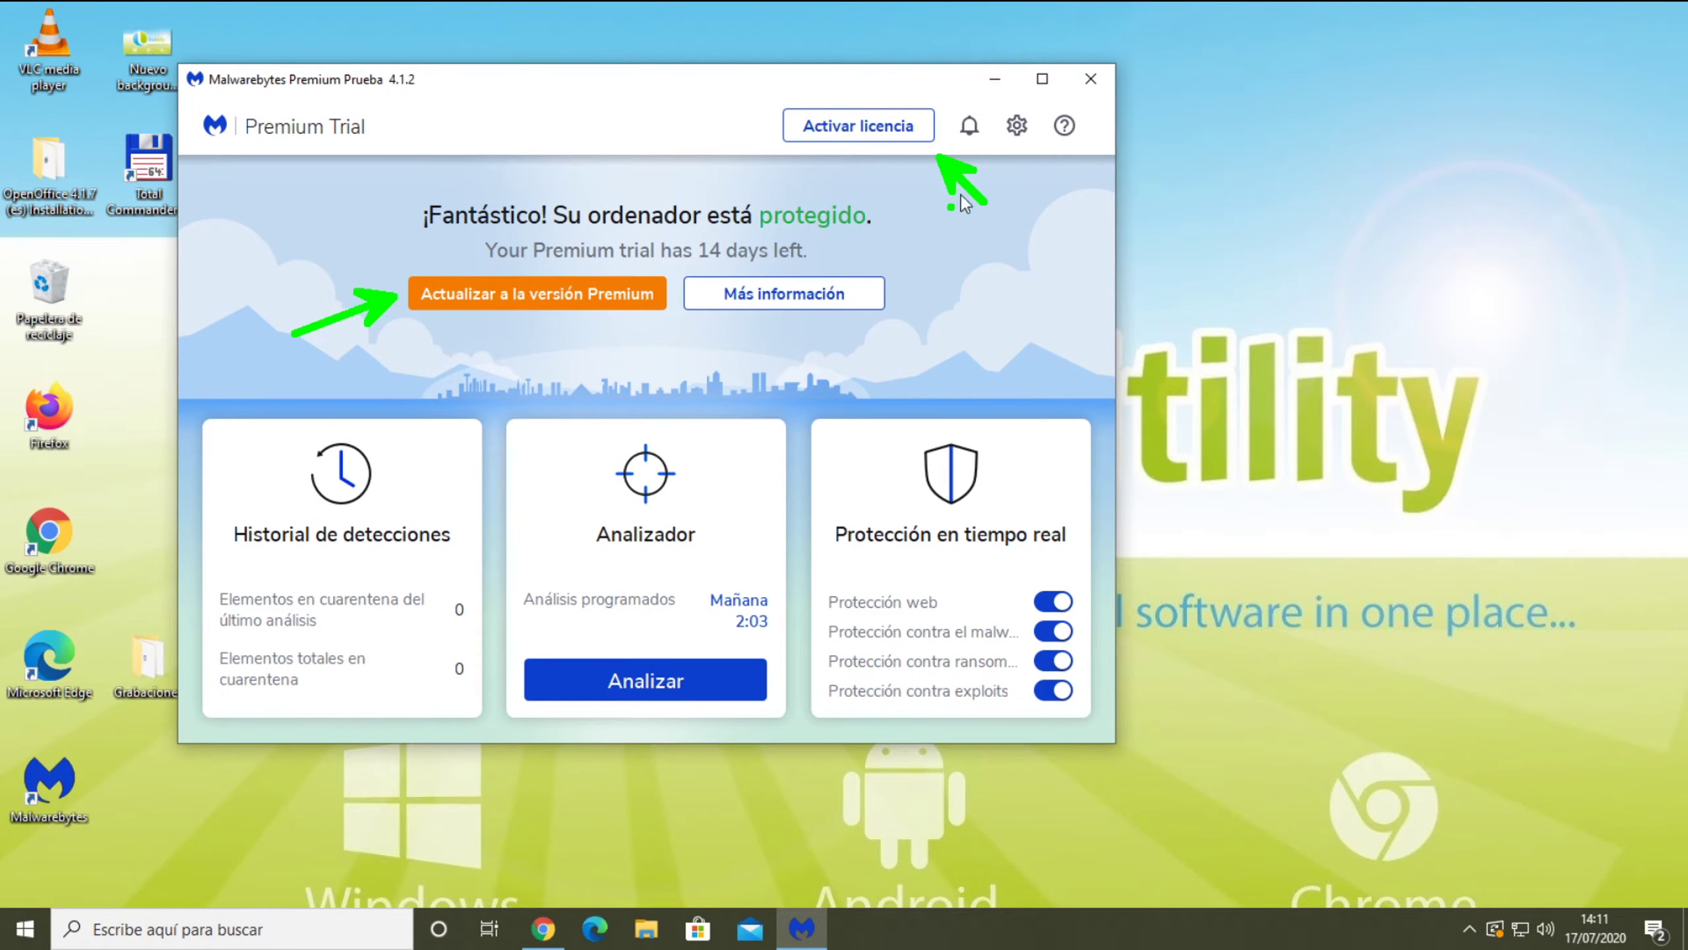
Step: Open the general settings and browse the list of available interface languages
{"action": "left_click", "coordinate": [1005, 117]}
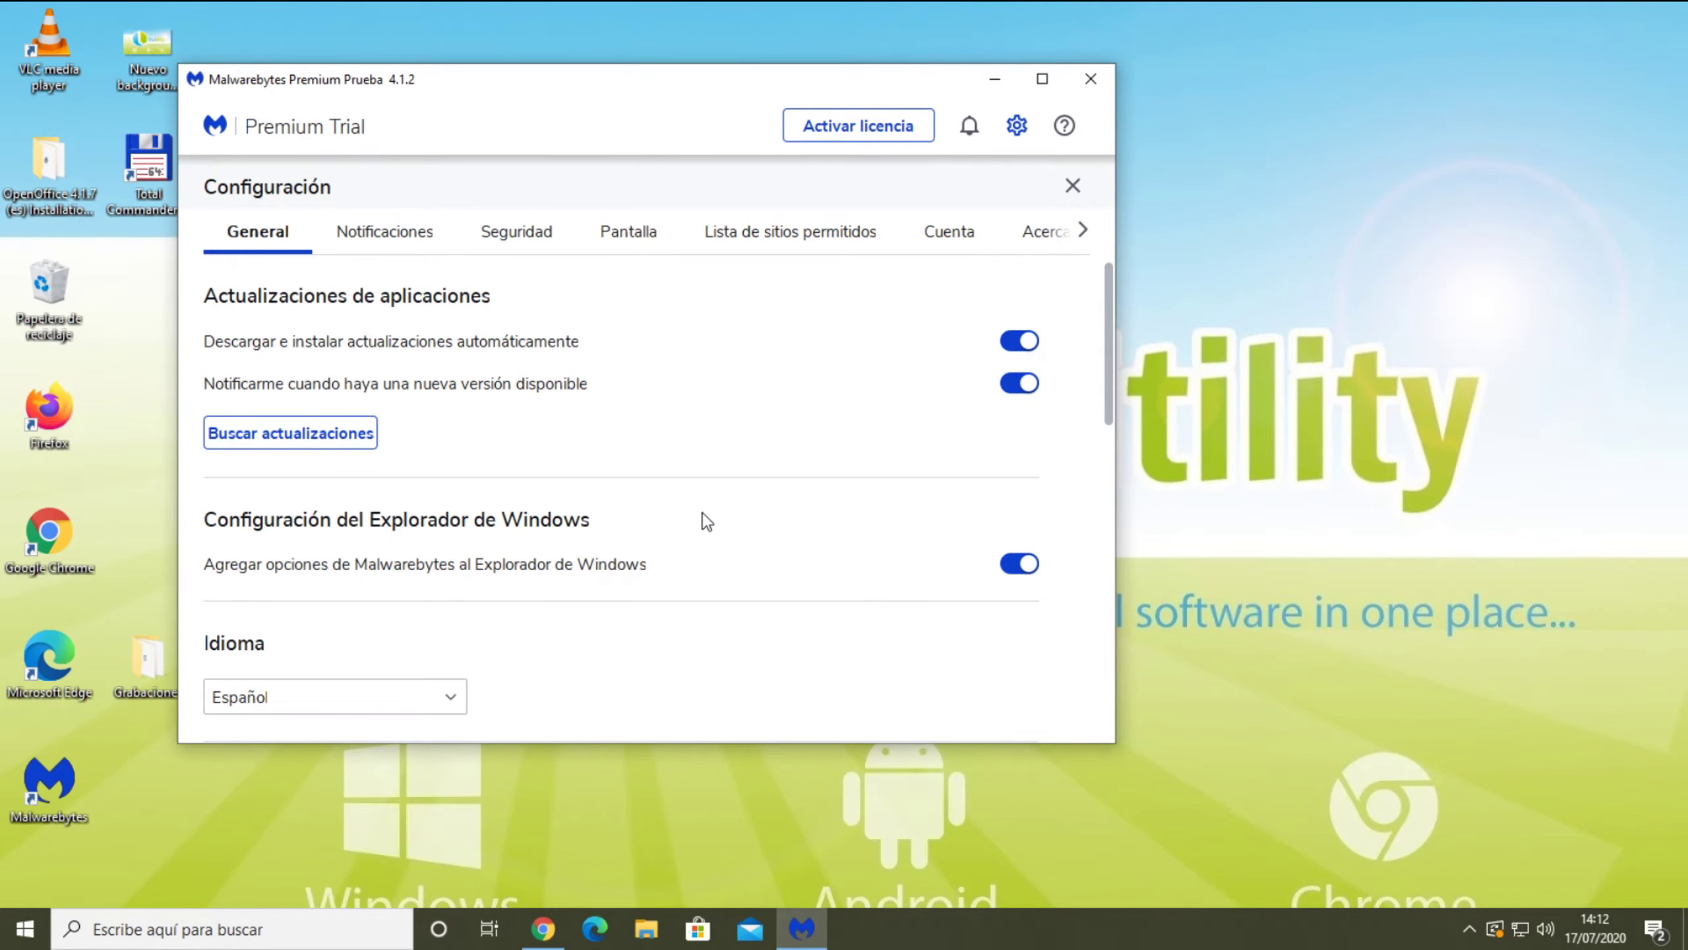
{"action": "scroll", "coordinate": [376, 490], "scroll_direction": "down", "scroll_amount": 2}
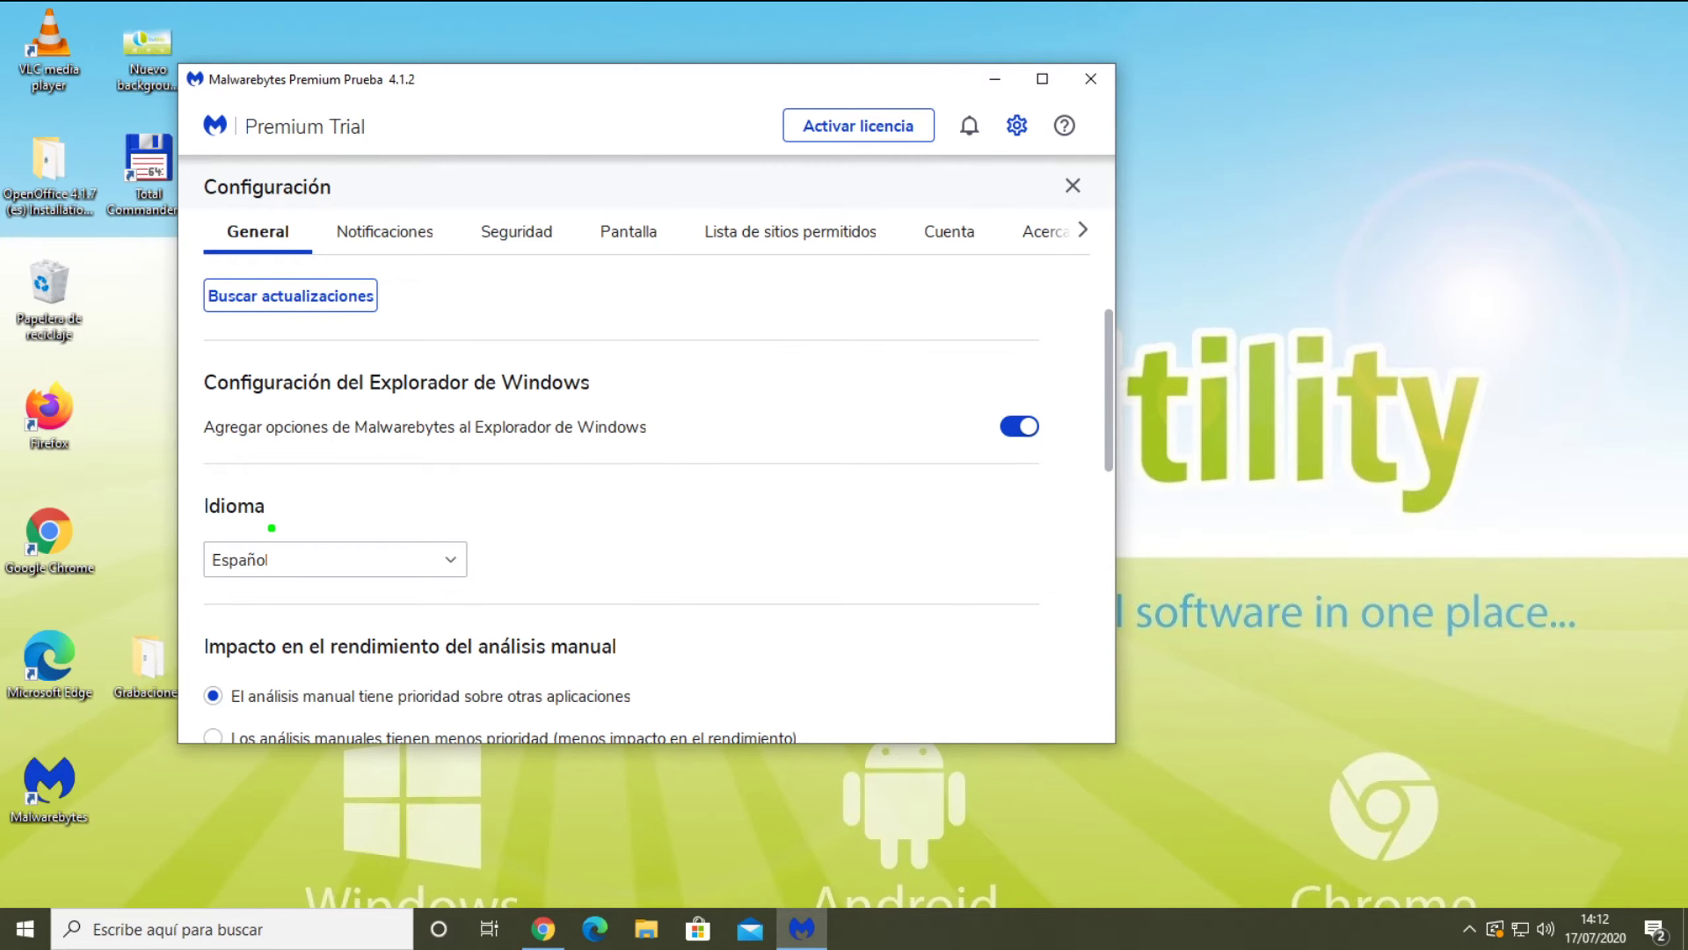
{"action": "left_click", "coordinate": [250, 529]}
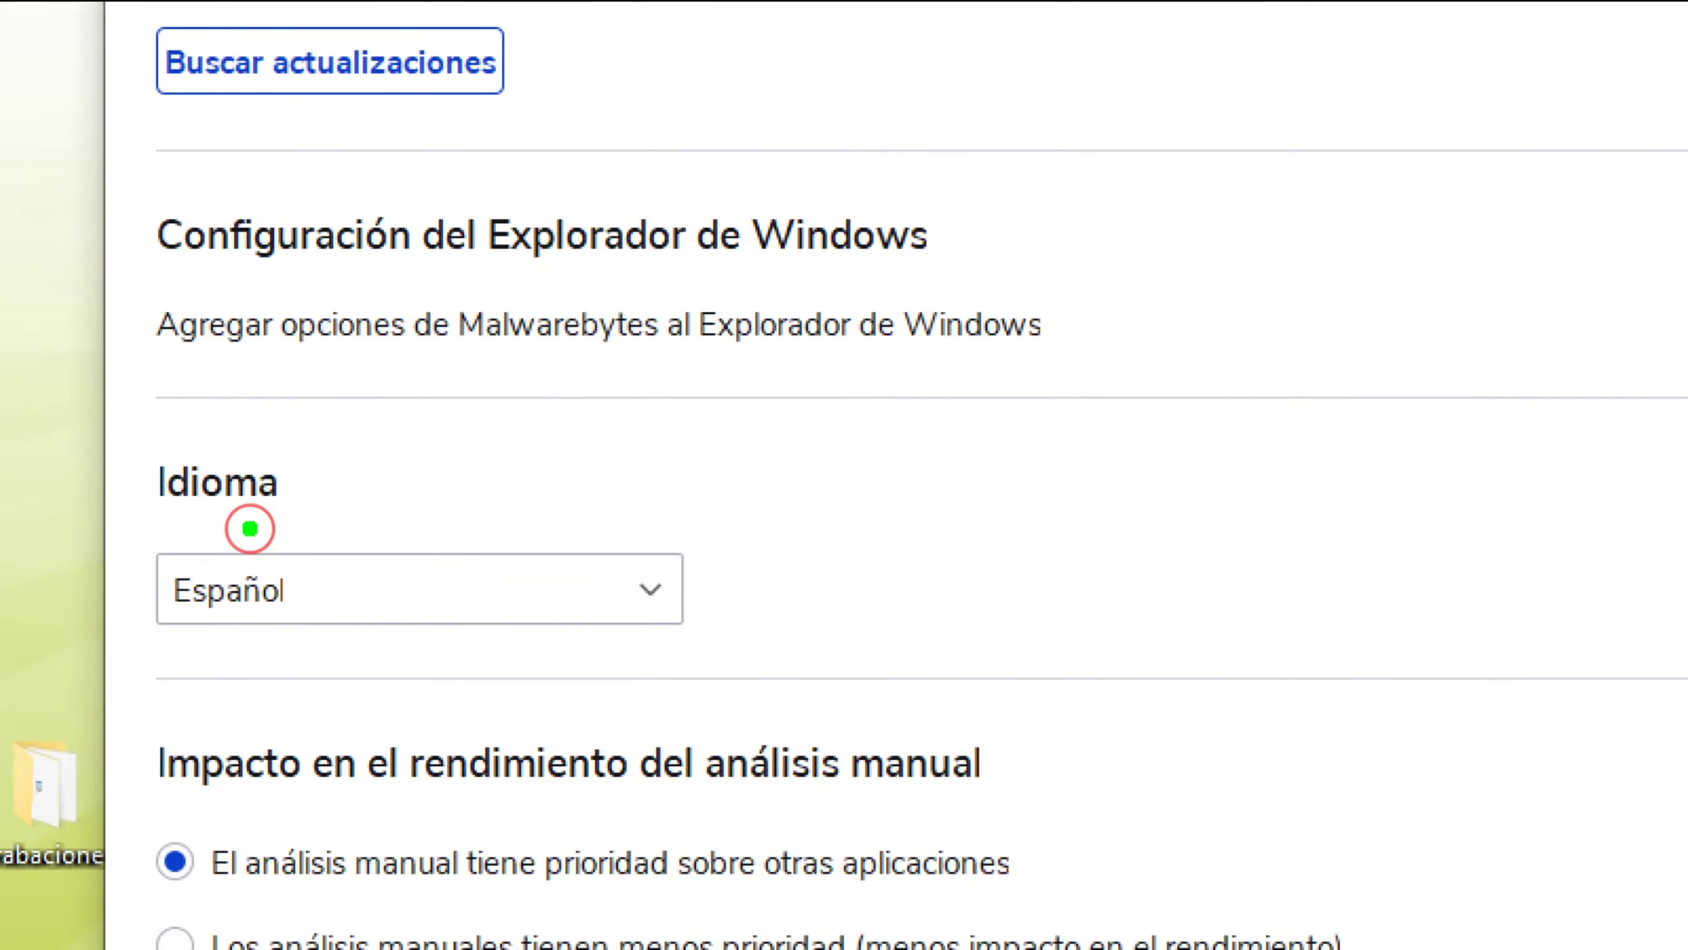
{"action": "mouse_move", "coordinate": [325, 521]}
{"action": "left_mouse_down"}
{"action": "mouse_move", "coordinate": [94, 566]}
{"action": "mouse_move", "coordinate": [173, 664]}
{"action": "mouse_move", "coordinate": [797, 653]}
{"action": "mouse_move", "coordinate": [369, 523]}
{"action": "mouse_move", "coordinate": [273, 527]}
{"action": "left_mouse_up"}
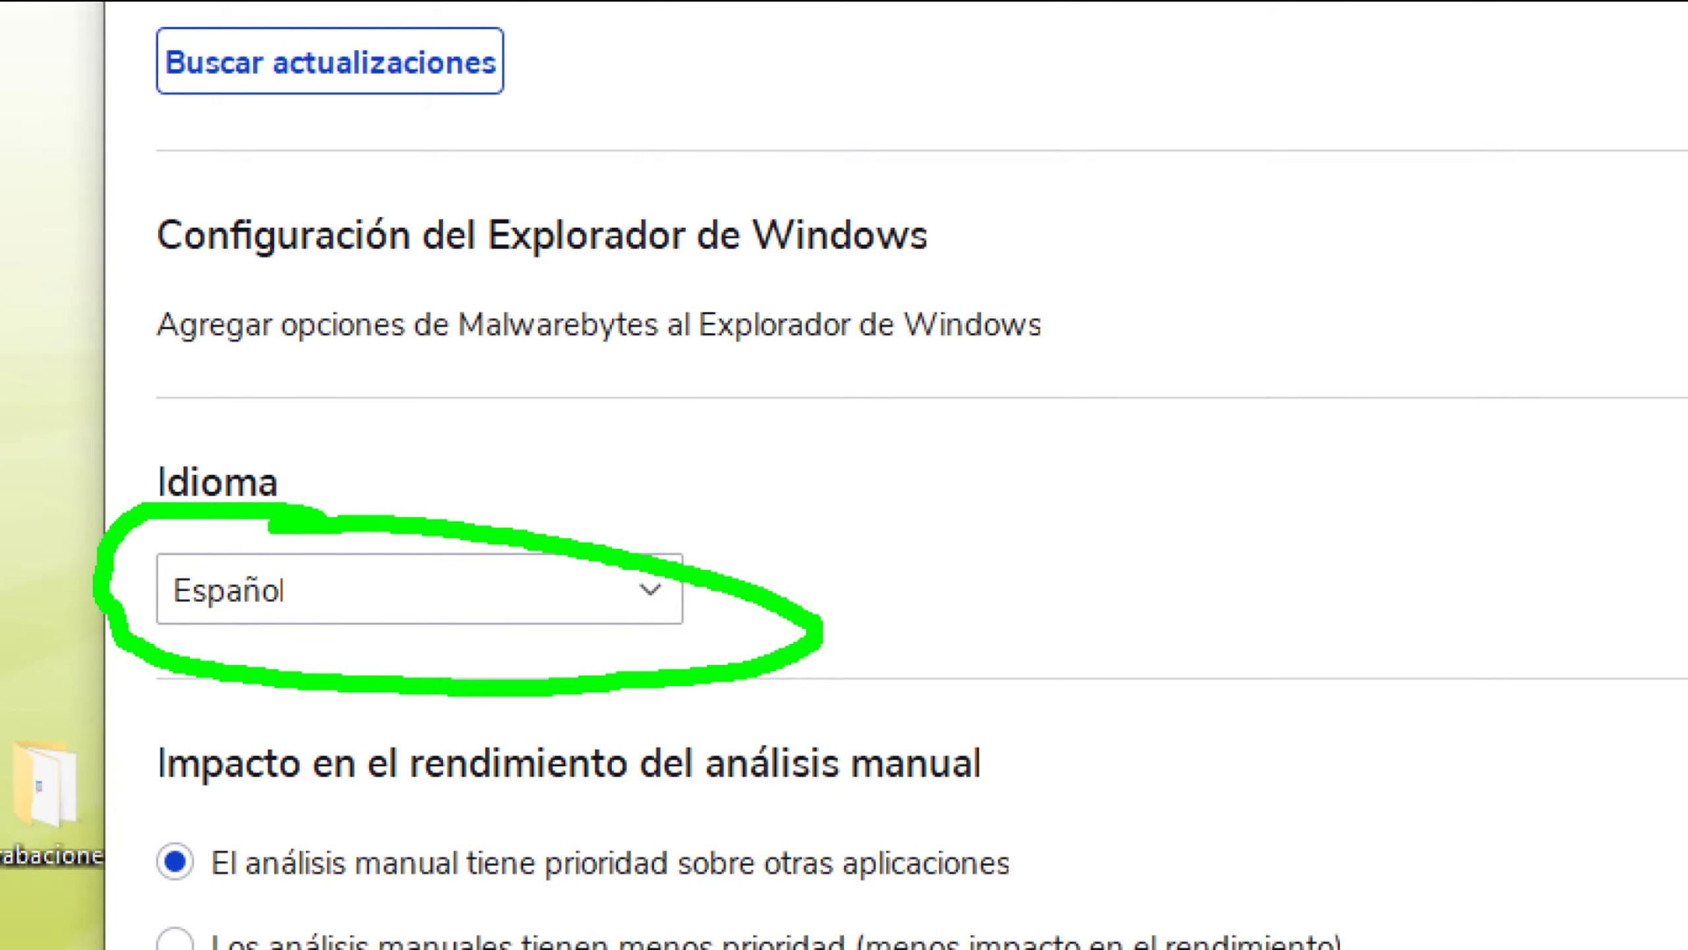
{"action": "key", "text": "Escape"}
{"action": "left_click", "coordinate": [450, 557]}
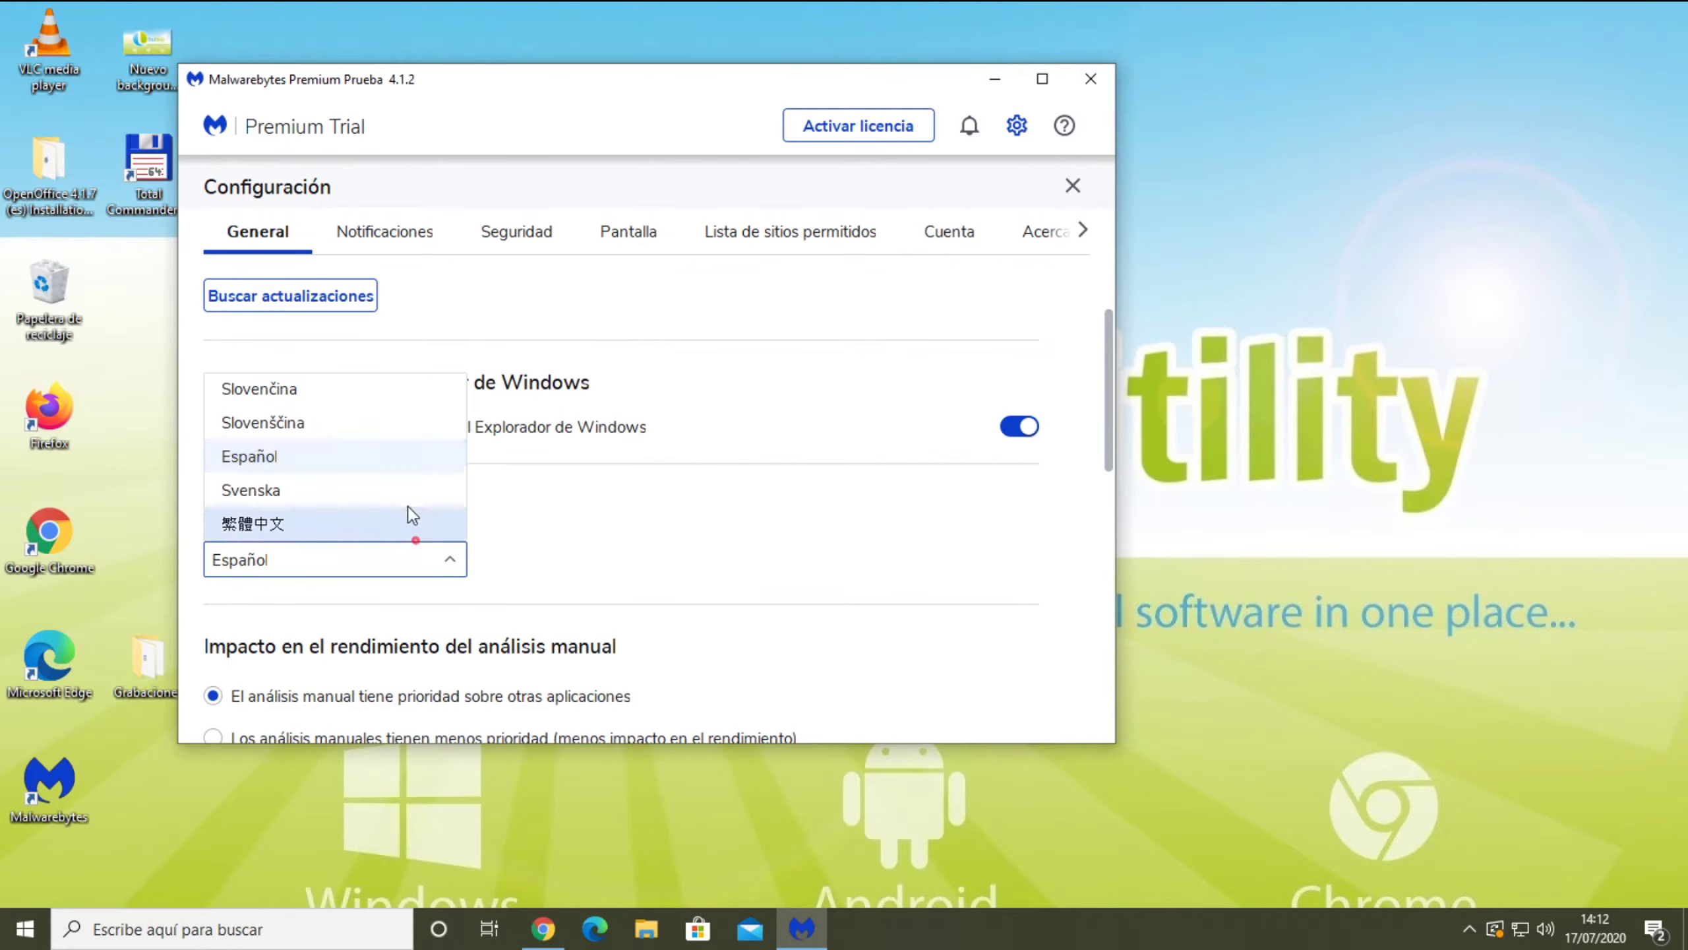
{"action": "scroll", "coordinate": [345, 468], "scroll_direction": "up", "scroll_amount": 2}
{"action": "left_click", "coordinate": [661, 556]}
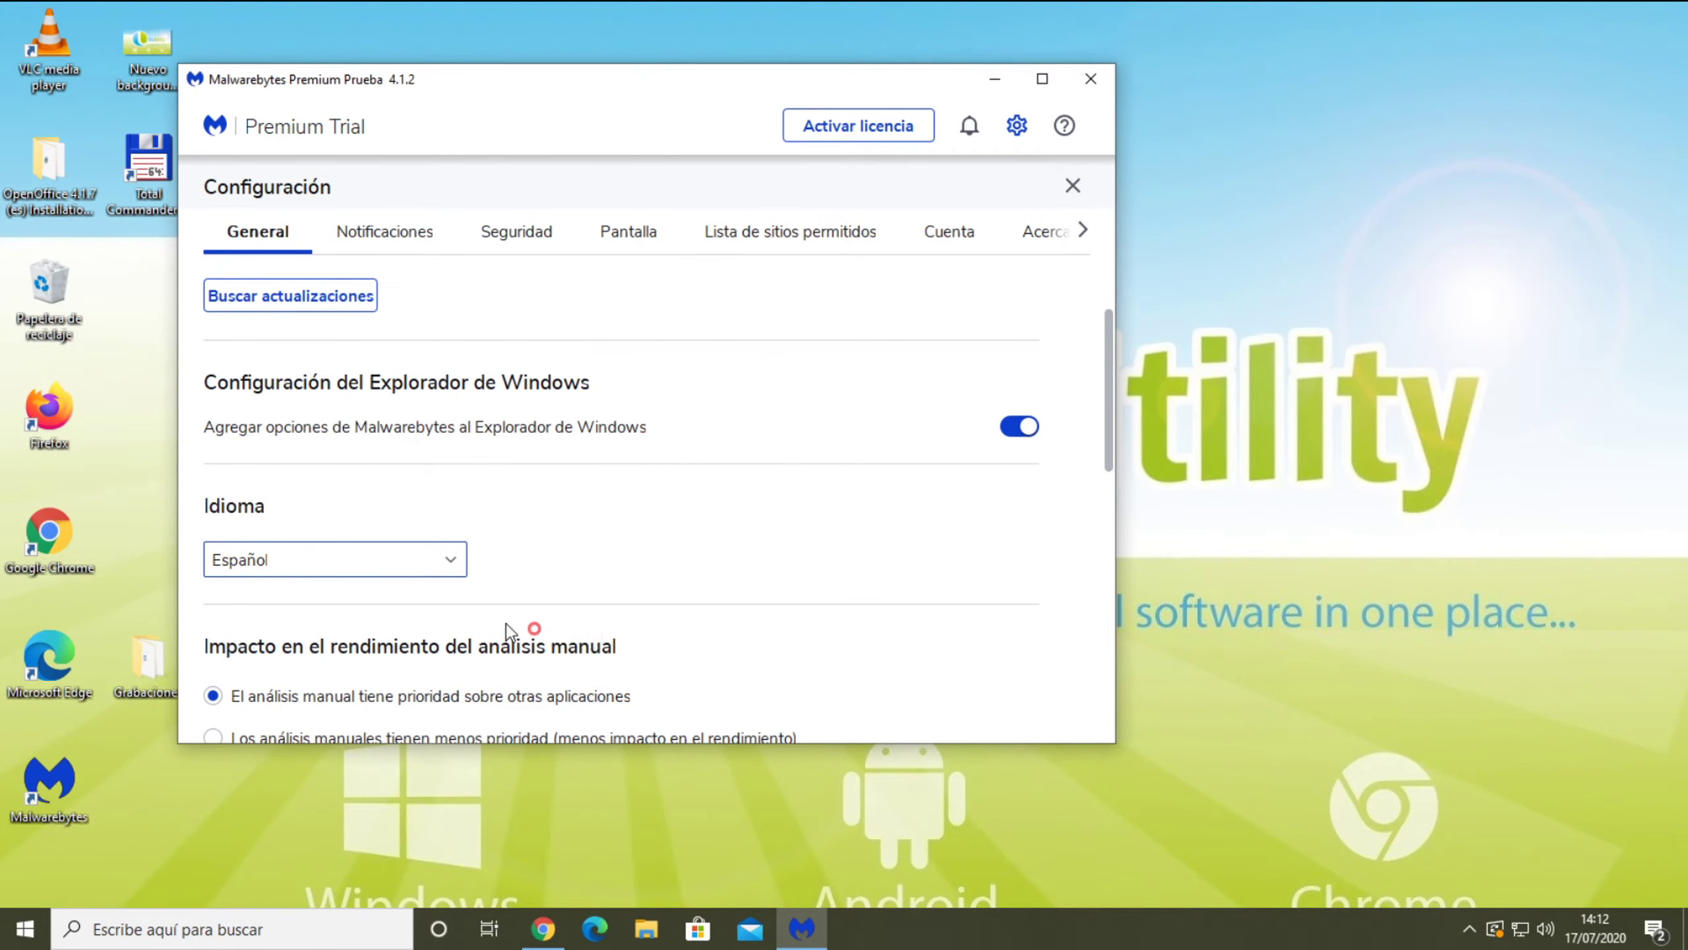
Step: Check for Malwarebytes application updates from the general settings and acknowledge the result
{"action": "scroll", "coordinate": [495, 554], "scroll_direction": "up", "scroll_amount": 3}
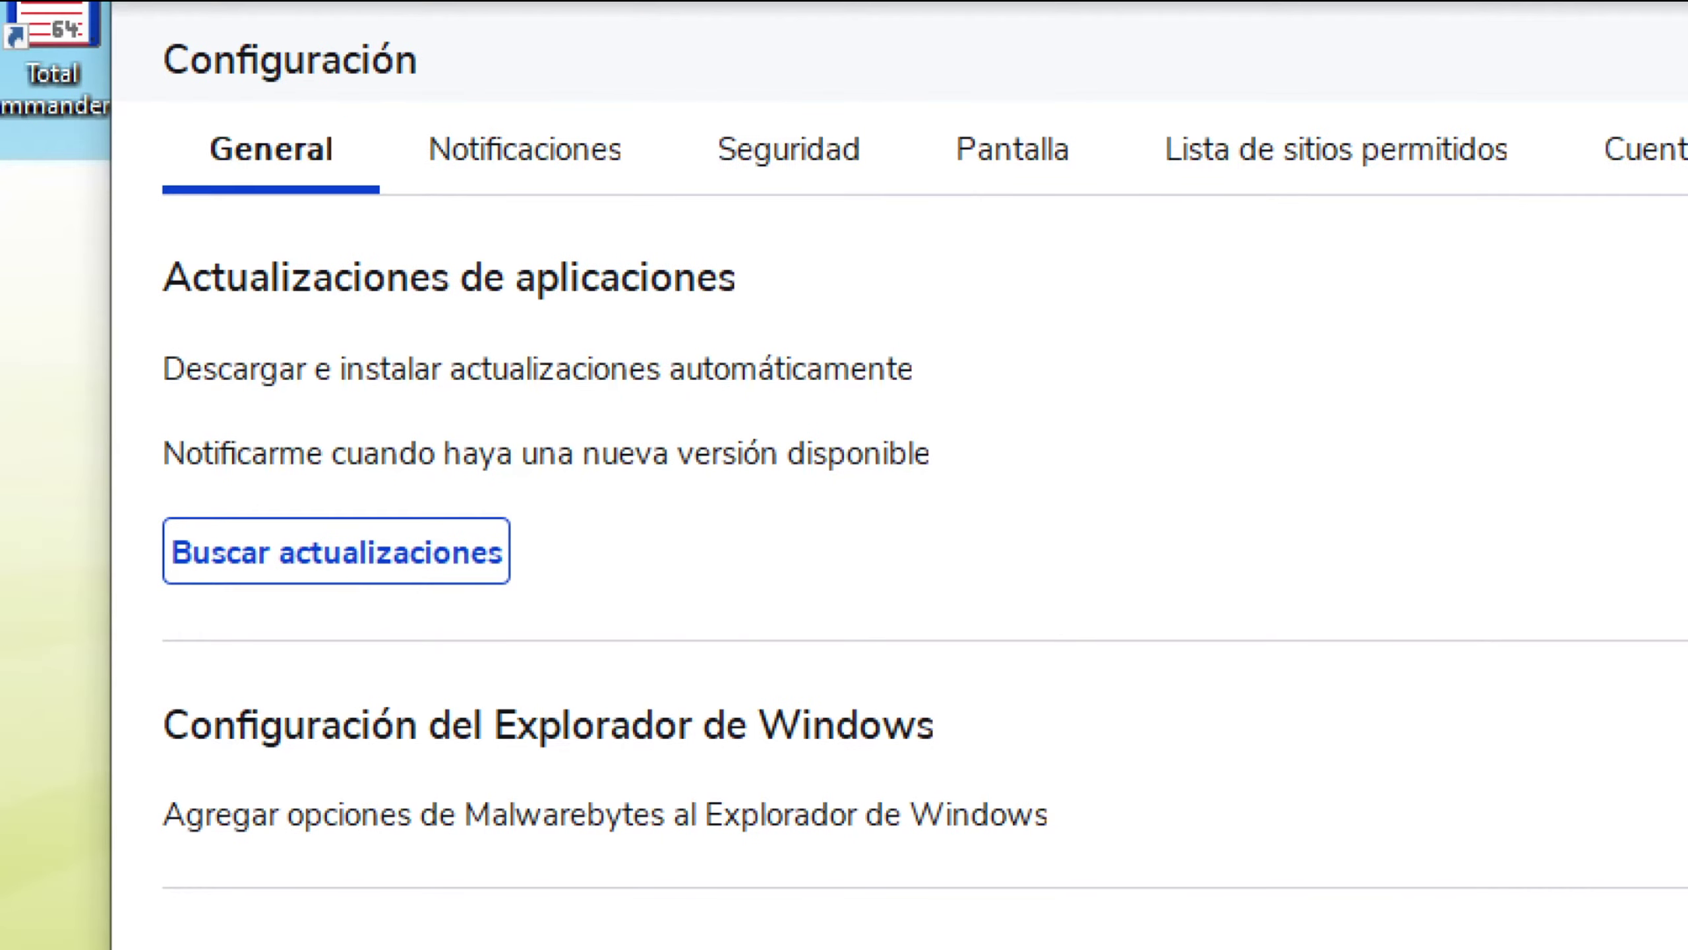
{"action": "left_click_drag", "start_coordinate": [243, 281], "coordinate": [171, 383]}
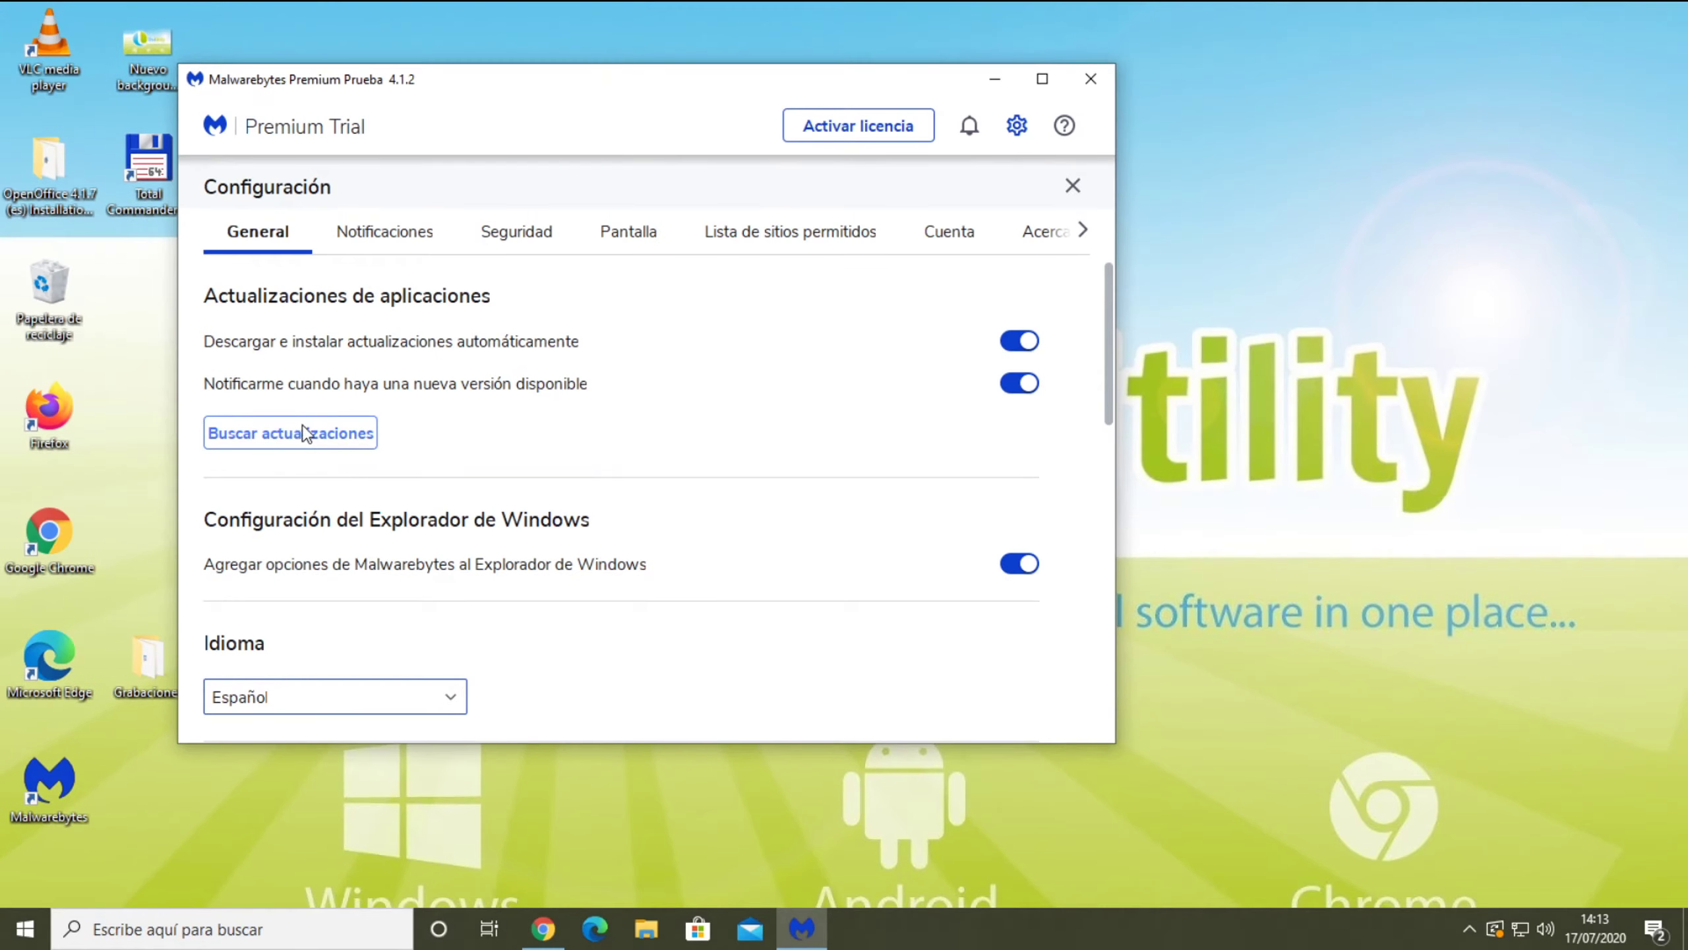
{"action": "left_click", "coordinate": [353, 552]}
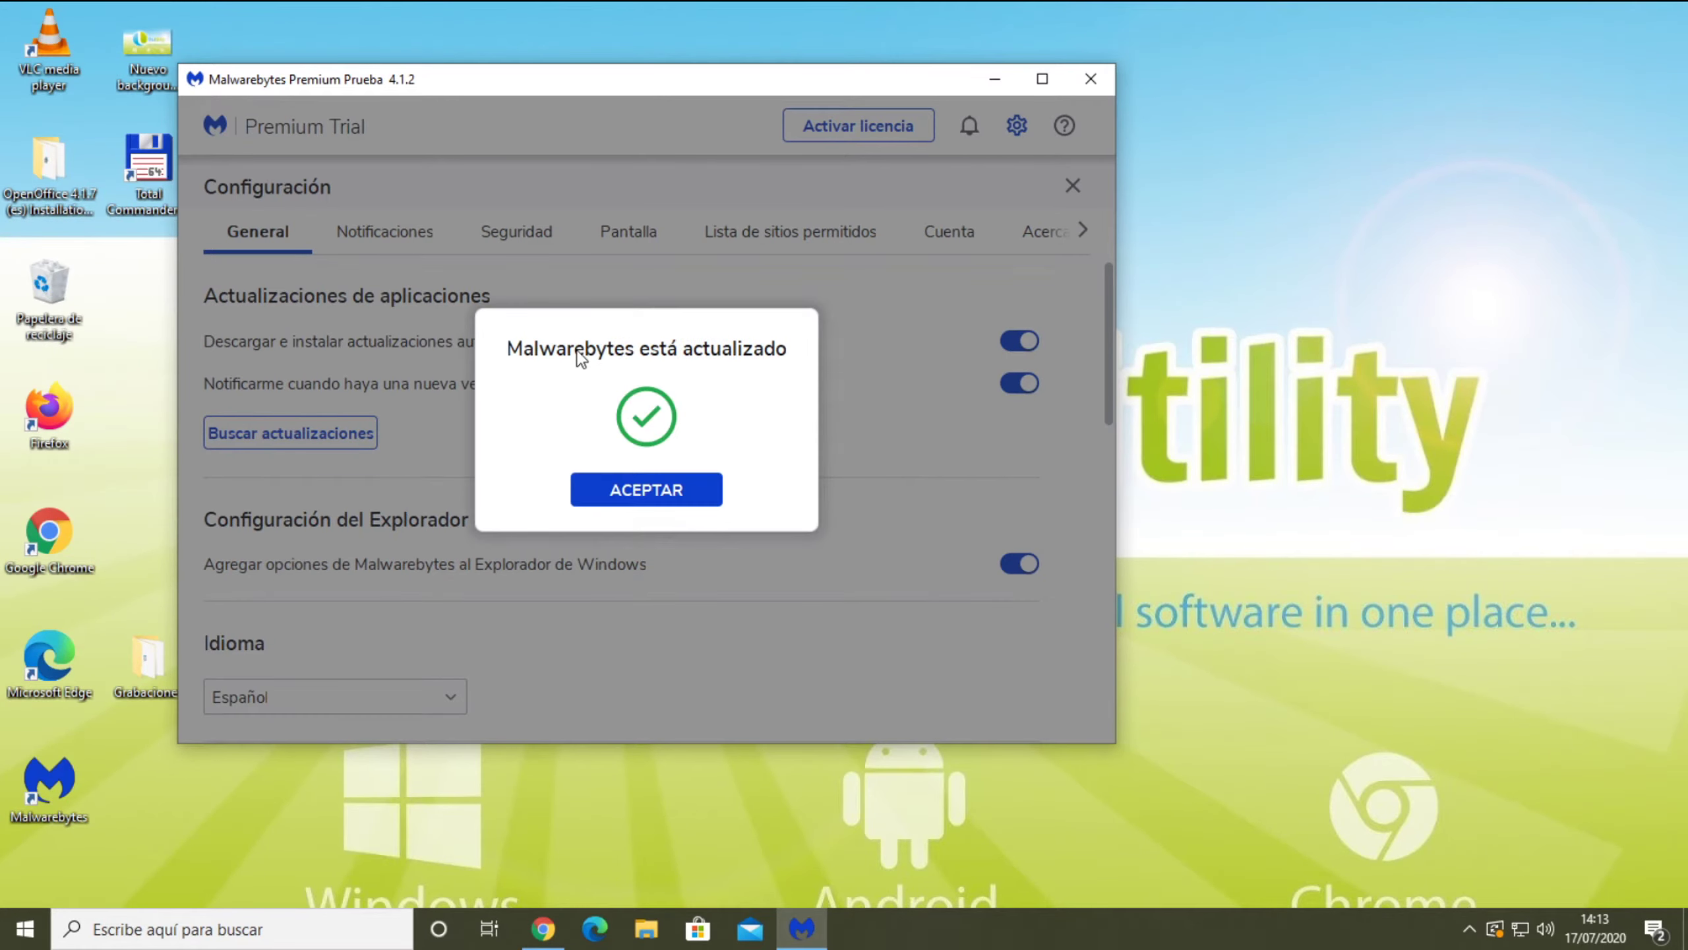
{"action": "left_click", "coordinate": [661, 489]}
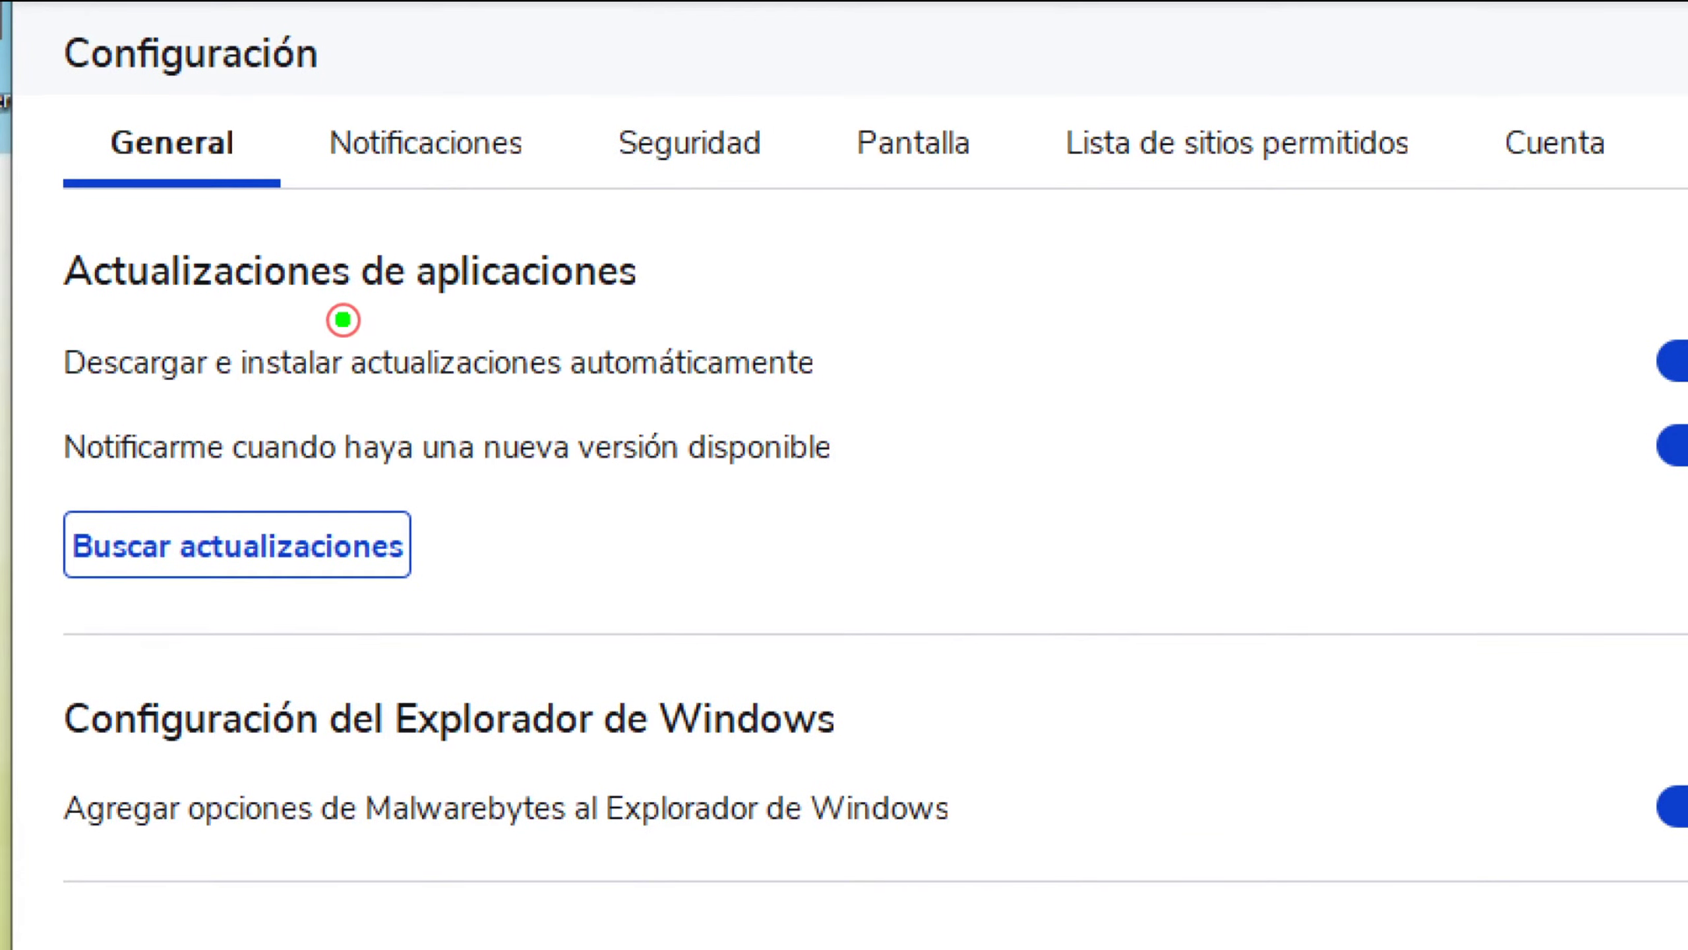
{"action": "left_click_drag", "start_coordinate": [273, 300], "coordinate": [658, 300]}
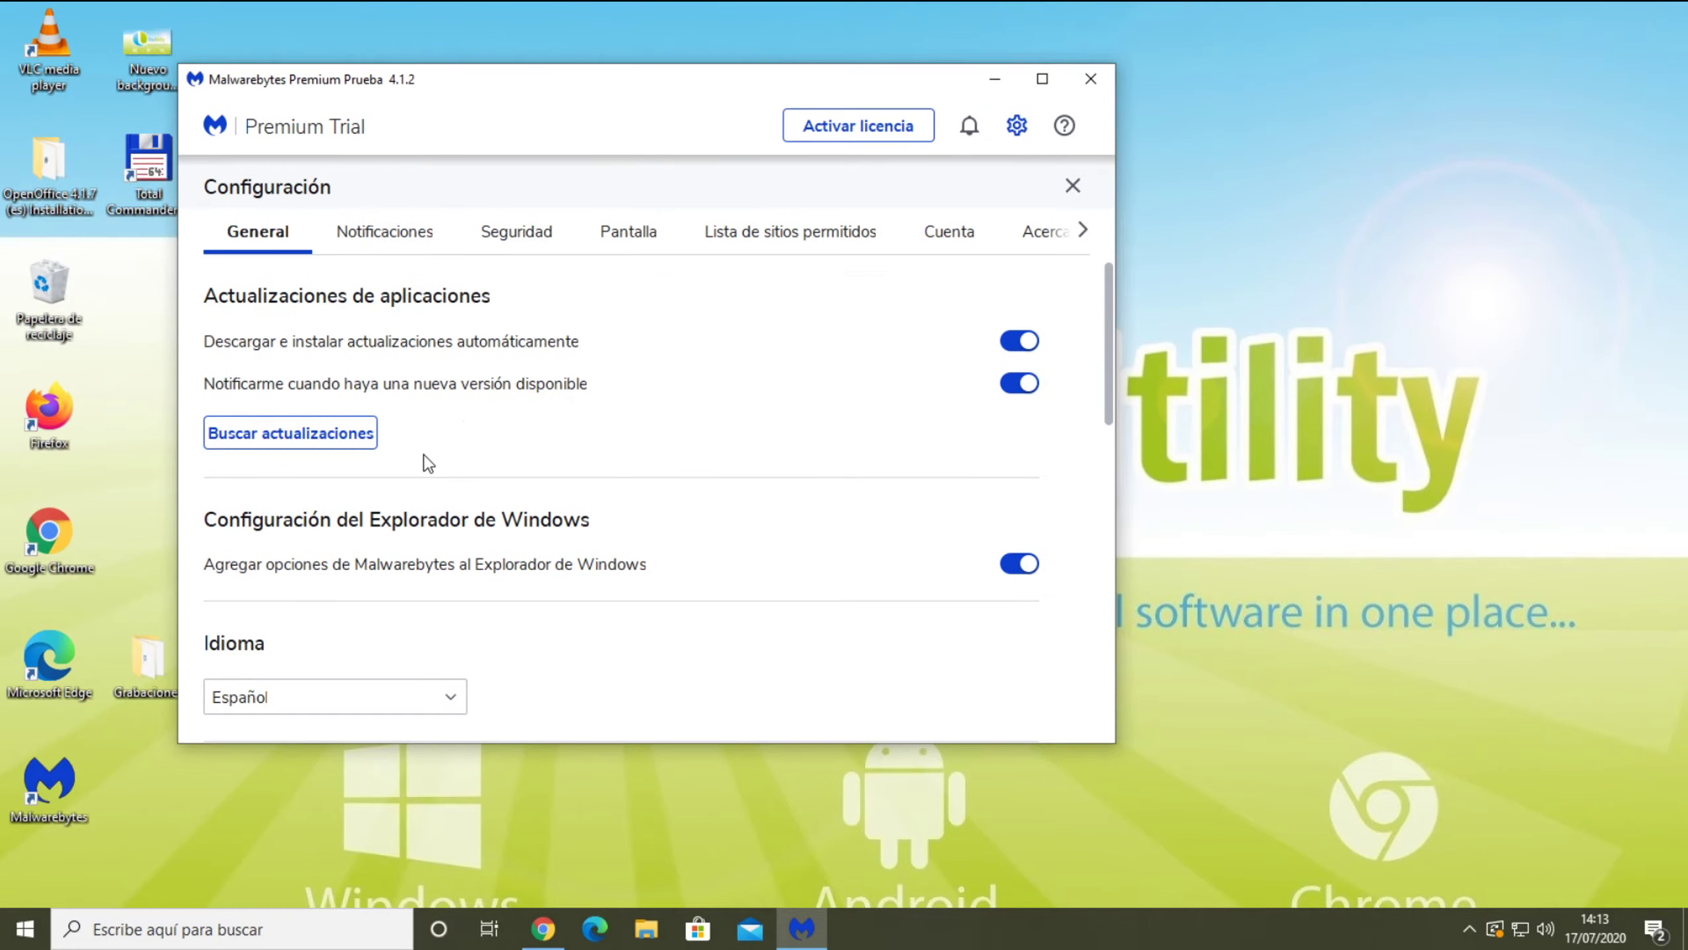
{"action": "left_click", "coordinate": [320, 433]}
{"action": "left_click", "coordinate": [300, 436]}
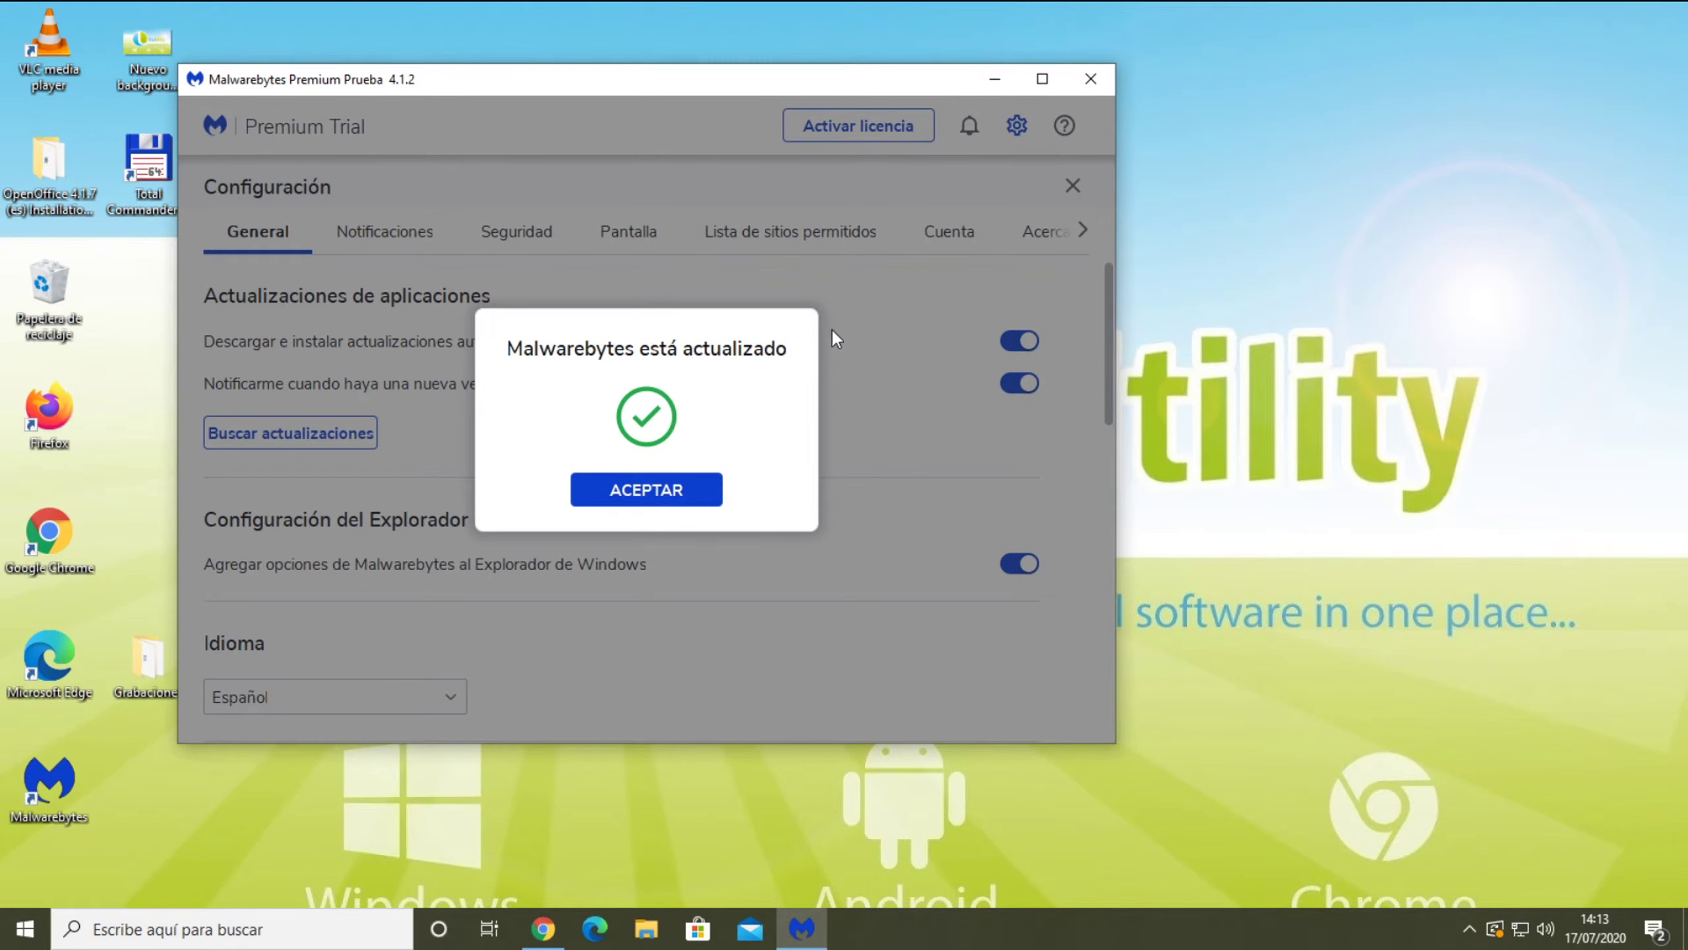
{"action": "left_click", "coordinate": [658, 495]}
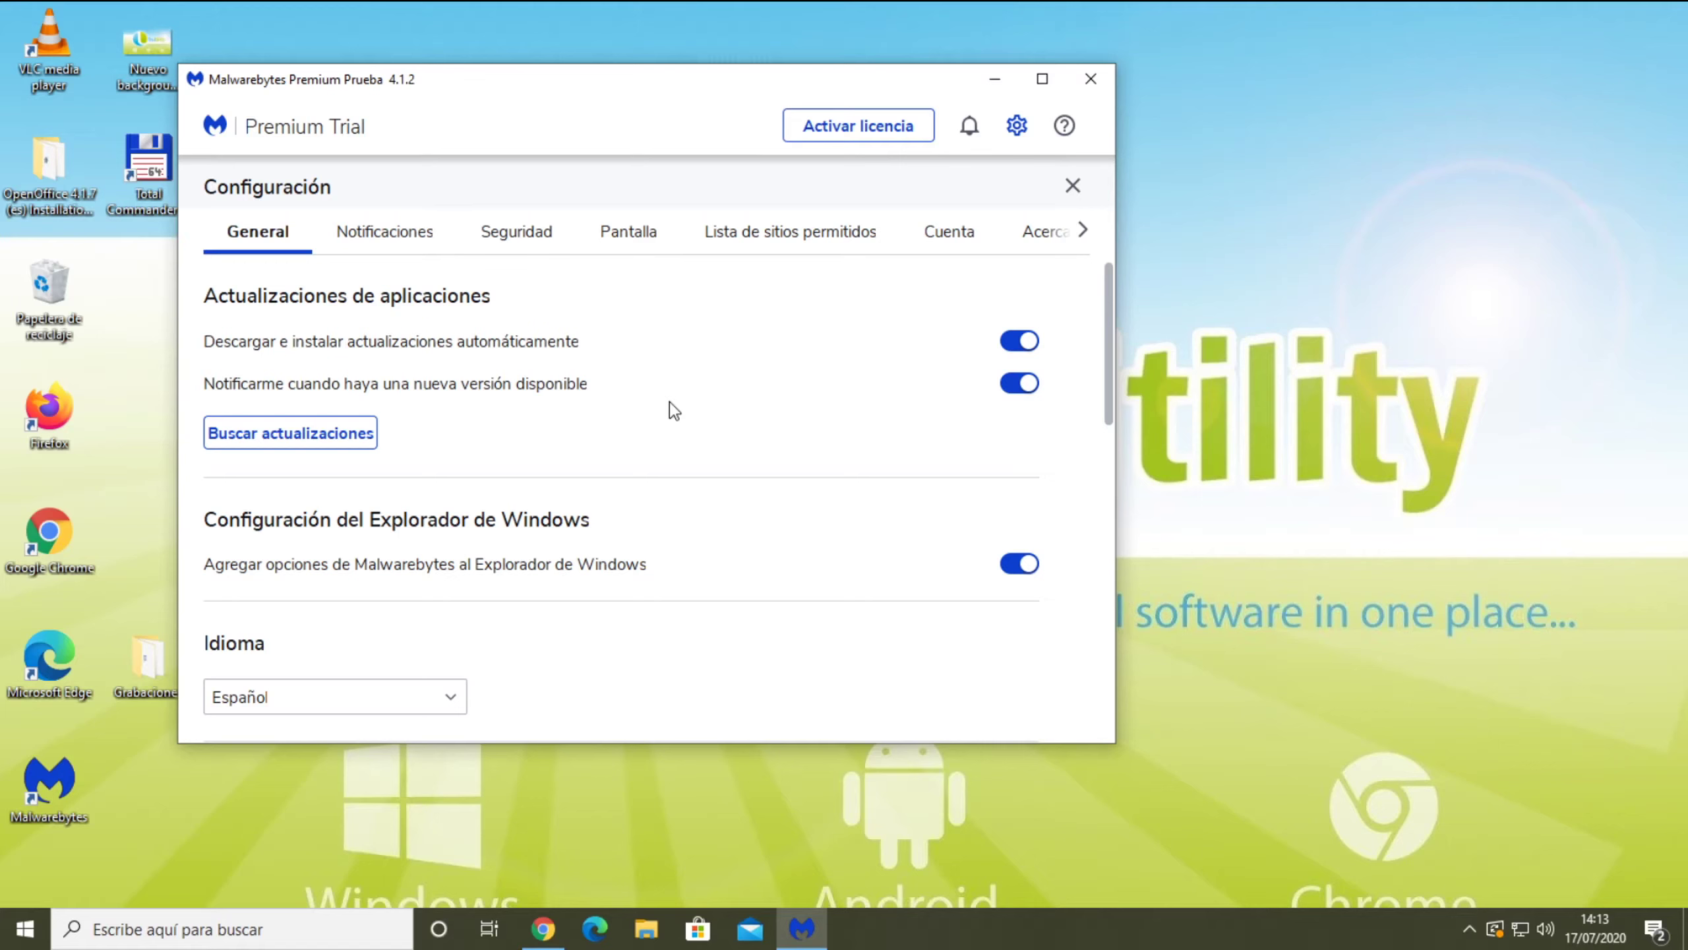
Step: Review the general settings for Windows Explorer integration, manual scan priority, event log data, user access and beta updates
{"action": "scroll", "coordinate": [674, 411], "scroll_direction": "down", "scroll_amount": 3}
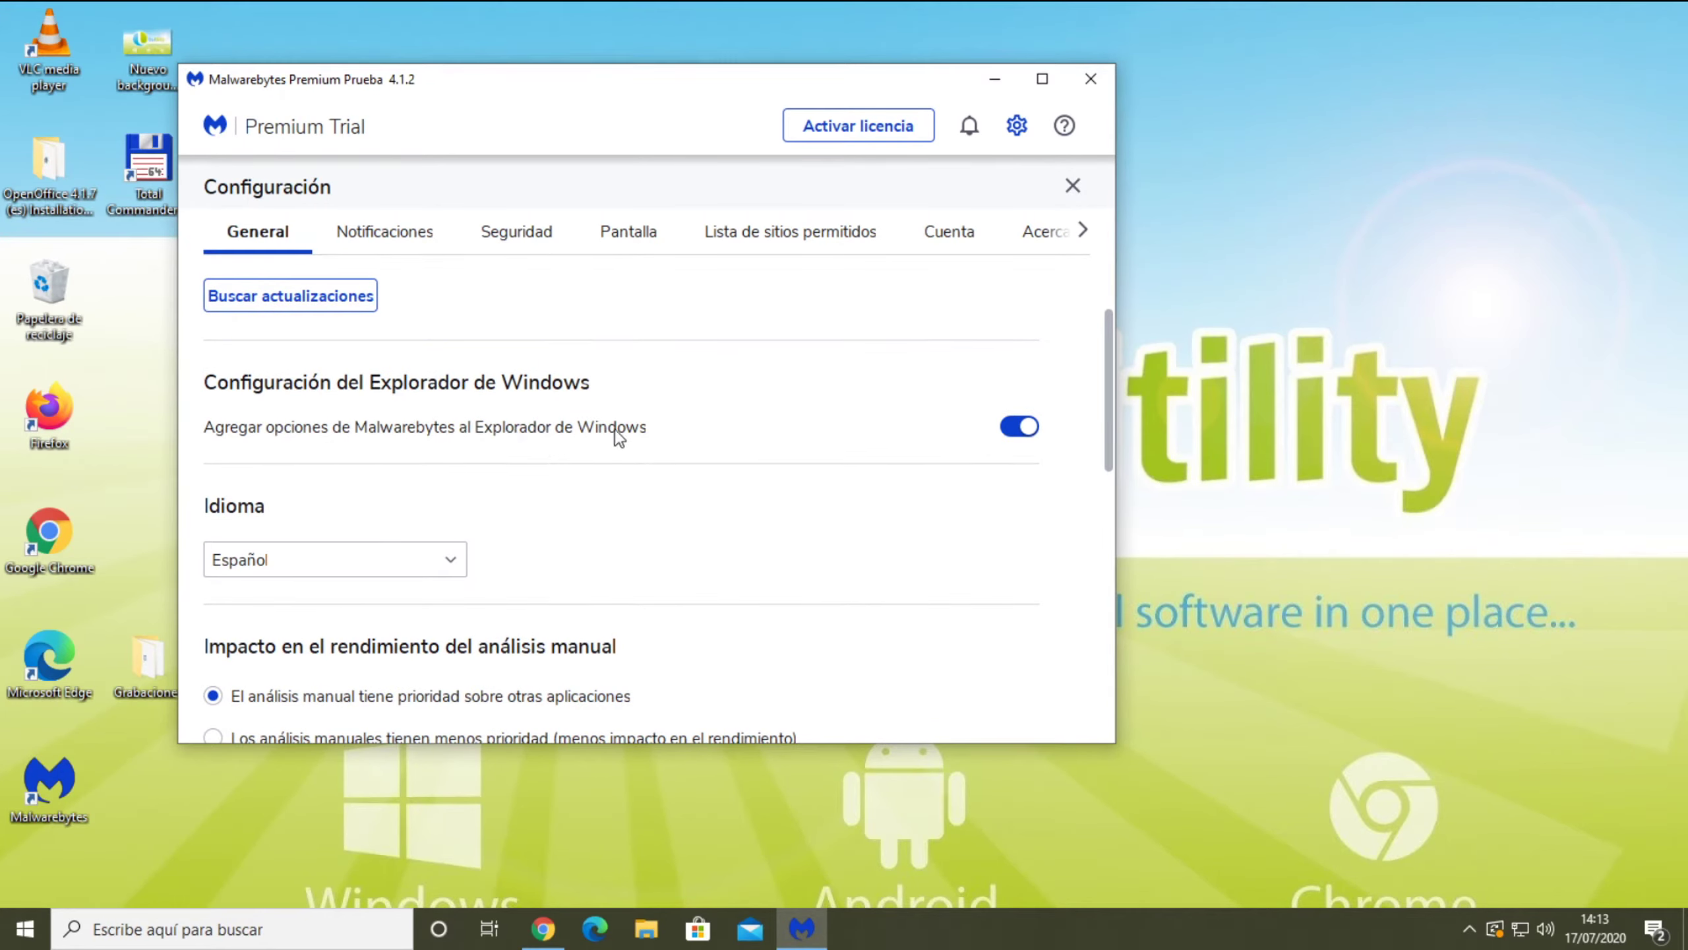
{"action": "scroll", "coordinate": [524, 452], "scroll_direction": "down", "scroll_amount": 6}
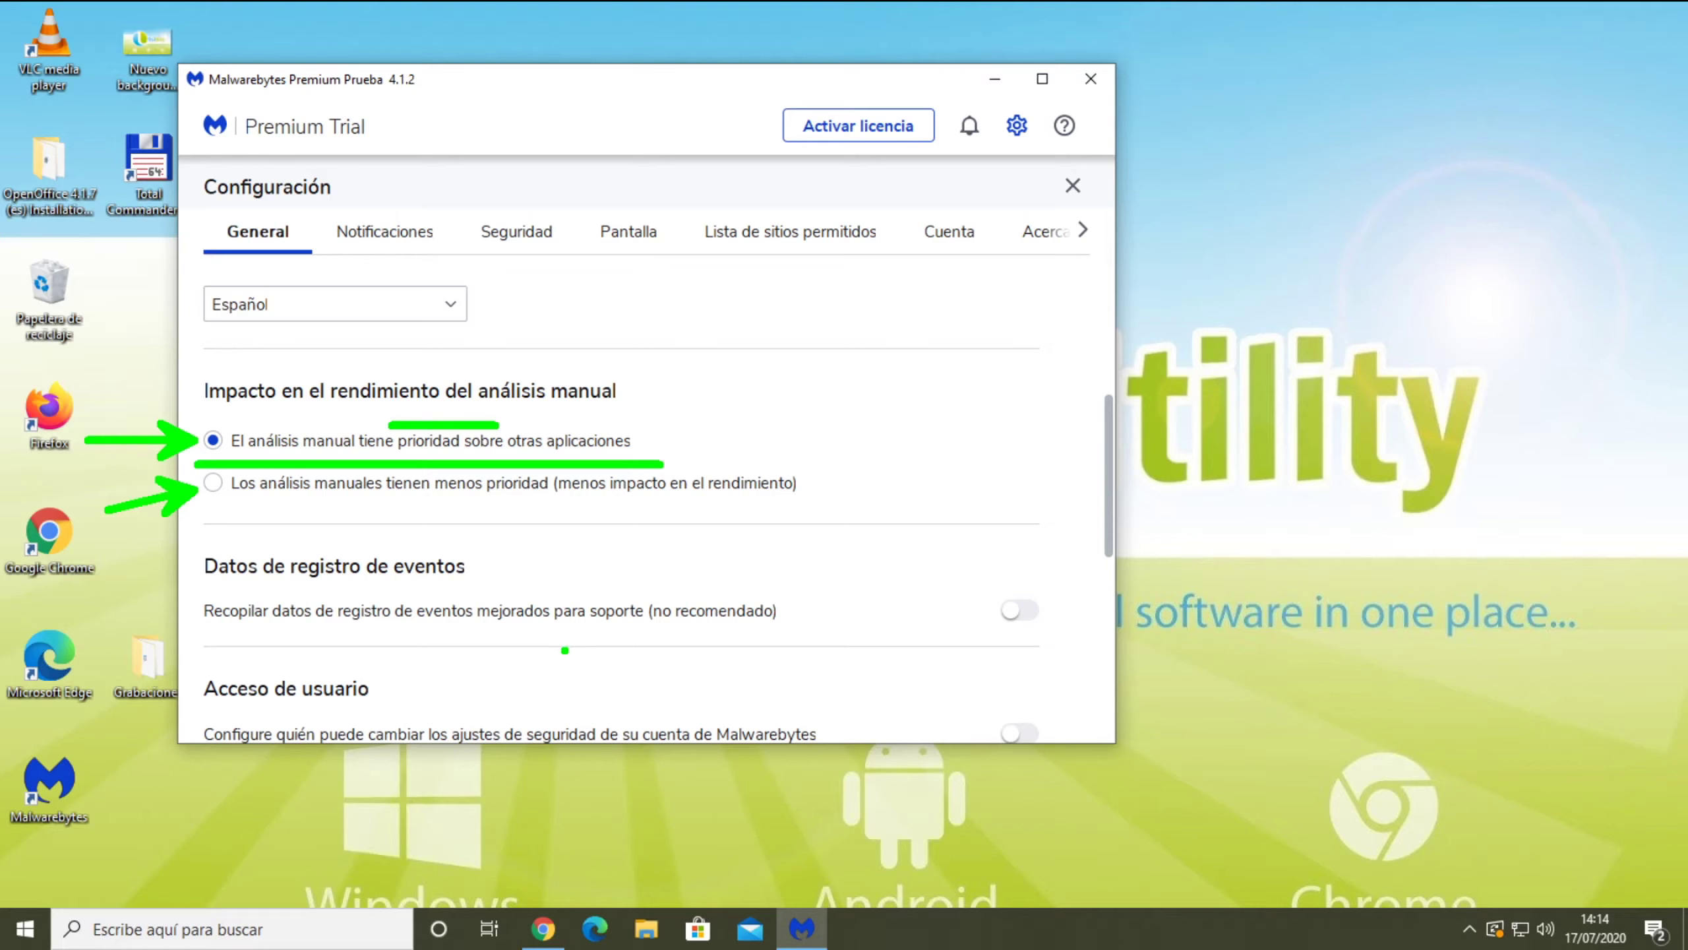
{"action": "scroll", "coordinate": [482, 386], "scroll_direction": "down", "scroll_amount": 4}
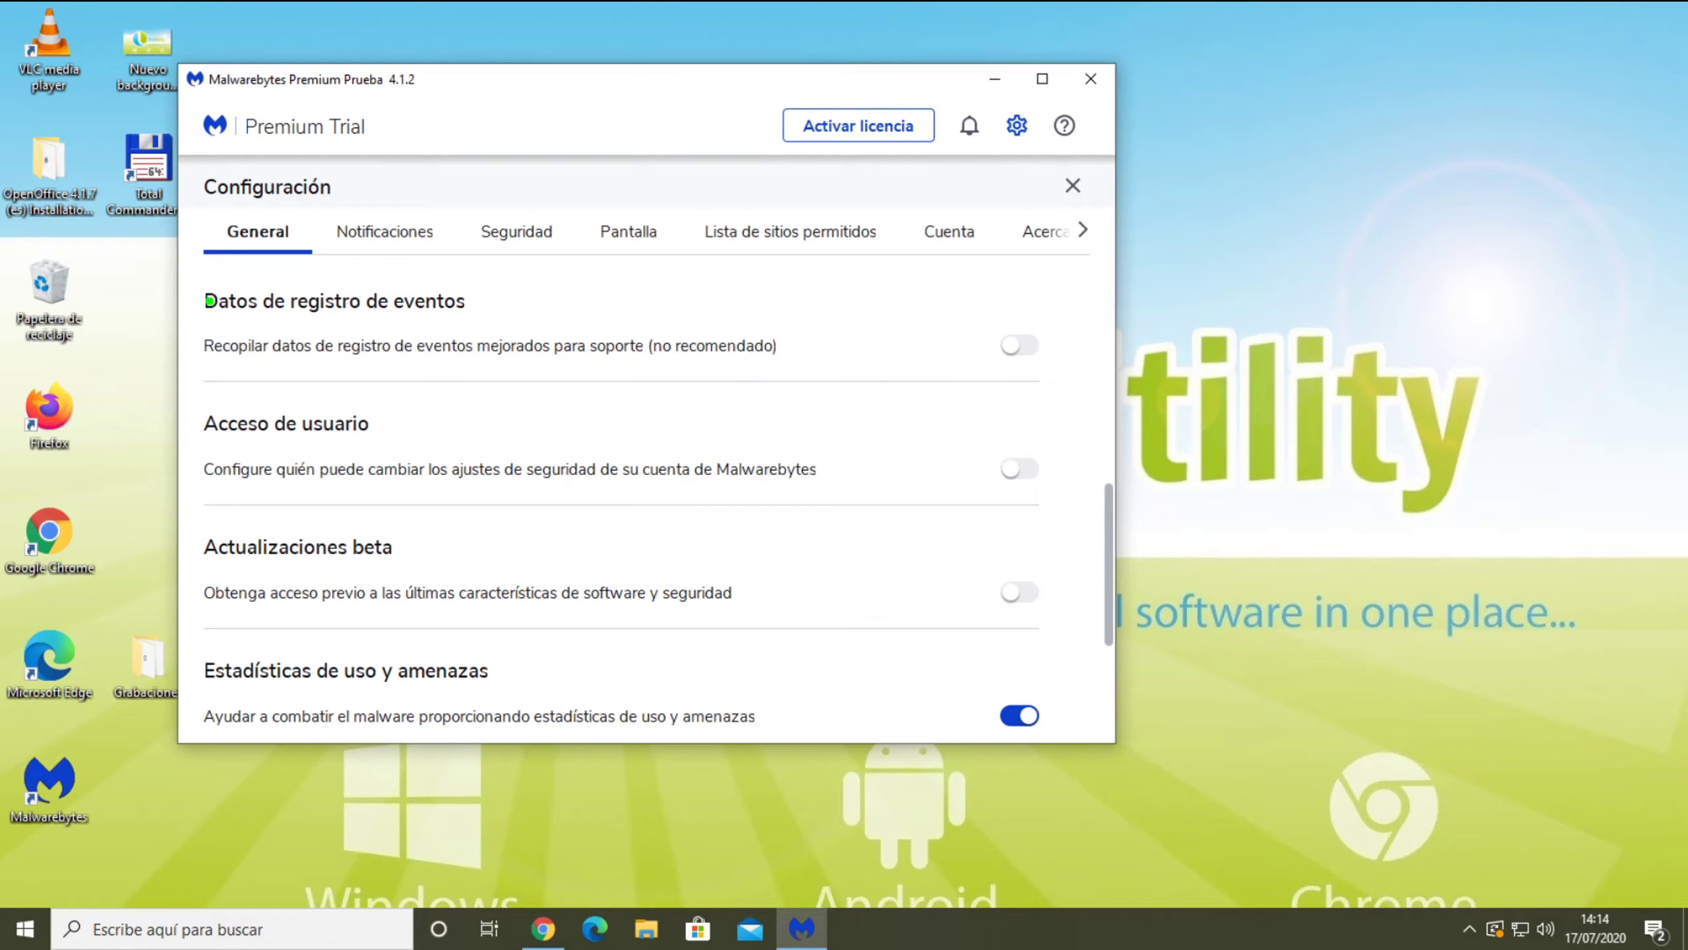
{"action": "left_click_drag", "start_coordinate": [190, 295], "coordinate": [192, 364]}
{"action": "left_click_drag", "start_coordinate": [591, 359], "coordinate": [635, 360]}
{"action": "left_click_drag", "start_coordinate": [491, 307], "coordinate": [585, 307]}
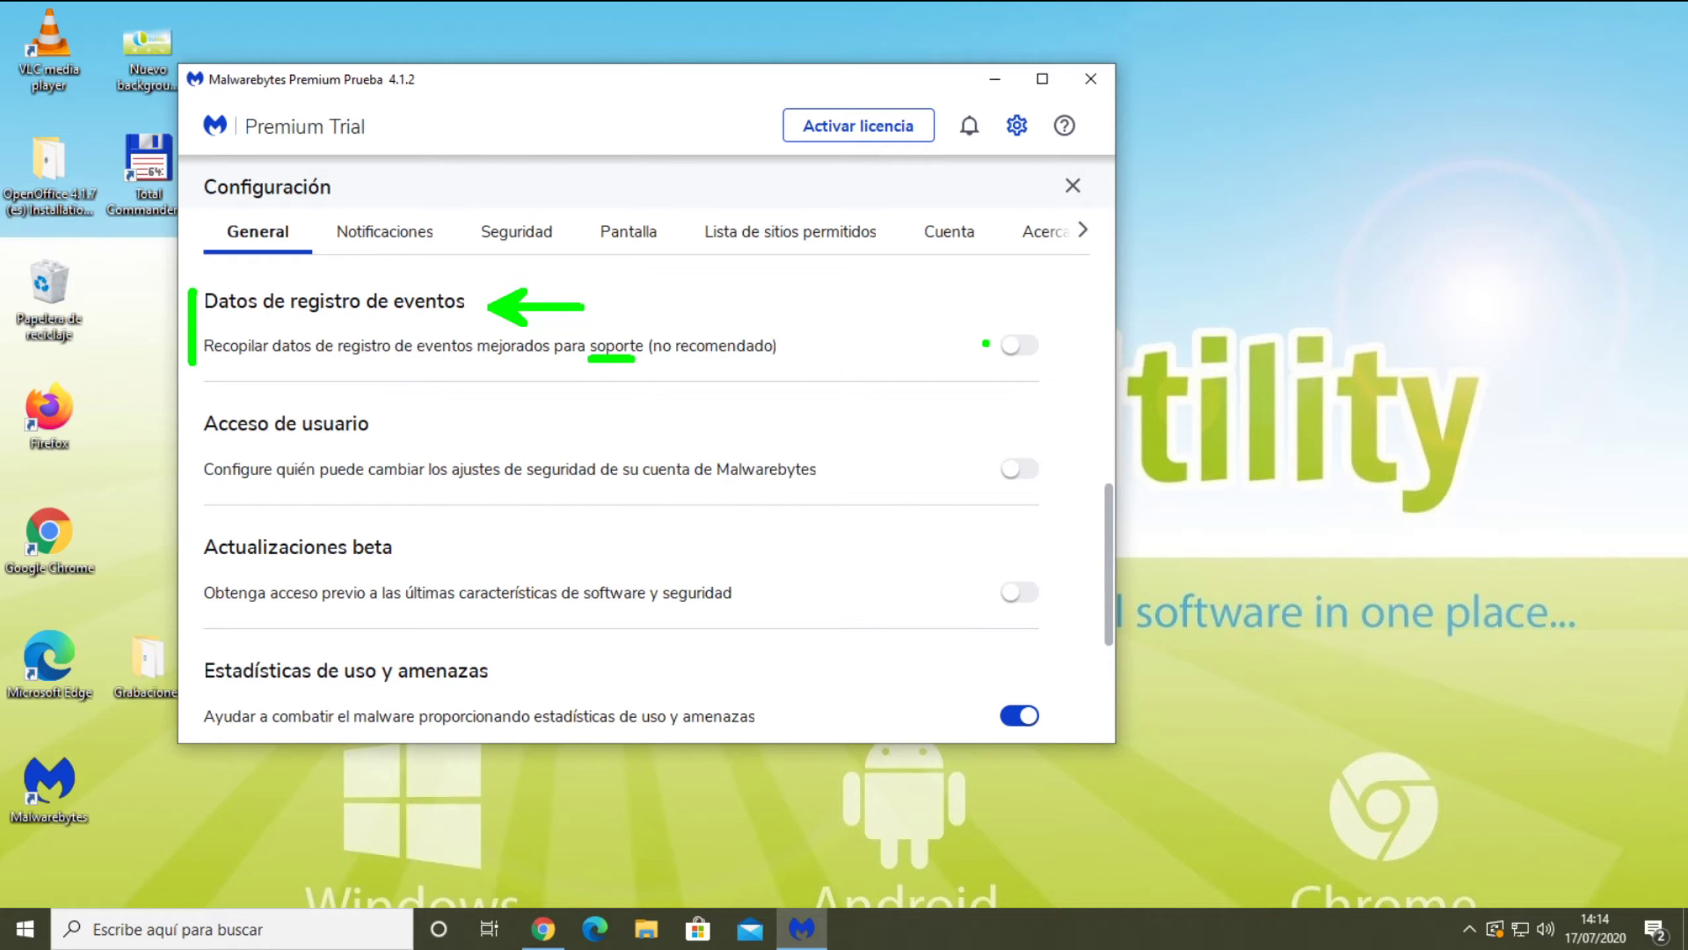
{"action": "left_click_drag", "start_coordinate": [986, 343], "coordinate": [920, 313]}
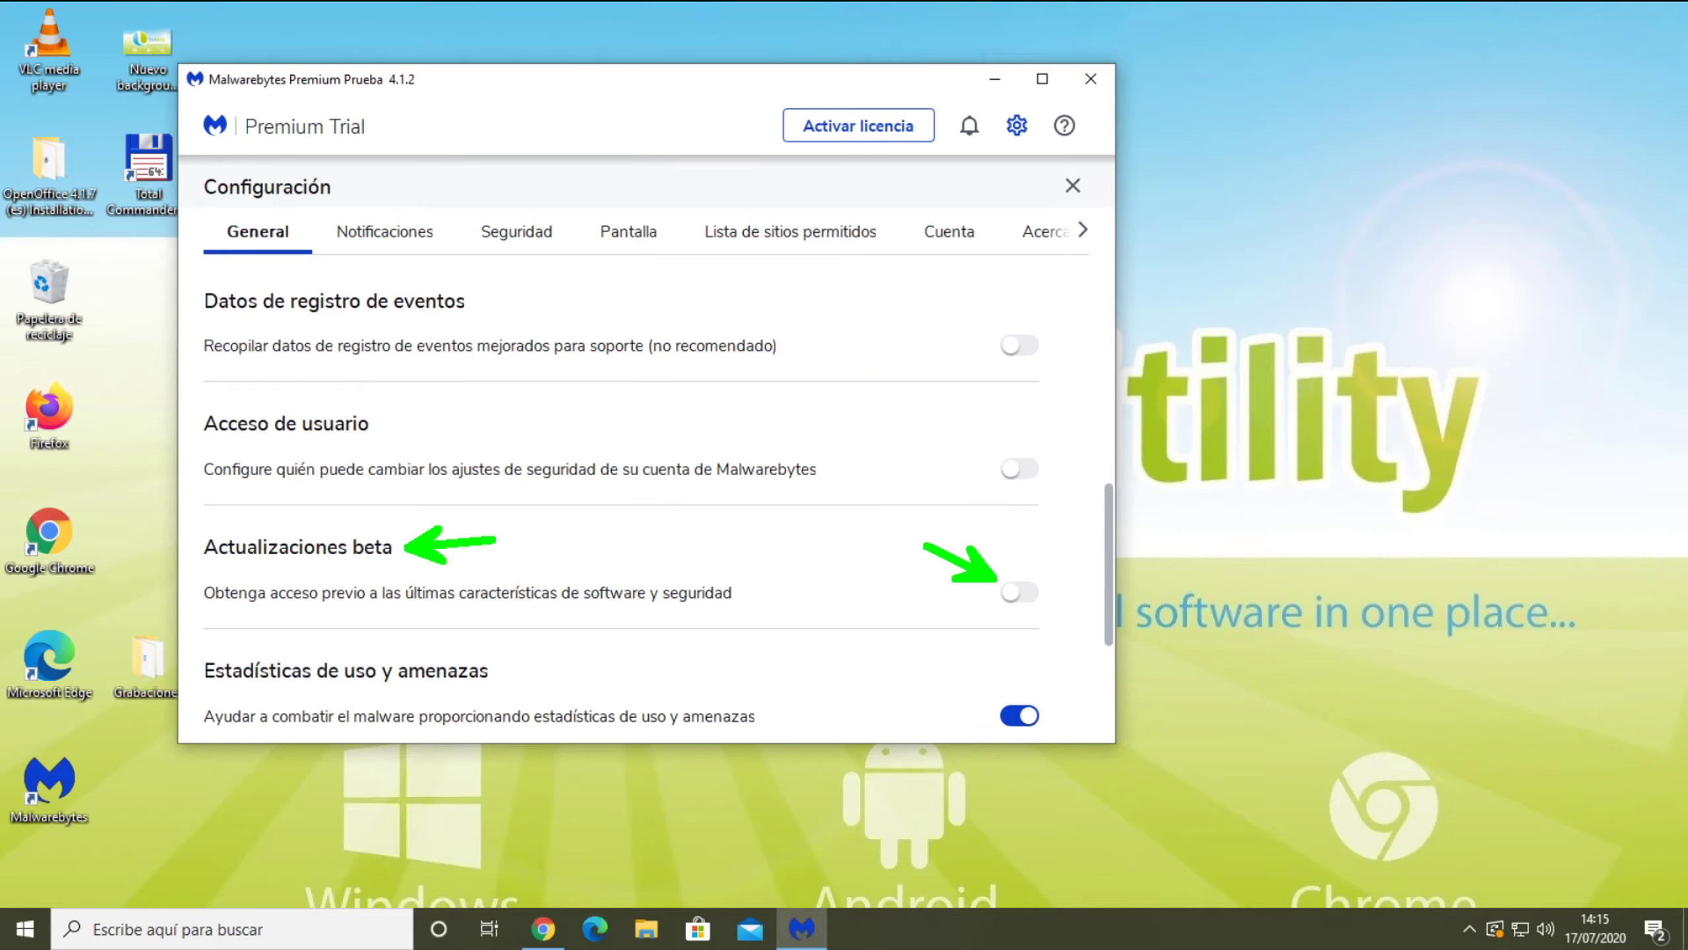
Step: Turn off the sharing of usage and threat statistics in the general settings
{"action": "scroll", "coordinate": [433, 543], "scroll_direction": "down", "scroll_amount": 3}
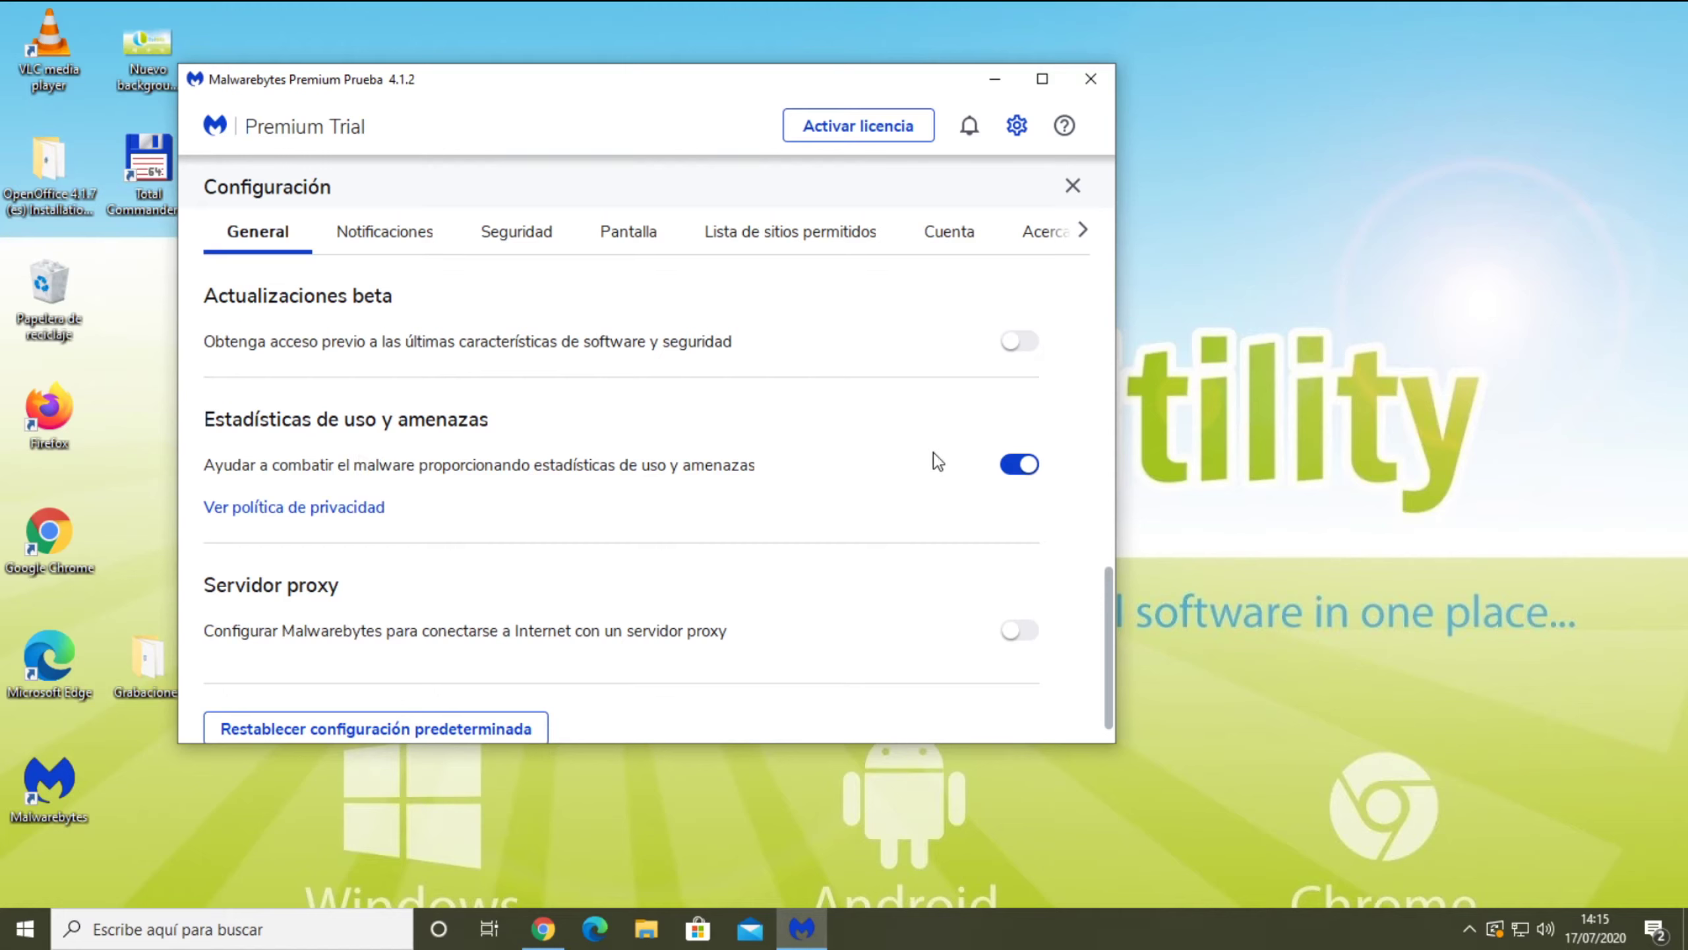
{"action": "left_click_drag", "start_coordinate": [516, 426], "coordinate": [629, 399]}
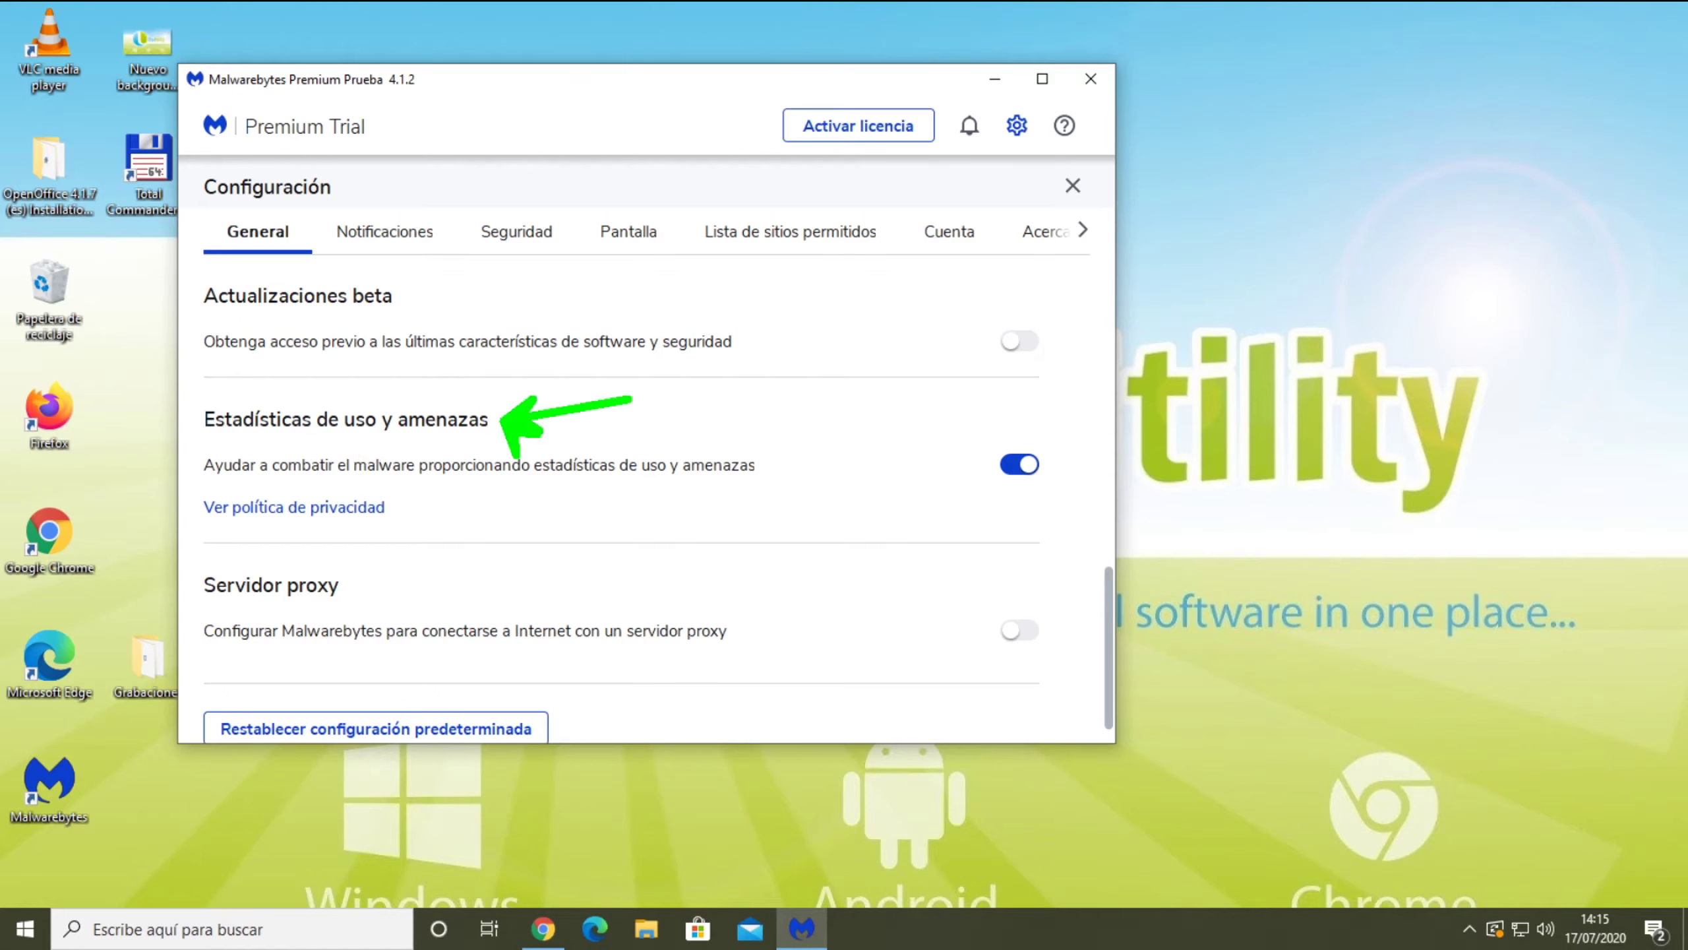
{"action": "left_click_drag", "start_coordinate": [996, 460], "coordinate": [889, 413]}
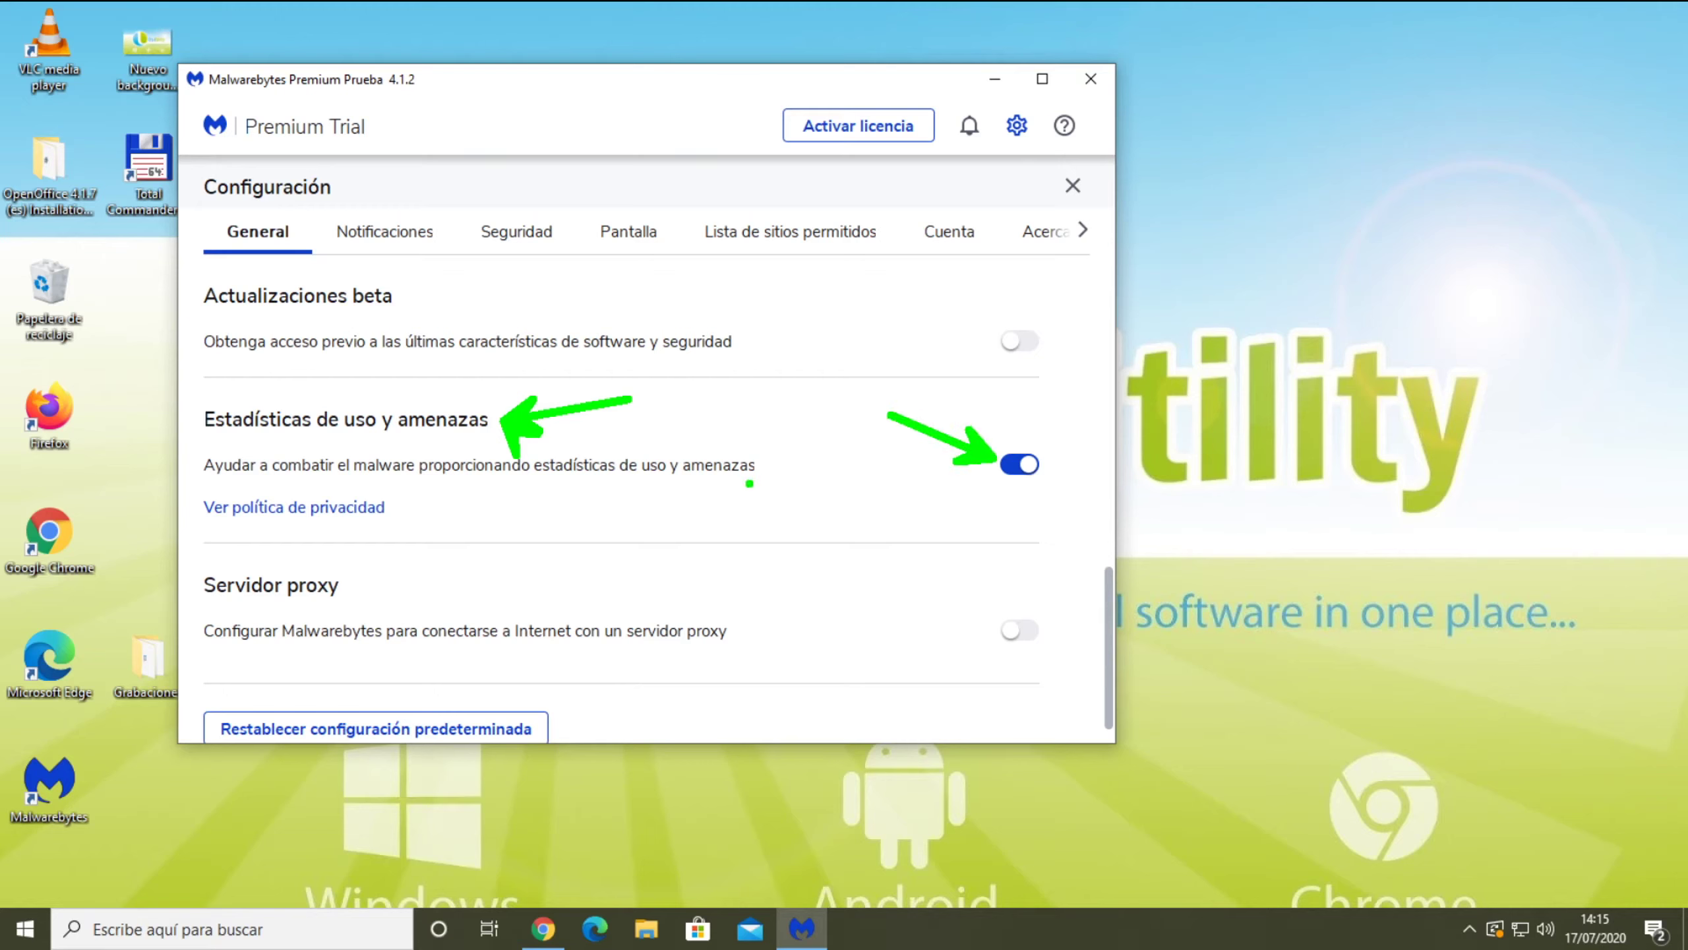
{"action": "key", "text": "Escape"}
{"action": "left_click", "coordinate": [1020, 464]}
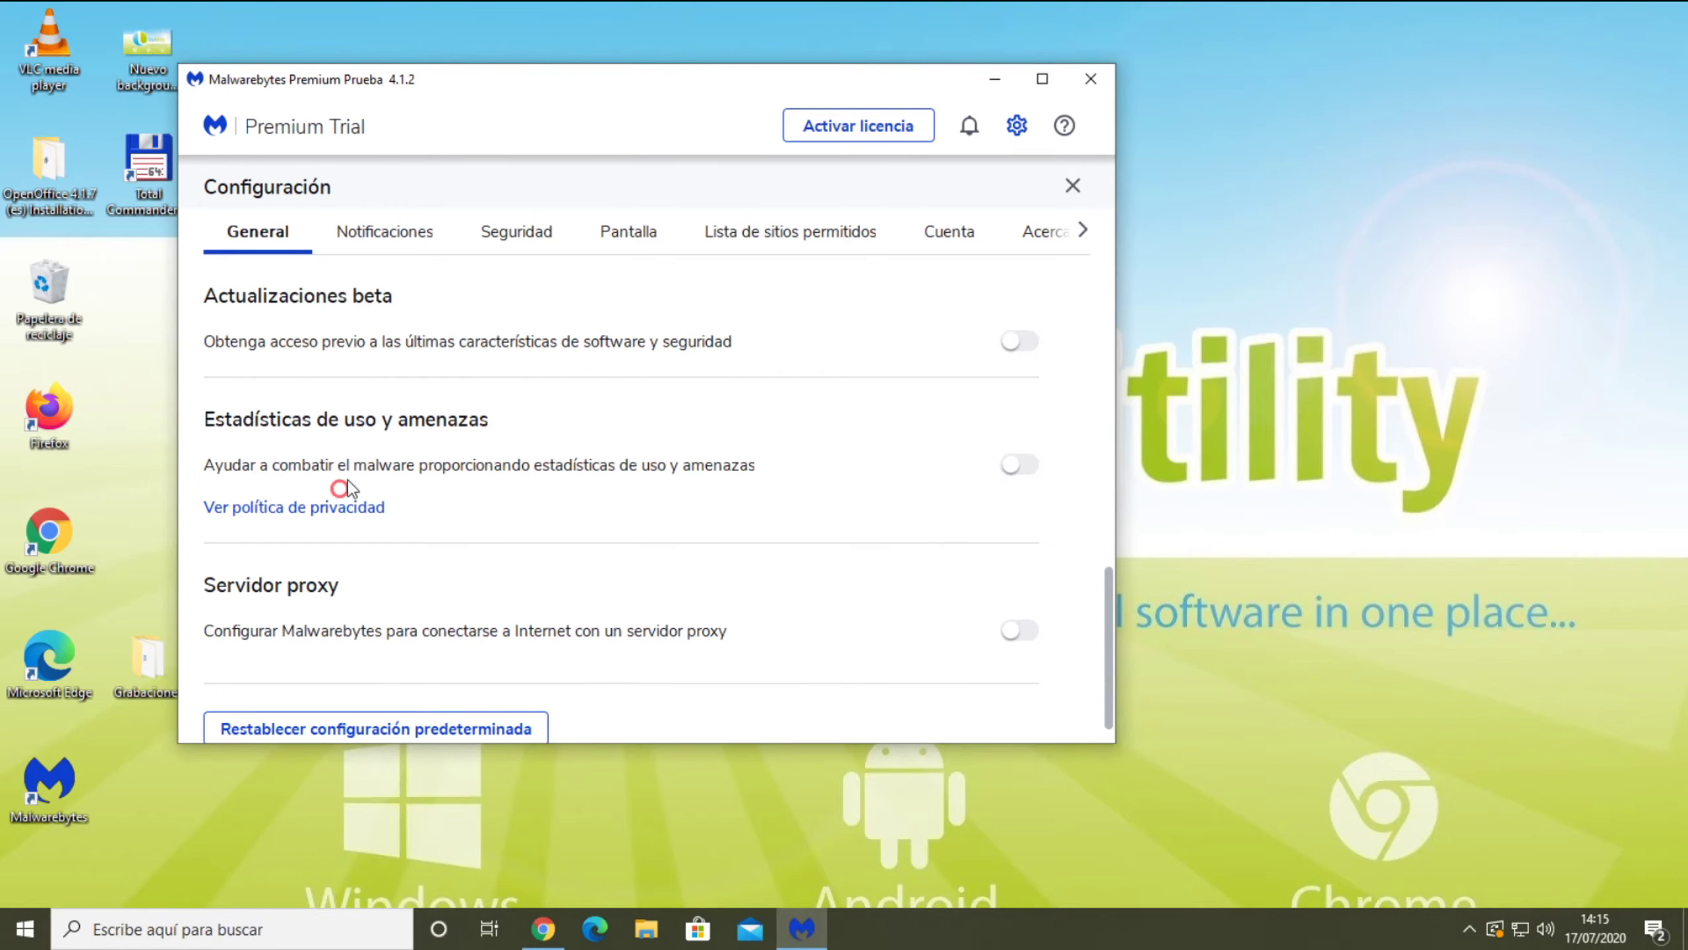
Step: Review the proxy server and default settings reset options at the end of the general settings
{"action": "scroll", "coordinate": [633, 436], "scroll_direction": "down", "scroll_amount": 1}
{"action": "scroll", "coordinate": [635, 439], "scroll_direction": "down", "scroll_amount": 1}
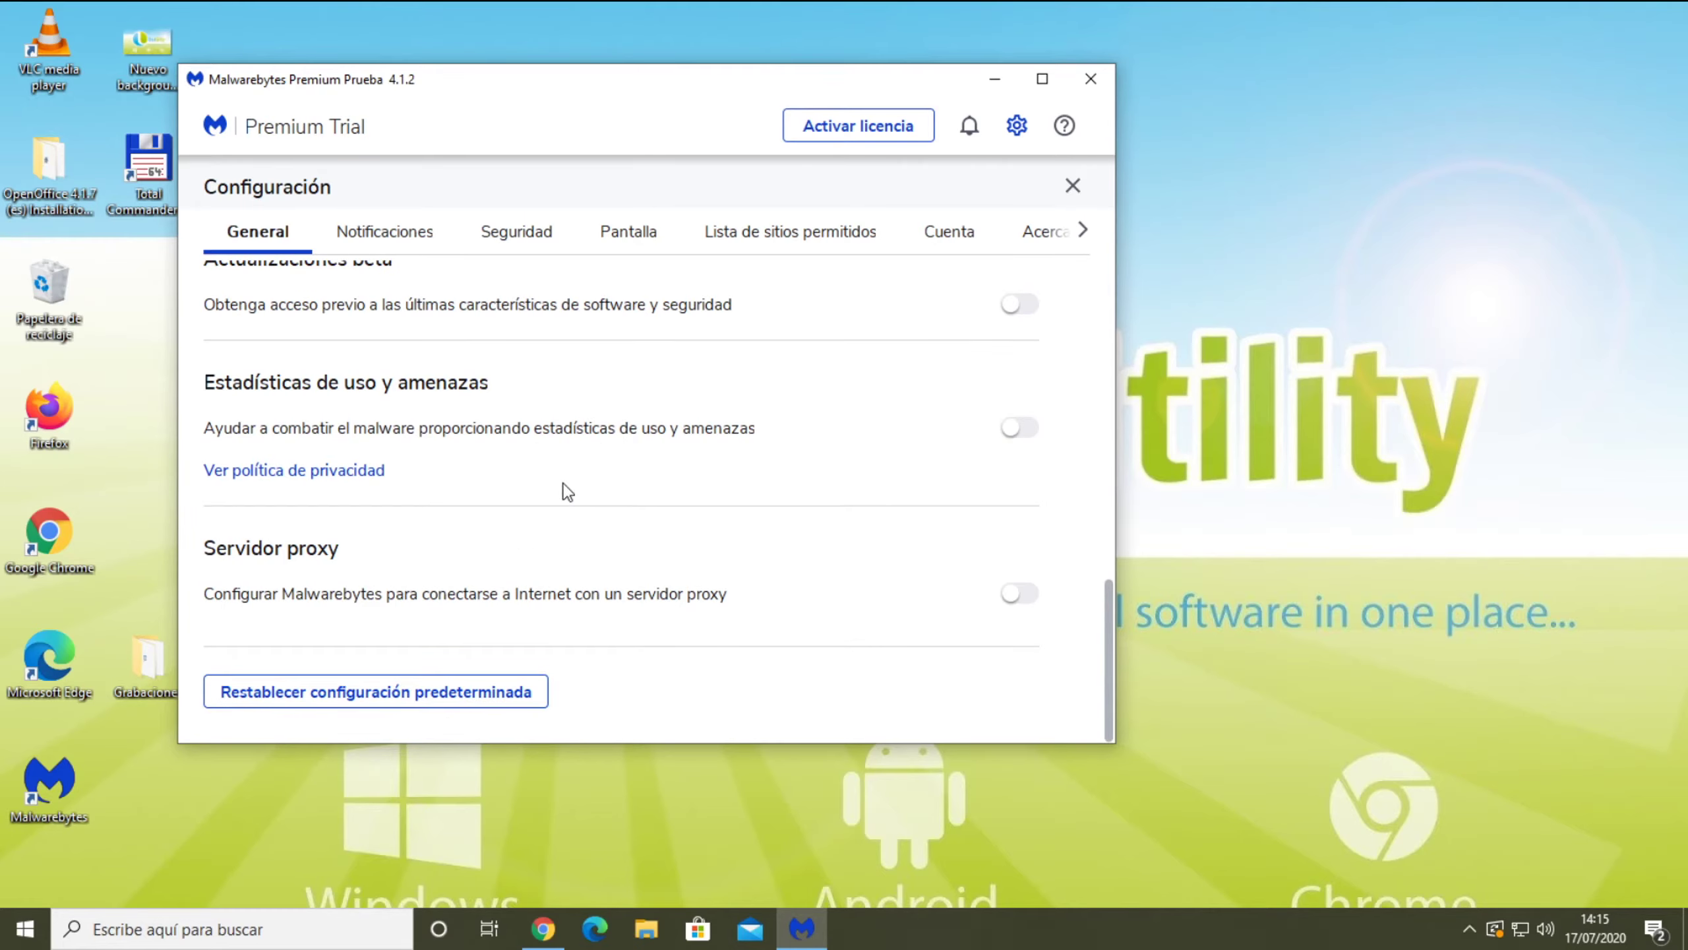
{"action": "scroll", "coordinate": [494, 441], "scroll_direction": "up", "scroll_amount": 10}
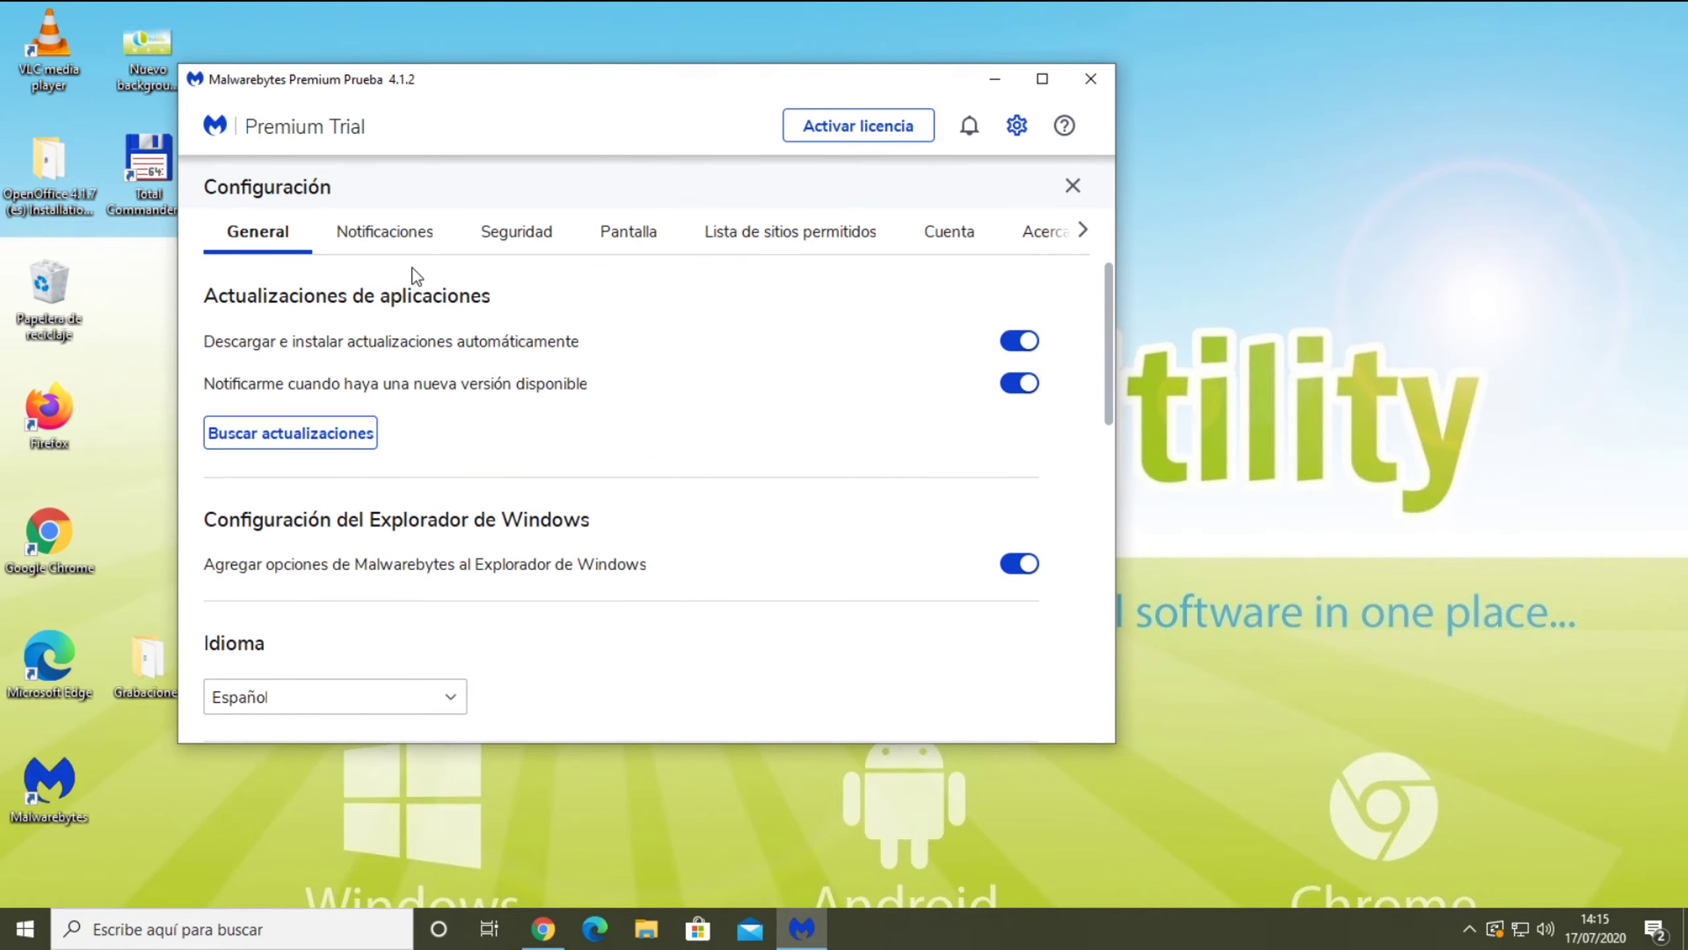
Step: Open the notification settings and review the Windows notification and game mode options
{"action": "left_click", "coordinate": [395, 243]}
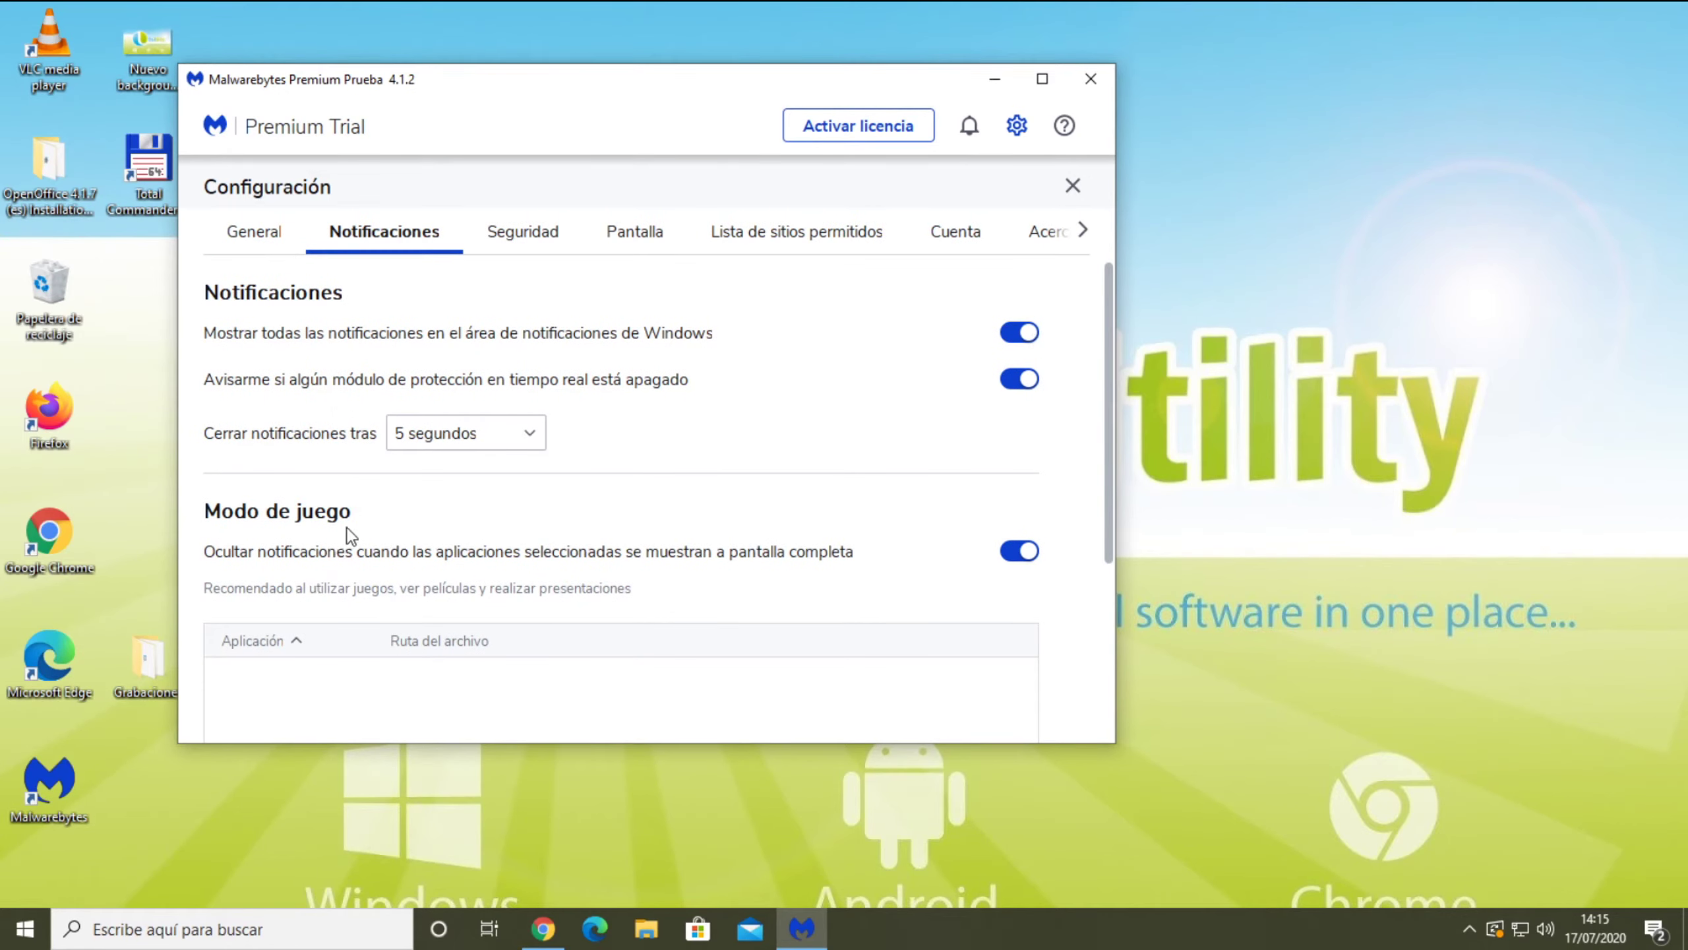
{"action": "key", "text": "ctrl+2"}
{"action": "left_click_drag", "start_coordinate": [367, 511], "coordinate": [544, 487]}
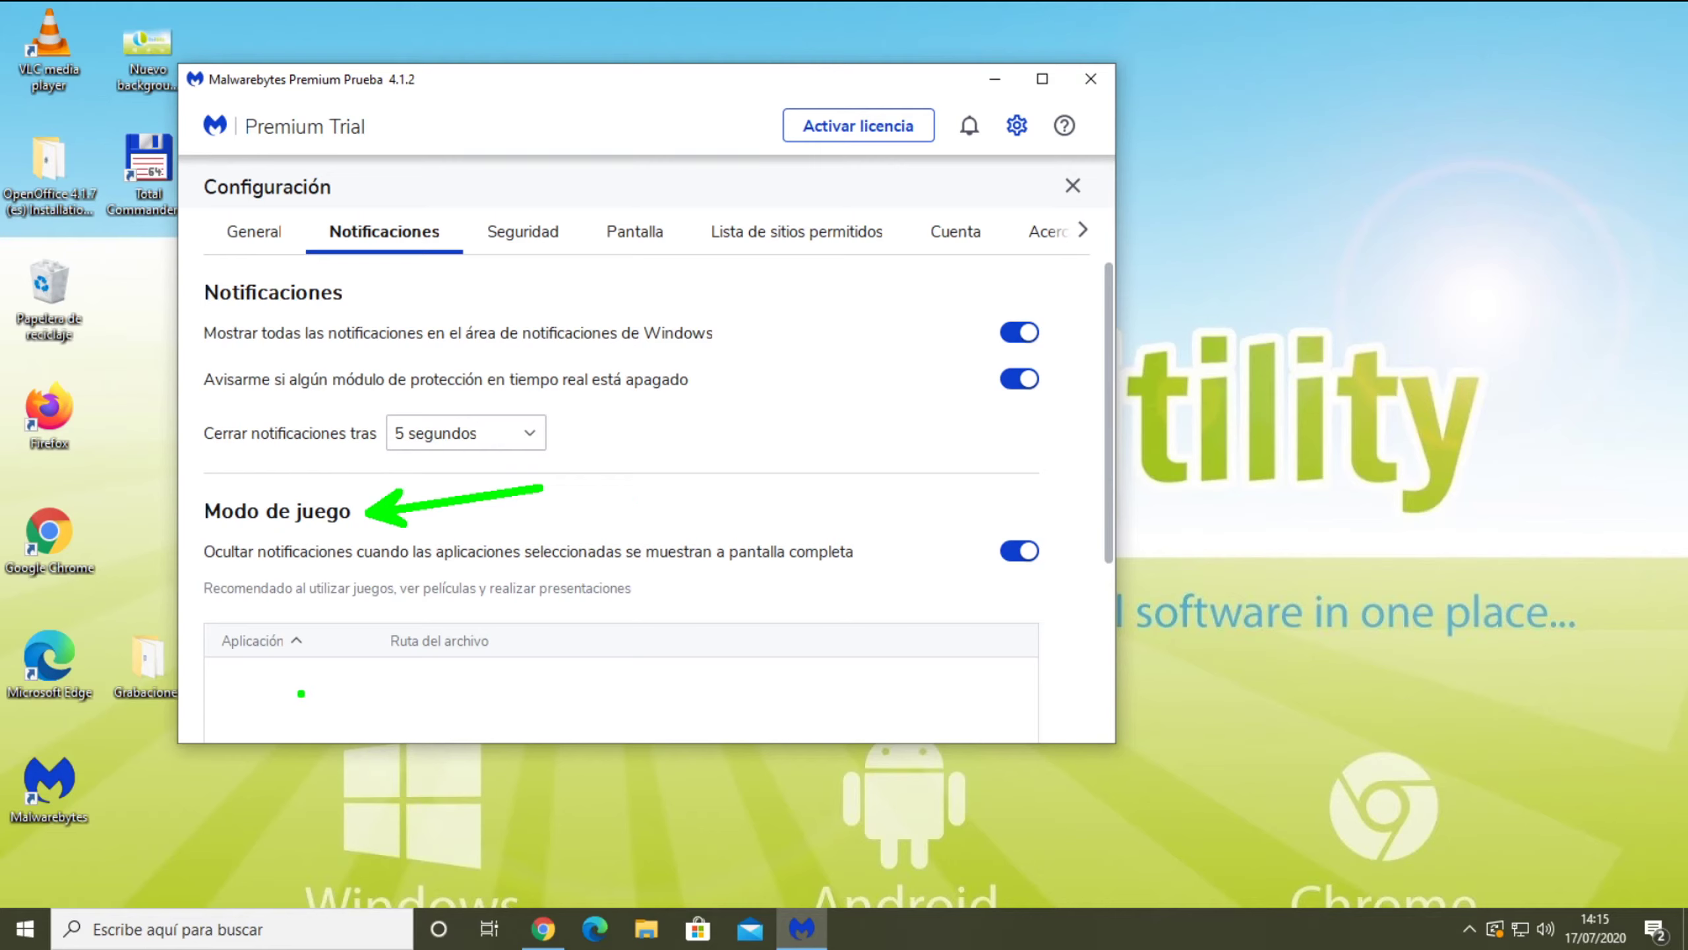
{"action": "left_click_drag", "start_coordinate": [289, 691], "coordinate": [537, 618]}
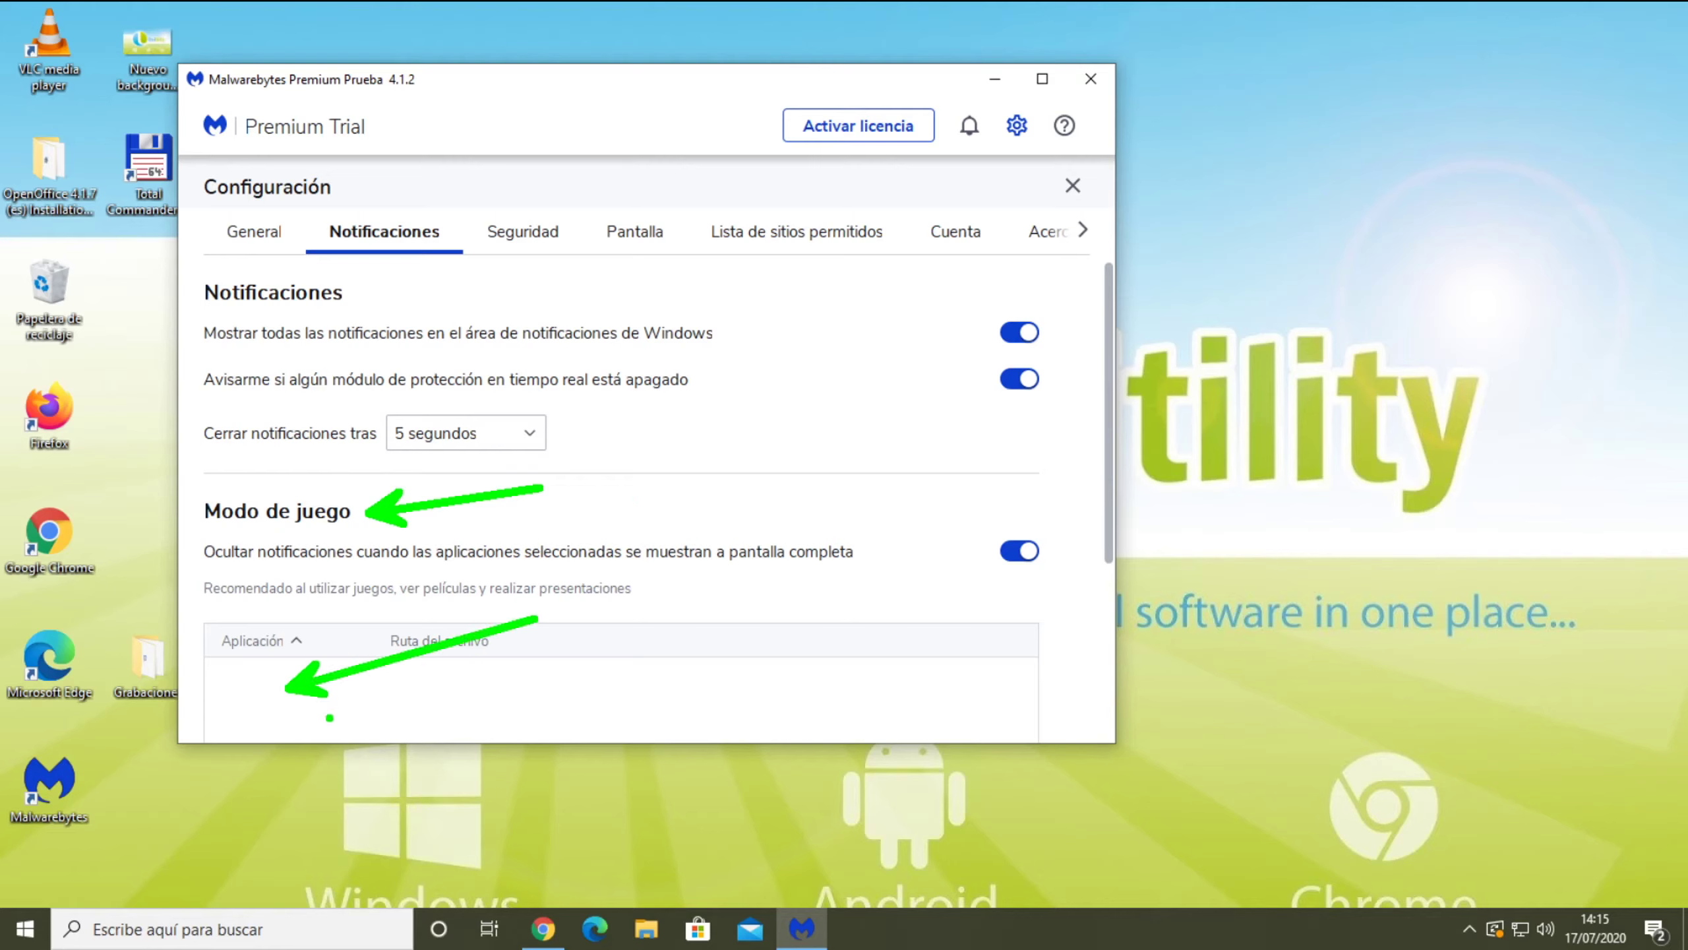
{"action": "left_click_drag", "start_coordinate": [329, 717], "coordinate": [652, 663]}
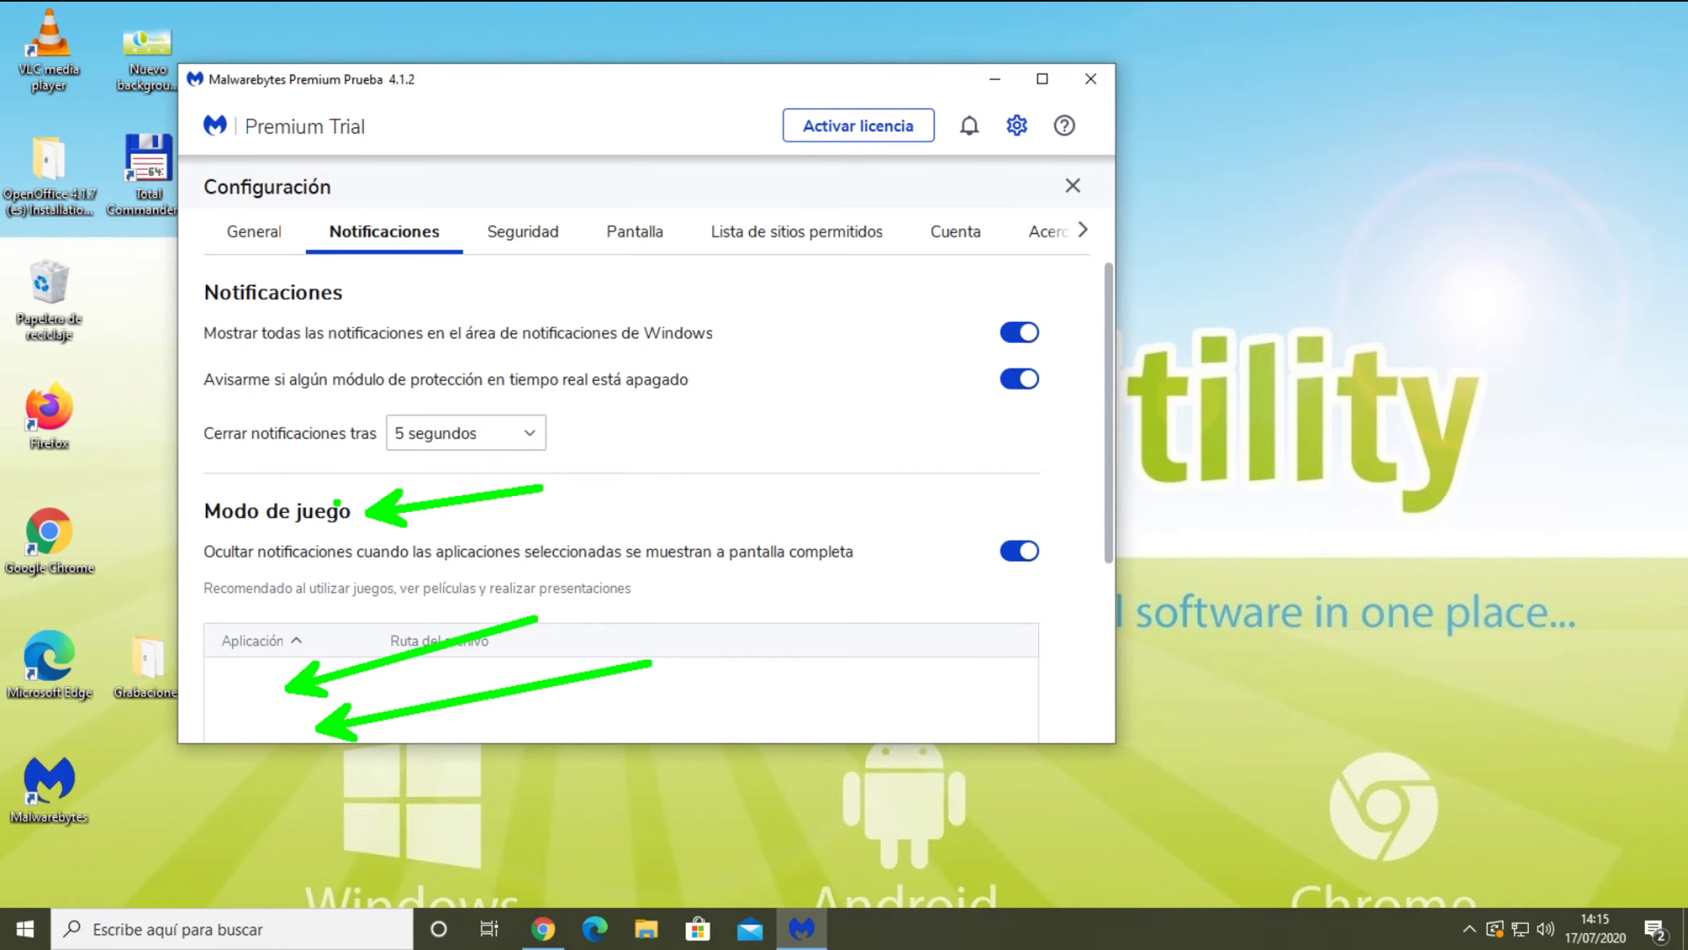
{"action": "key", "text": "Escape"}
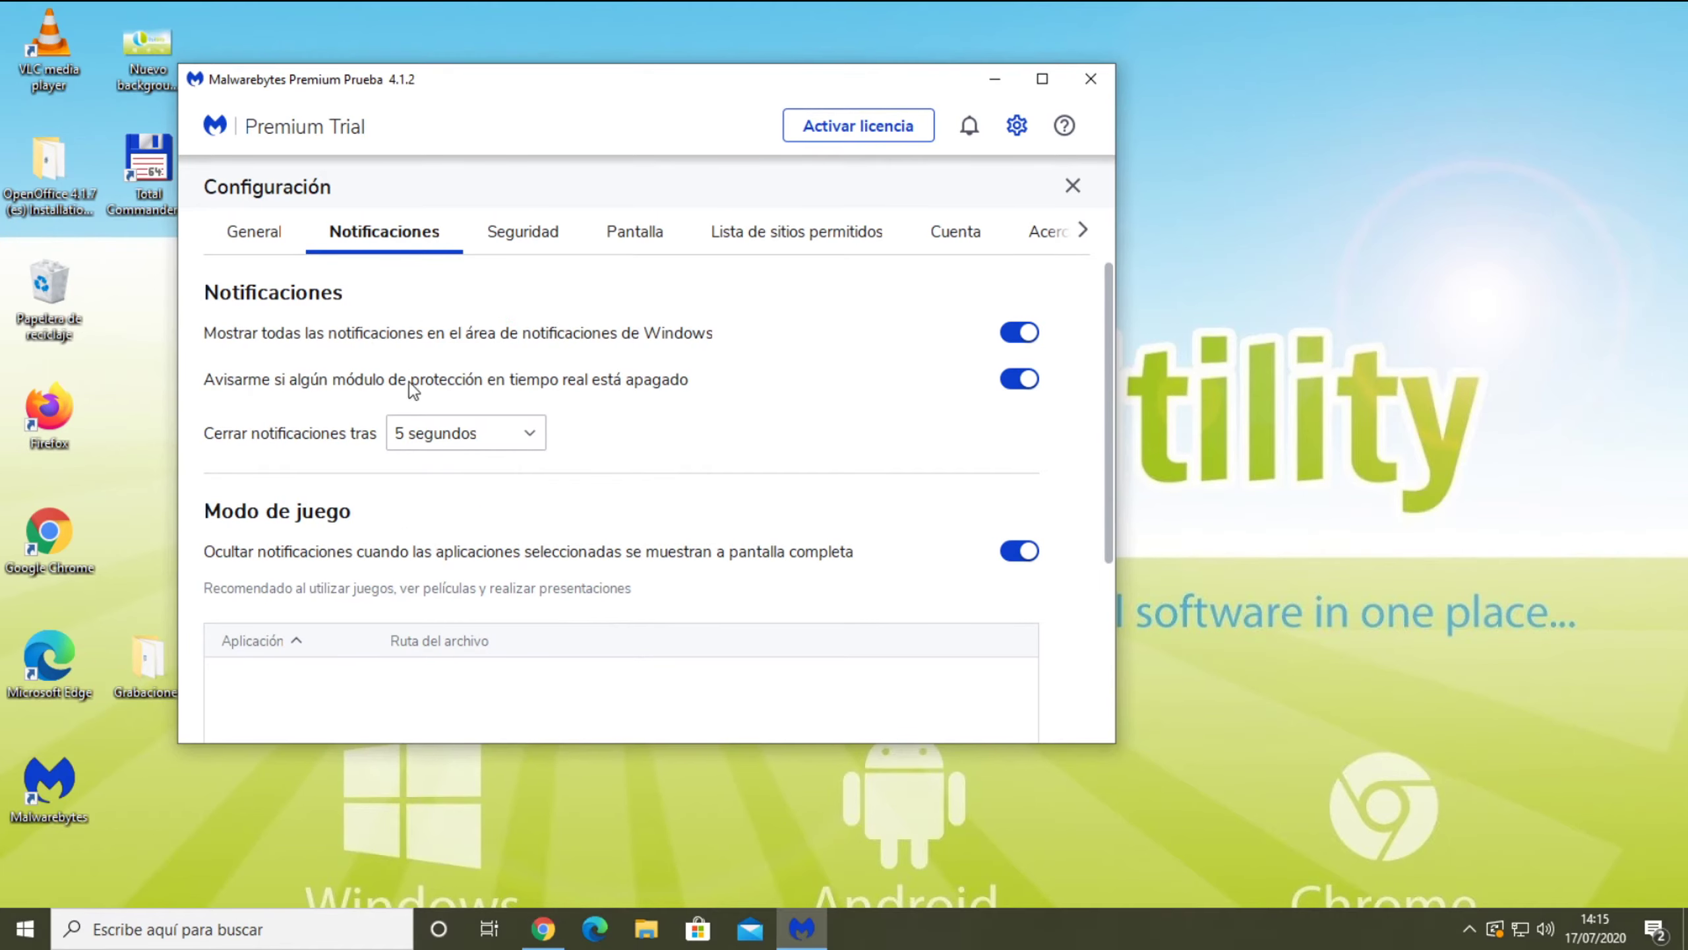
Step: Add the C:\Riot Games folder to the game mode application list
{"action": "scroll", "coordinate": [418, 391], "scroll_direction": "down", "scroll_amount": 5}
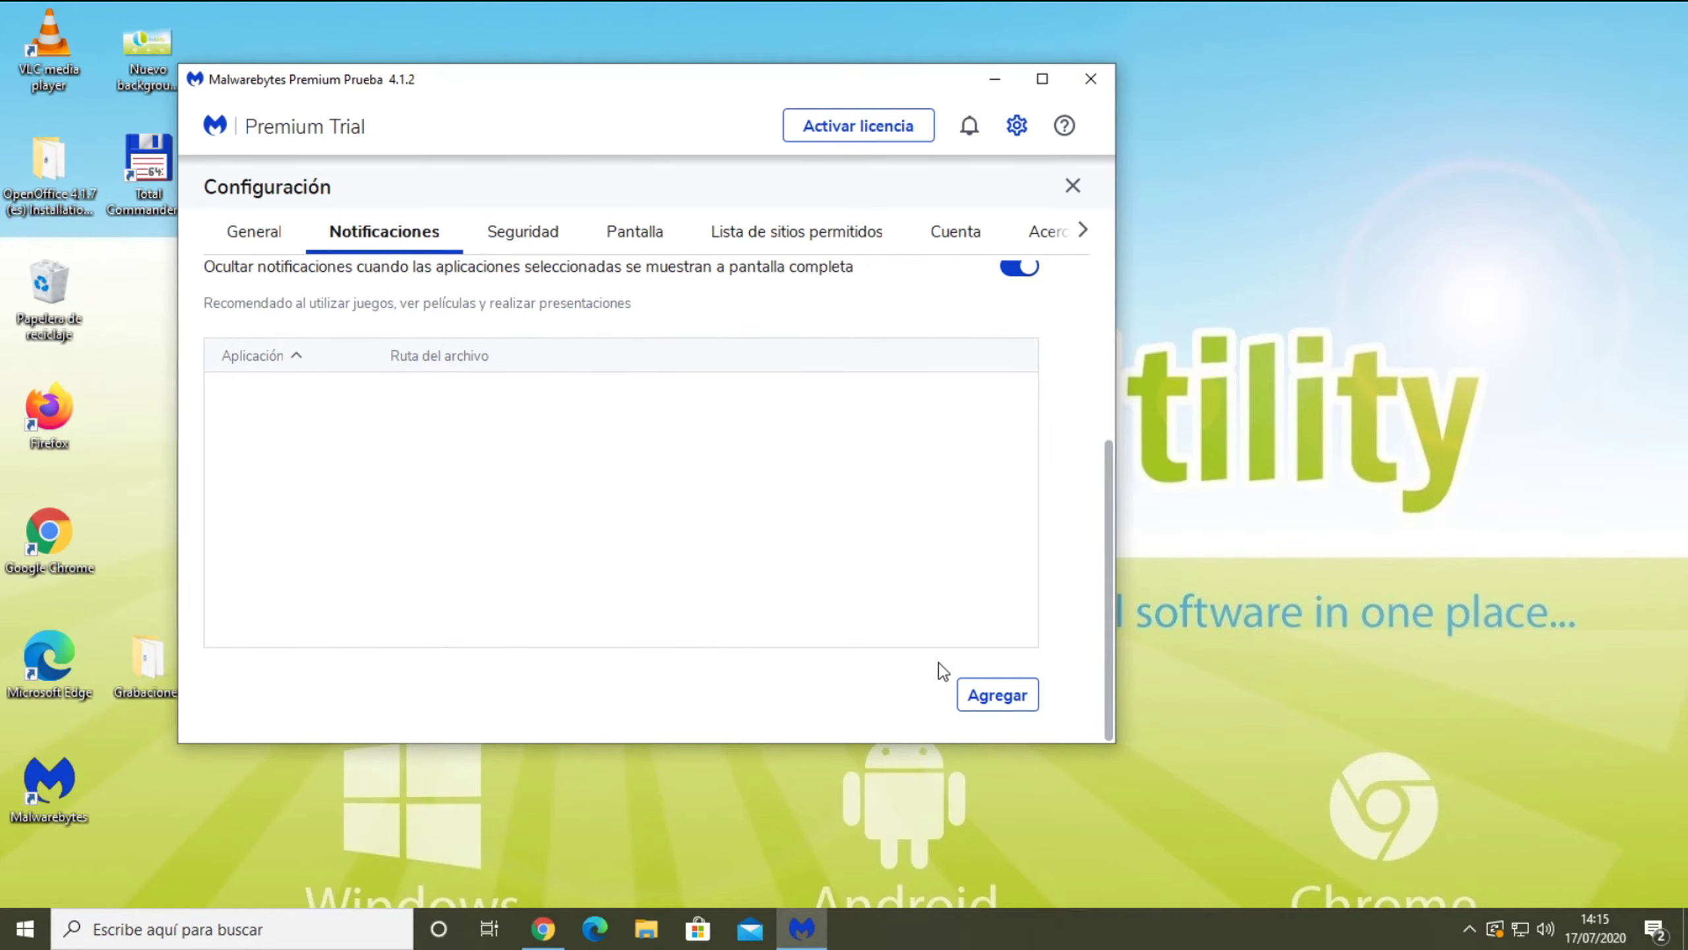
{"action": "left_click_drag", "start_coordinate": [957, 670], "coordinate": [822, 592]}
{"action": "key", "text": "Escape"}
{"action": "left_click", "coordinate": [997, 695]}
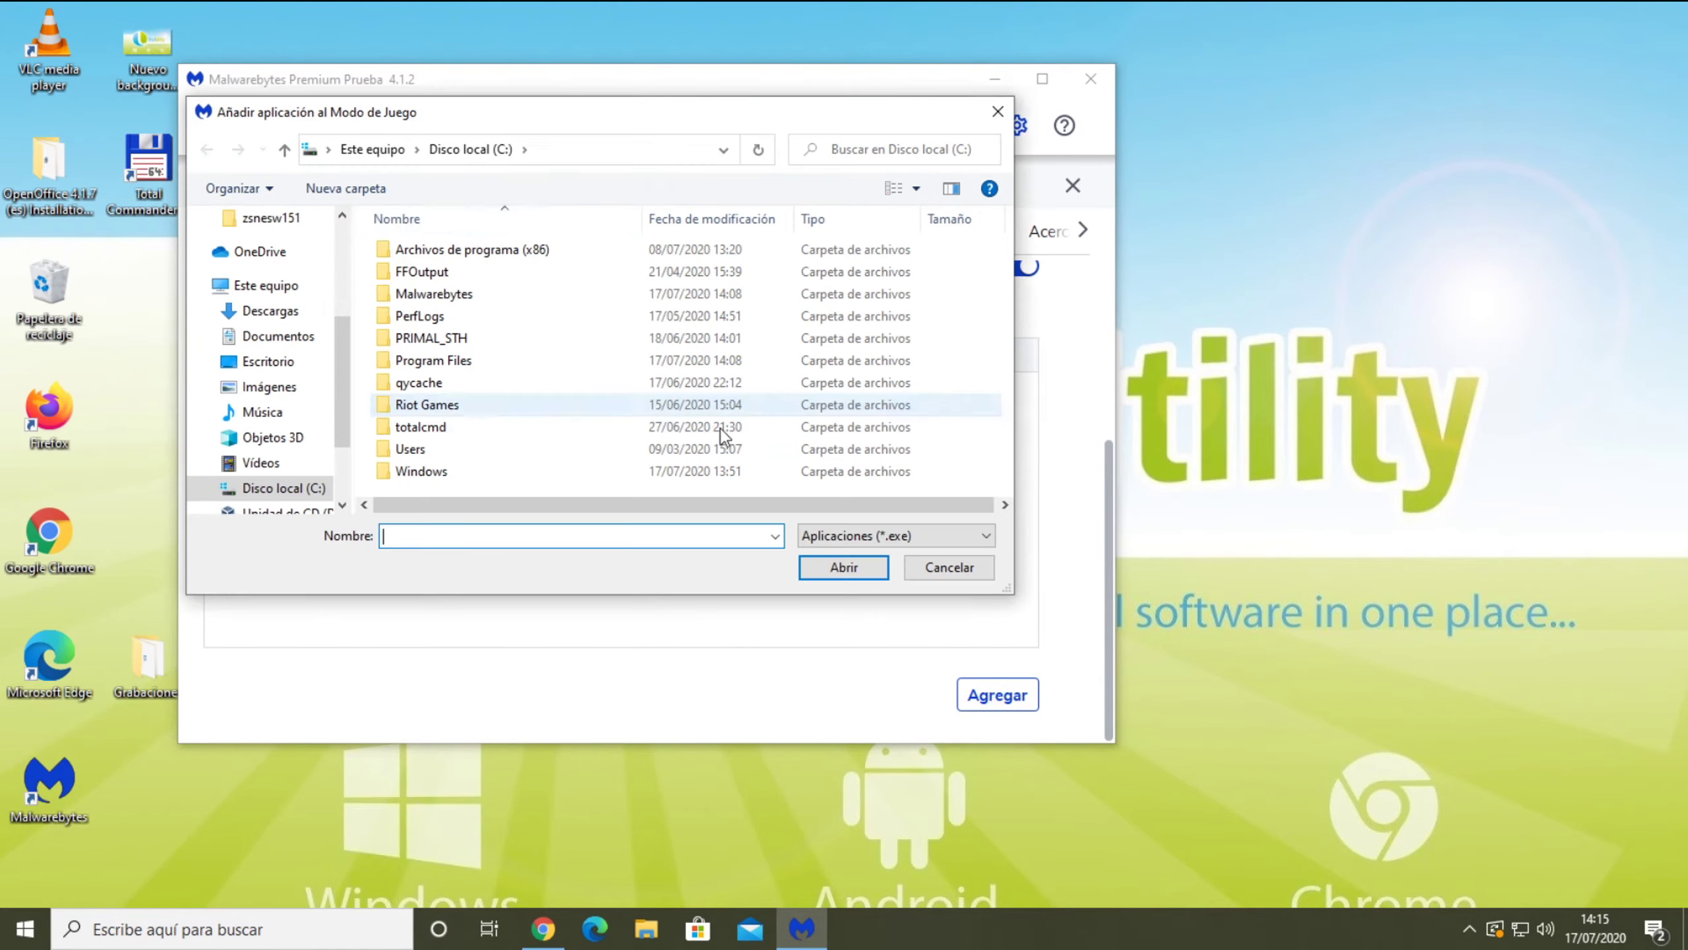
{"action": "double_click", "coordinate": [467, 404]}
{"action": "double_click", "coordinate": [441, 252]}
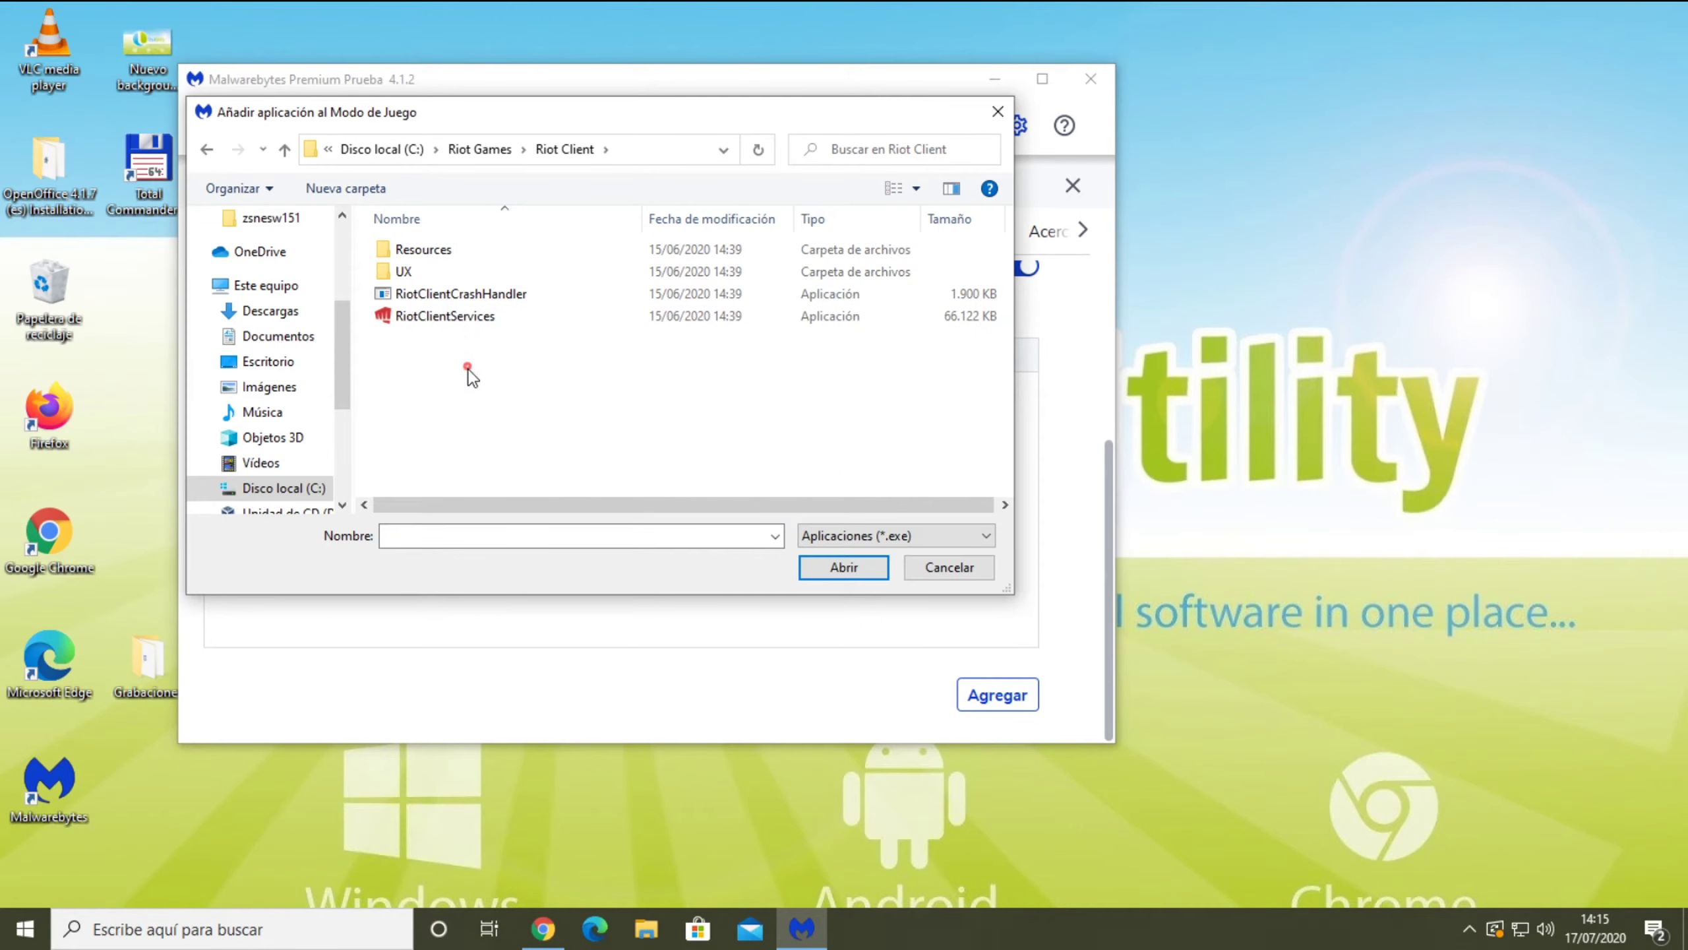
{"action": "left_click", "coordinate": [382, 148]}
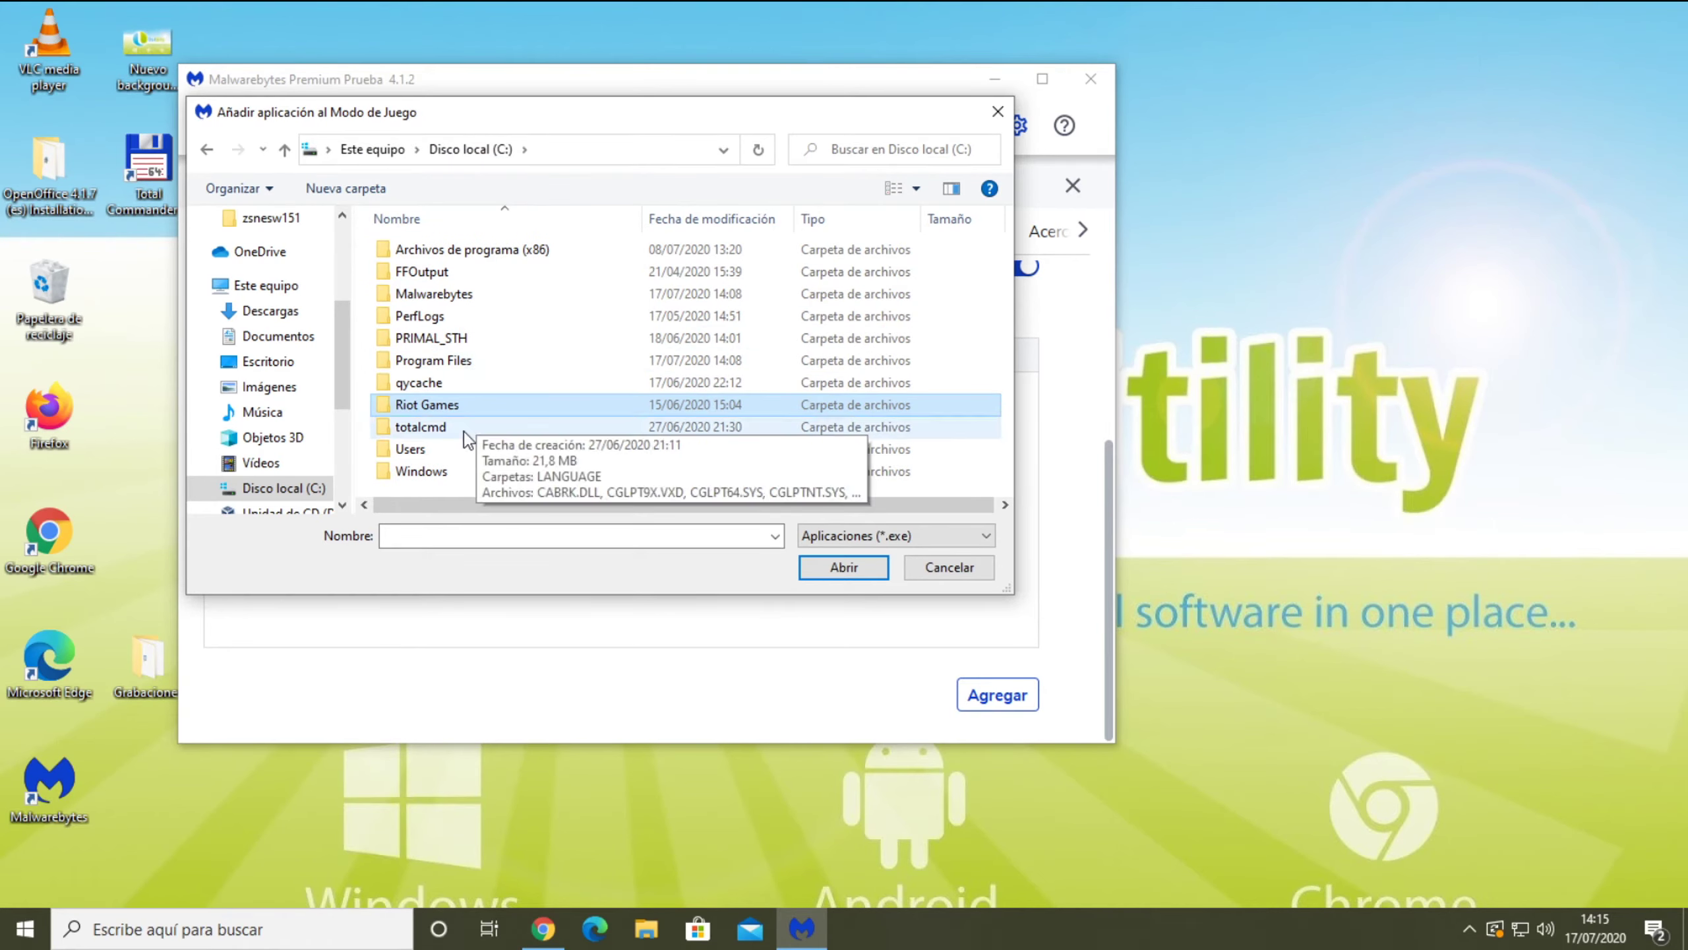
{"action": "left_click", "coordinate": [999, 114]}
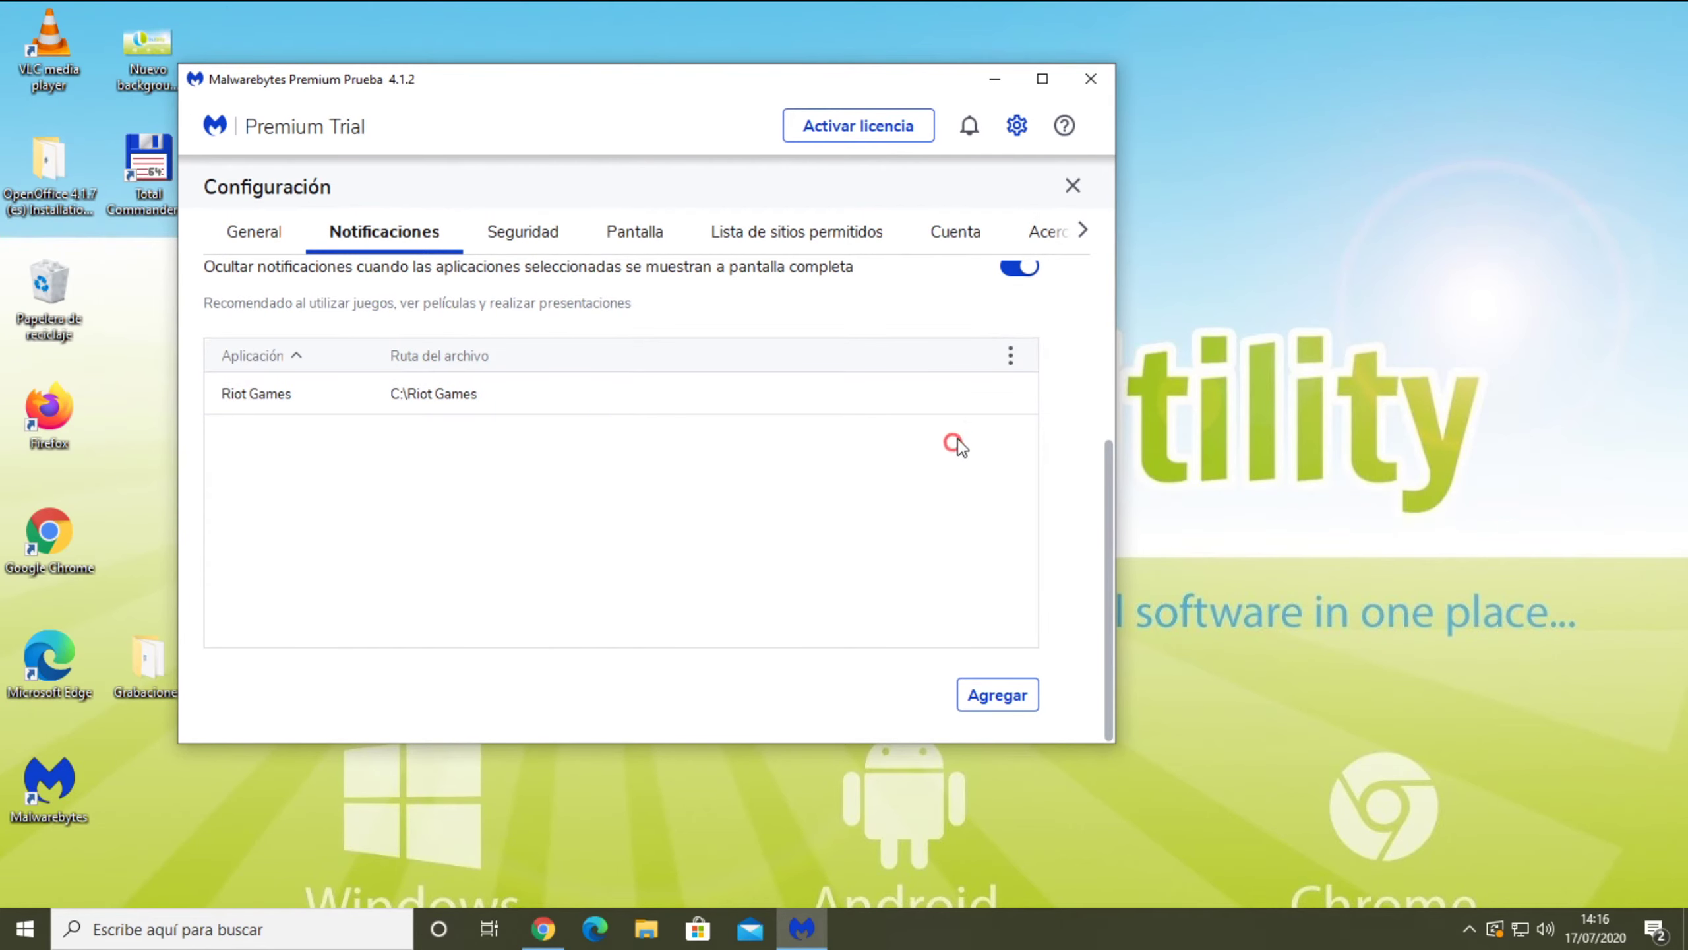
Step: Remove the Riot Games entry from the game mode application list
{"action": "left_click", "coordinate": [1012, 394]}
{"action": "left_click_drag", "start_coordinate": [1114, 486], "coordinate": [1101, 324]}
{"action": "scroll", "coordinate": [1100, 326], "scroll_direction": "up", "scroll_amount": 1}
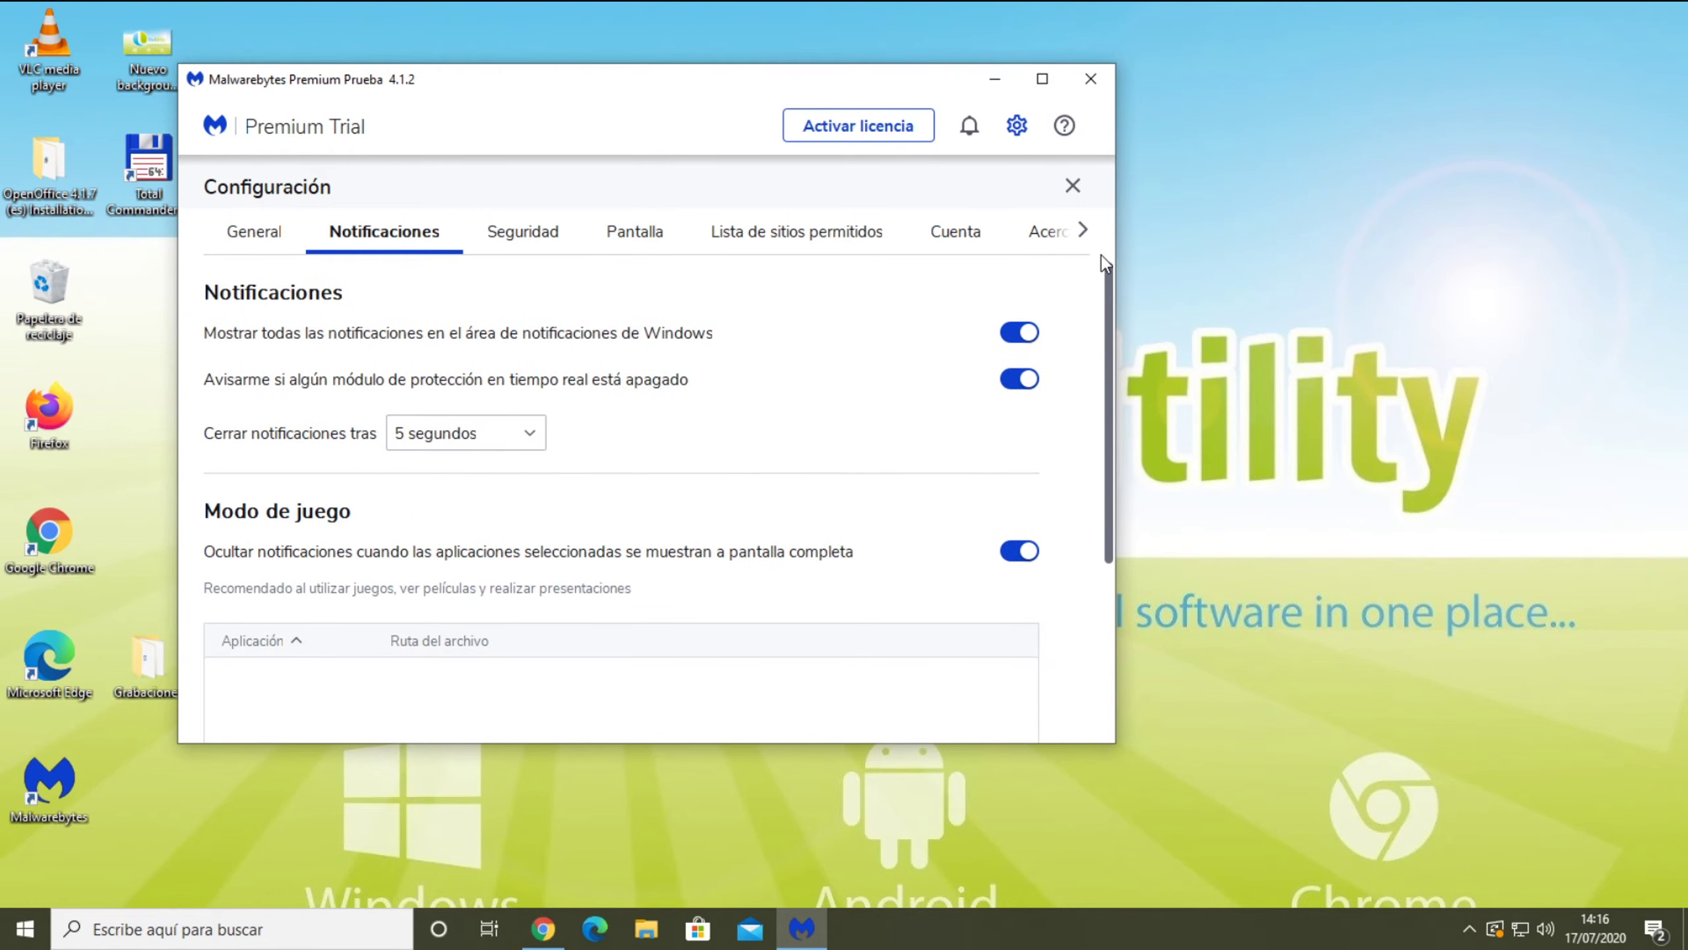
Step: Open the security settings and review the update, quarantine, Windows startup, scan, potentially unwanted item and exploit protection options
{"action": "left_click", "coordinate": [531, 233]}
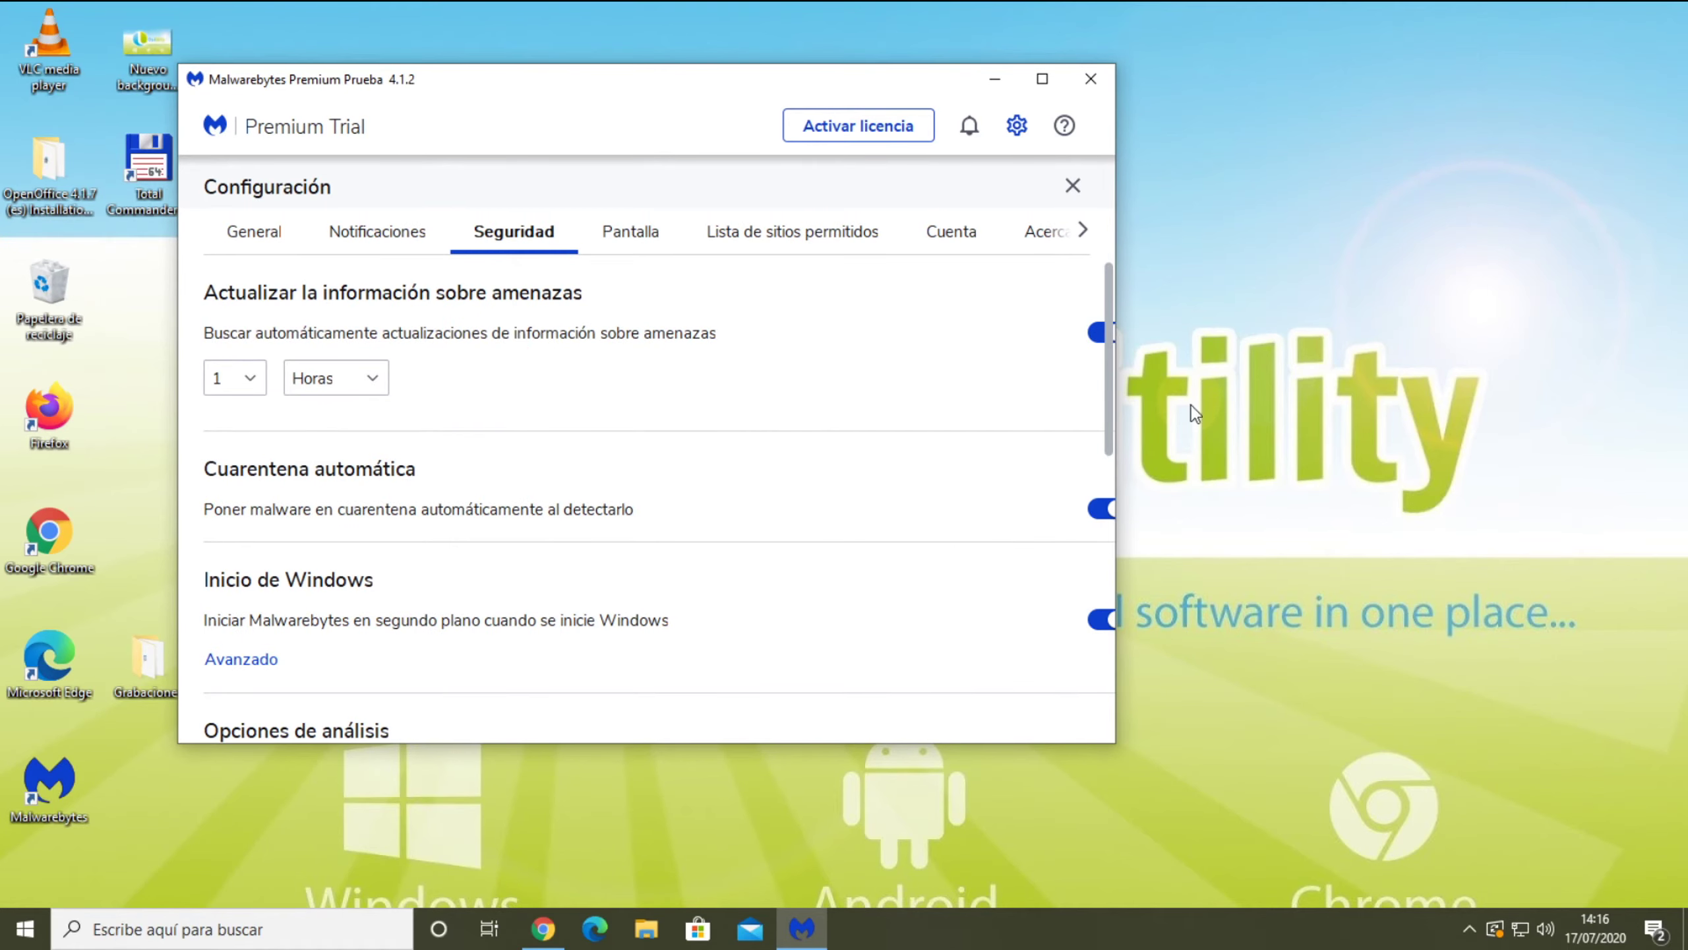
{"action": "left_click_drag", "start_coordinate": [734, 79], "coordinate": [658, 77]}
{"action": "scroll", "coordinate": [577, 479], "scroll_direction": "down", "scroll_amount": 5}
{"action": "scroll", "coordinate": [573, 476], "scroll_direction": "up", "scroll_amount": 4}
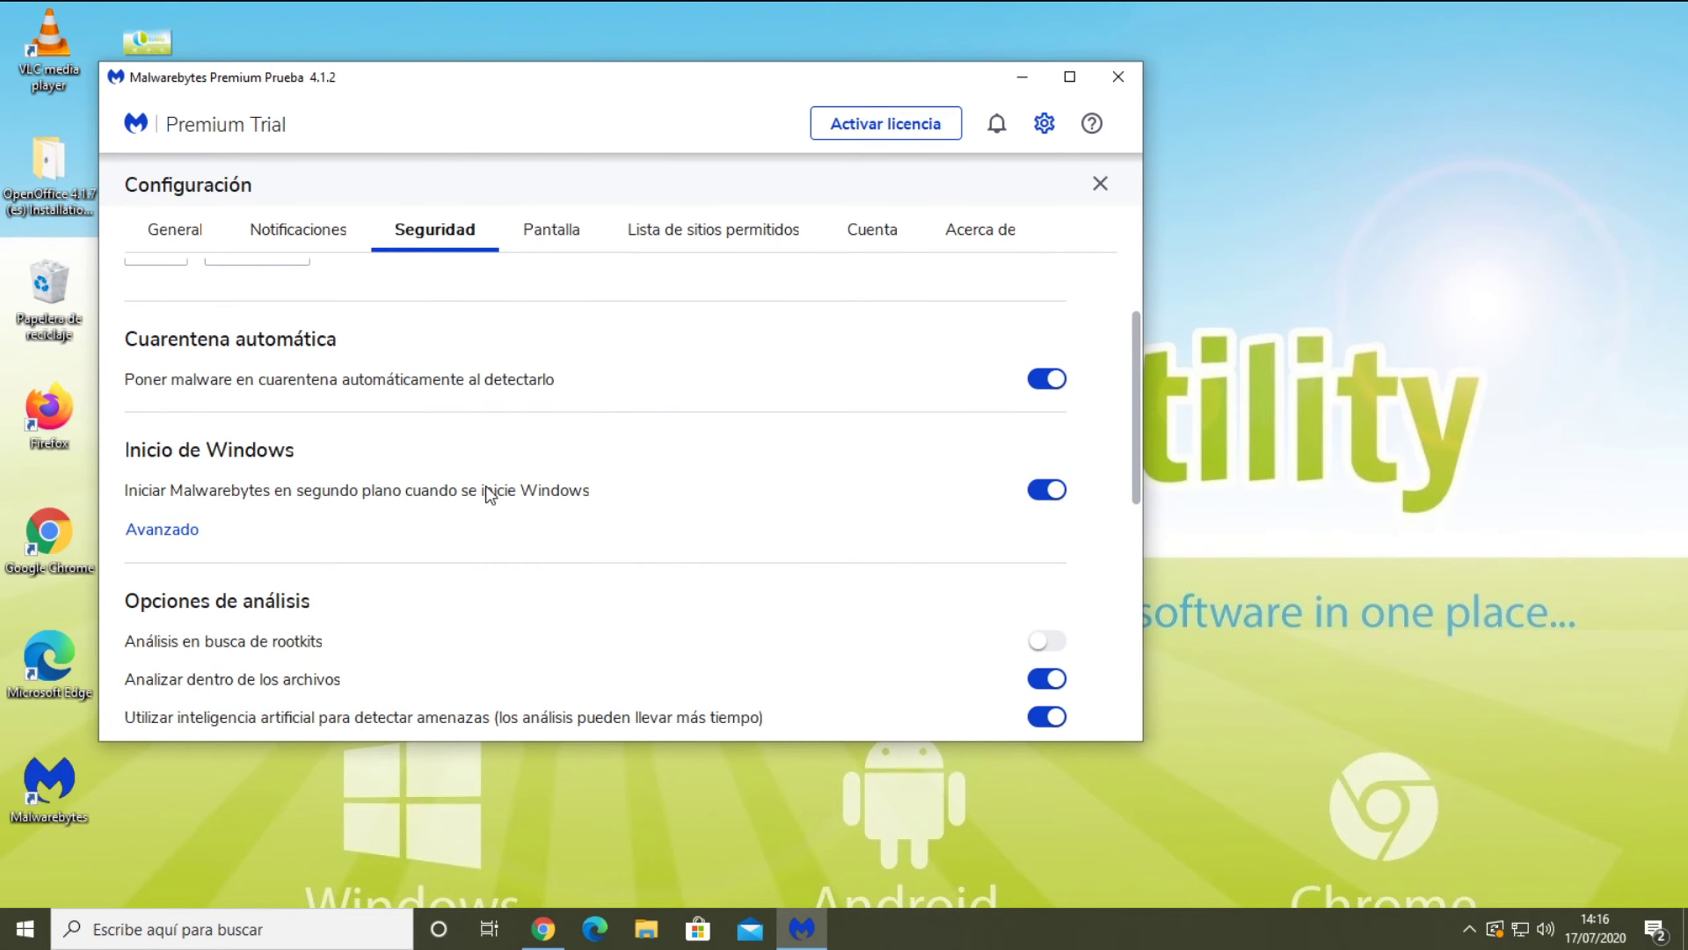
{"action": "scroll", "coordinate": [501, 509], "scroll_direction": "down", "scroll_amount": 6}
{"action": "scroll", "coordinate": [499, 511], "scroll_direction": "down", "scroll_amount": 3}
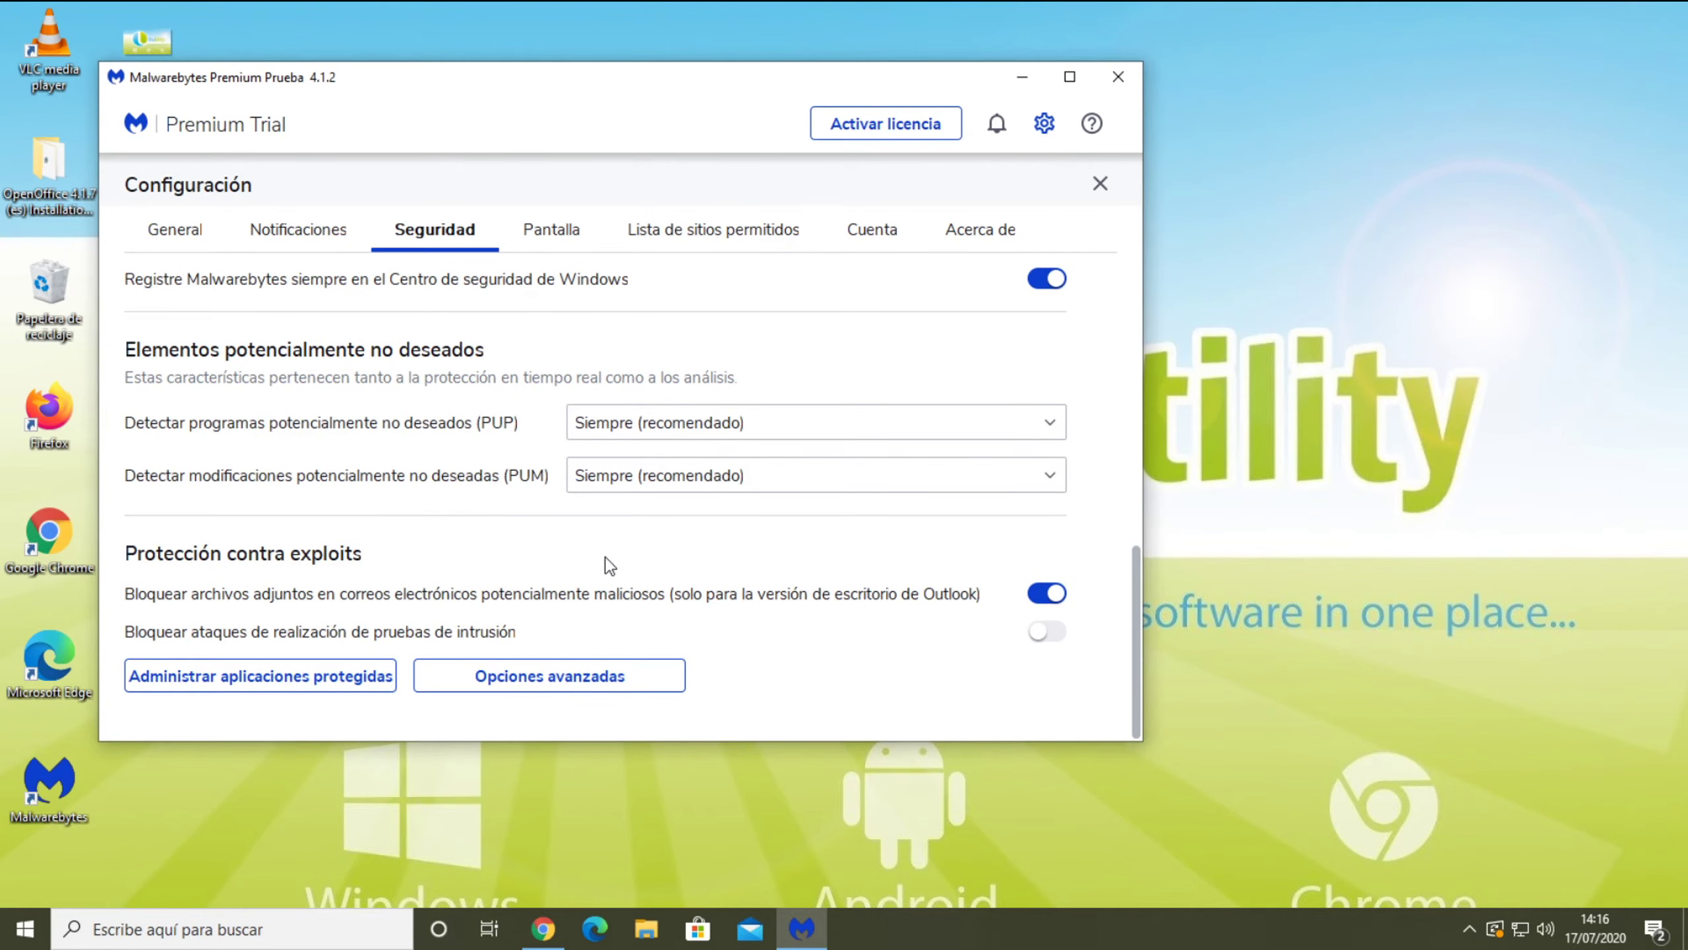
Step: Open the display settings, switch the theme to Oscuro to preview it, and set it back to Claro
{"action": "left_click", "coordinate": [553, 229]}
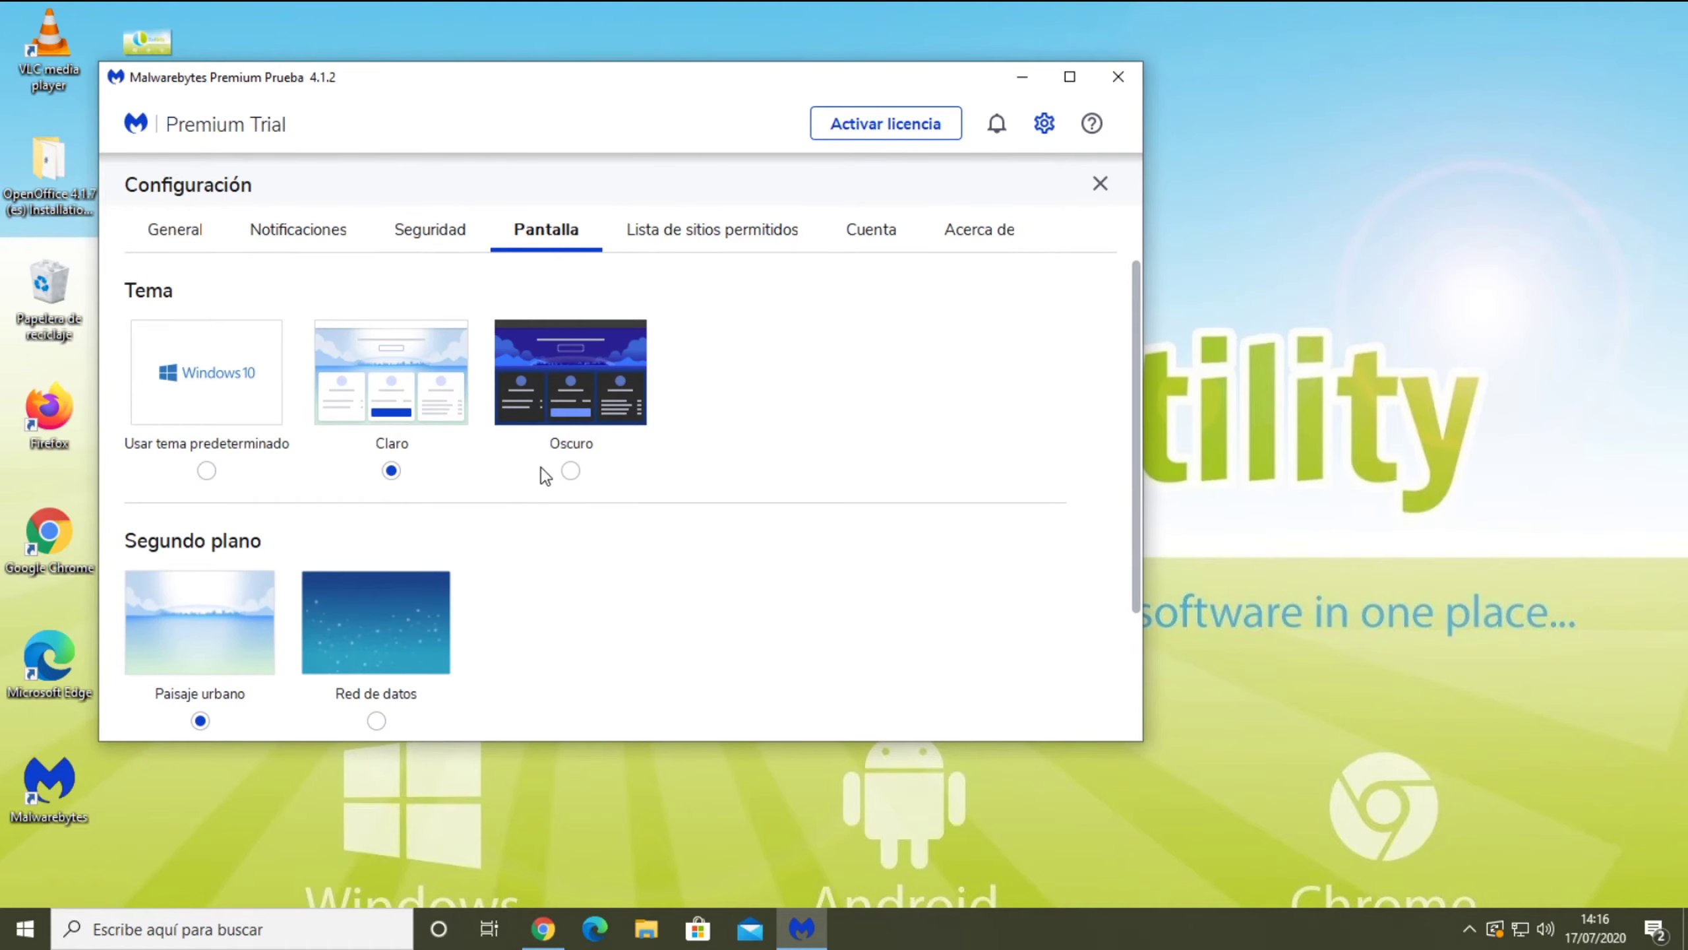
{"action": "scroll", "coordinate": [546, 472], "scroll_direction": "down", "scroll_amount": 3}
{"action": "scroll", "coordinate": [469, 573], "scroll_direction": "up", "scroll_amount": 3}
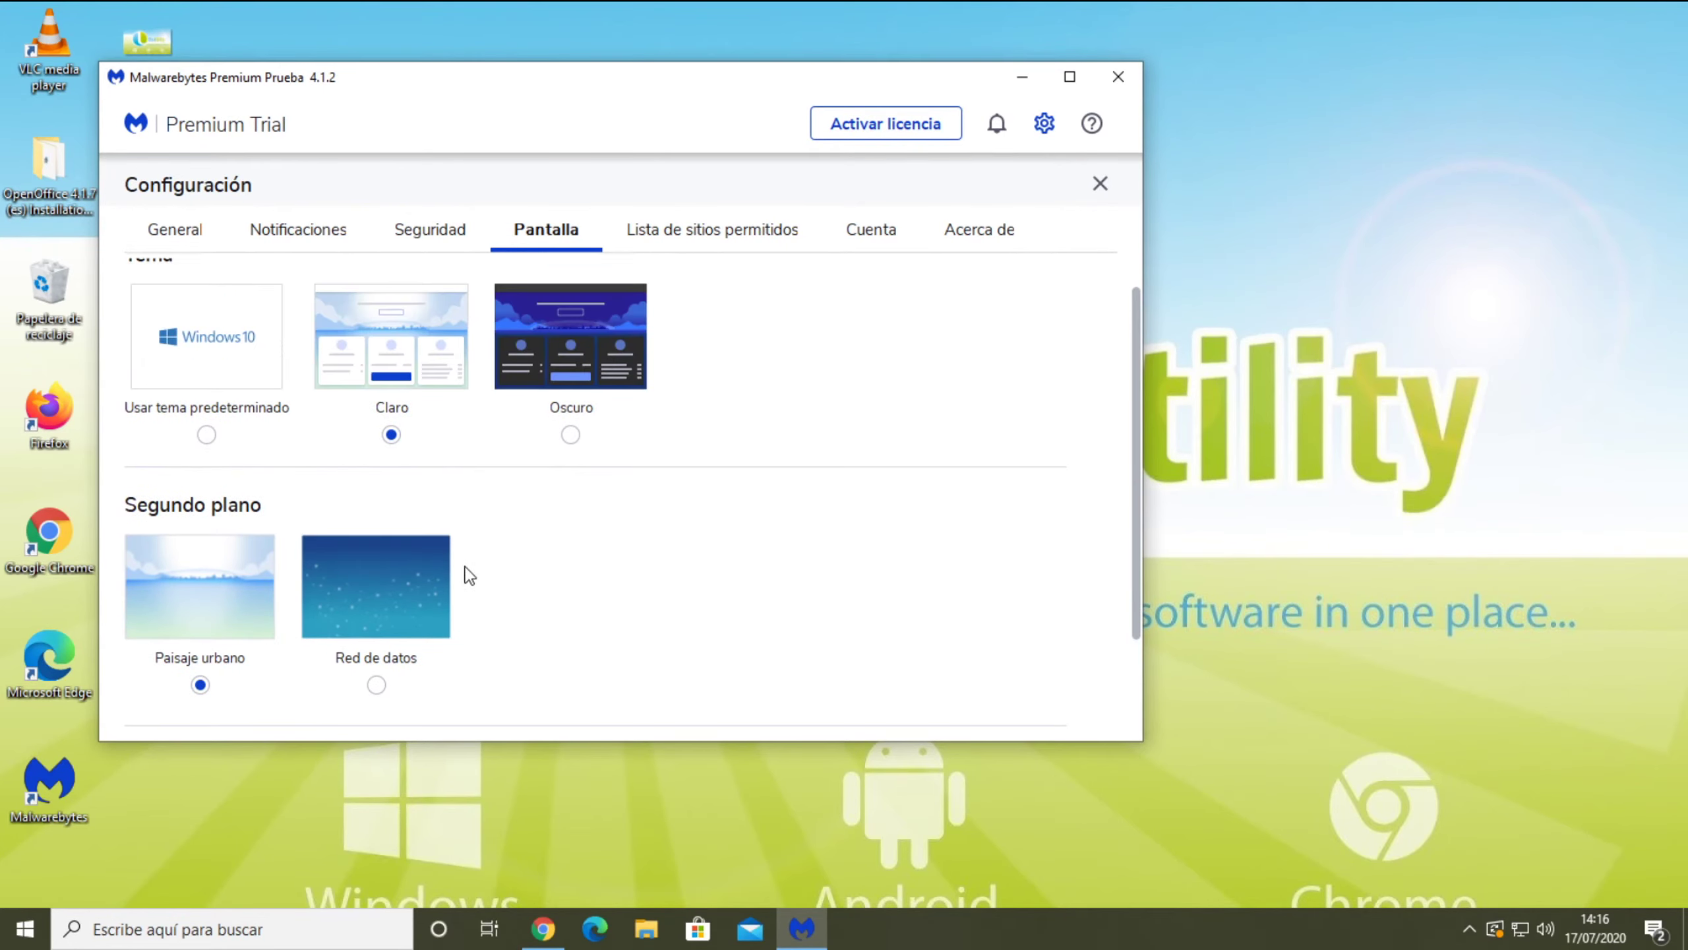
{"action": "left_click", "coordinate": [571, 434]}
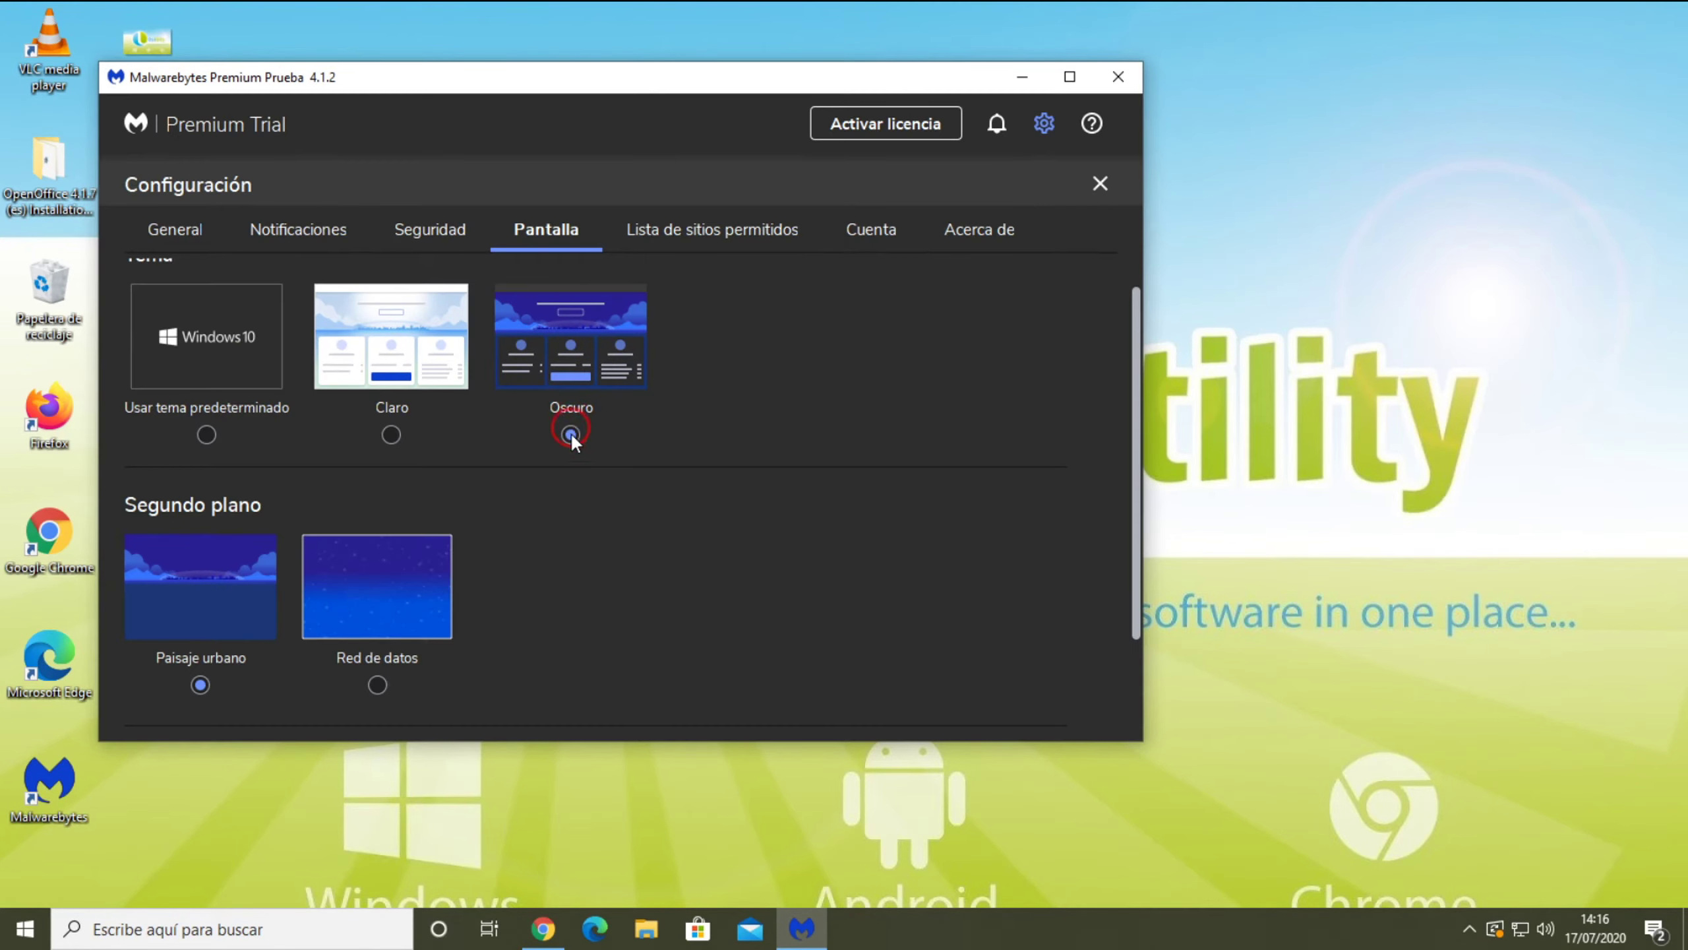
{"action": "left_click", "coordinate": [391, 434]}
Step: Review the theme, background image and hardware acceleration options in the display settings
{"action": "scroll", "coordinate": [569, 534], "scroll_direction": "down", "scroll_amount": 3}
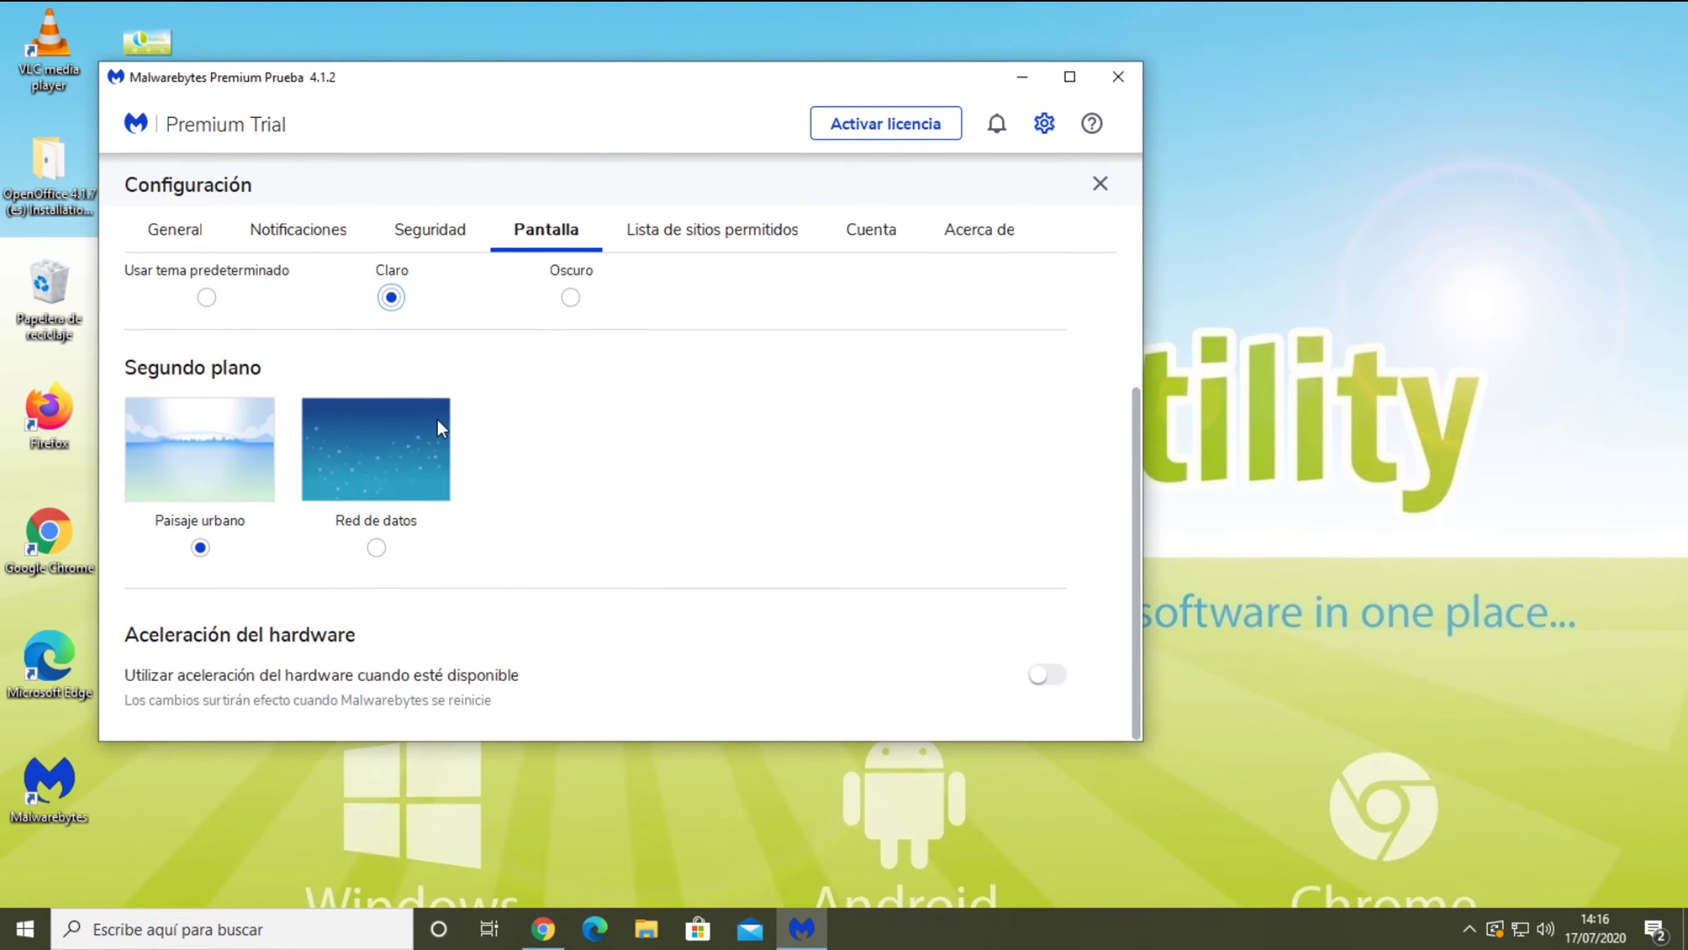
{"action": "scroll", "coordinate": [562, 599], "scroll_direction": "up", "scroll_amount": 3}
{"action": "scroll", "coordinate": [556, 665], "scroll_direction": "down", "scroll_amount": 3}
{"action": "scroll", "coordinate": [620, 573], "scroll_direction": "up", "scroll_amount": 1}
{"action": "scroll", "coordinate": [620, 573], "scroll_direction": "up", "scroll_amount": 3}
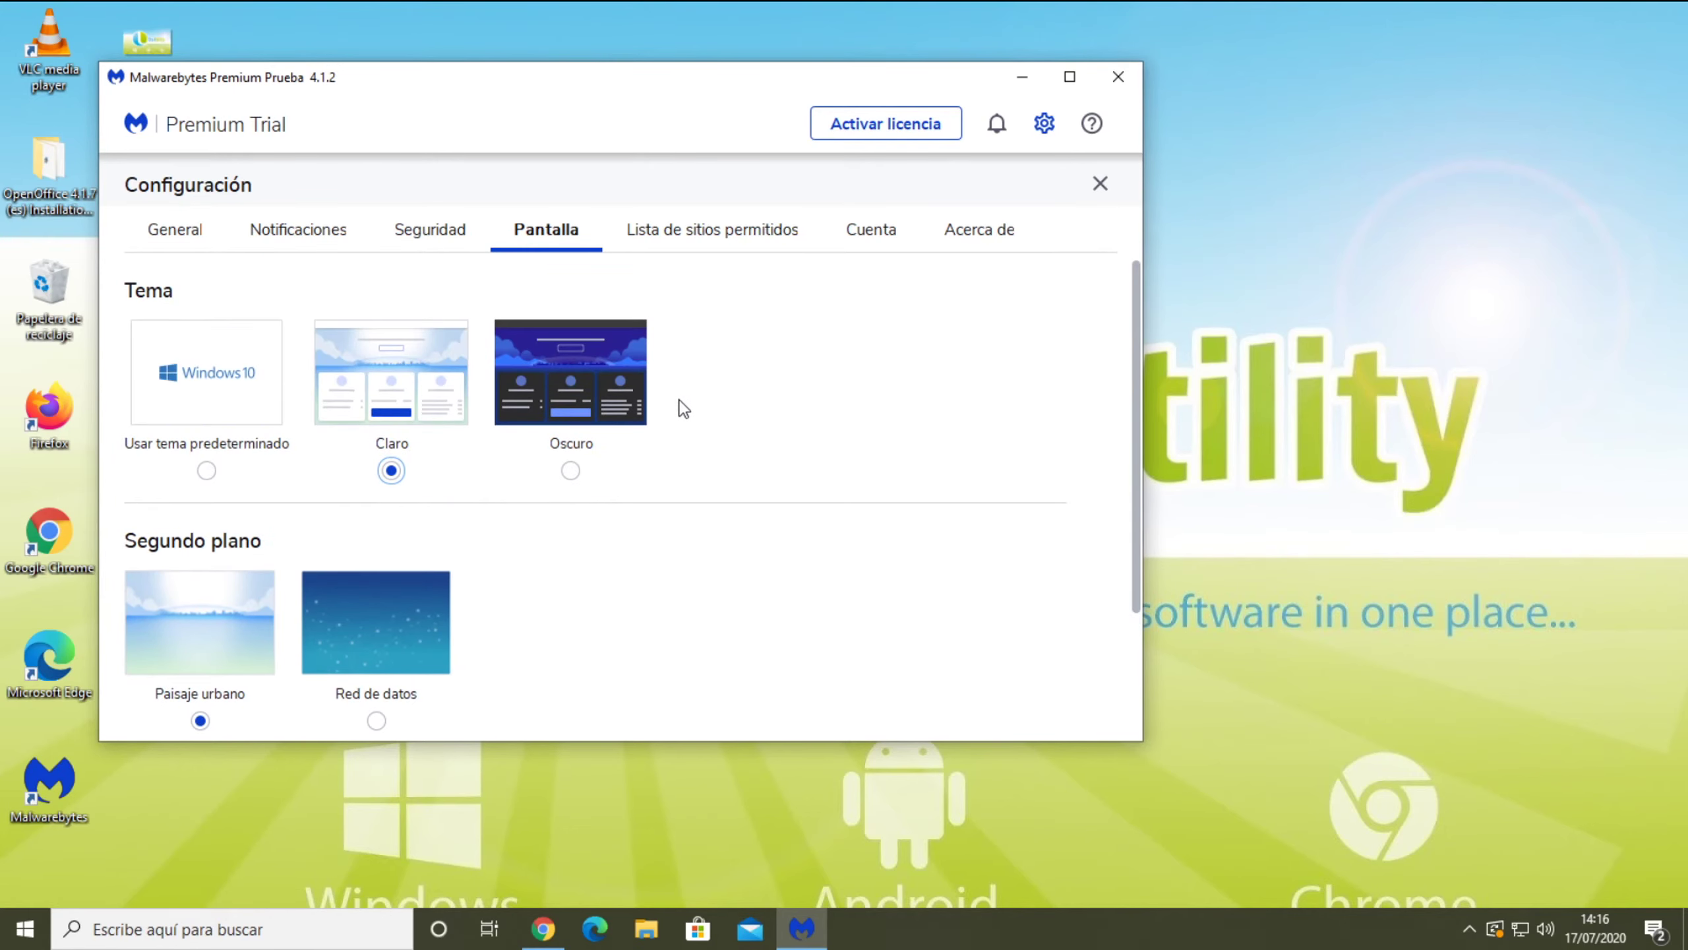
Step: Open the allow list settings and examine the description and the list of permitted items
{"action": "left_click", "coordinate": [701, 241]}
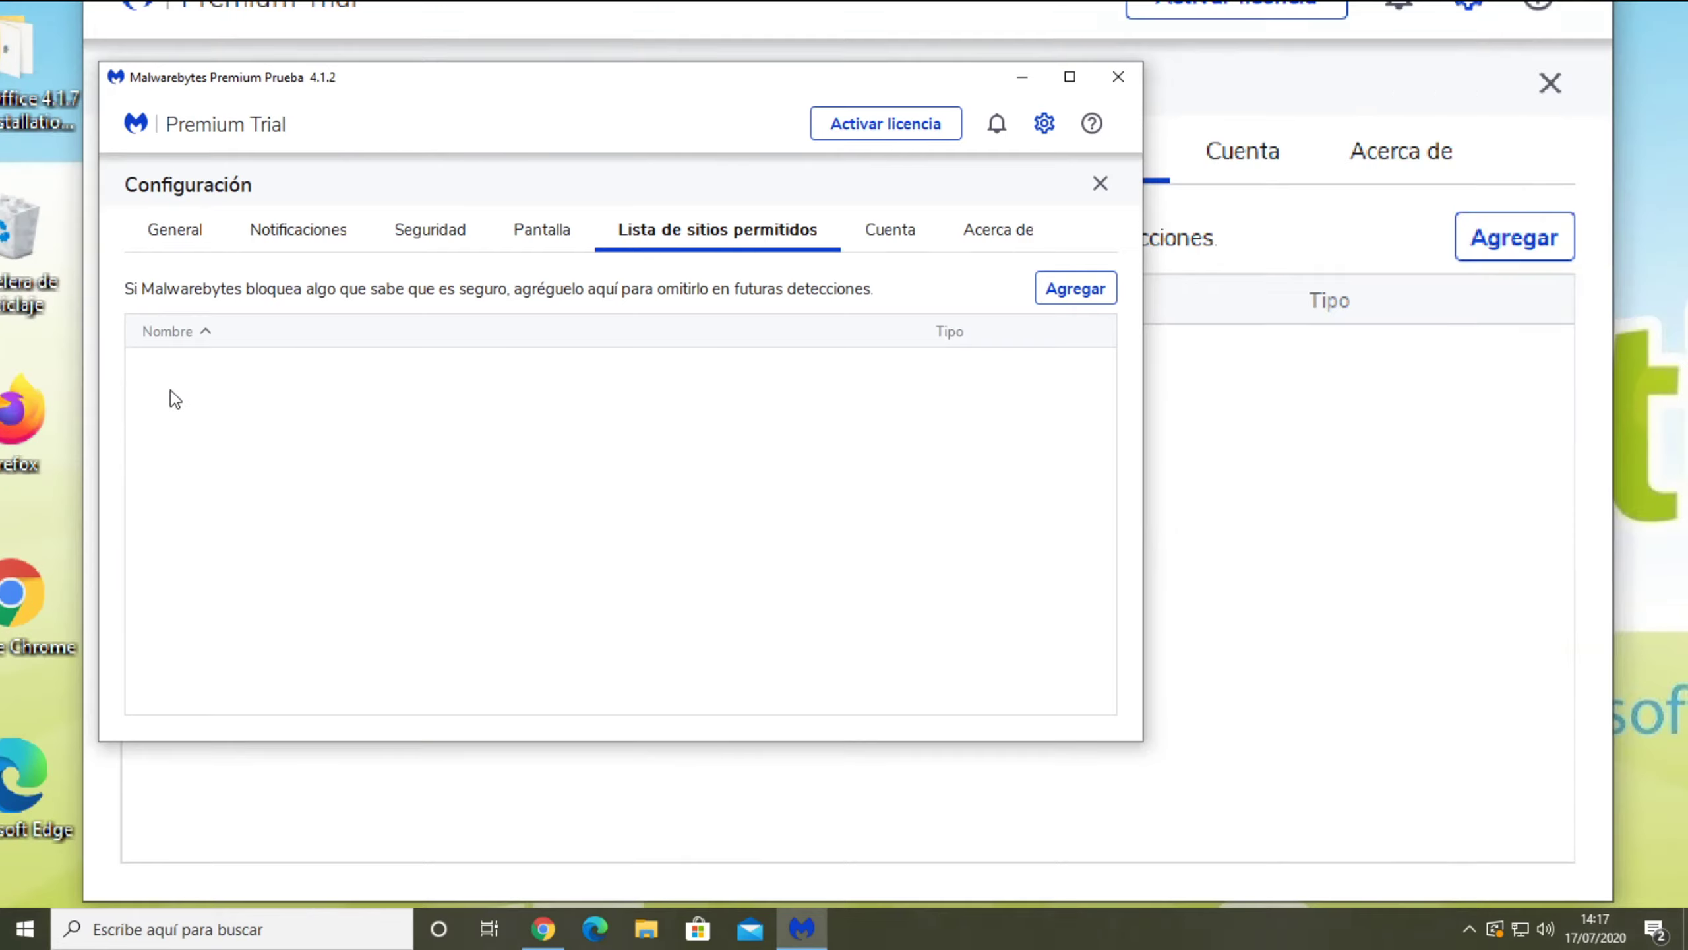
{"action": "left_click_drag", "start_coordinate": [153, 386], "coordinate": [263, 386]}
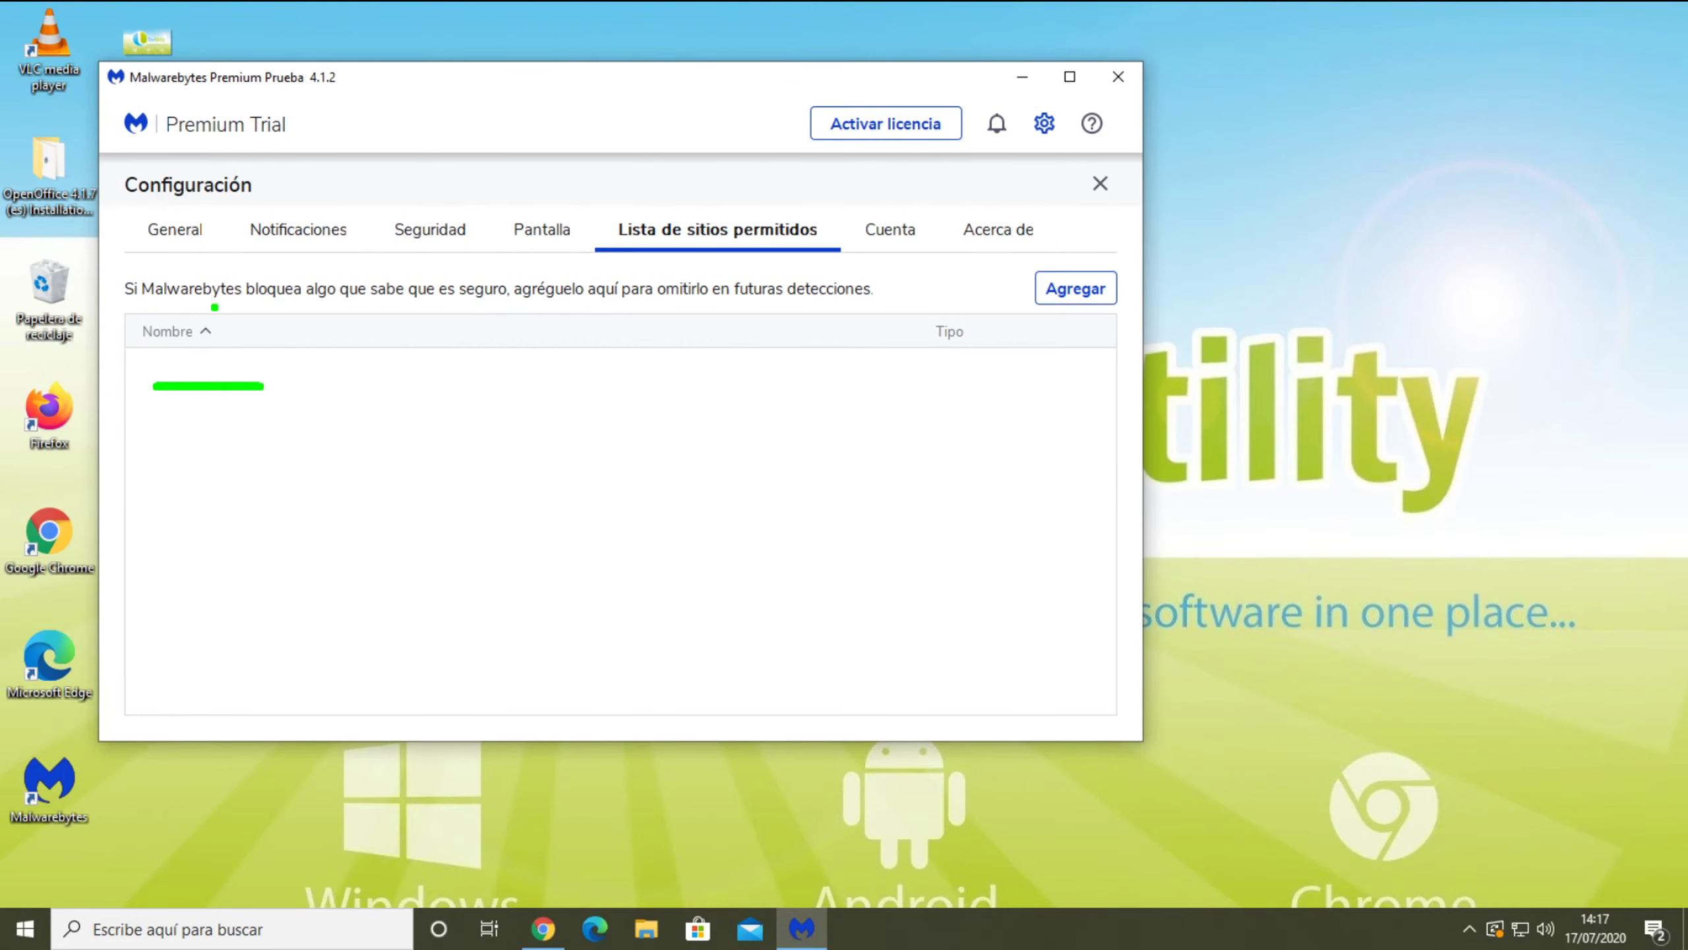
{"action": "left_click_drag", "start_coordinate": [246, 300], "coordinate": [317, 299]}
{"action": "left_click_drag", "start_coordinate": [164, 442], "coordinate": [337, 441]}
{"action": "left_click_drag", "start_coordinate": [177, 502], "coordinate": [311, 501]}
{"action": "left_click_drag", "start_coordinate": [184, 552], "coordinate": [335, 557]}
{"action": "key", "text": "Escape"}
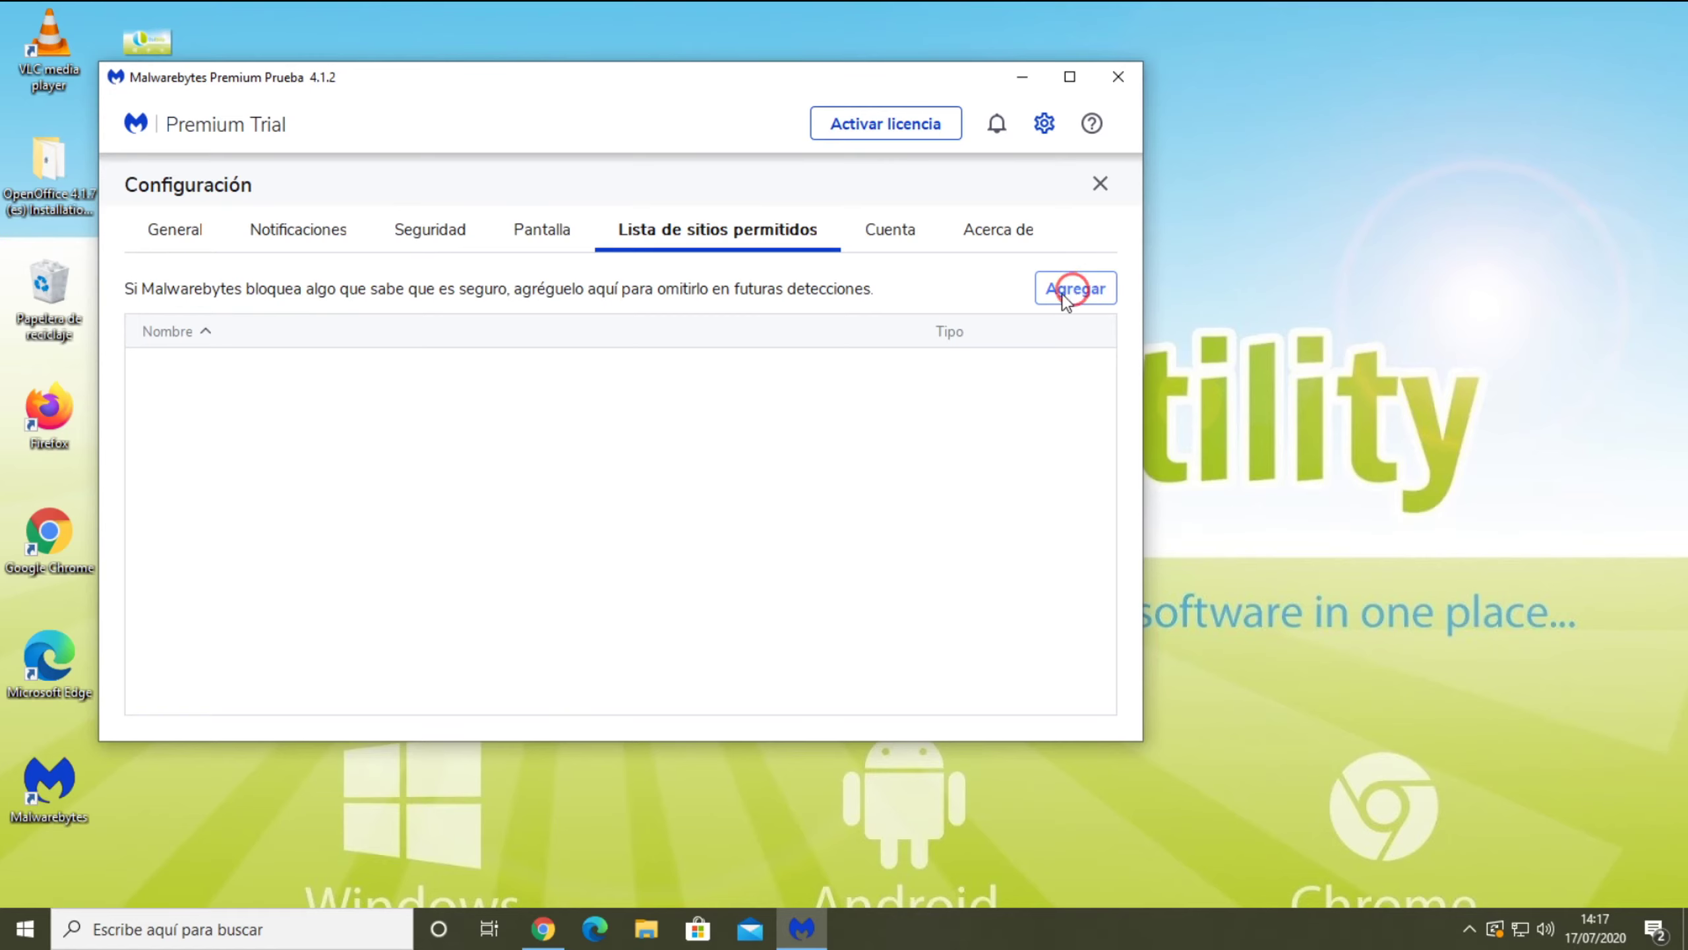
{"action": "left_click", "coordinate": [1066, 296]}
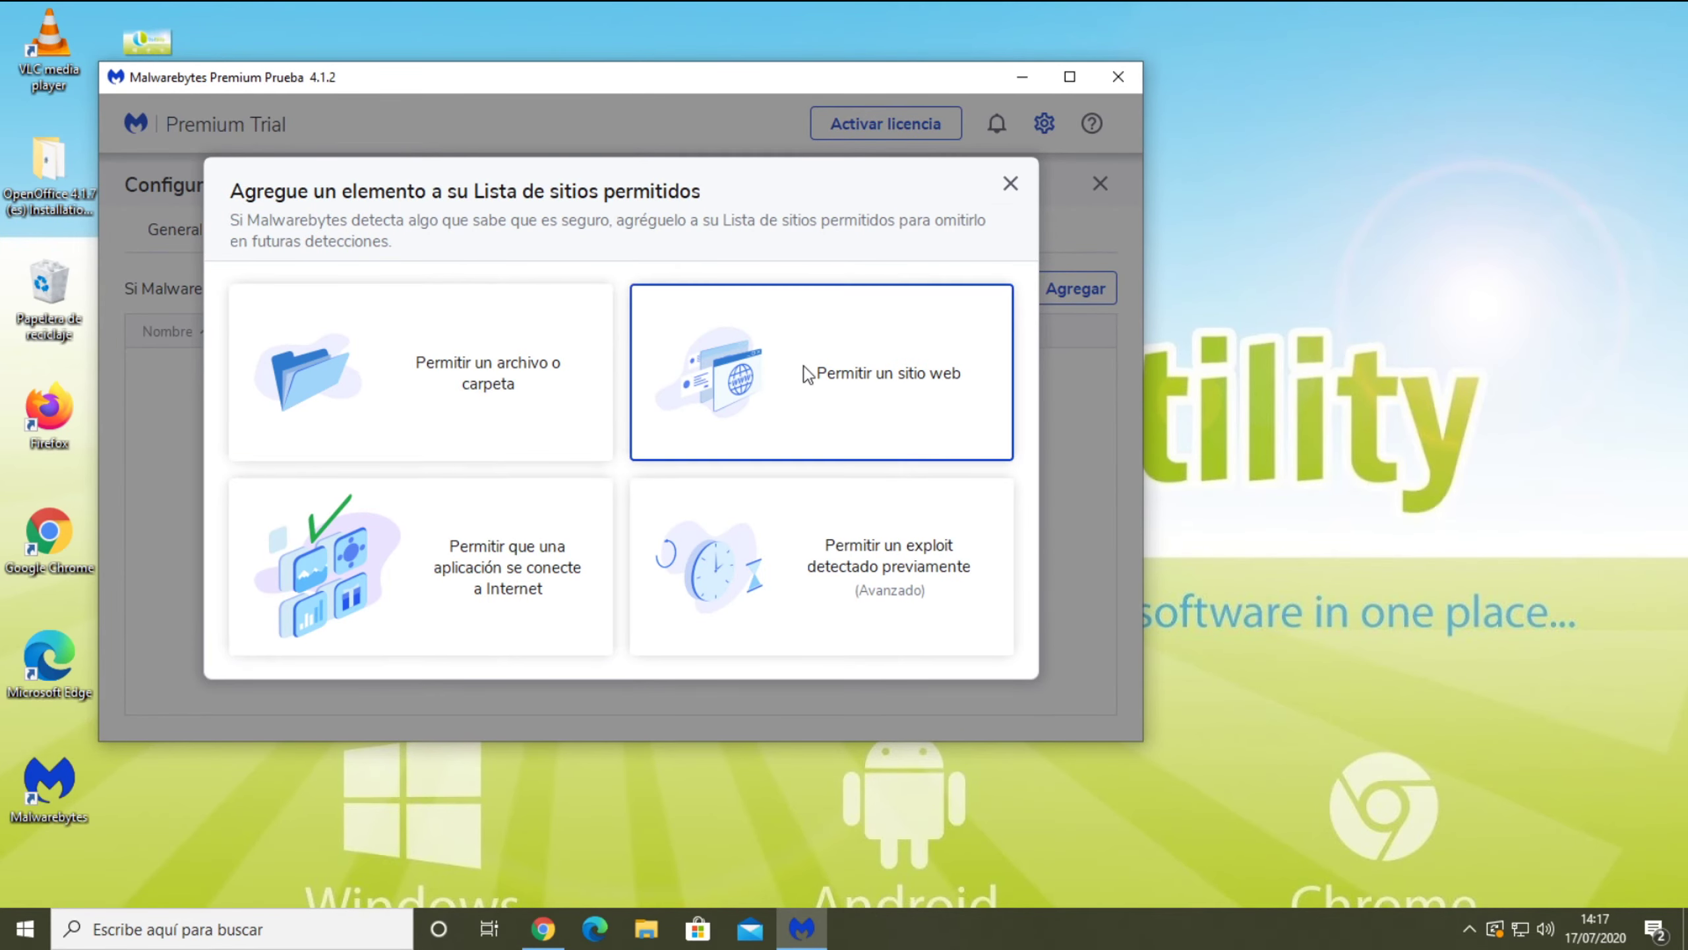
{"action": "left_click", "coordinate": [842, 164]}
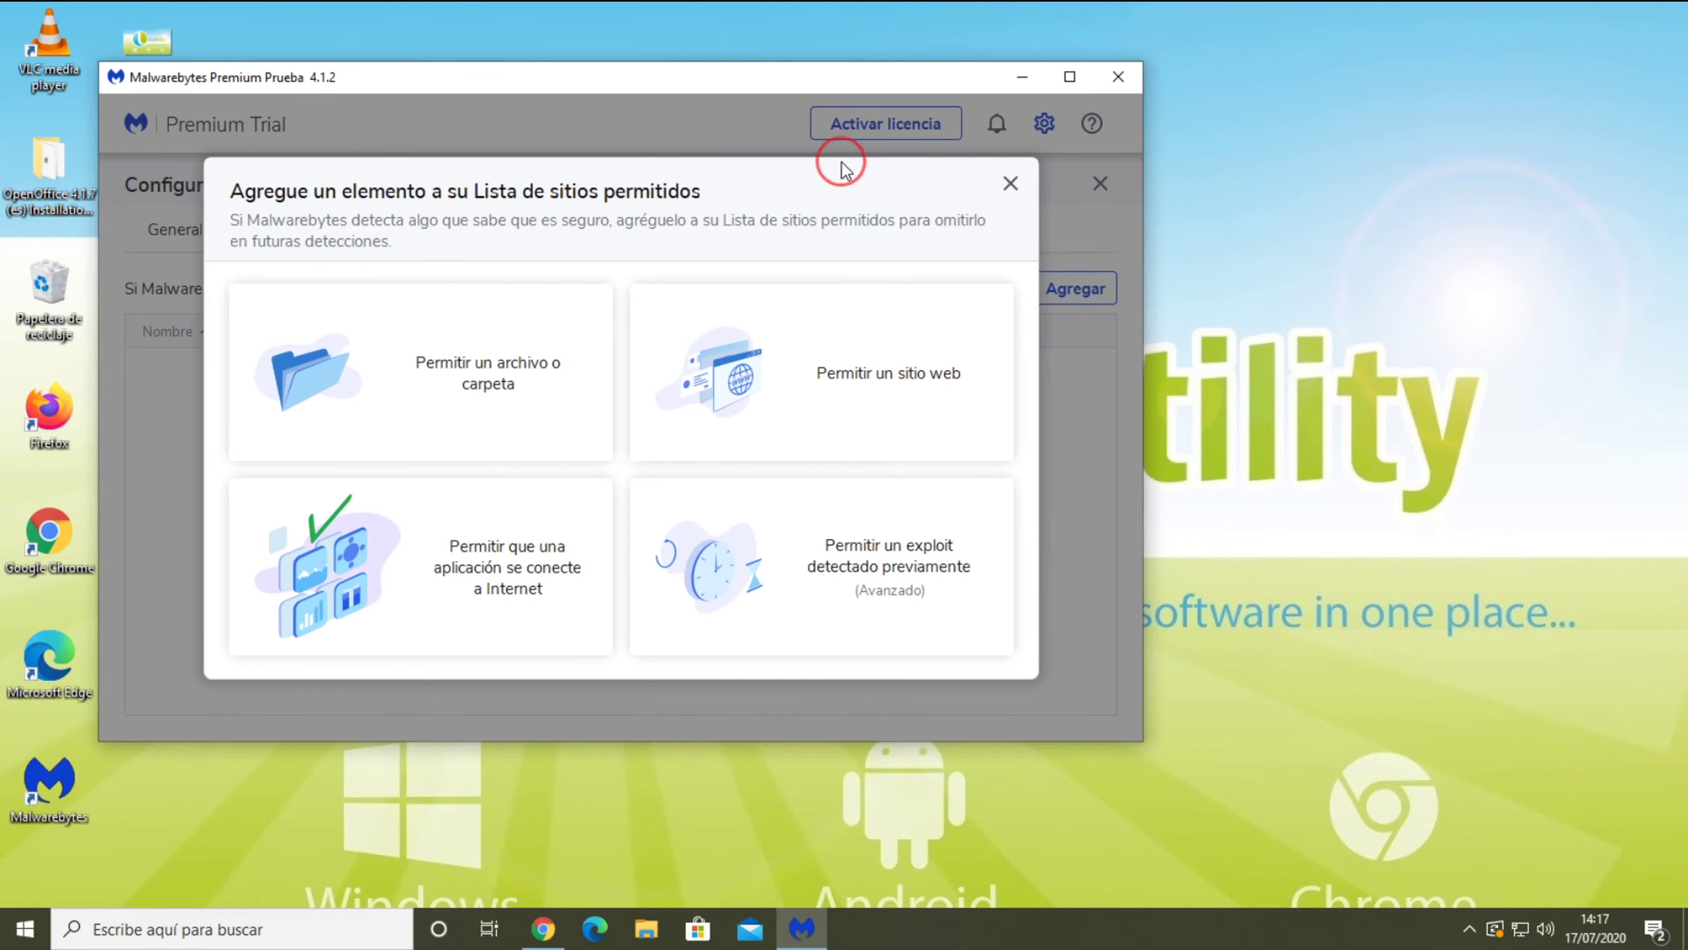
{"action": "left_click", "coordinate": [852, 363]}
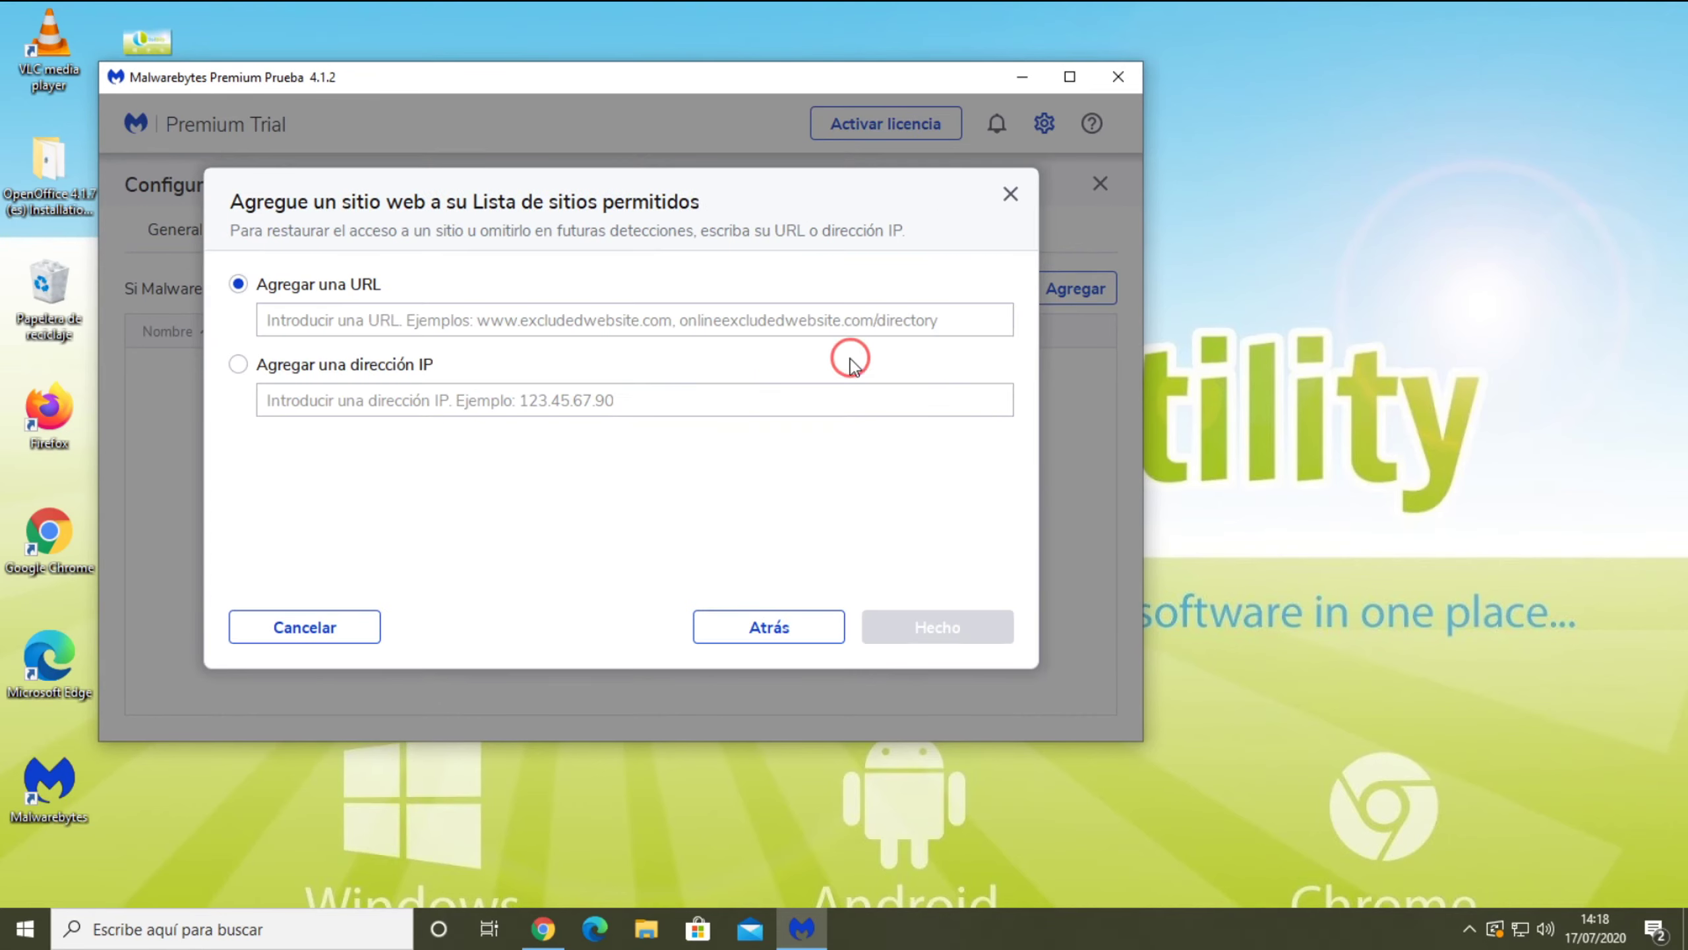
{"action": "left_click", "coordinate": [341, 322]}
{"action": "type", "text": "https://www.usitility.com/"}
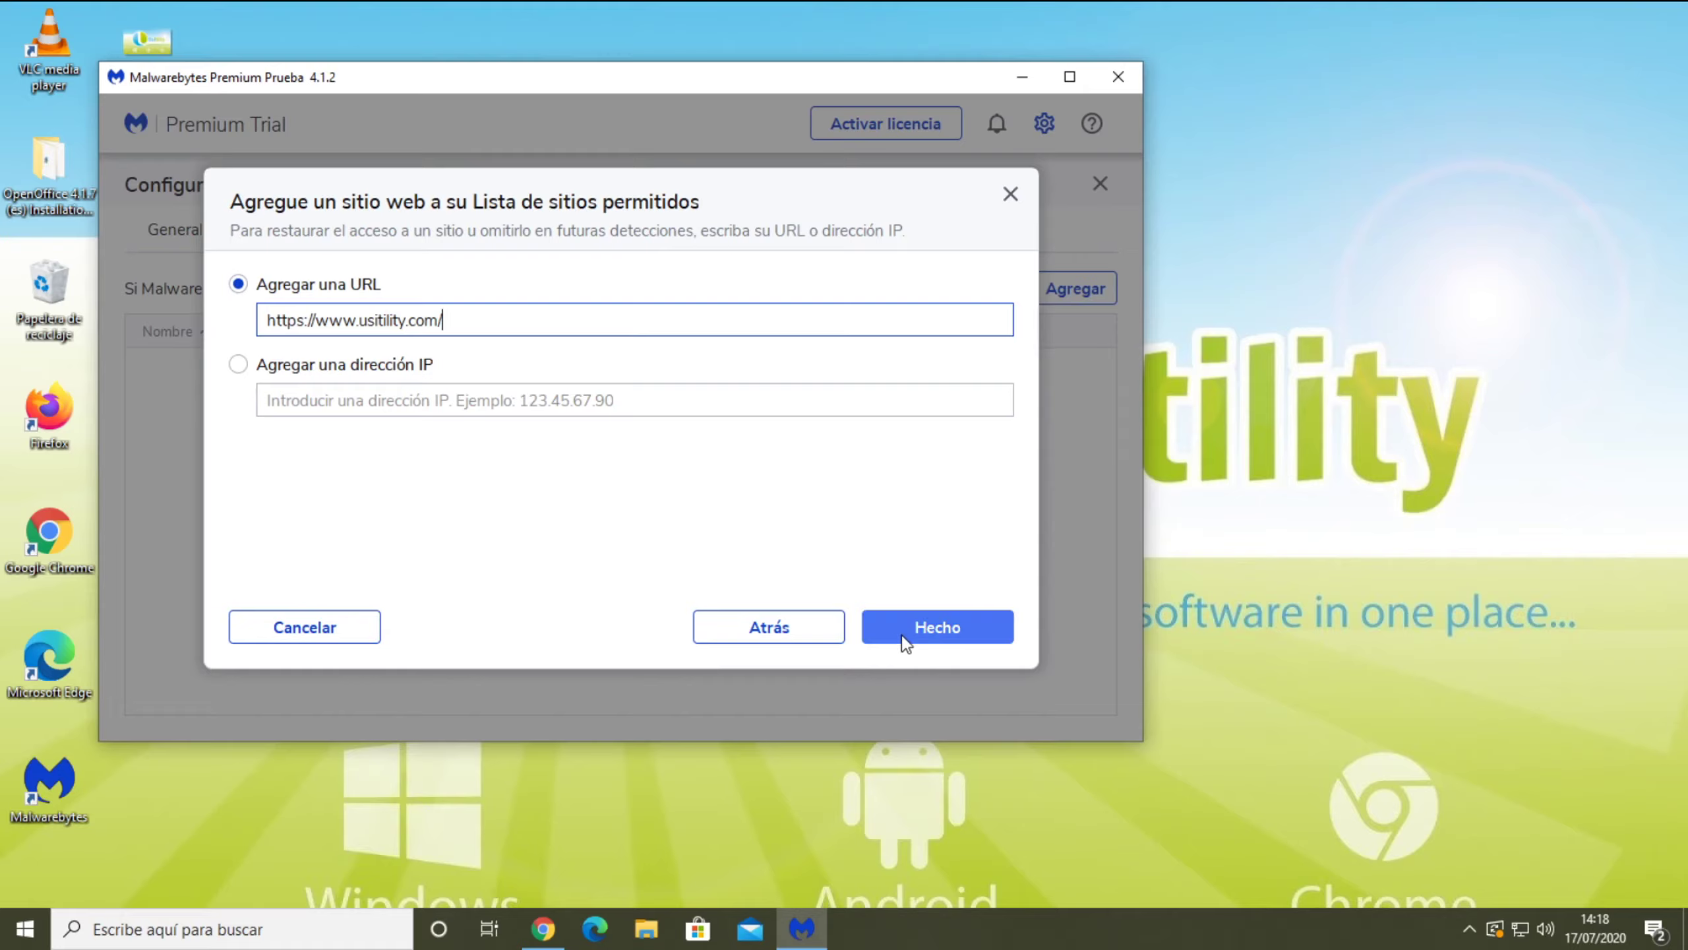
{"action": "left_click", "coordinate": [916, 629]}
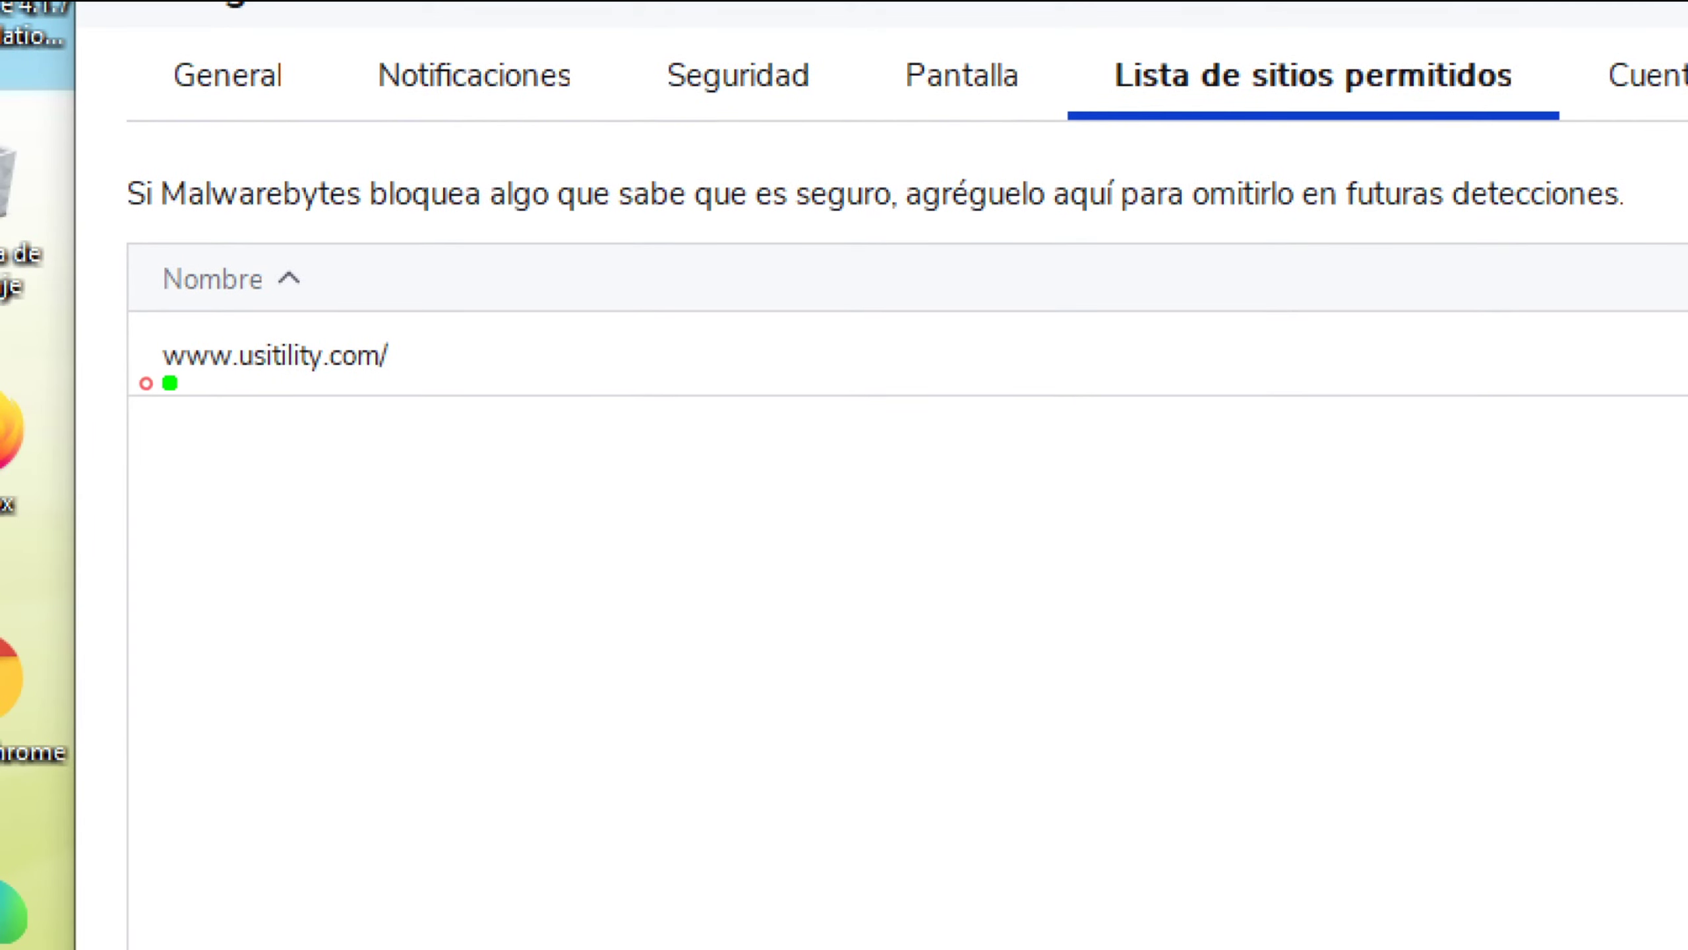
{"action": "left_click_drag", "start_coordinate": [171, 383], "coordinate": [528, 382]}
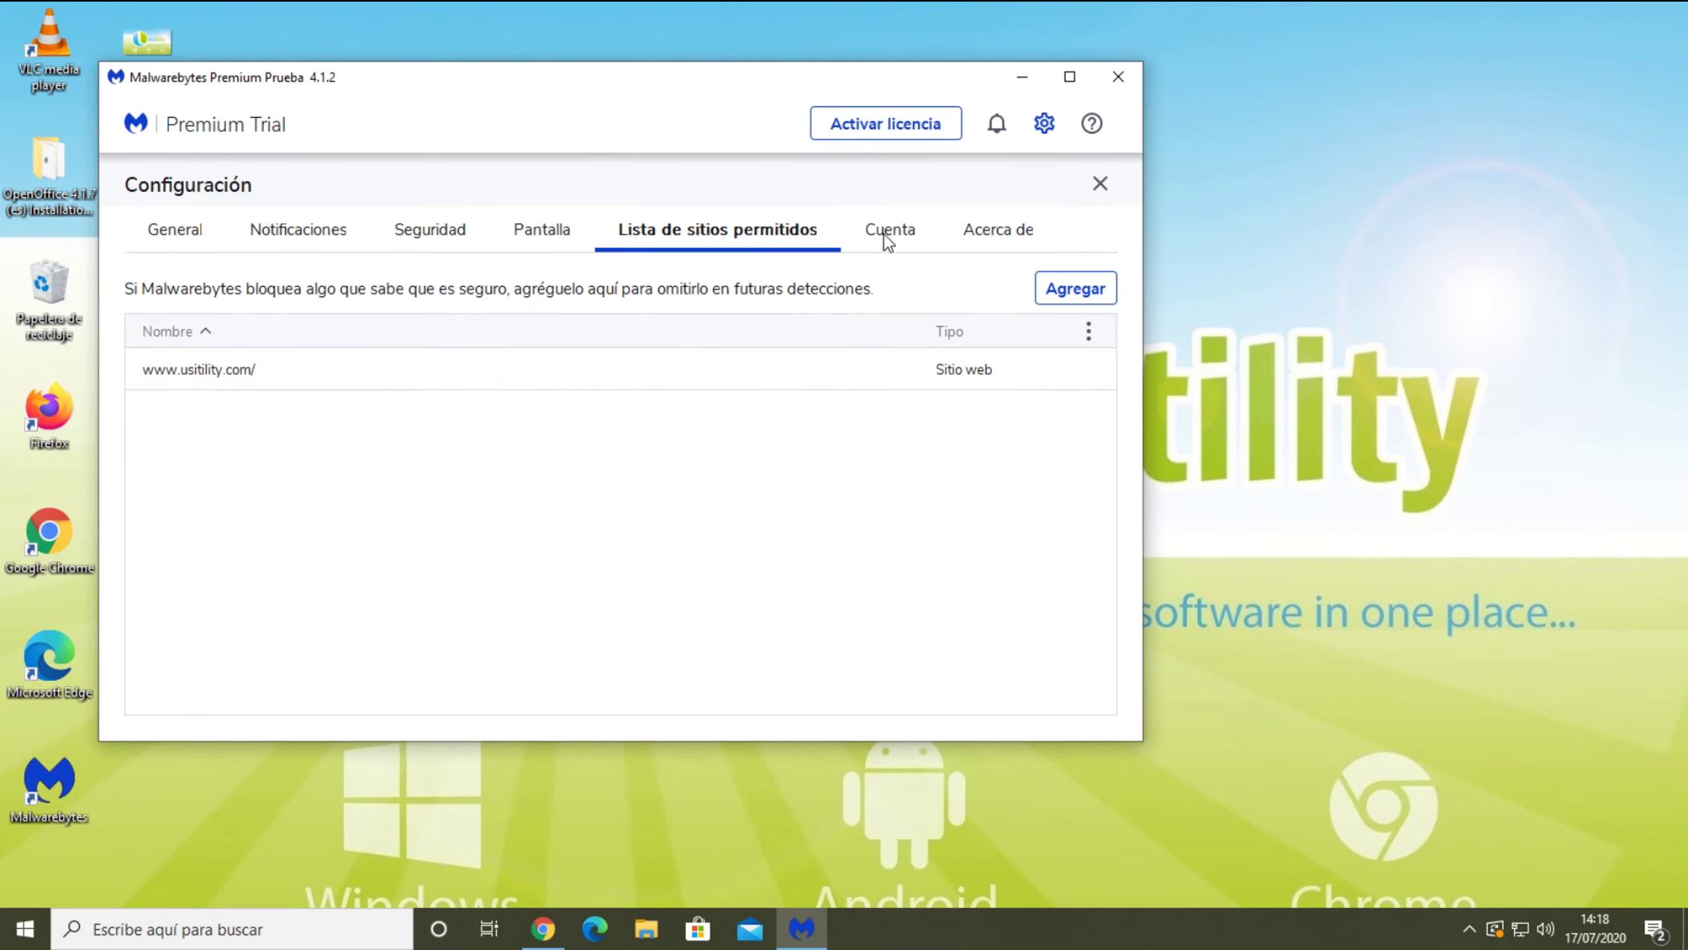
Step: Review the account and licence details and the program's version information
{"action": "left_click", "coordinate": [889, 243]}
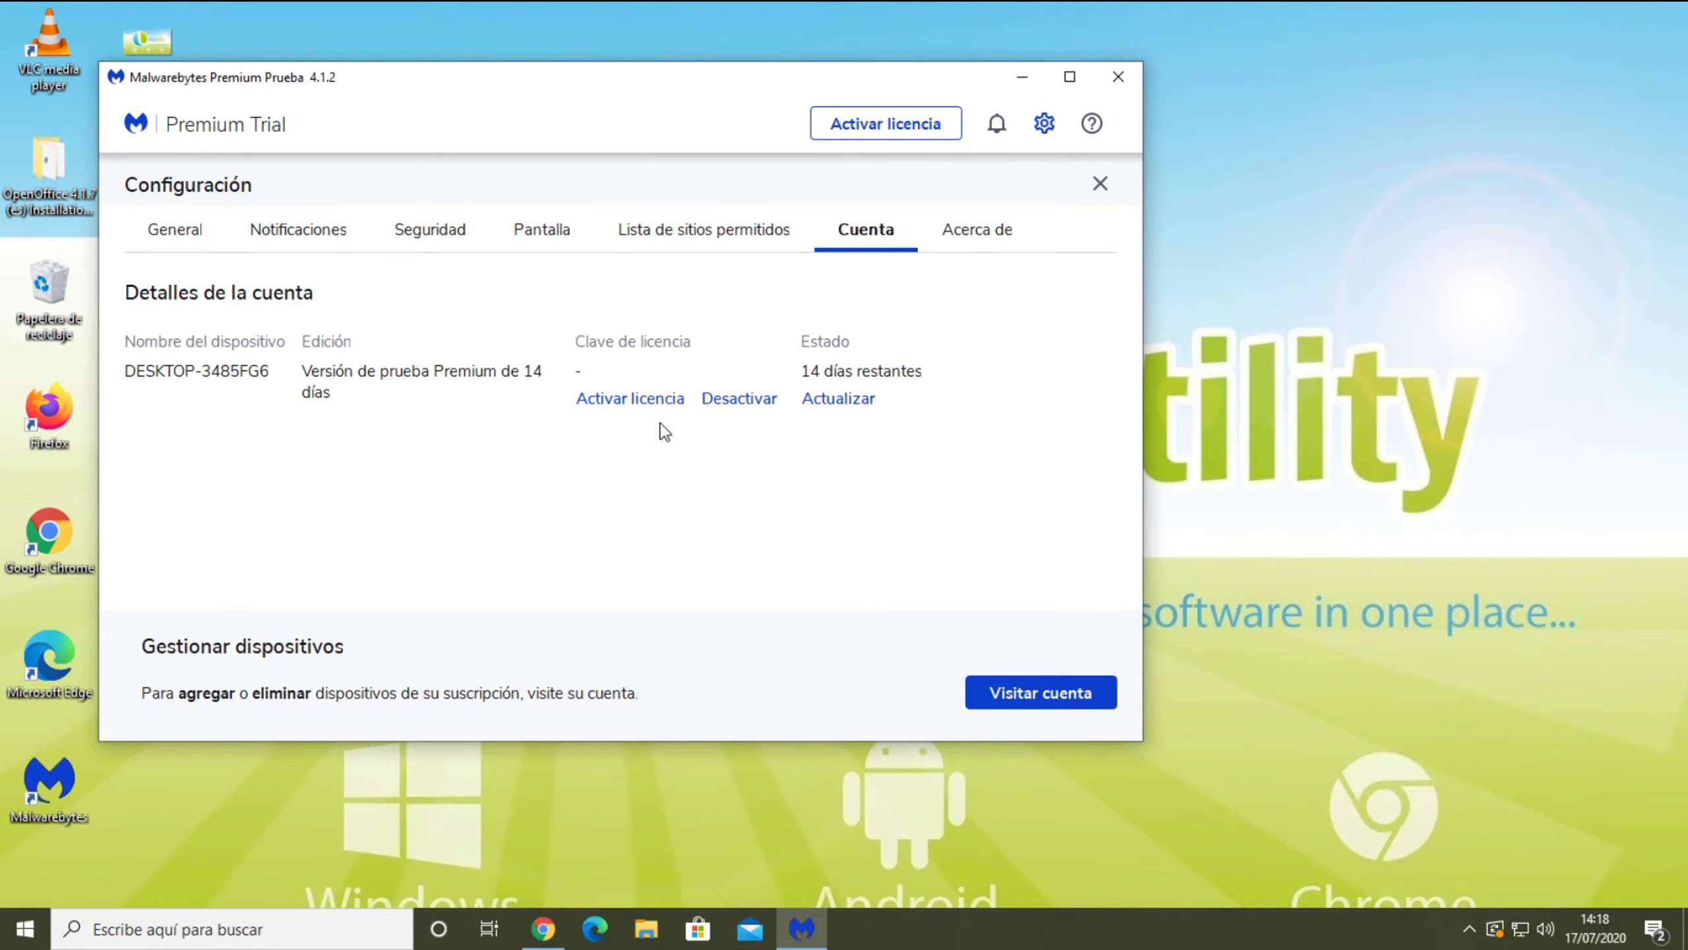
{"action": "left_click", "coordinate": [975, 229]}
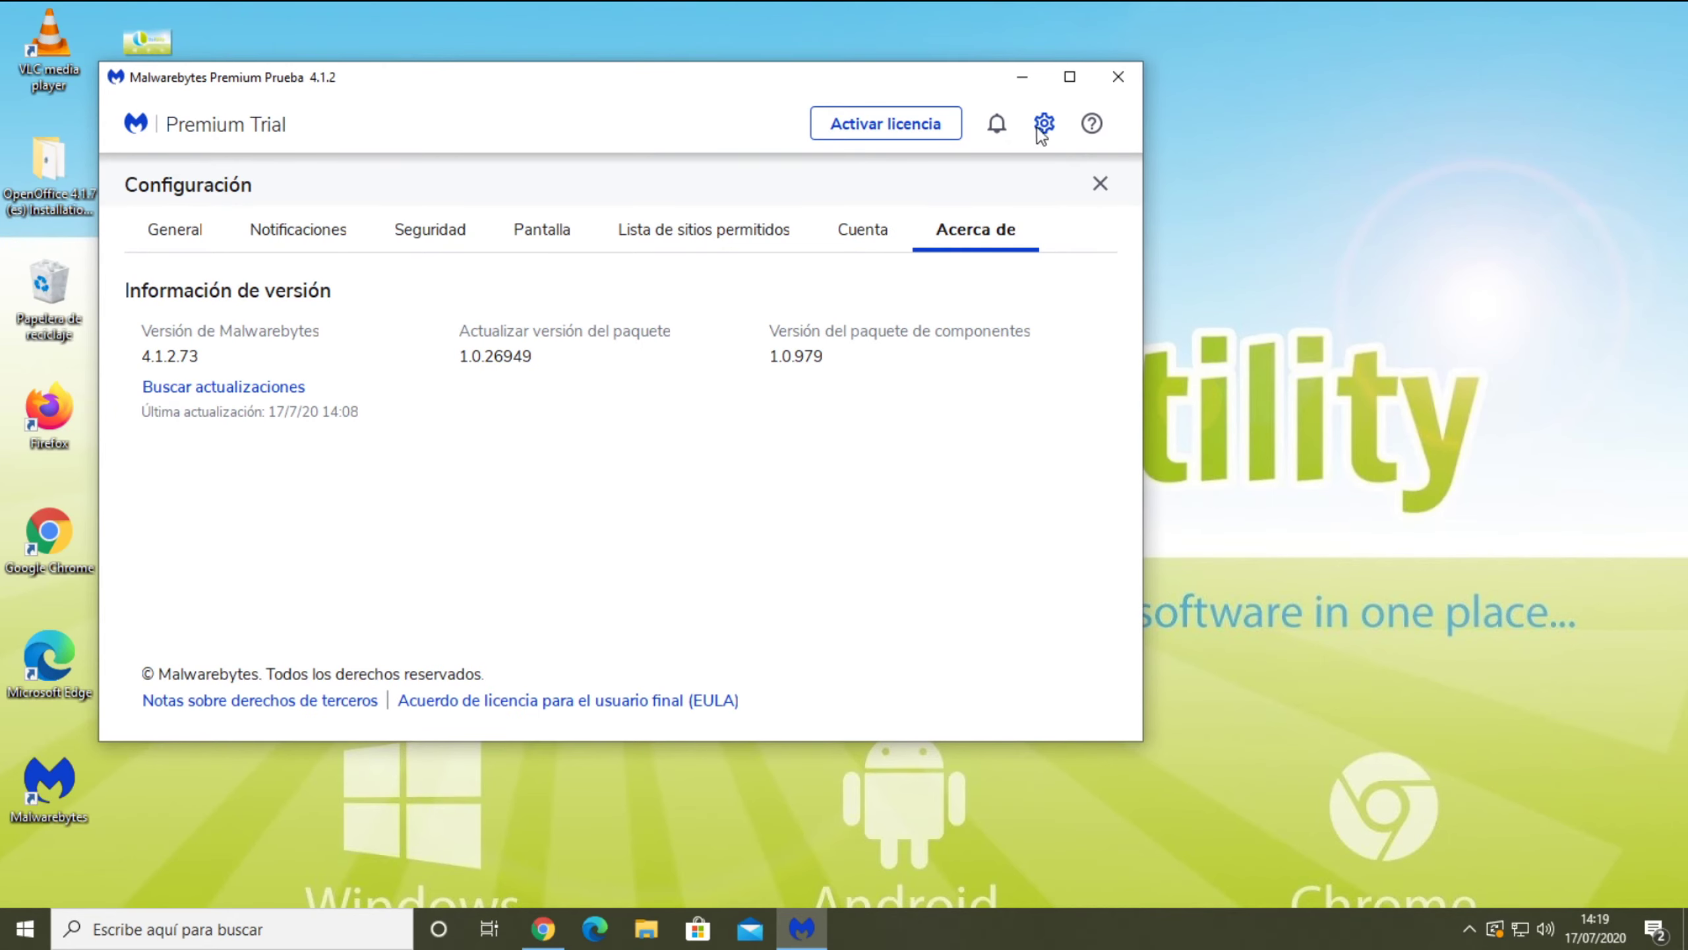
Step: Close the settings and the Malwarebytes main window
{"action": "left_click", "coordinate": [1104, 186]}
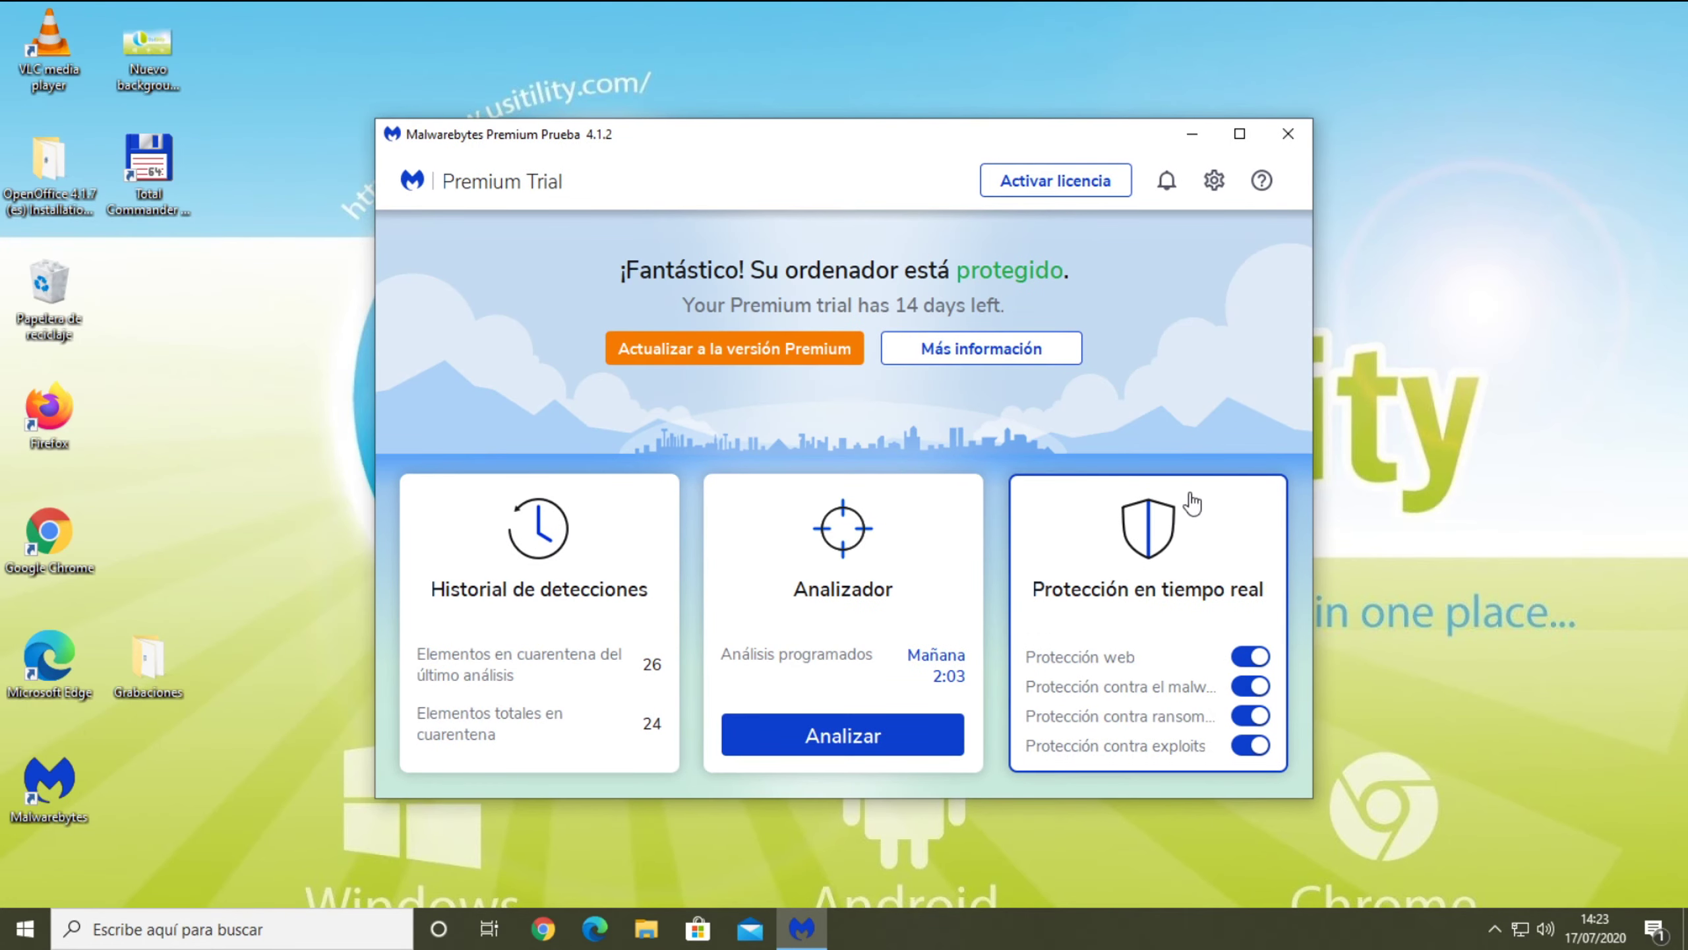
{"action": "left_click", "coordinate": [1177, 426]}
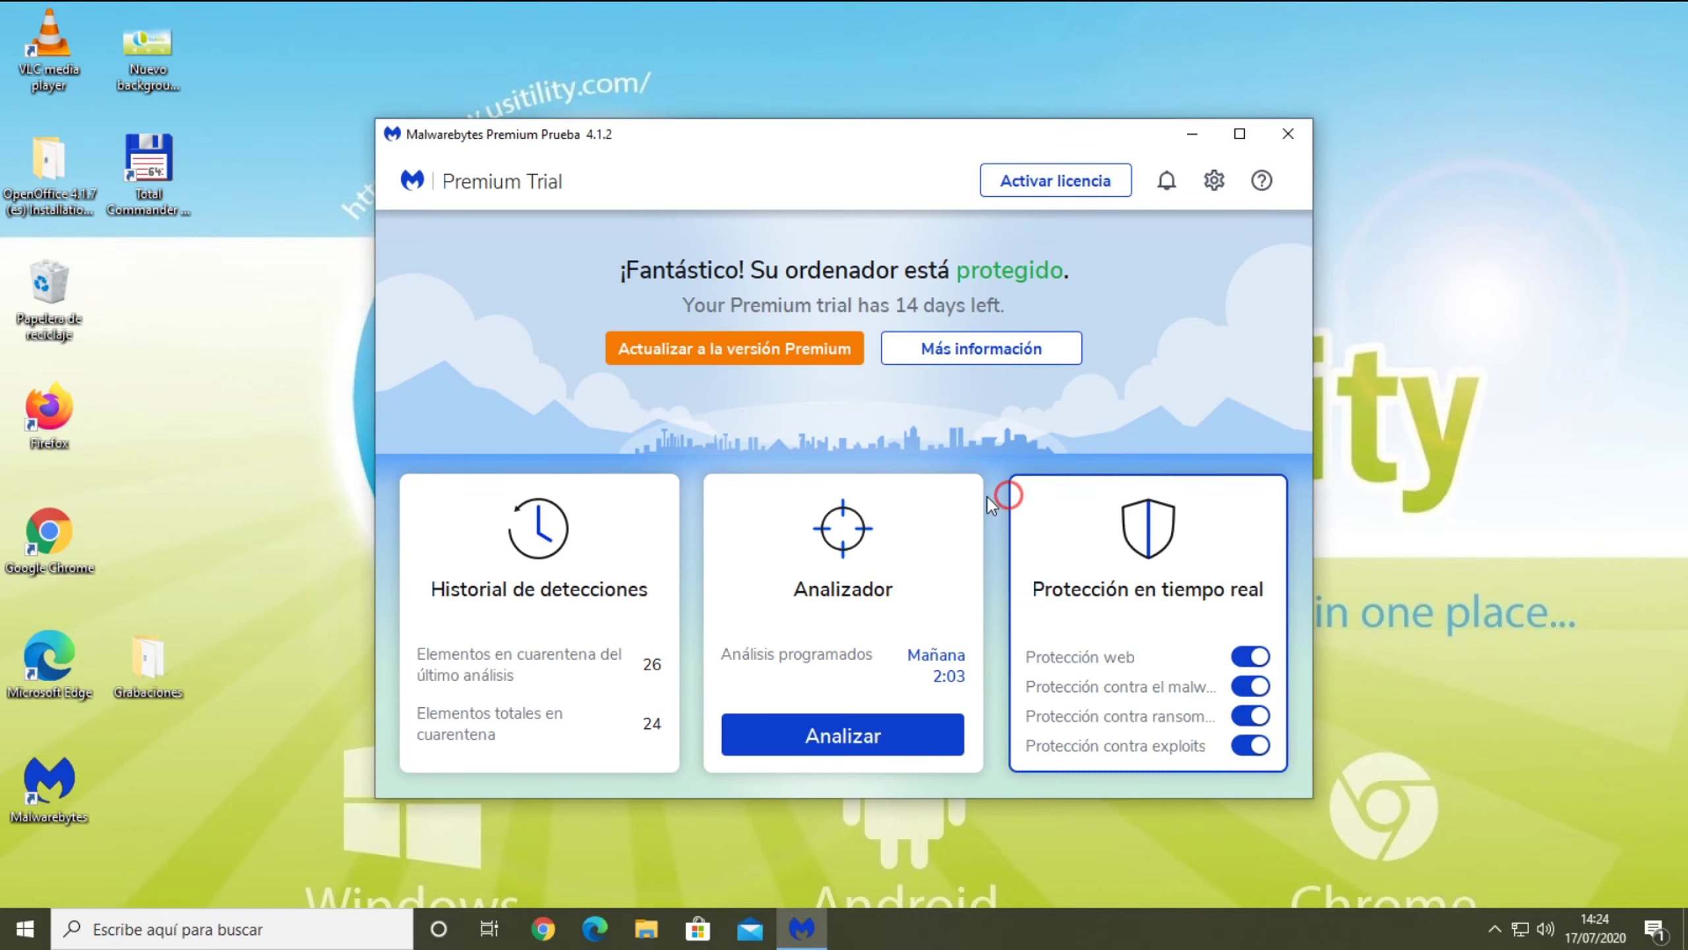
{"action": "left_click", "coordinate": [1288, 136]}
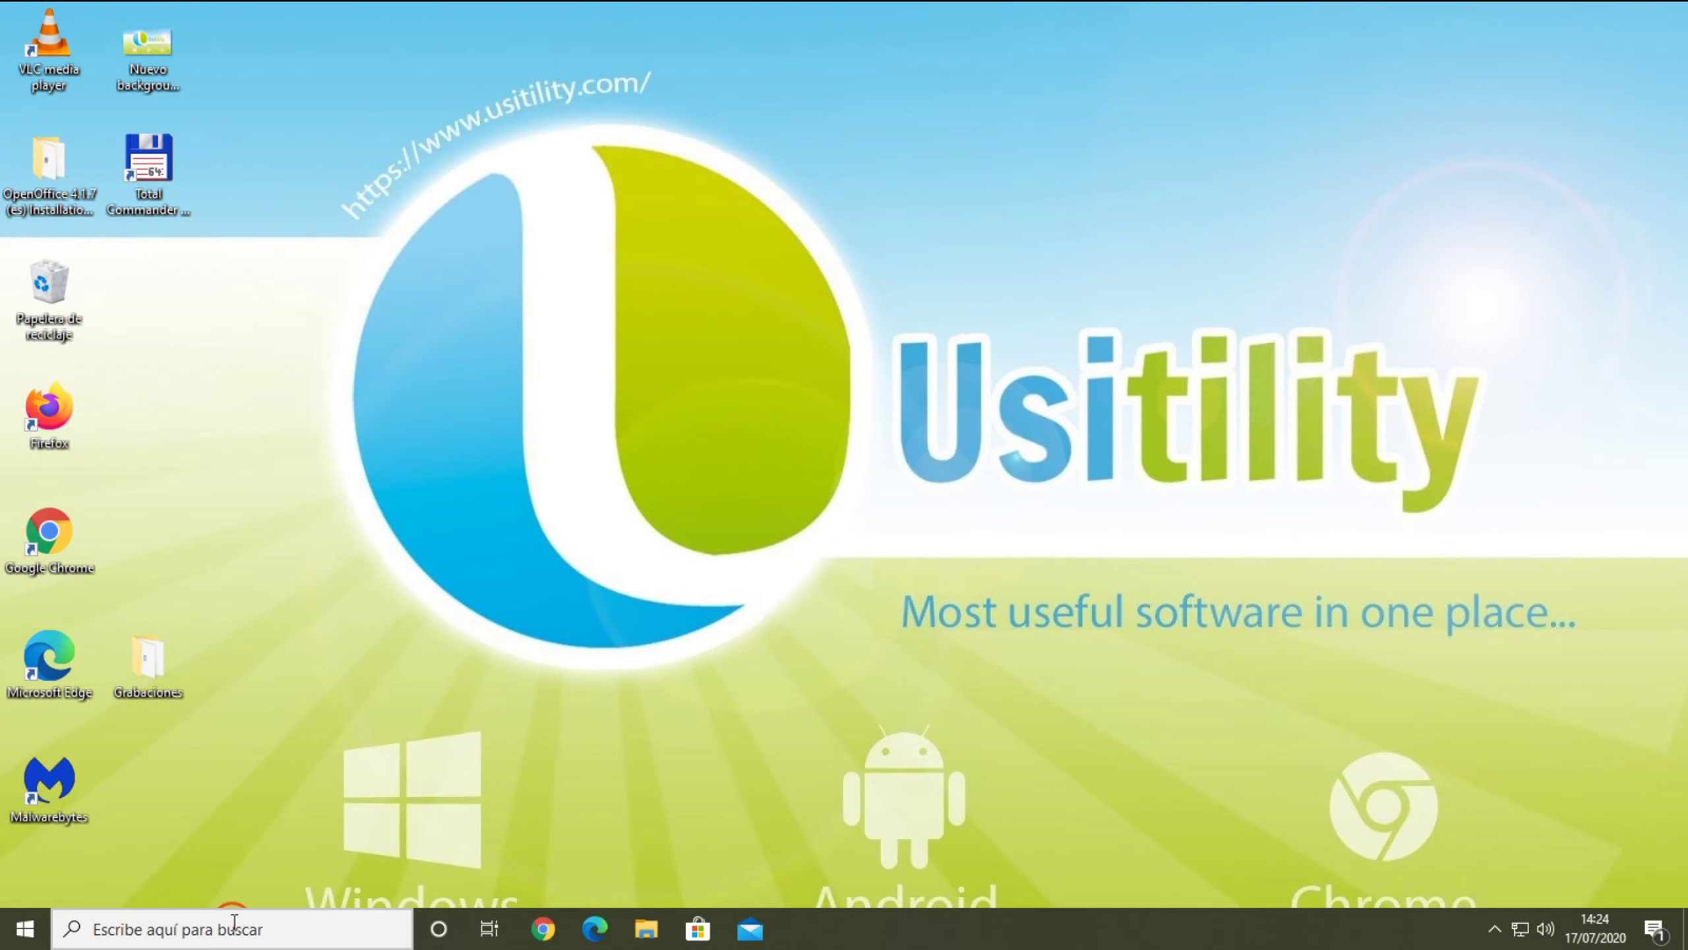
Step: Open the Windows settings for adding or removing programs and filter the installed apps by "malwarebytes"
{"action": "left_click", "coordinate": [234, 929]}
{"action": "type", "text": "quitar"}
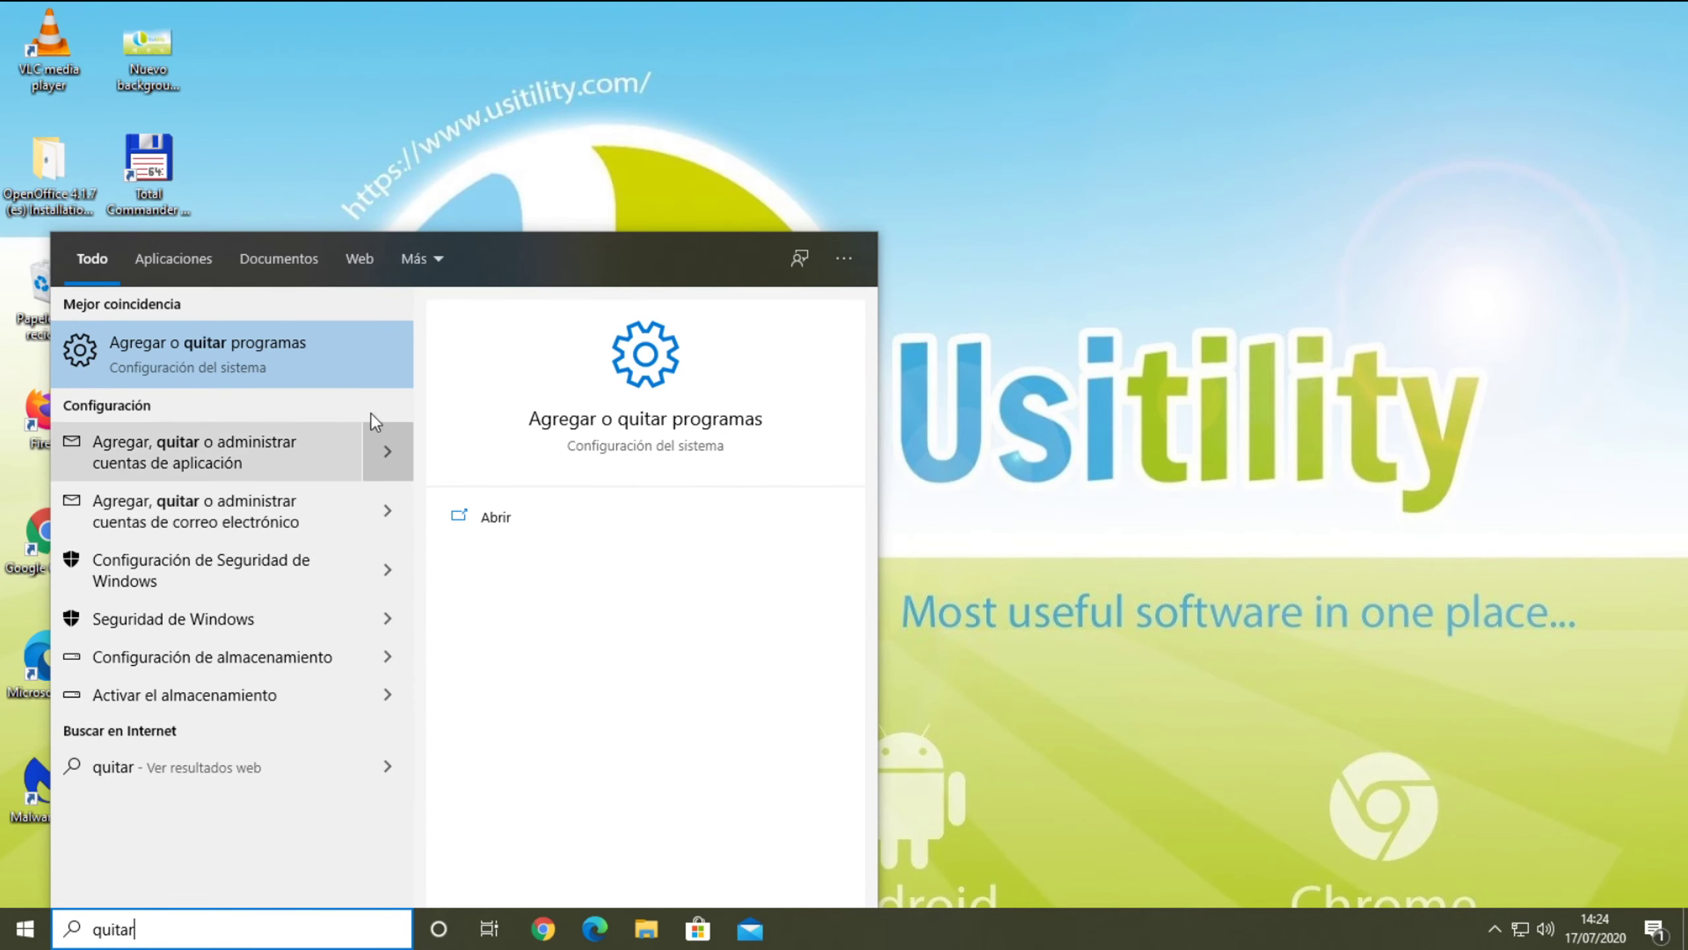
{"action": "left_click", "coordinate": [195, 353]}
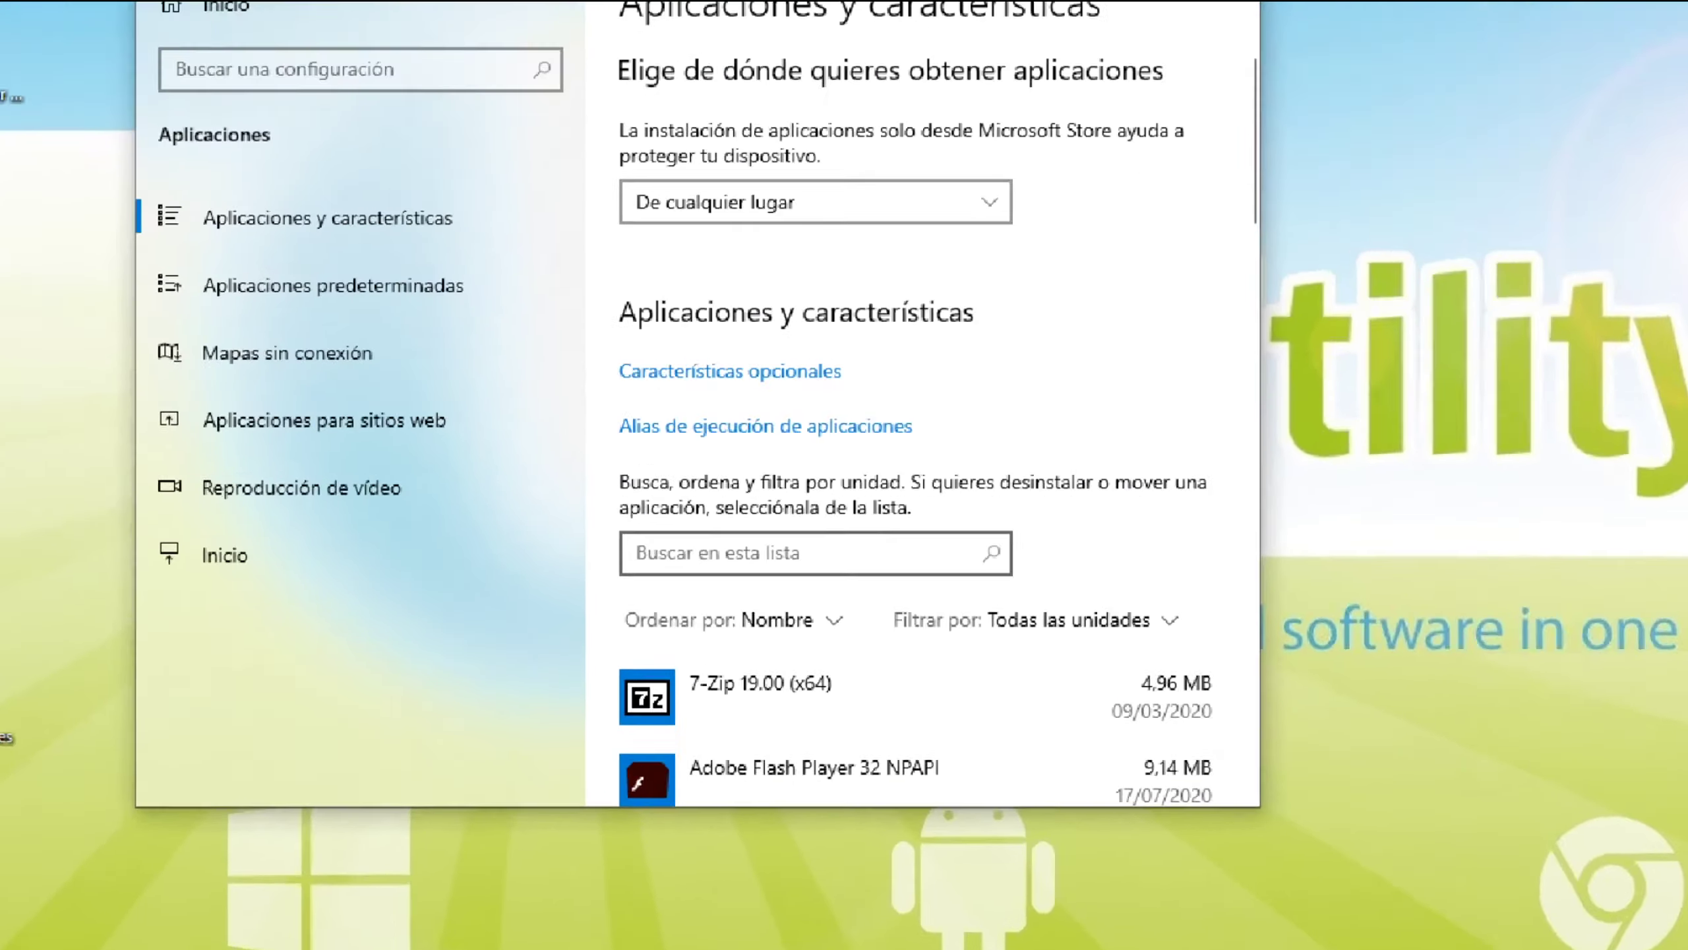
{"action": "left_click", "coordinate": [671, 561]}
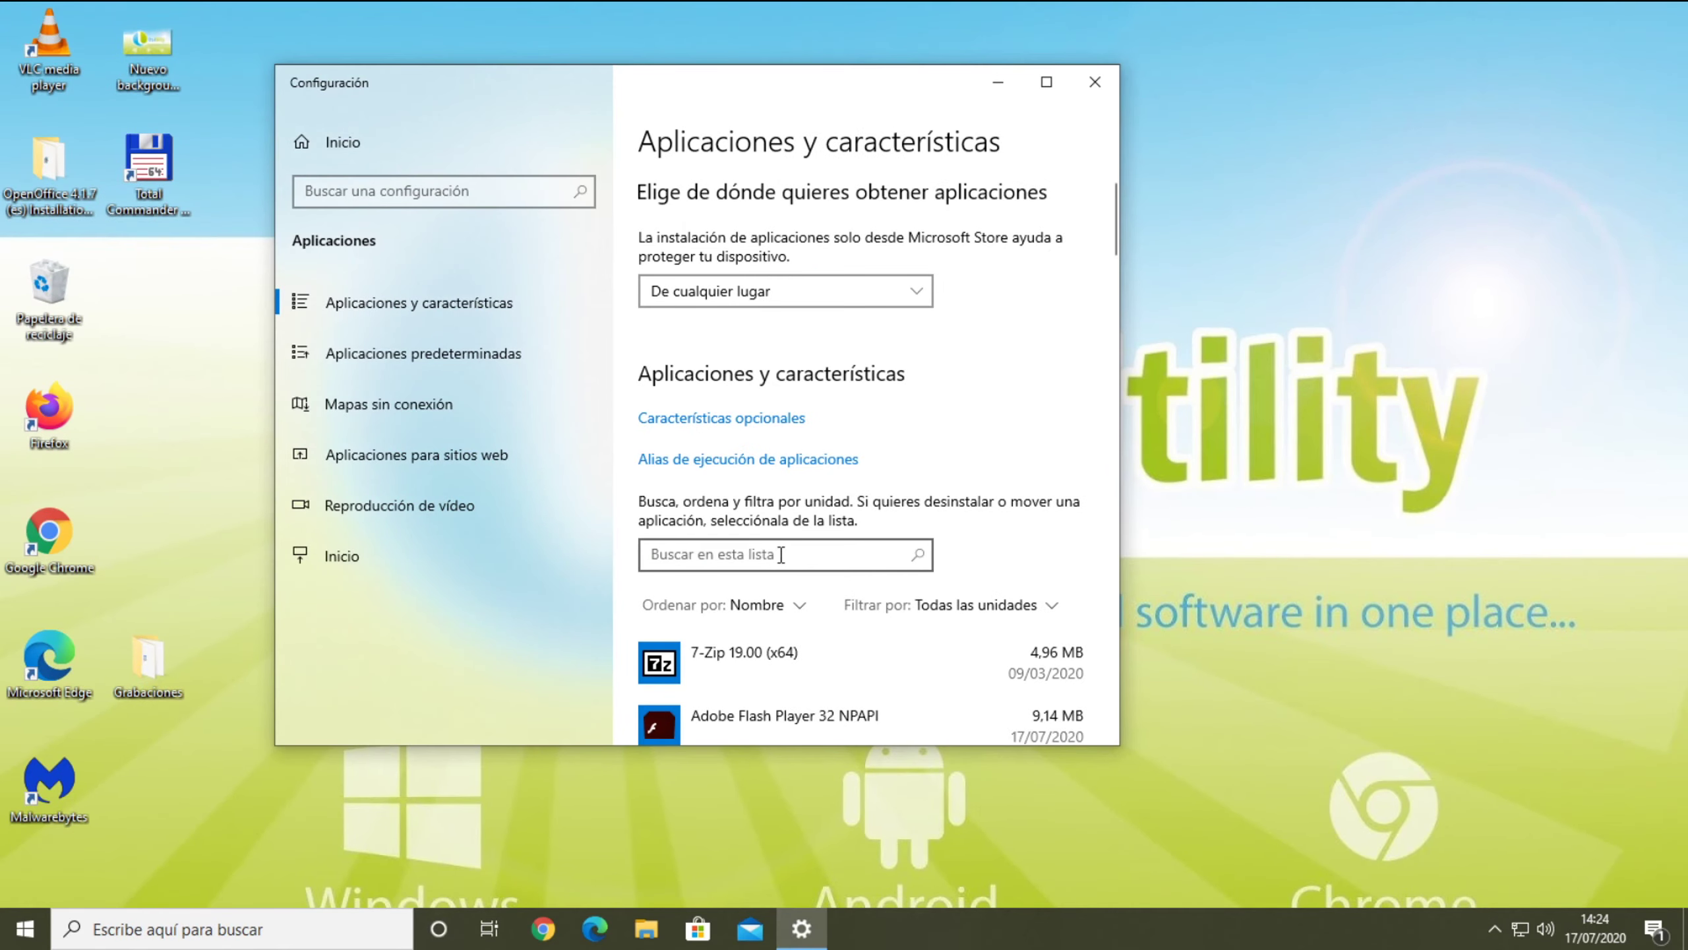
{"action": "type", "text": "malwarebytes"}
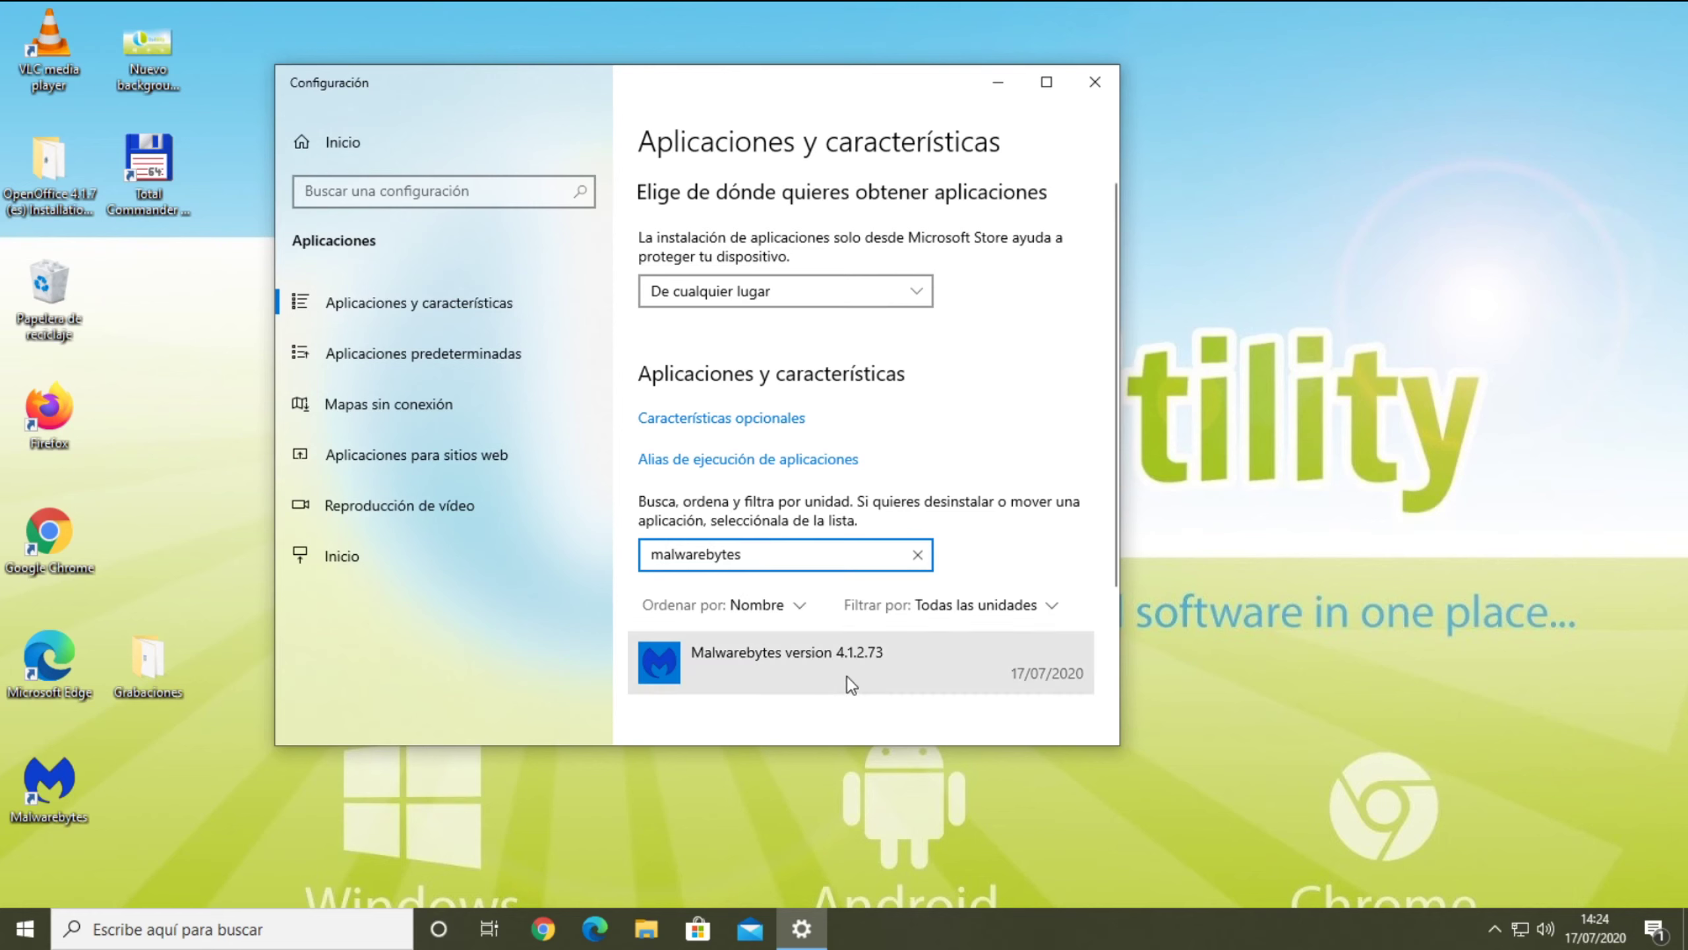
Step: Uninstall Malwarebytes version 4.1.2.73 with all its components, allowing the setup to make changes, and close the settings window
{"action": "left_click", "coordinate": [850, 676]}
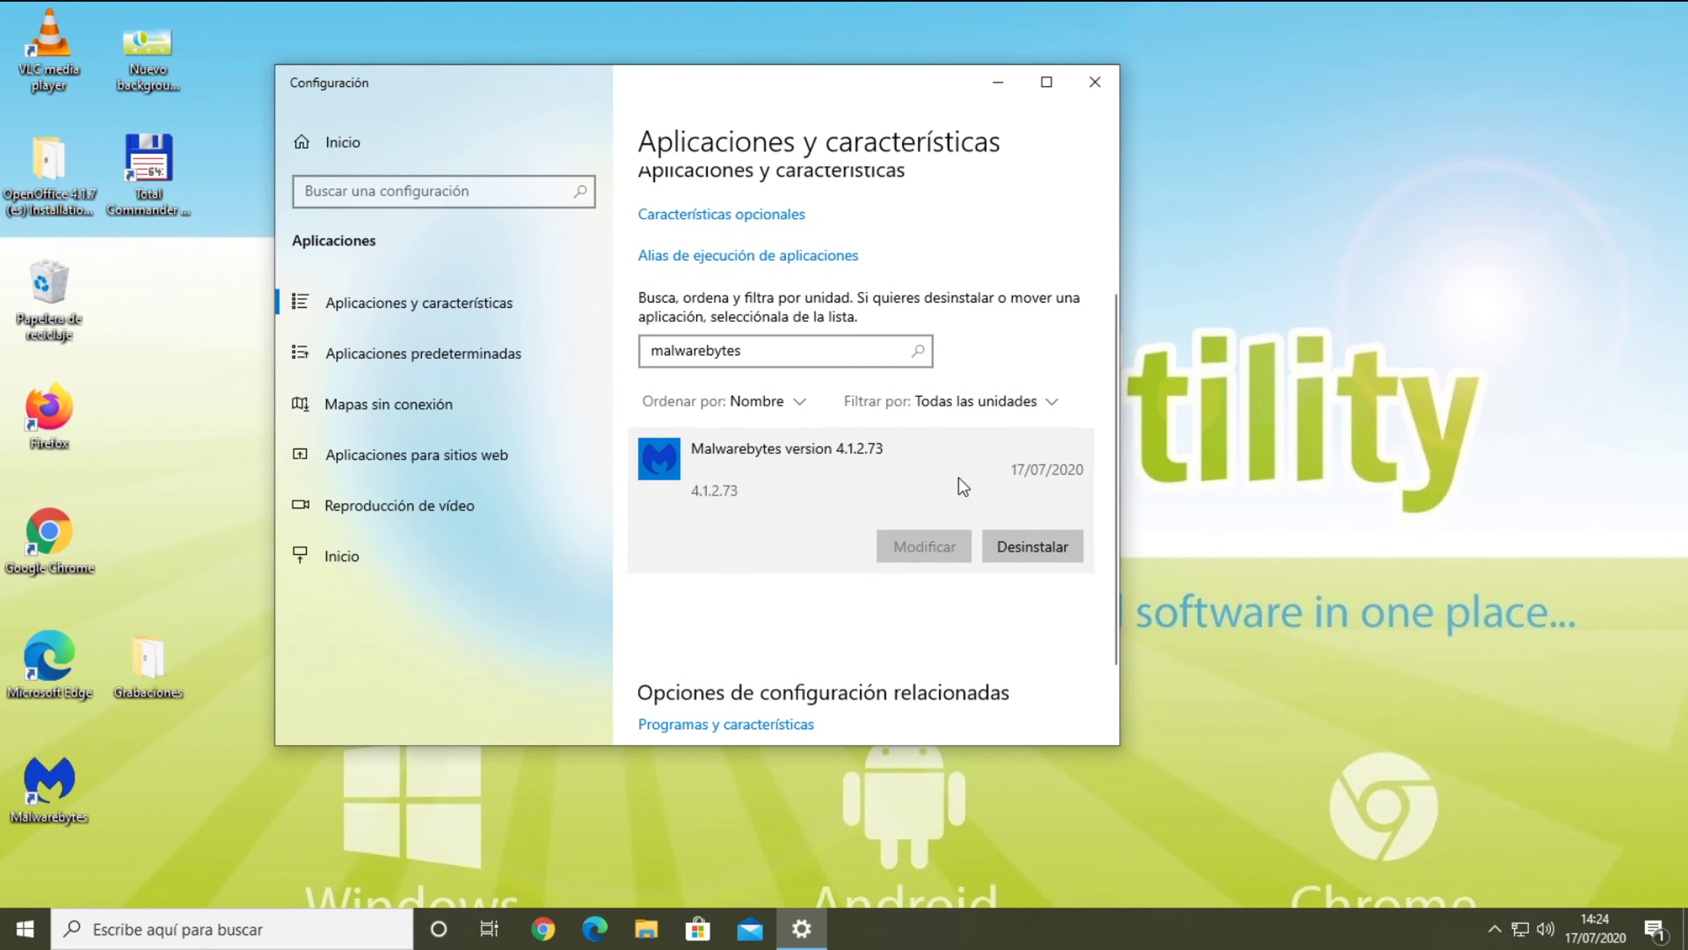
{"action": "left_click", "coordinate": [818, 466]}
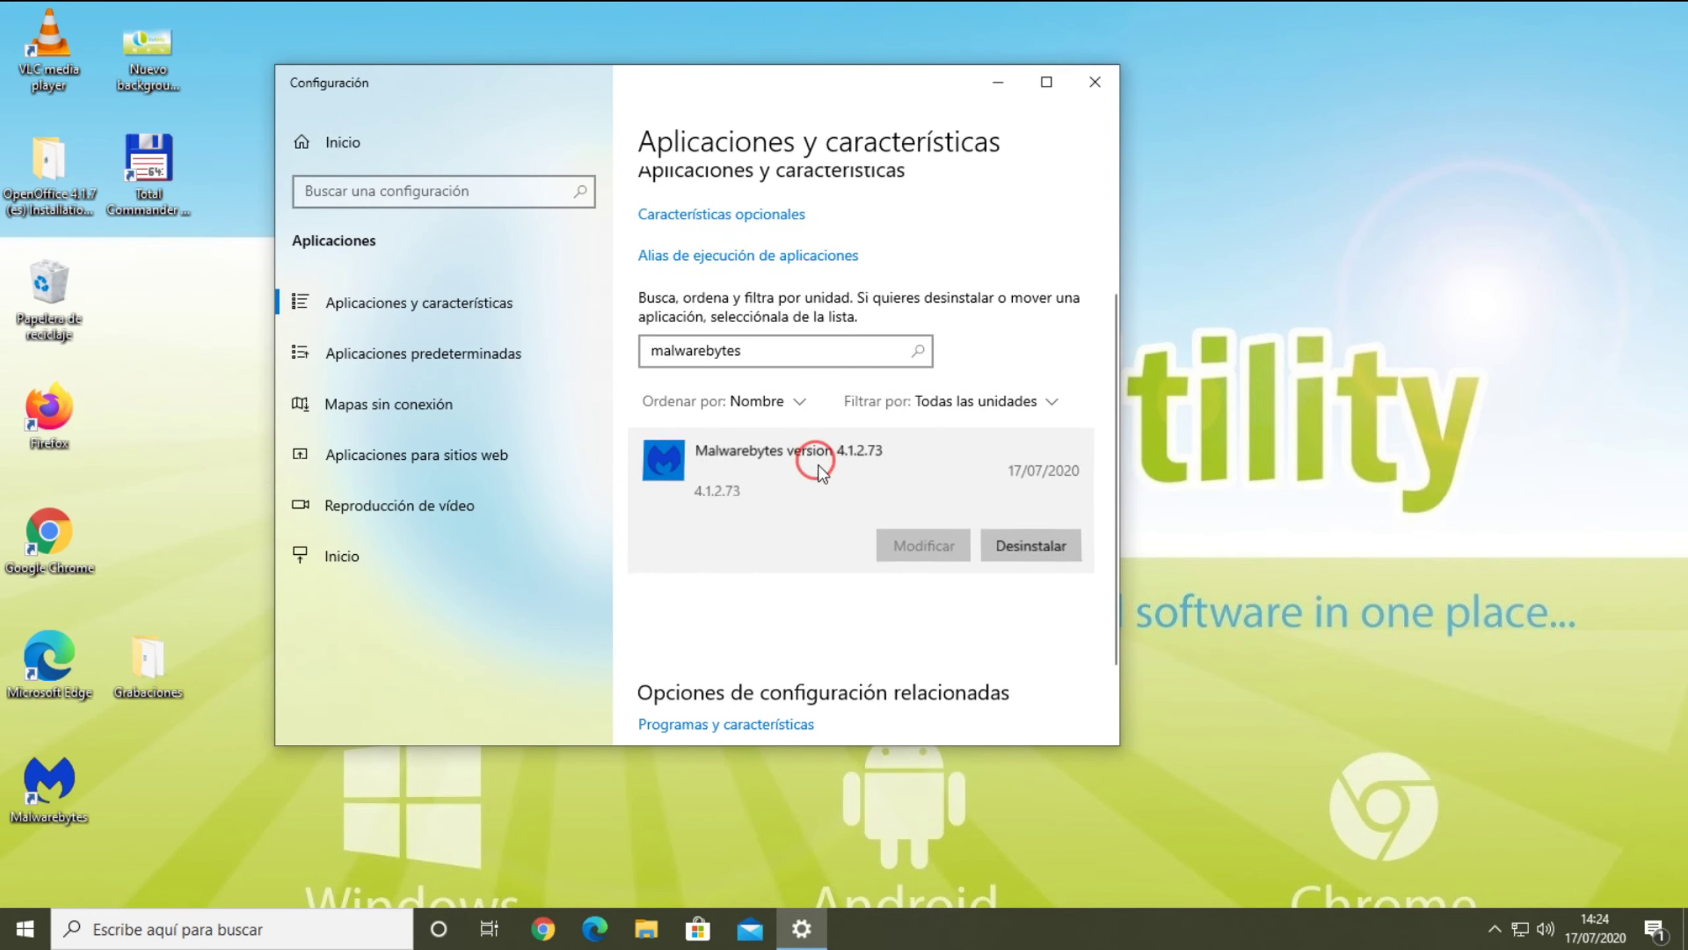
{"action": "left_click", "coordinate": [1019, 548]}
{"action": "left_click", "coordinate": [1033, 504]}
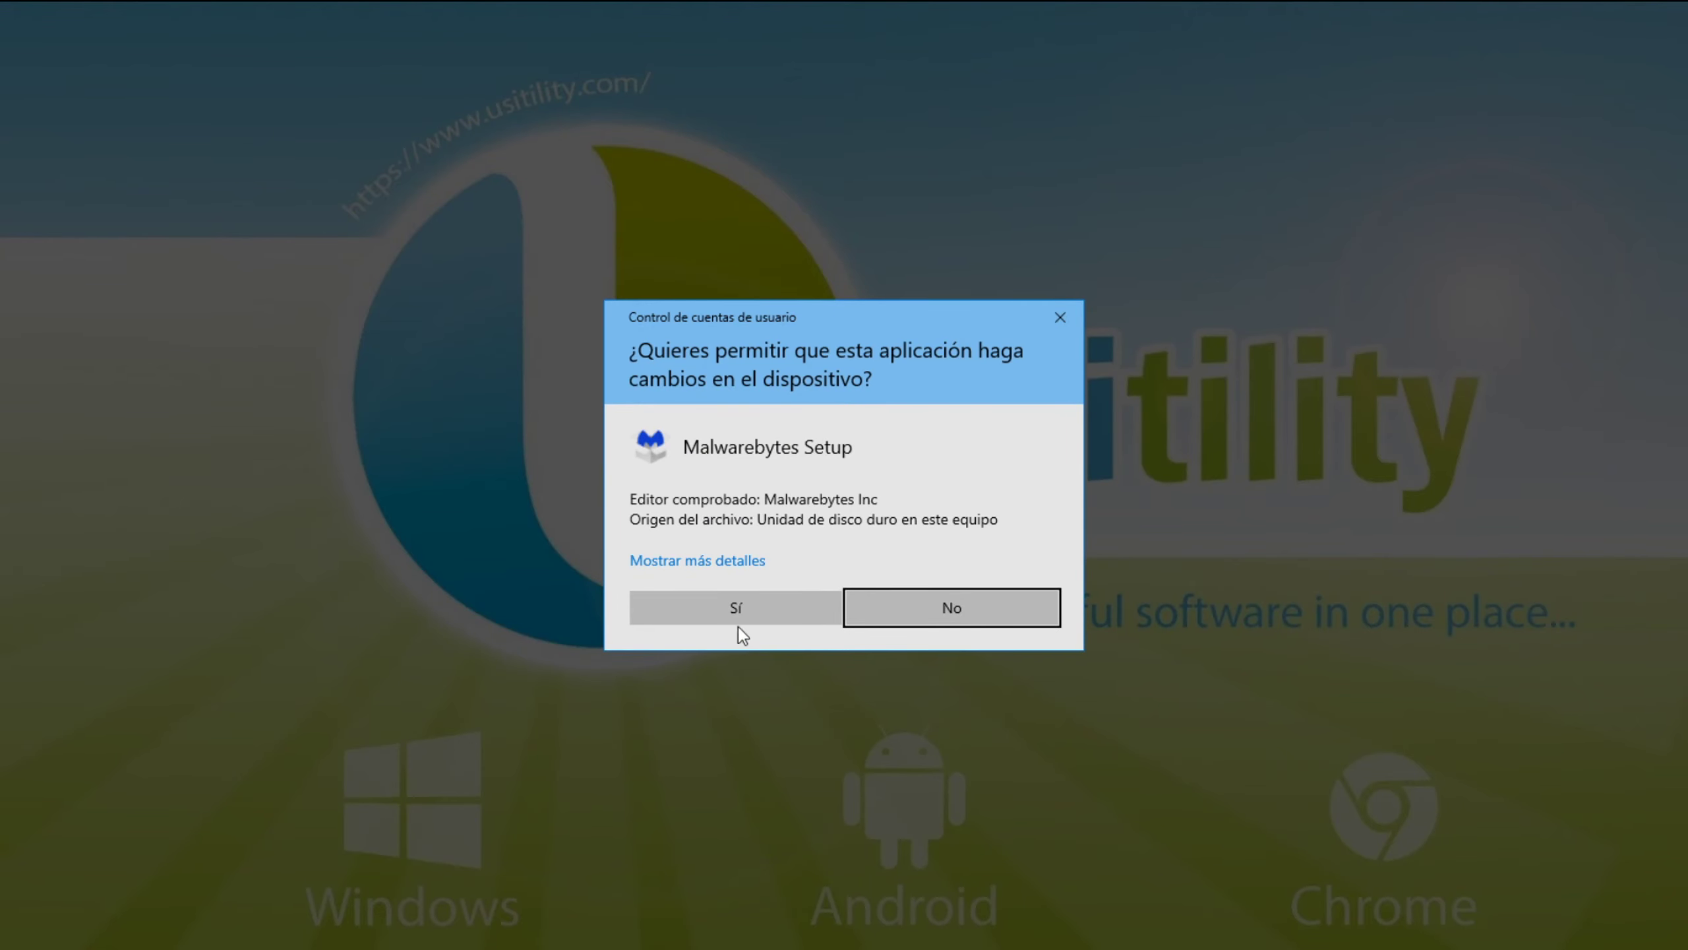
{"action": "left_click", "coordinate": [740, 607]}
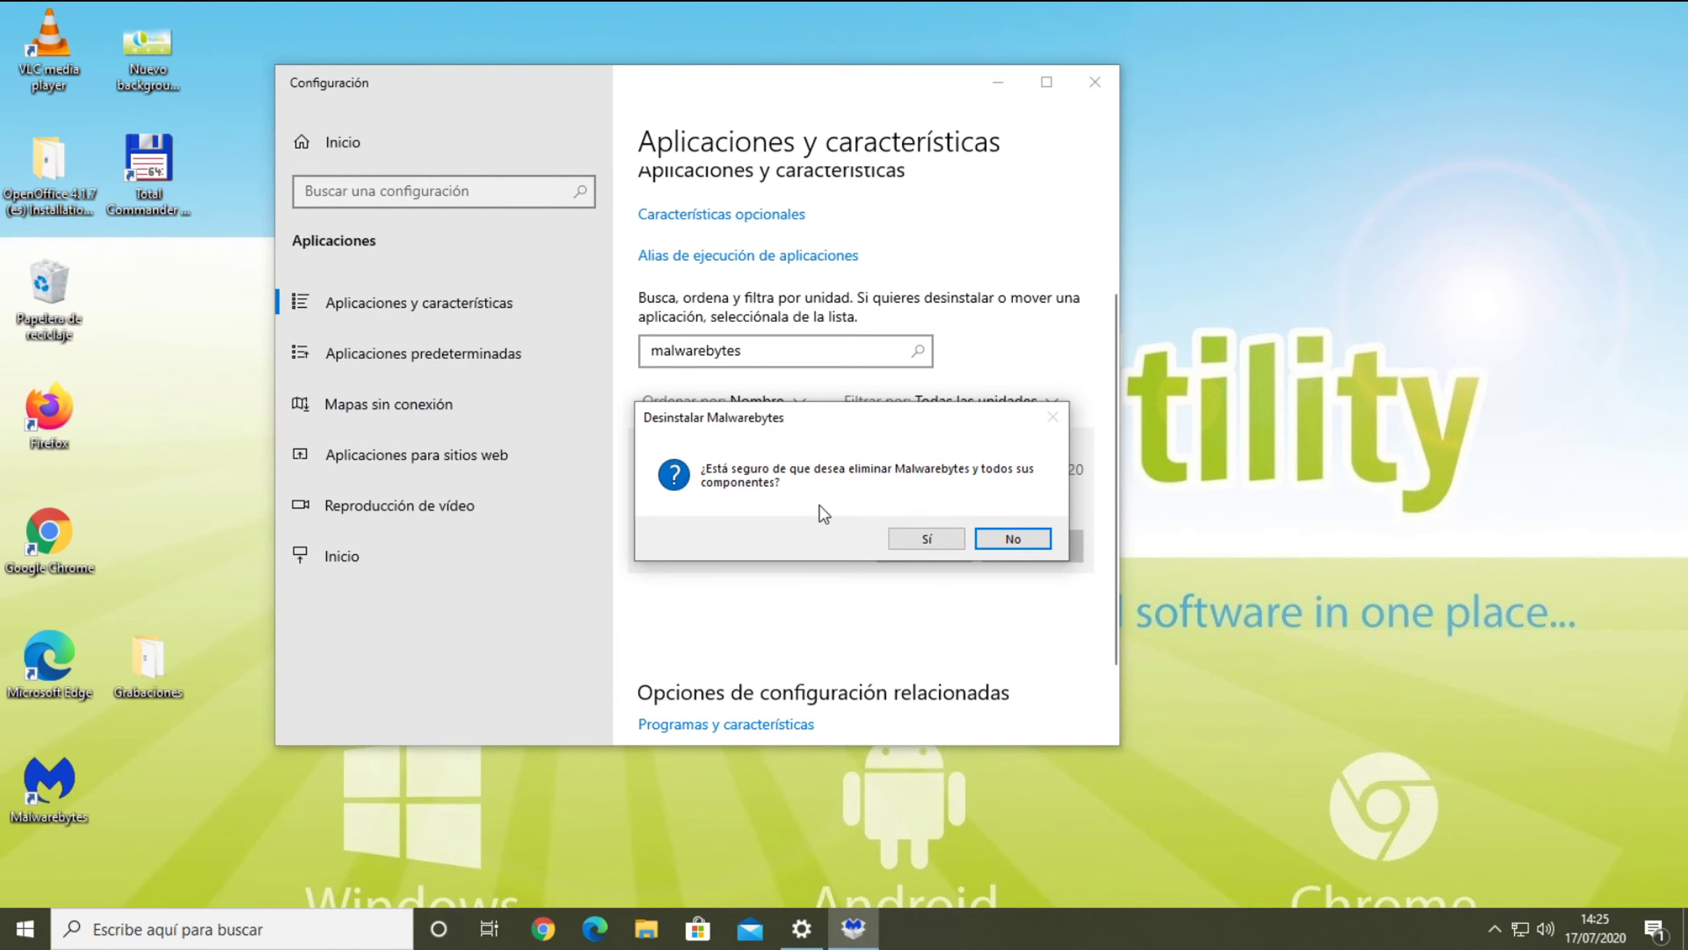
{"action": "left_click", "coordinate": [925, 540]}
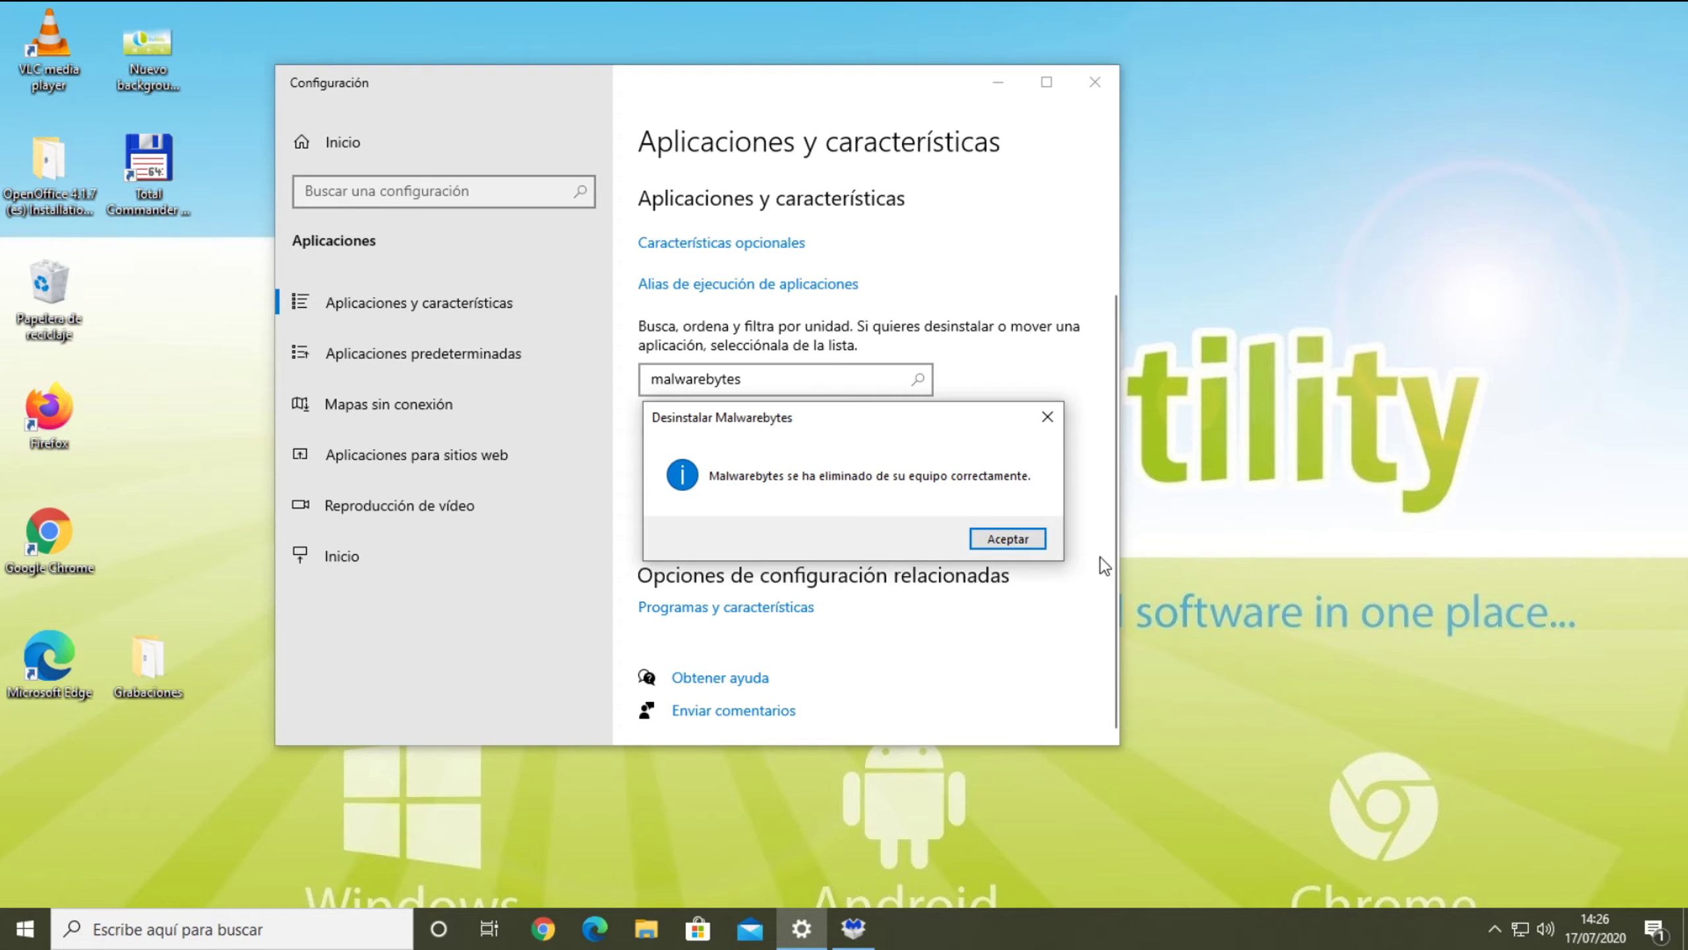
{"action": "left_click", "coordinate": [1008, 539]}
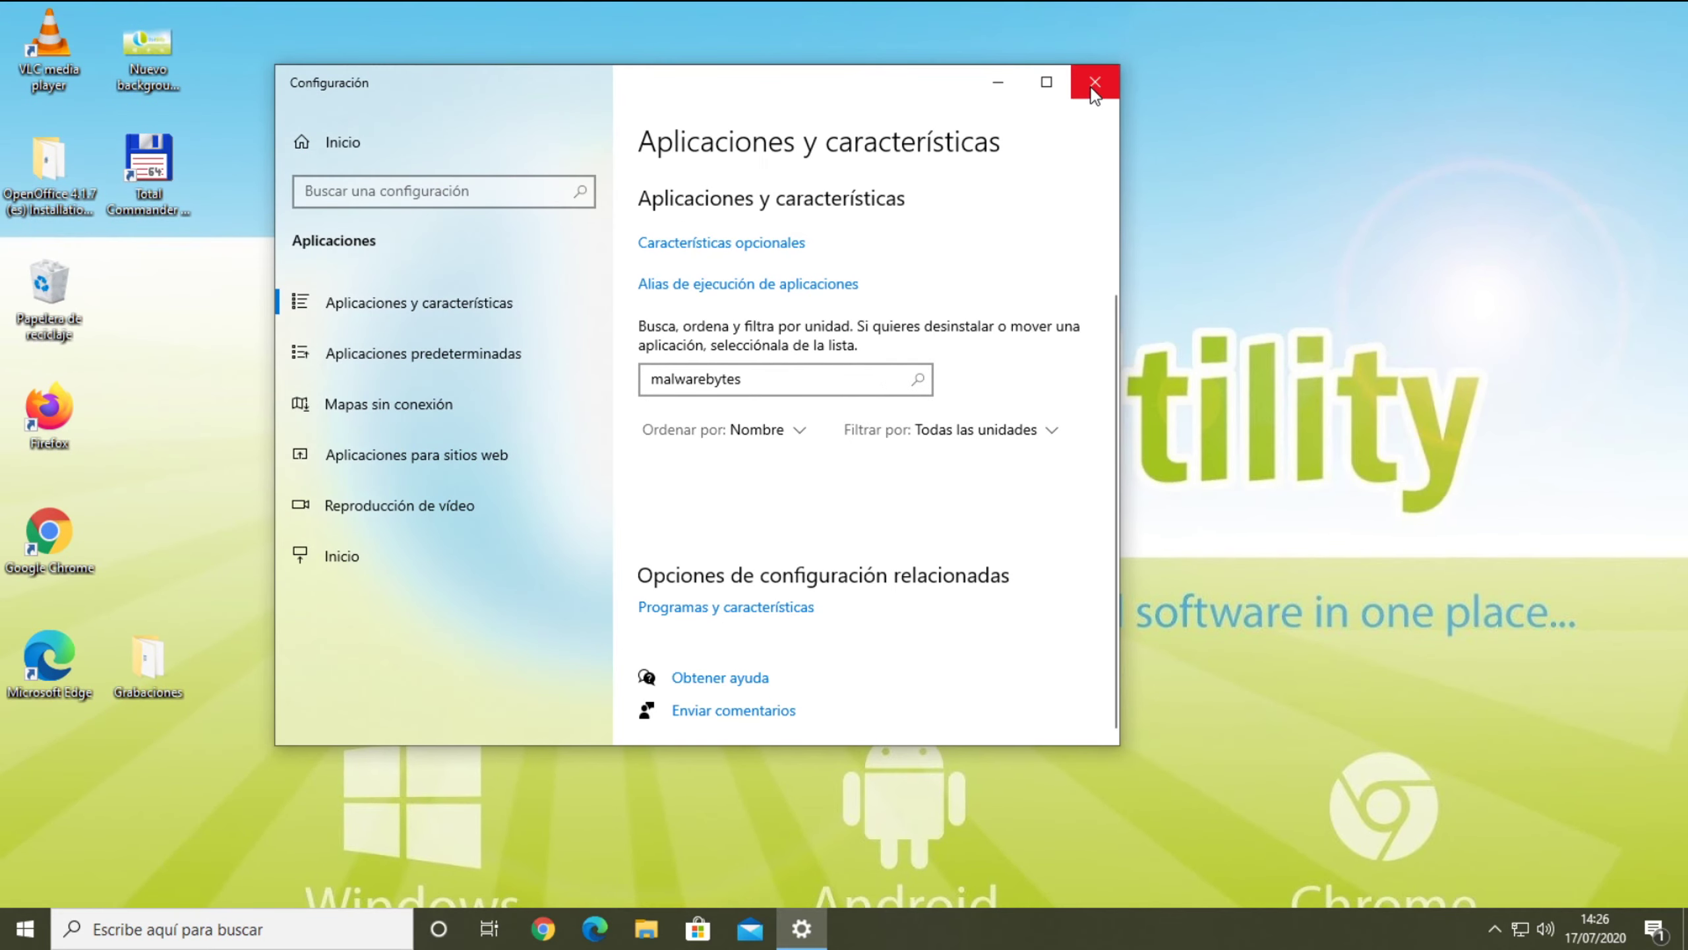
{"action": "left_click", "coordinate": [1093, 83]}
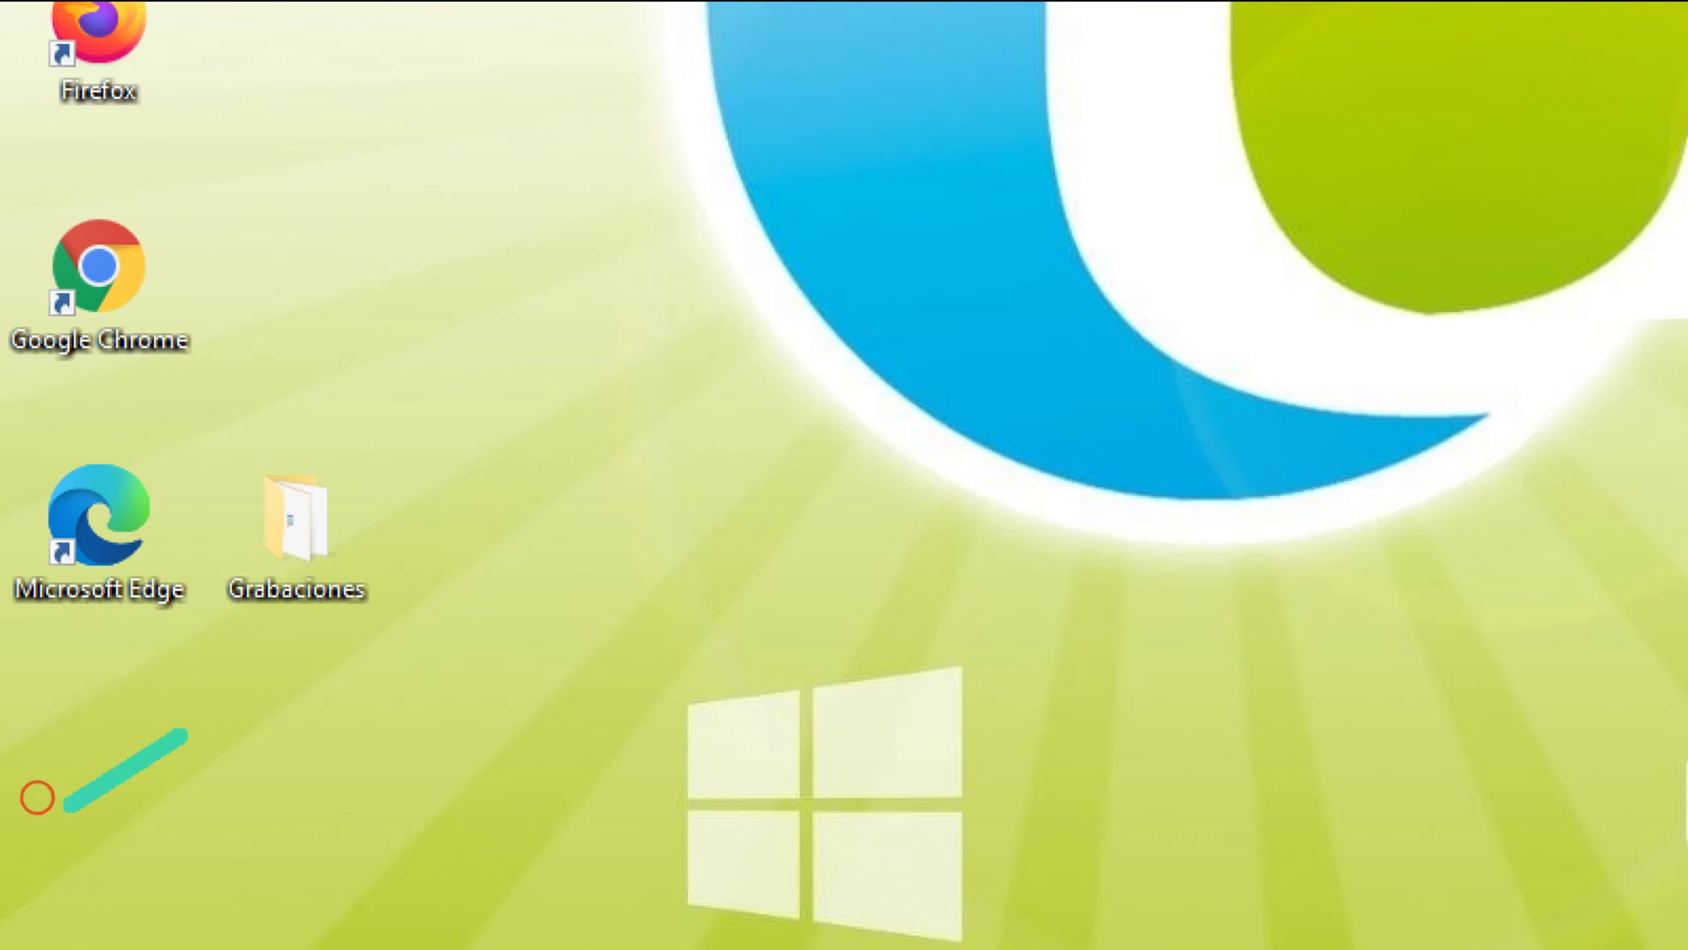